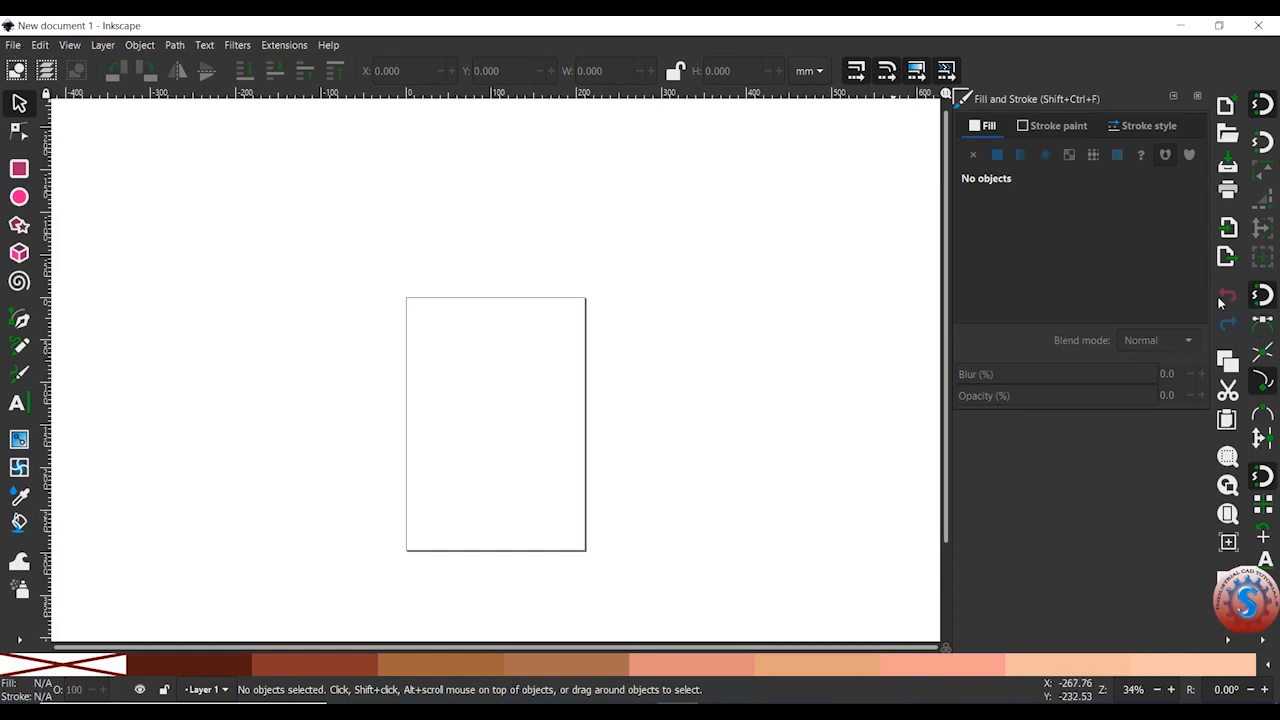
scroll(322, 304, "down", 1)
scroll(322, 284, "up", 1)
scroll(322, 284, "down", 2)
scroll(323, 277, "up", 1)
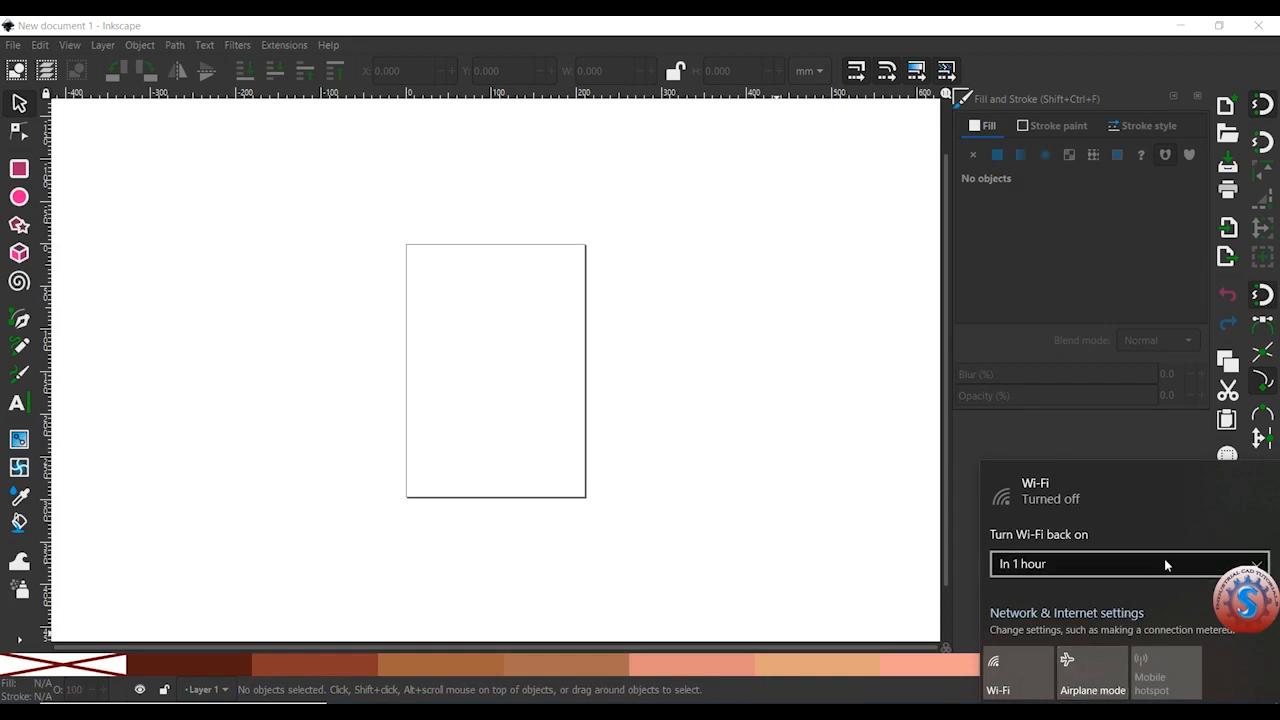
Turn the computer's Wi-Fi back on.
left_click(1005, 686)
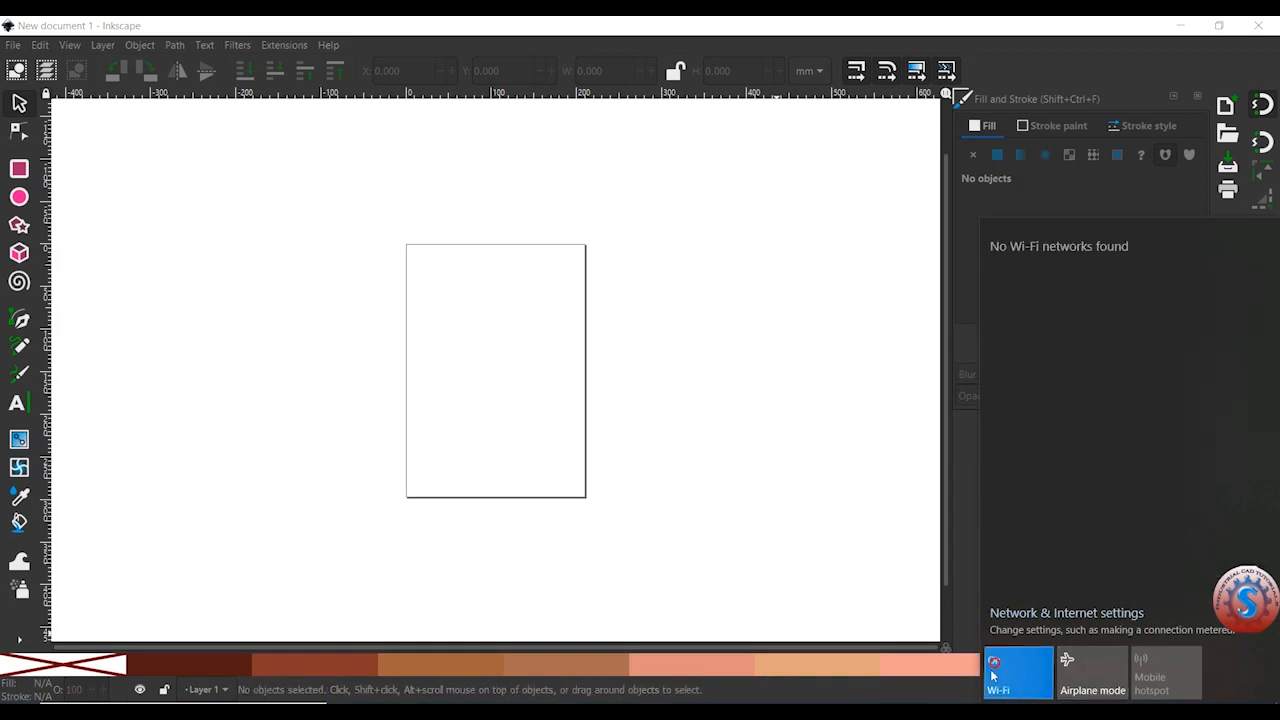
left_click(1062, 268)
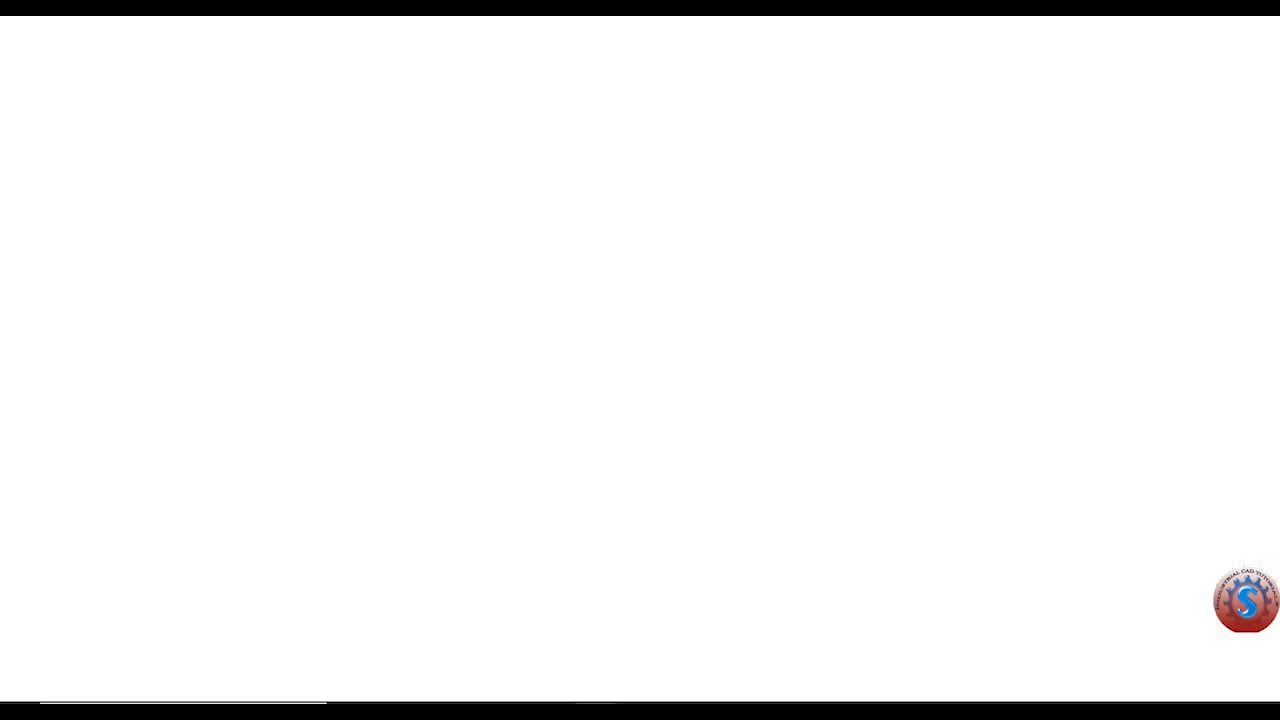
Switch to the Chrome browser, search the web for "pixbay" and open the Pixabay website.
left_click(468, 57)
type("pixbay")
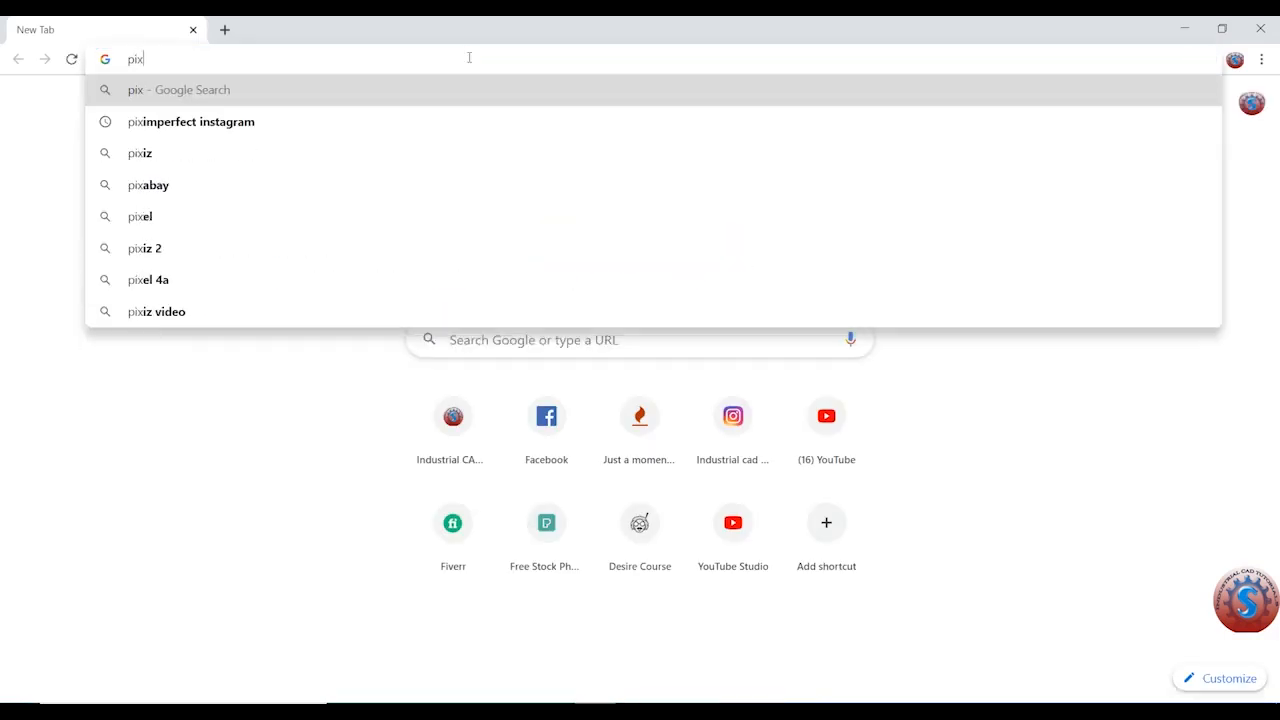
key("Return")
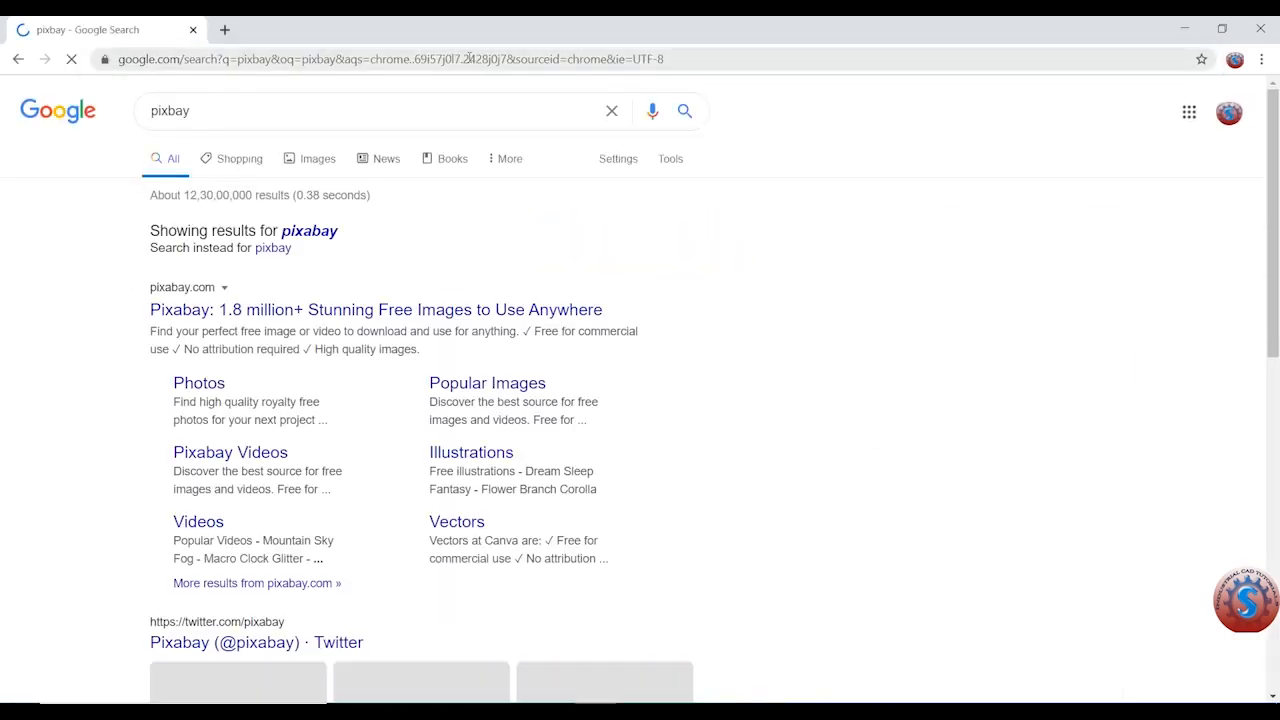
left_click(390, 305)
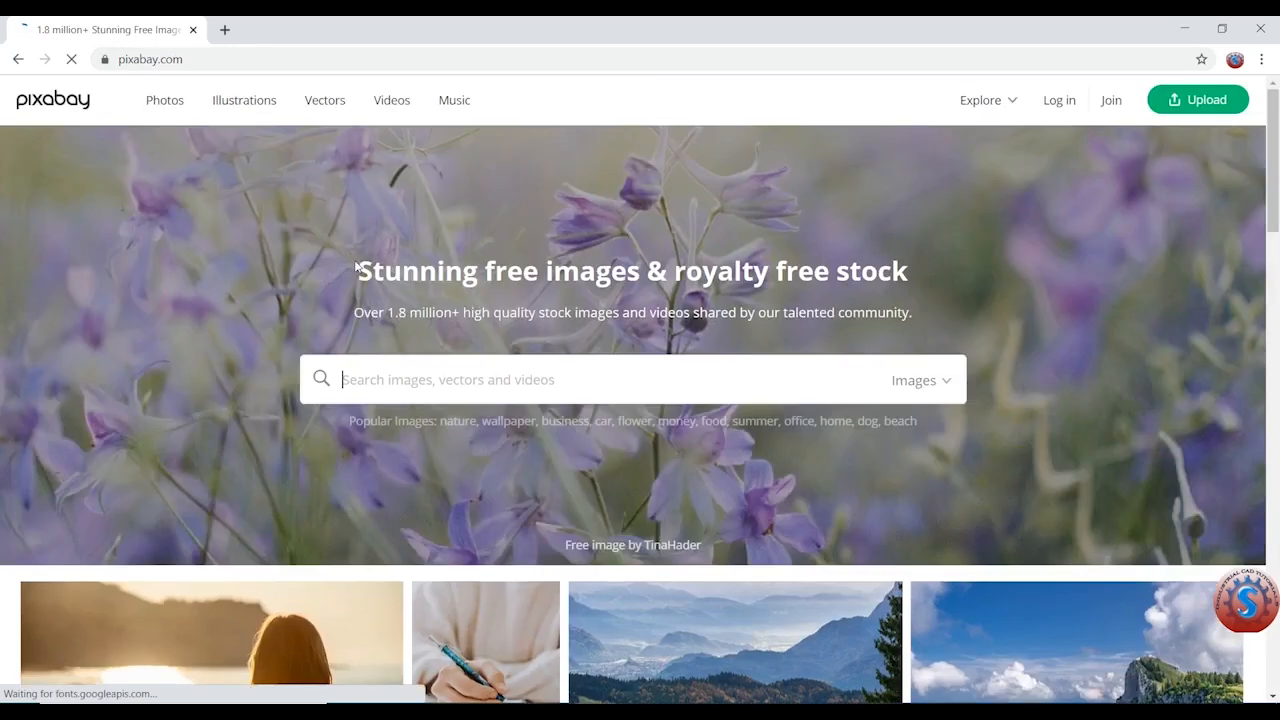
Search the Pixabay images for "face".
left_click(434, 383)
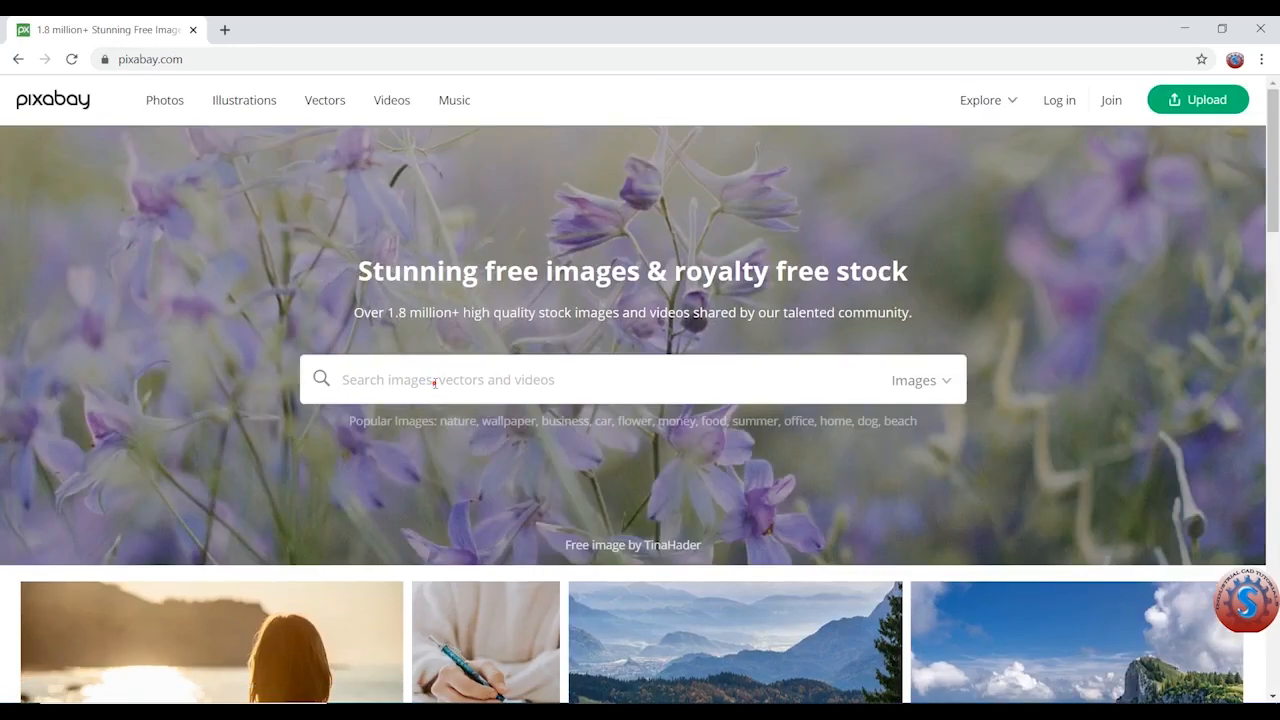
type("fa")
key("Return")
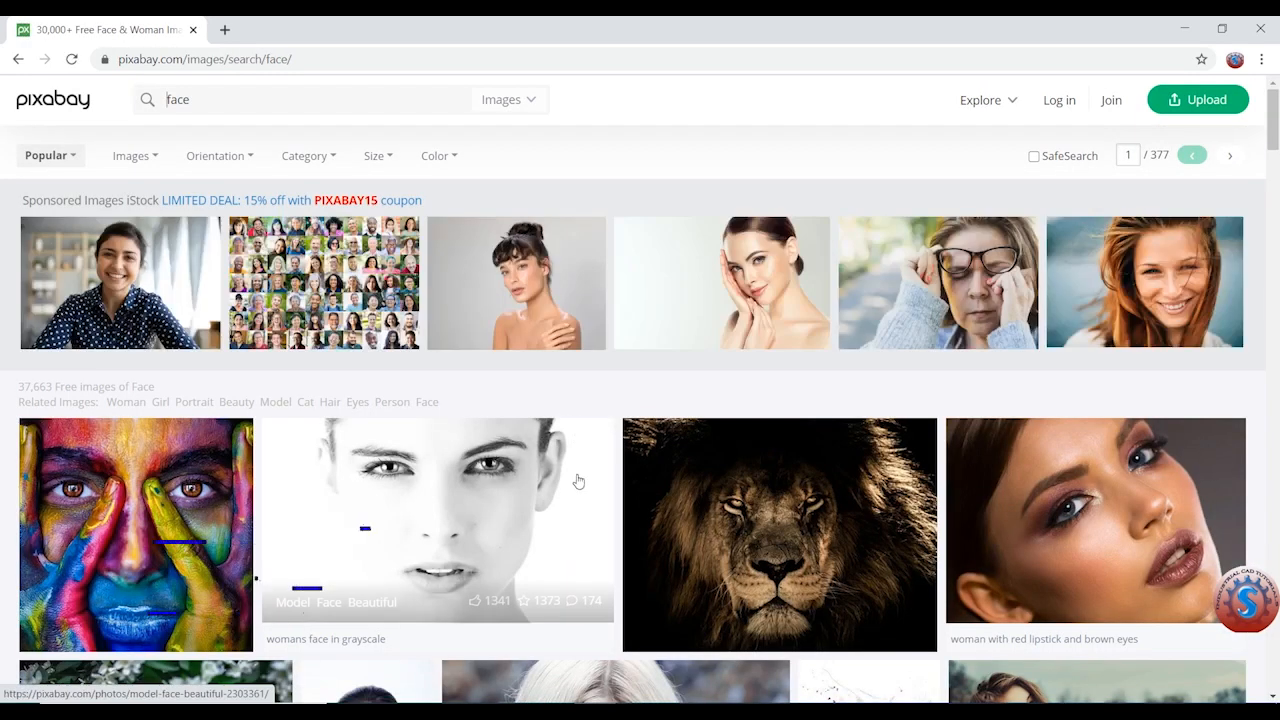
Open the photo of the red-haired girl in front of the lake and highlight its free-use licence terms.
scroll(574, 471, "down", 5)
scroll(592, 512, "down", 4)
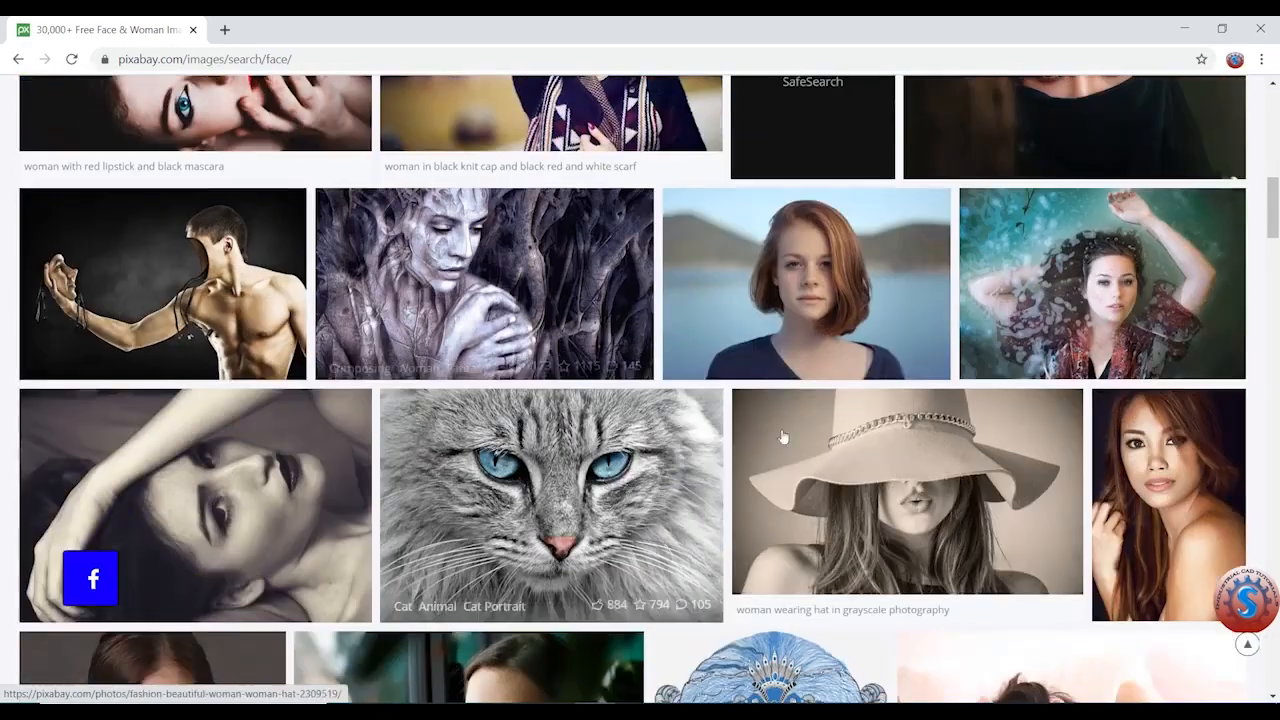
left_click(825, 308)
scroll(628, 443, "down", 3)
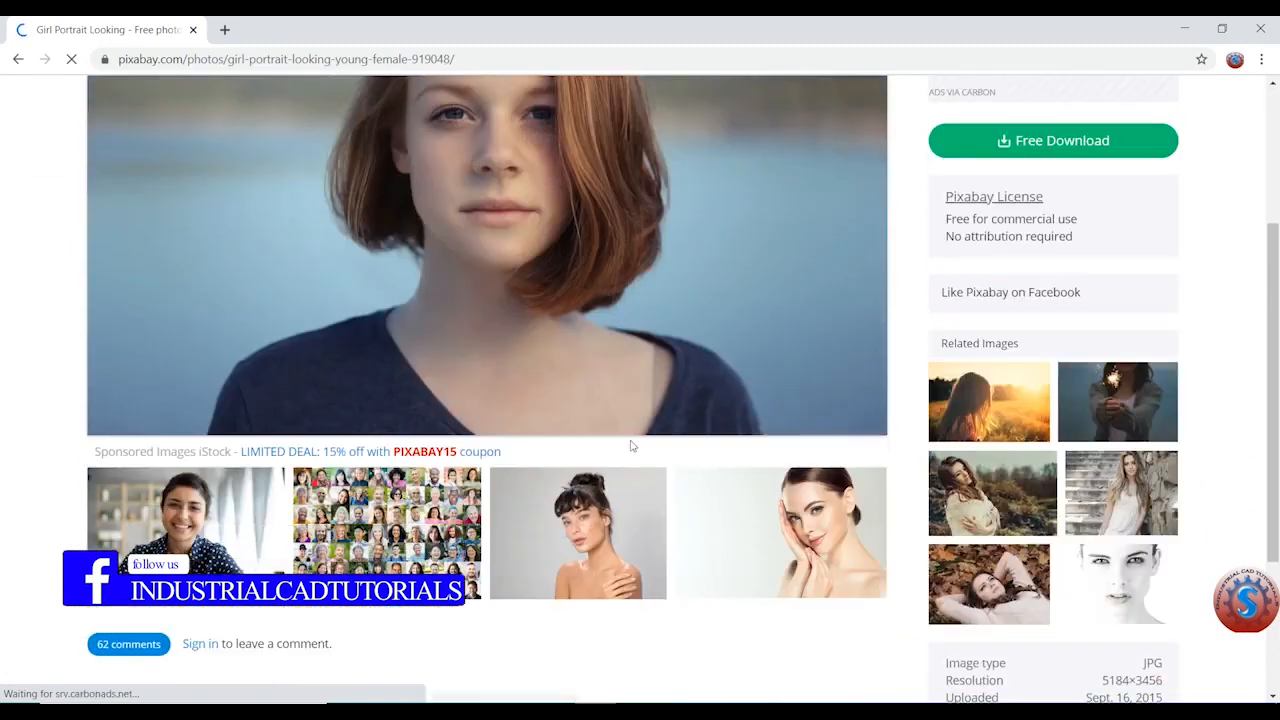
scroll(632, 450, "up", 2)
scroll(645, 426, "up", 1)
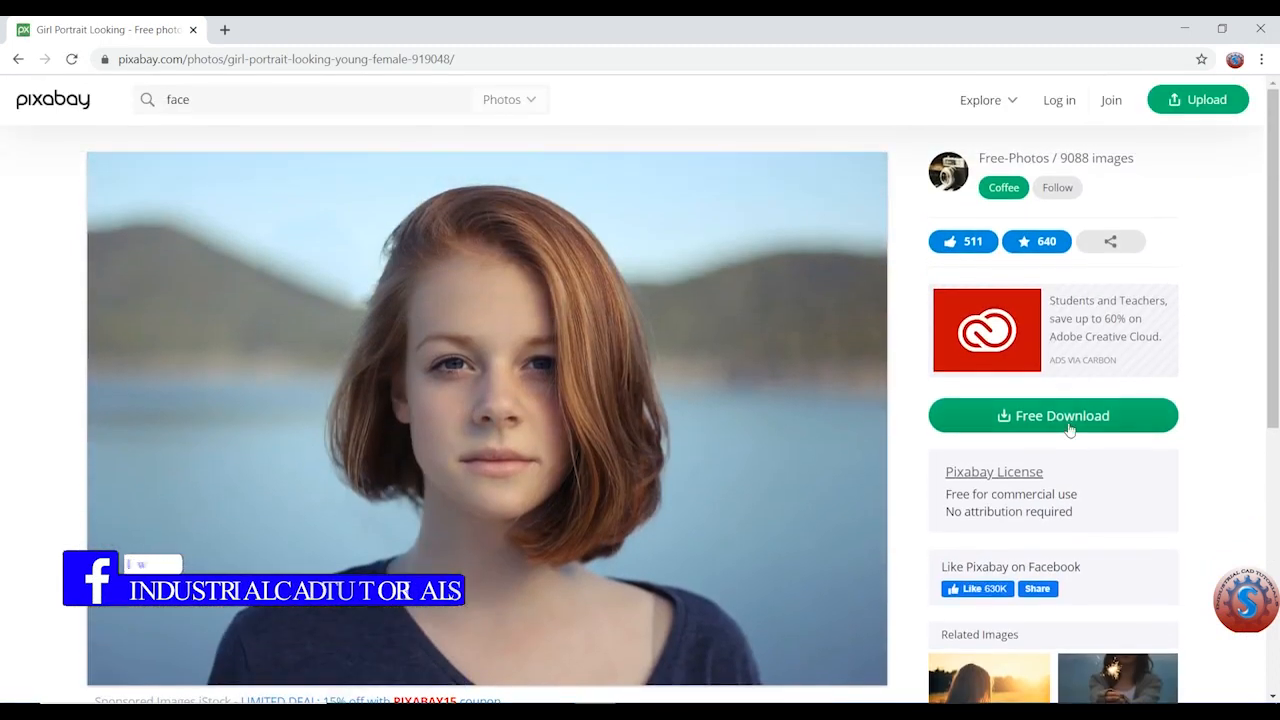
left_click_drag(1075, 513, 946, 468)
left_click(1102, 479)
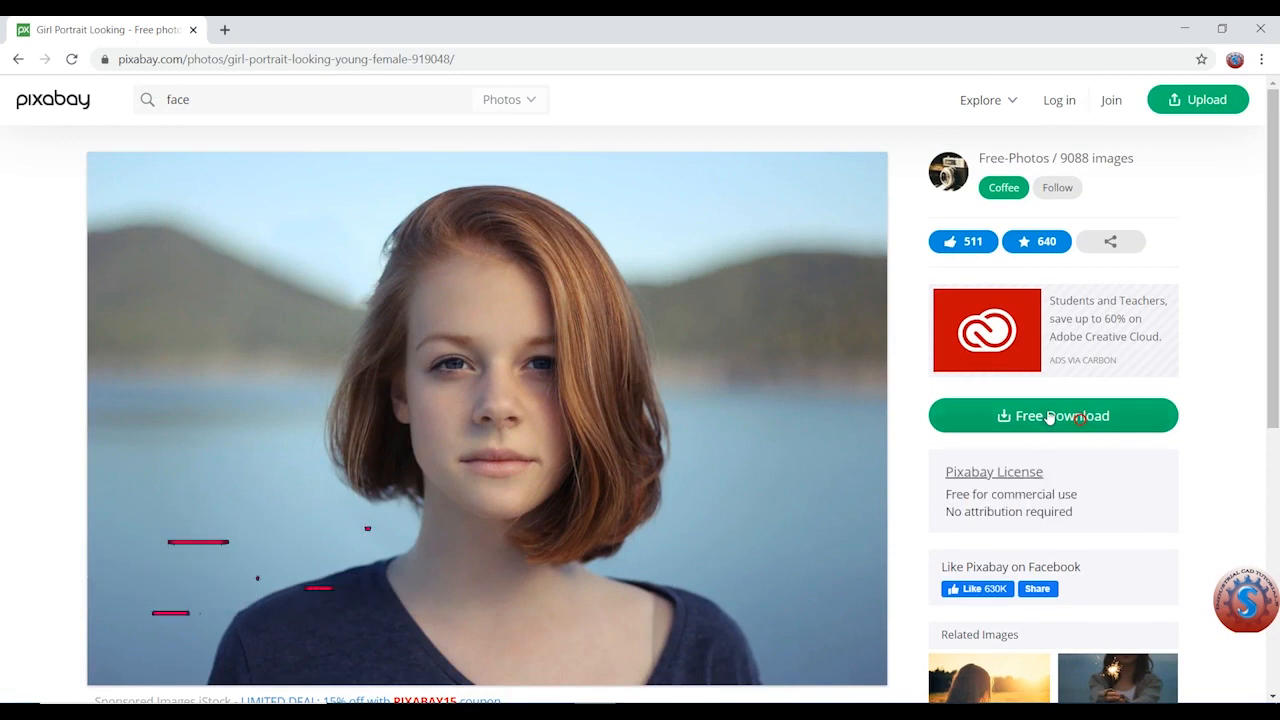
Download the girl portrait as a 1920×1280 JPG, completing the "I'm not a robot" check.
left_click(1049, 417)
left_click(1049, 417)
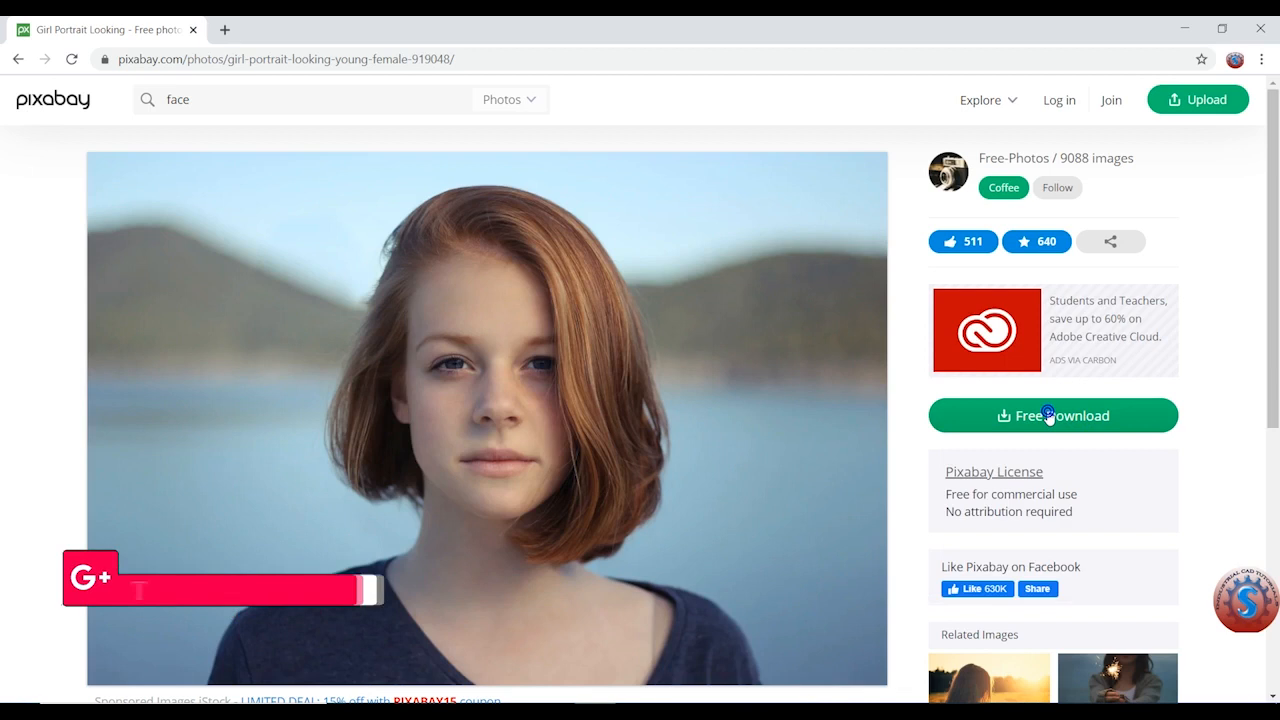
left_click(1047, 416)
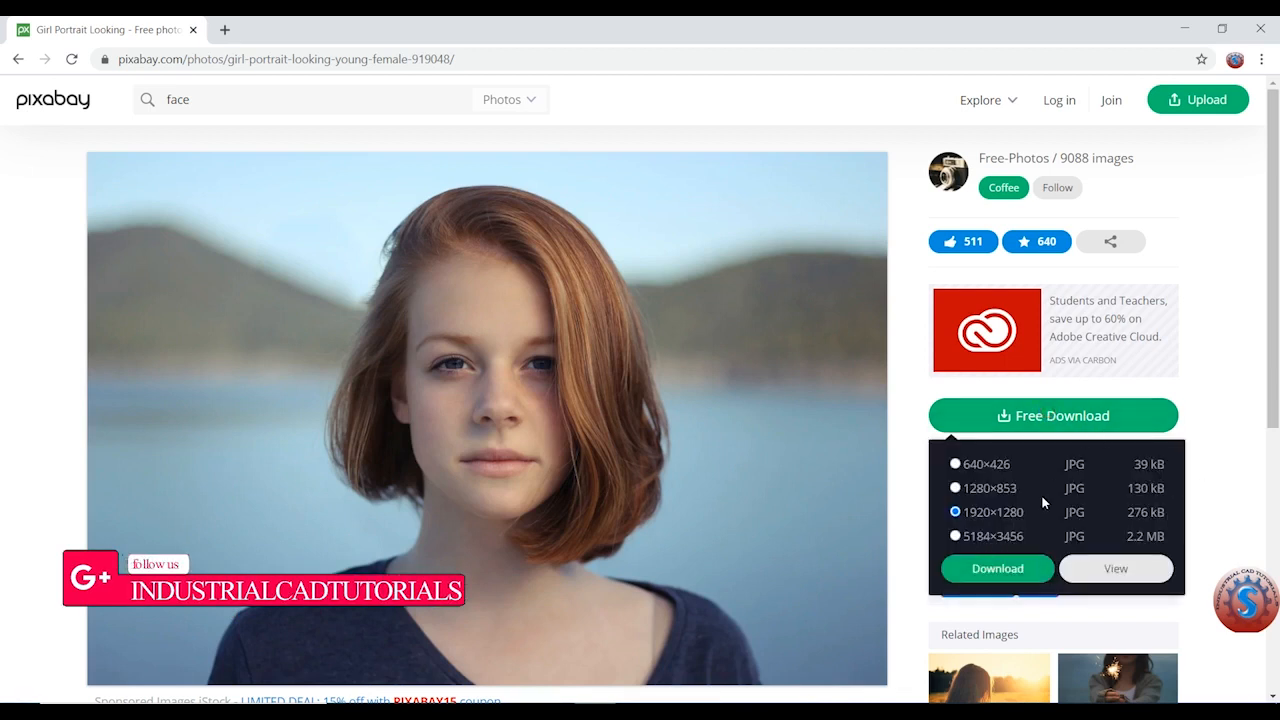
left_click(1008, 569)
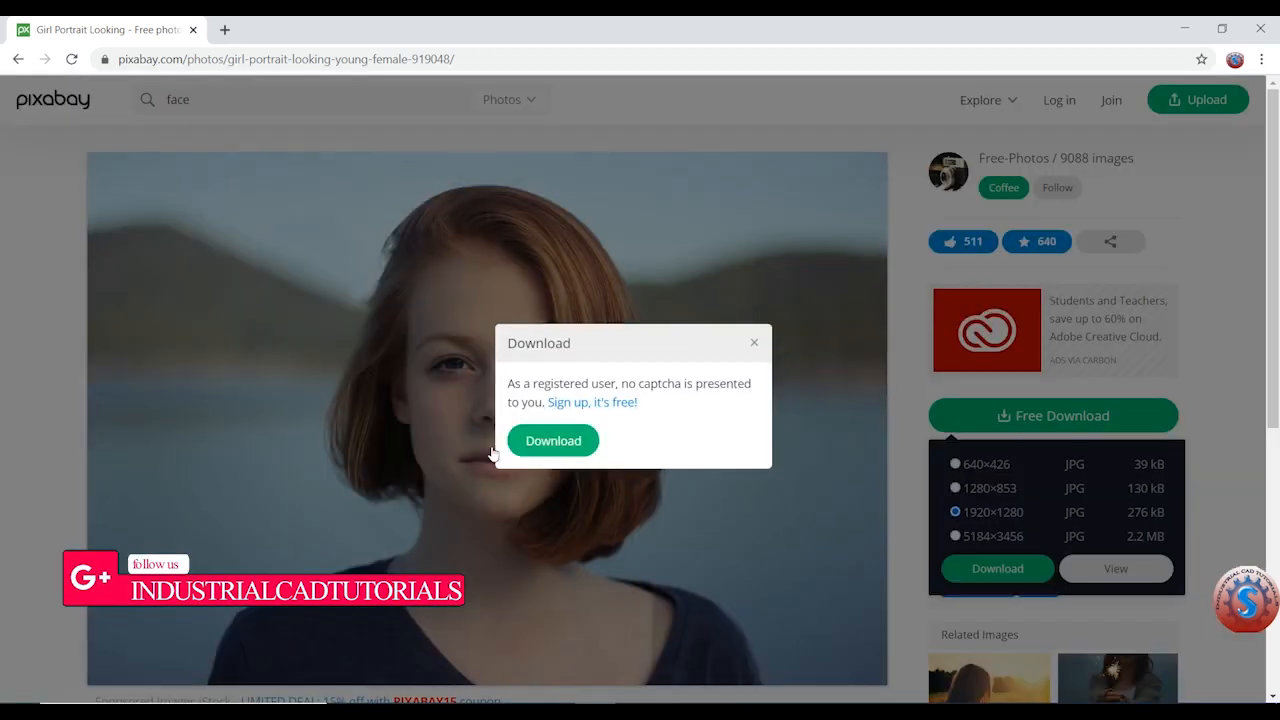
left_click(530, 422)
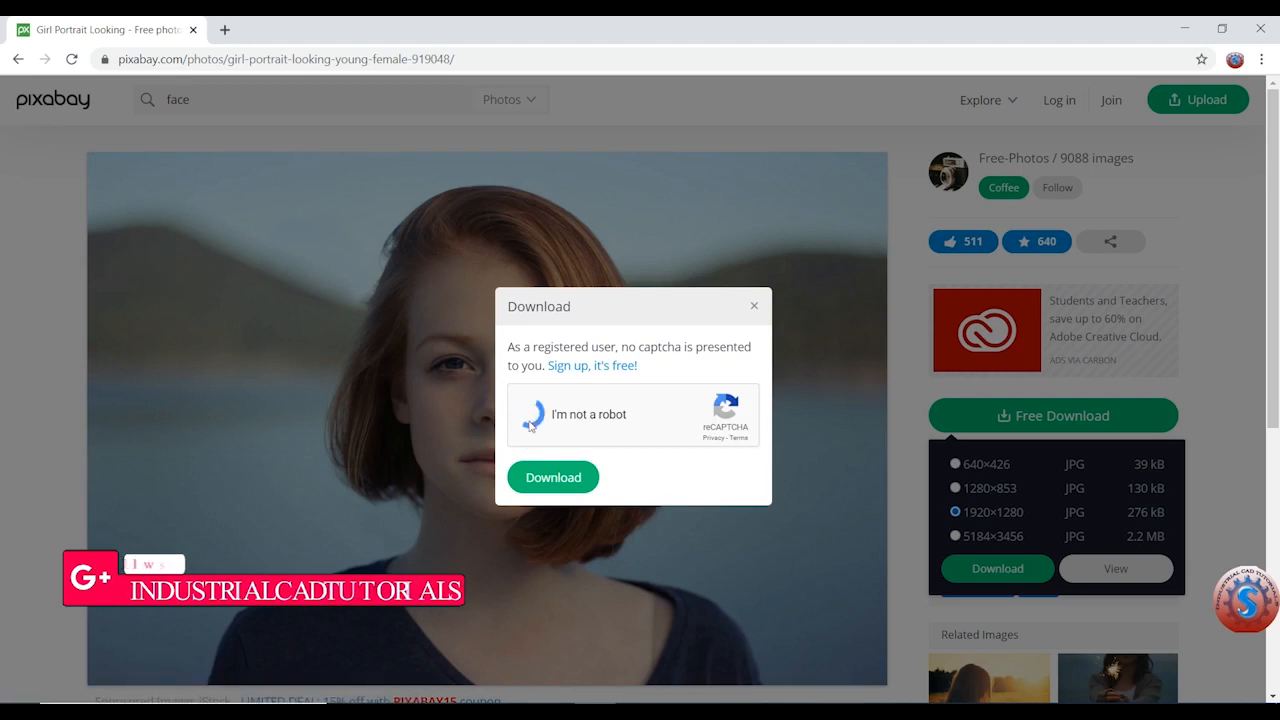
left_click(561, 472)
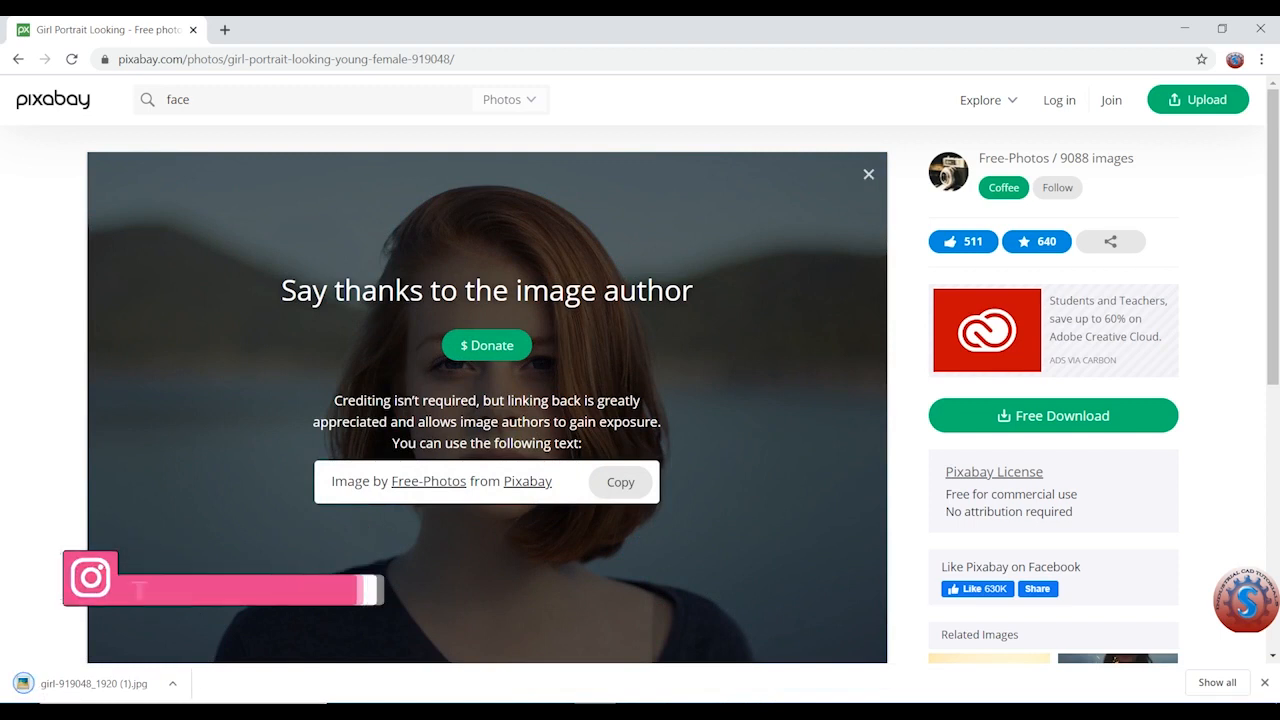
Show the downloaded image in its folder, cut girl-919048_1920 (1) from Downloads and close the folder window.
left_click(172, 683)
left_click(215, 625)
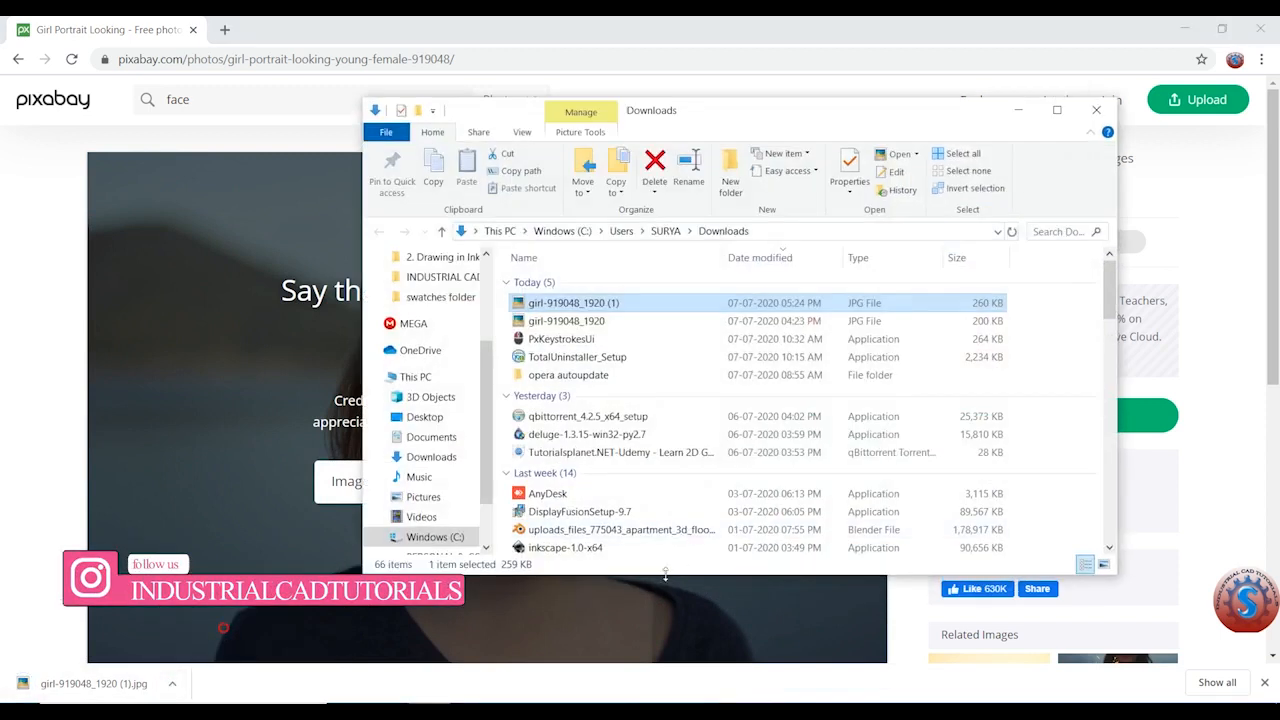
right_click(643, 302)
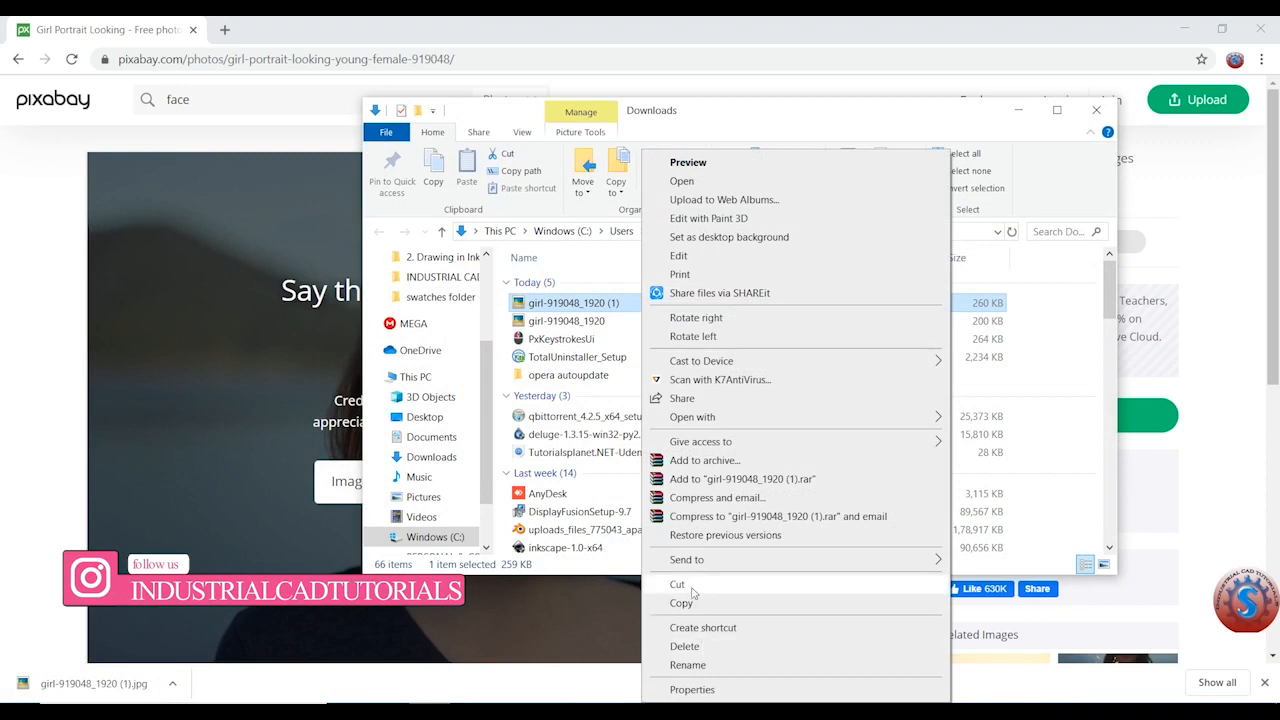
left_click(686, 584)
left_click(1094, 111)
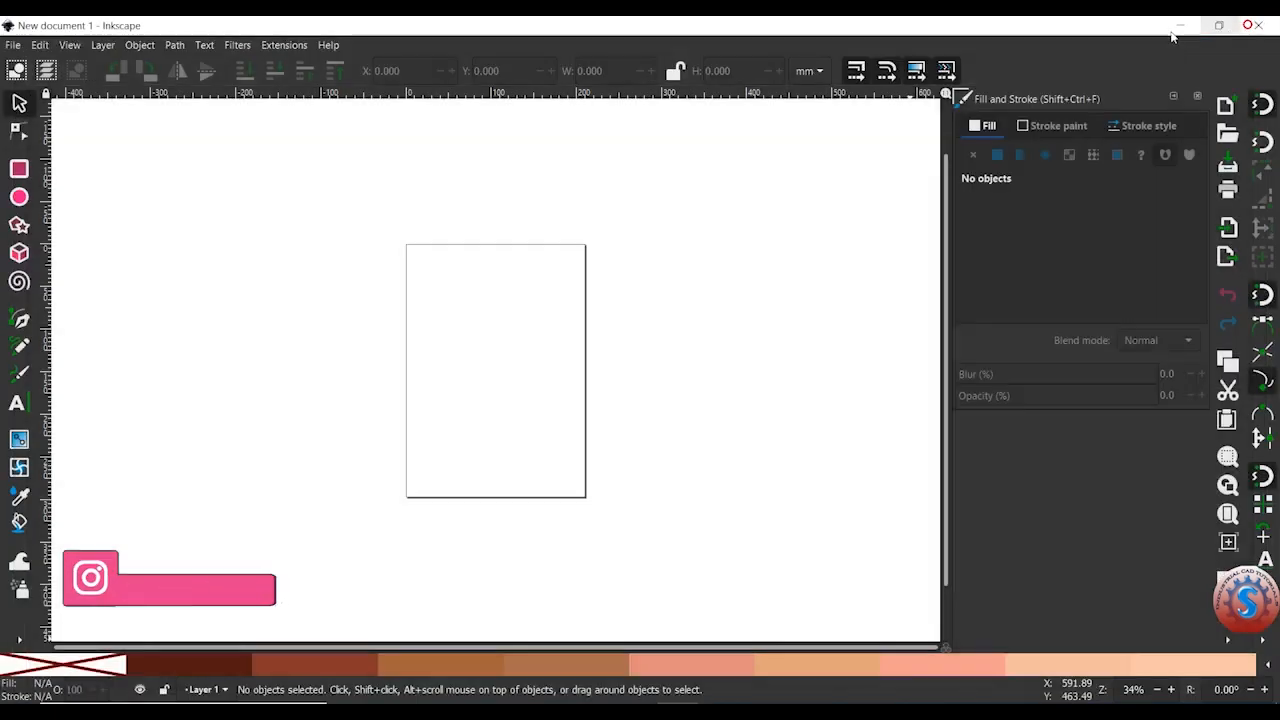
Paste the cut portrait image onto the Windows desktop, refresh the desktop and return to Inkscape.
left_click(1180, 25)
right_click(610, 180)
left_click(660, 254)
right_click(427, 233)
left_click(484, 284)
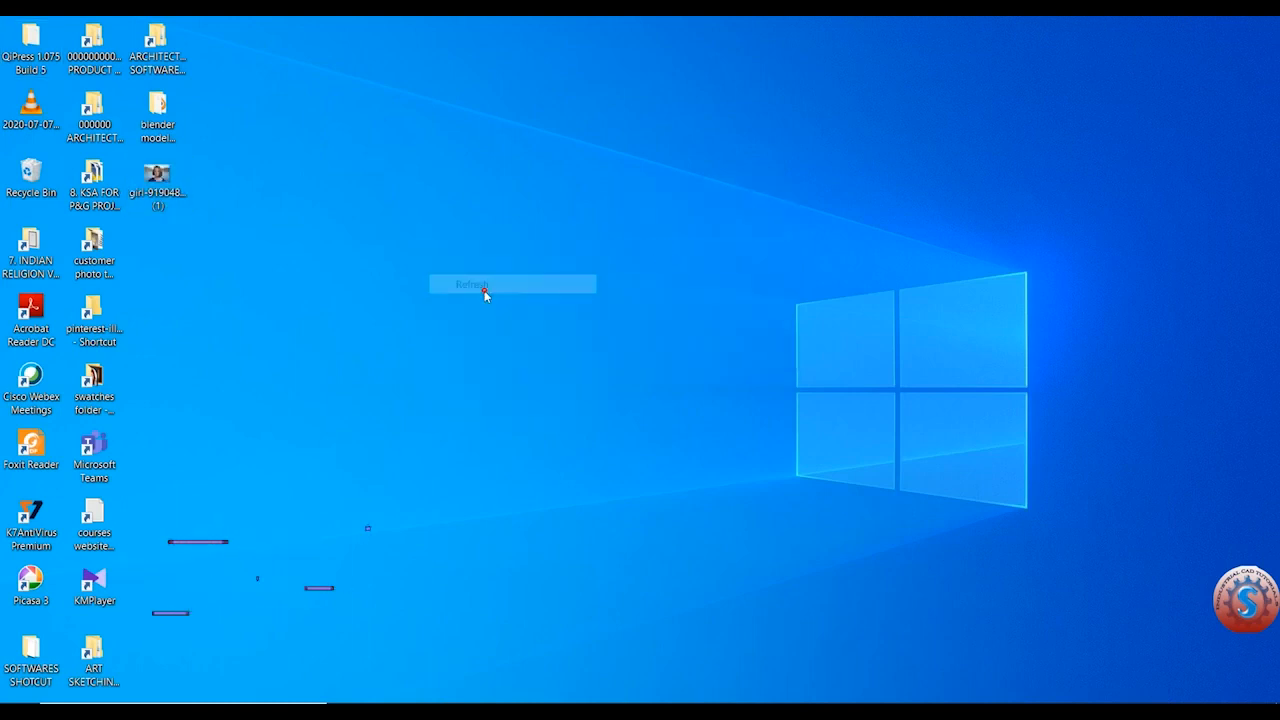
left_click(677, 710)
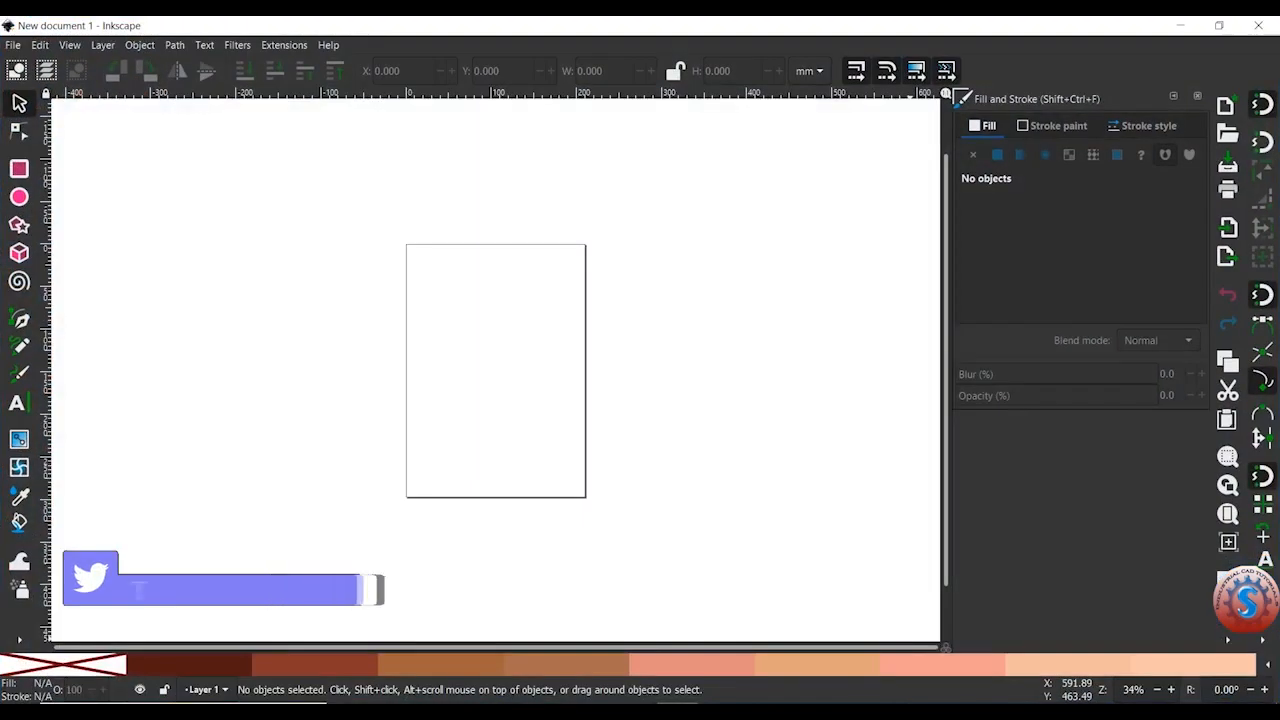
left_click(13, 46)
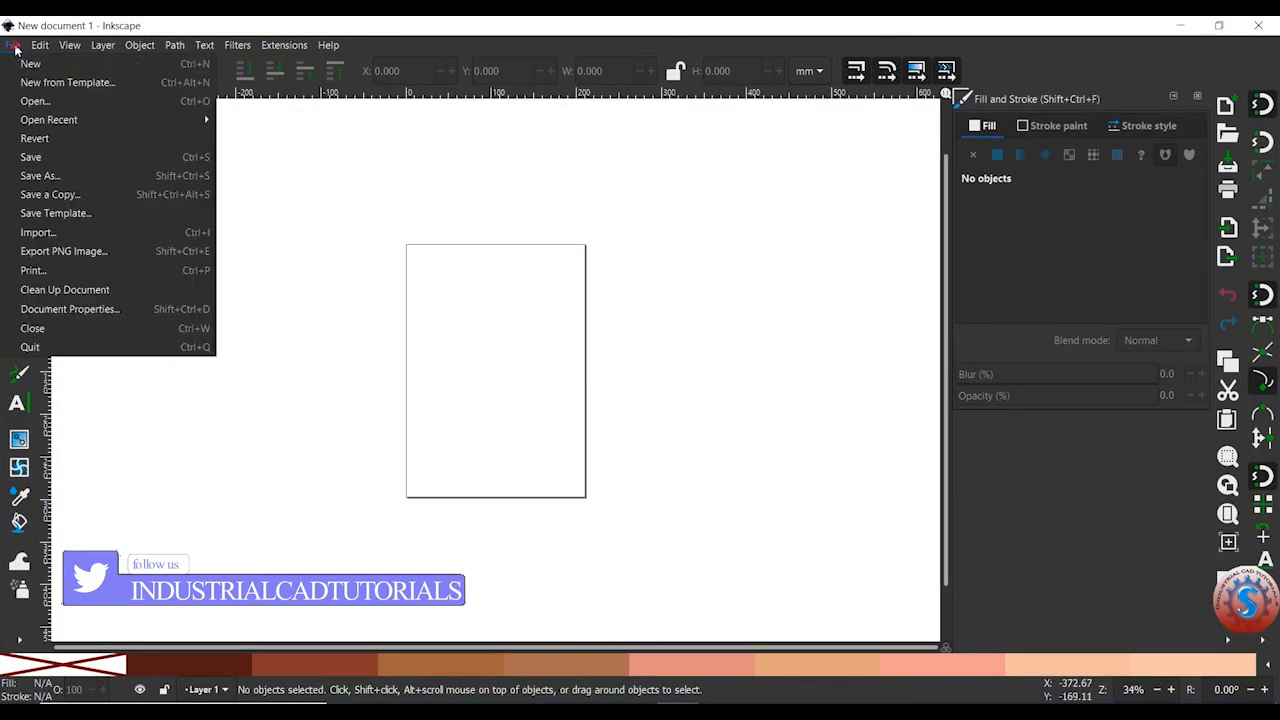
left_click(306, 203)
left_click(1219, 25)
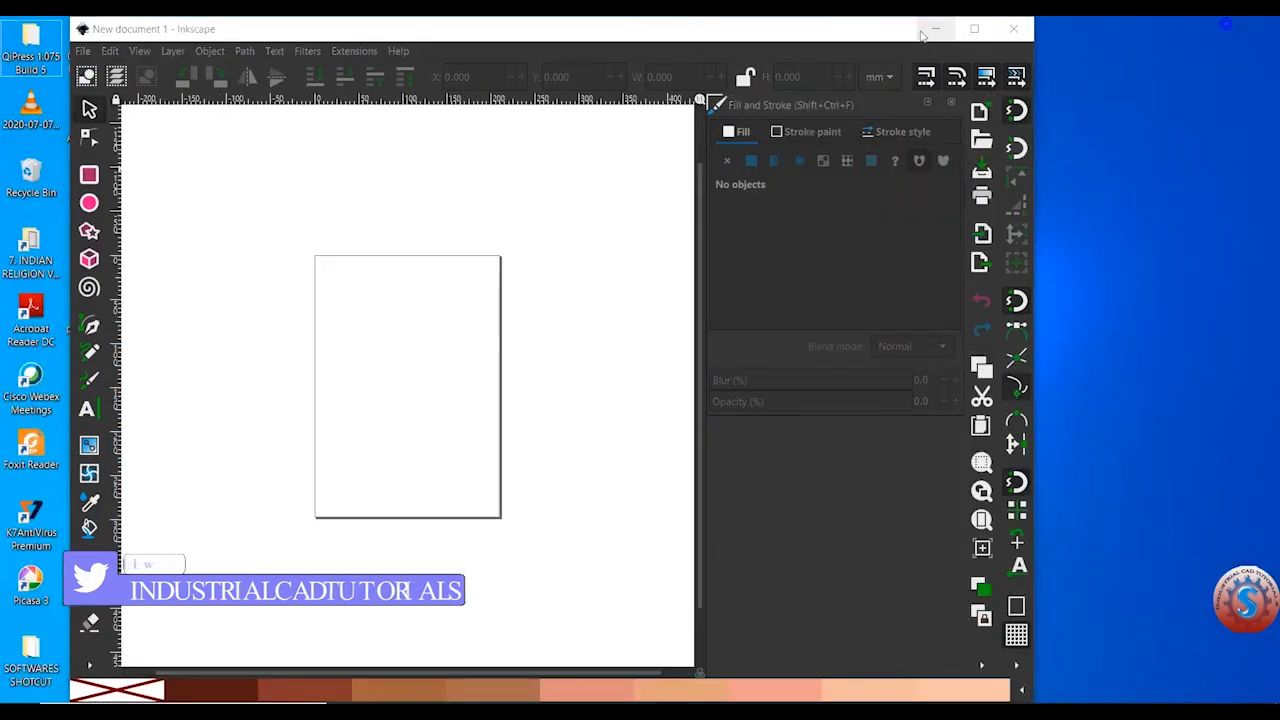
left_click(974, 29)
left_click(13, 46)
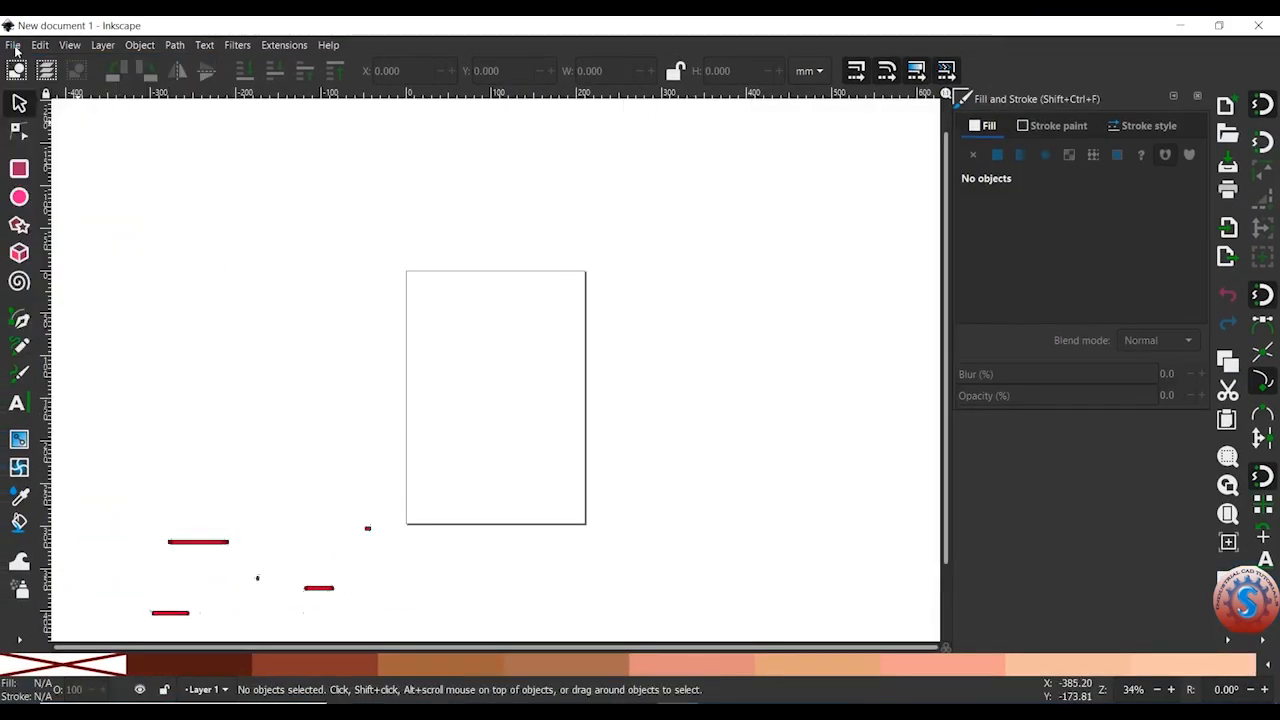
left_click(13, 46)
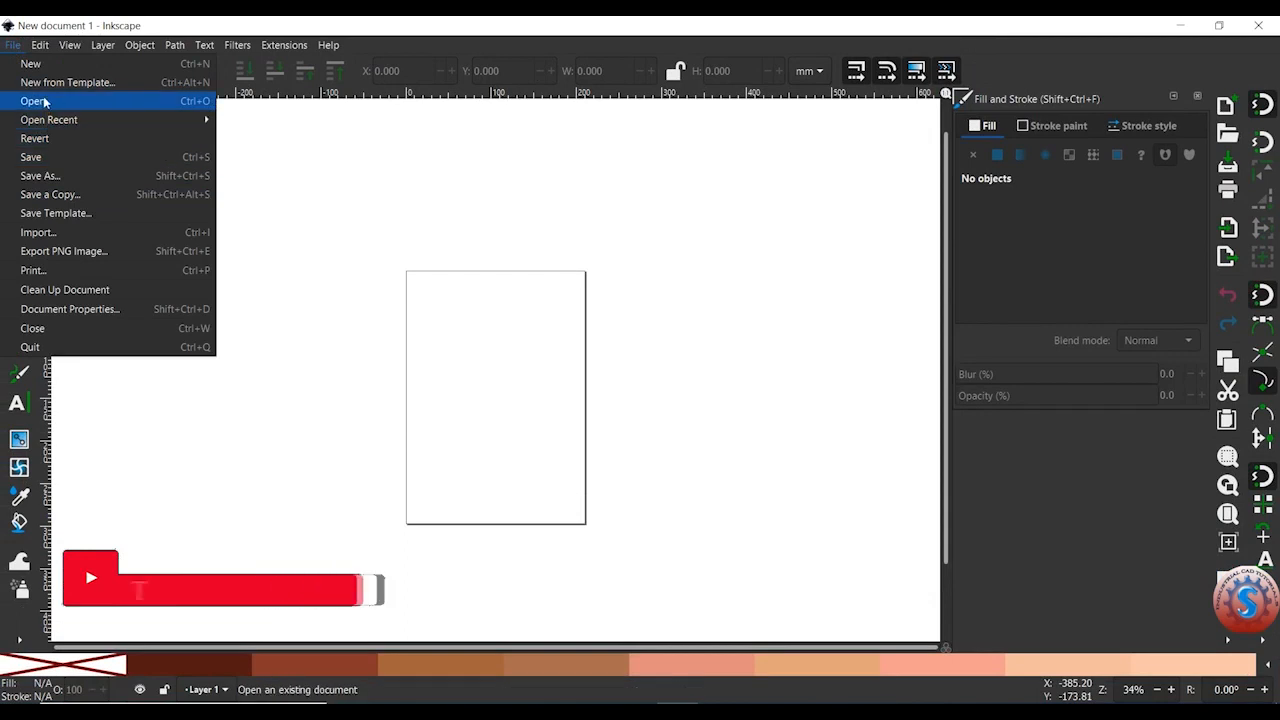
left_click(391, 222)
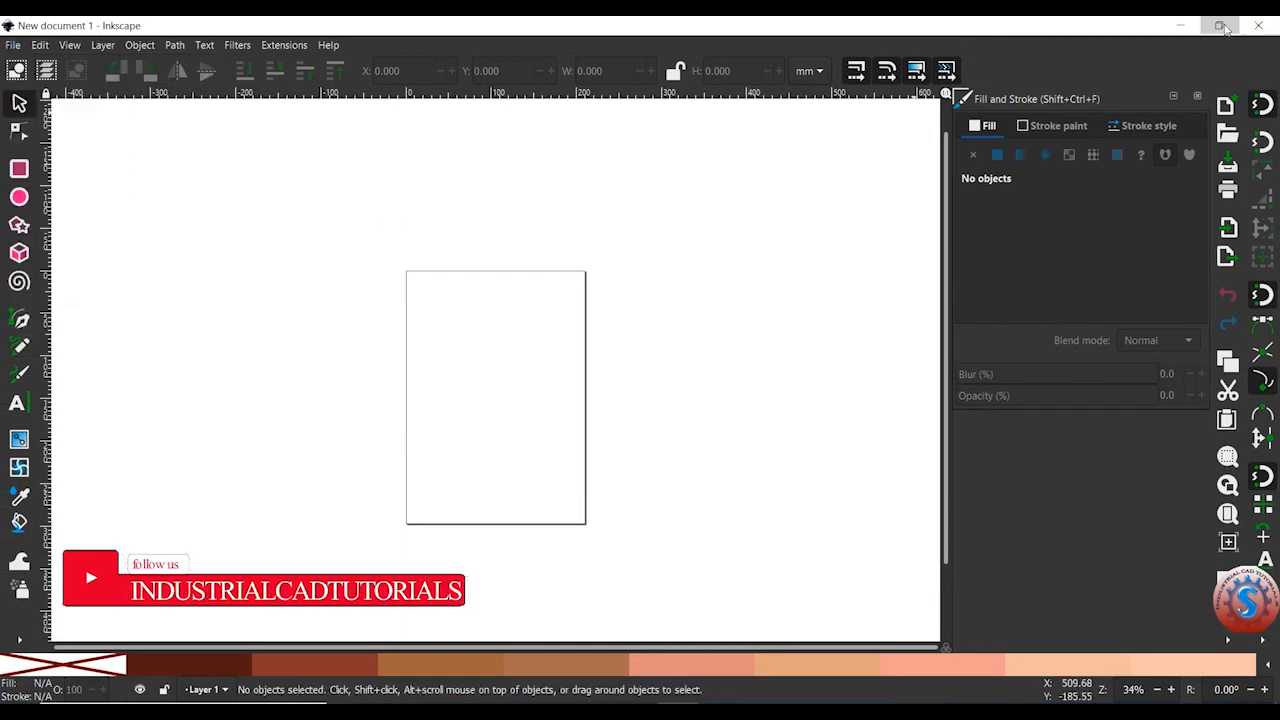
Import the portrait JPG from the desktop into the document as an embedded image with DPI from file and rendering mode None (auto).
left_click(1219, 25)
left_click_drag(600, 32, 868, 54)
left_click_drag(187, 196, 554, 280)
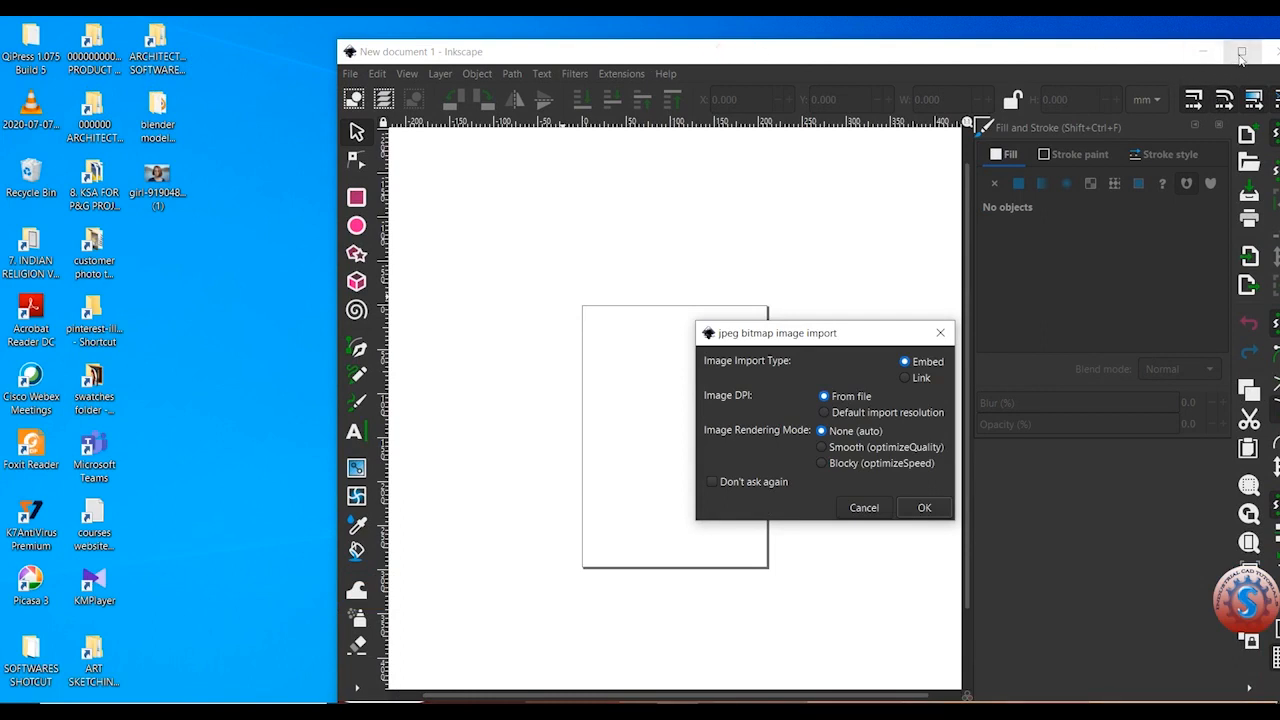
left_click(922, 515)
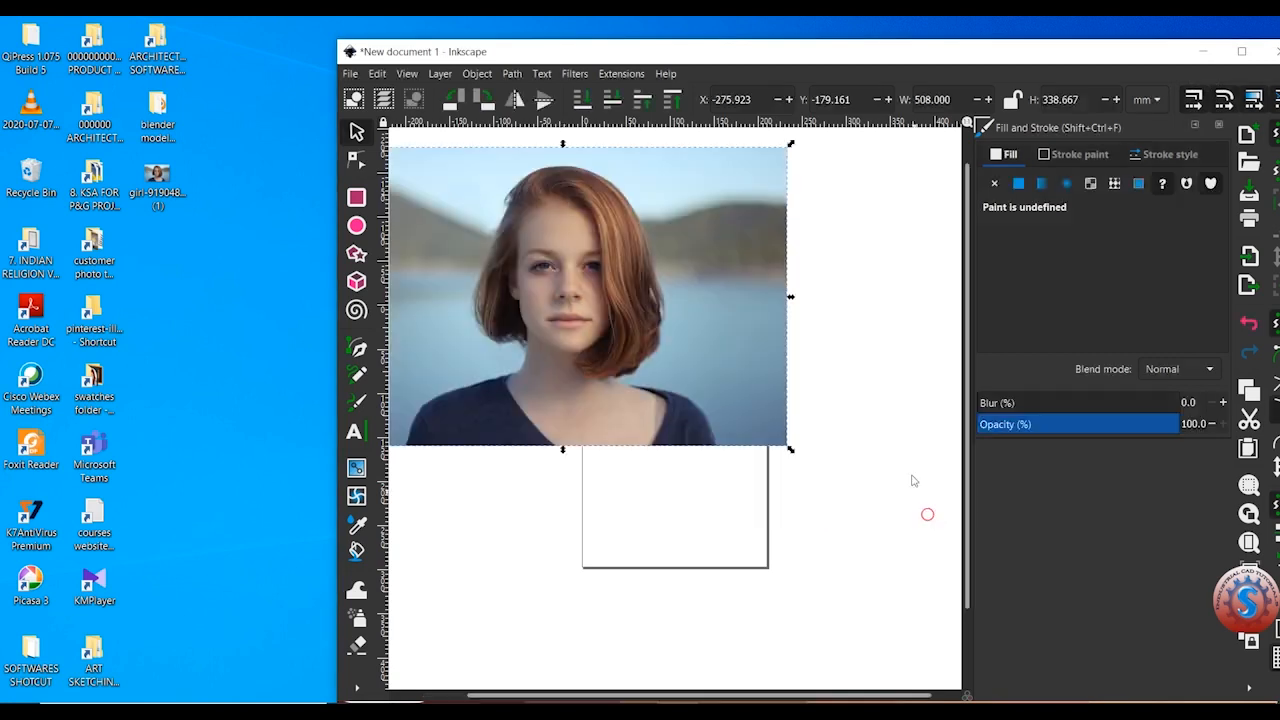
left_click(1241, 51)
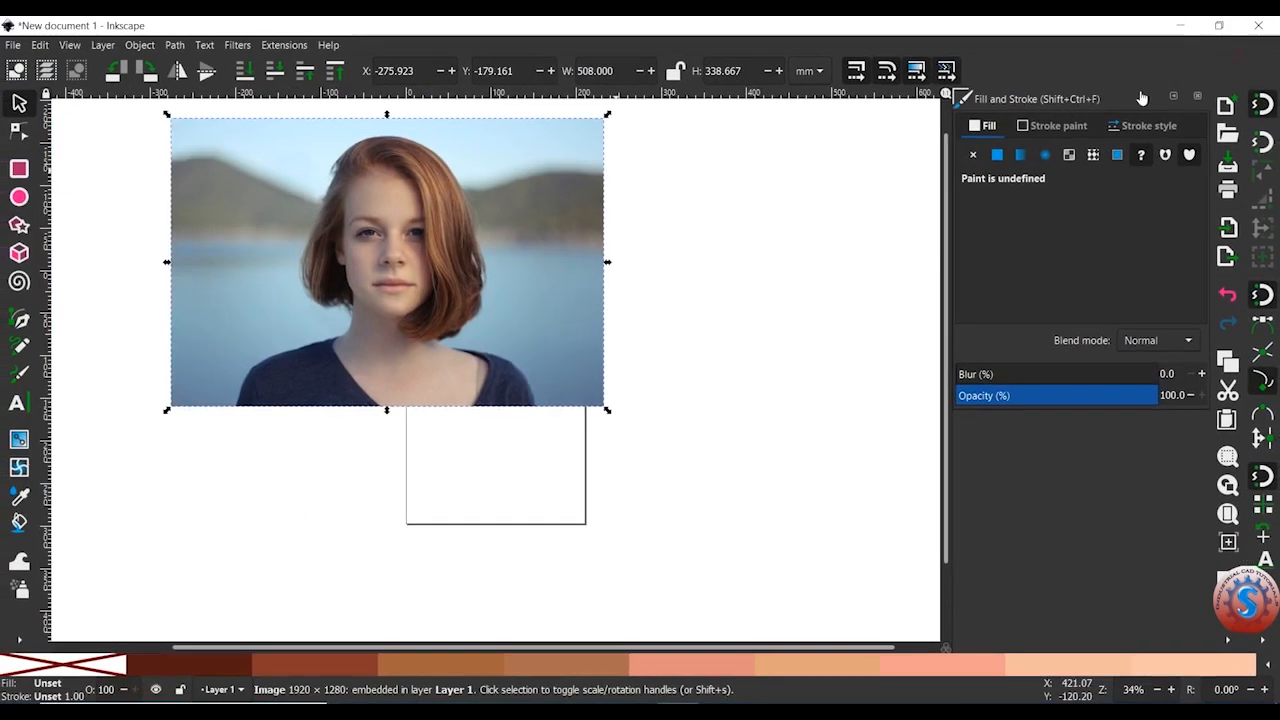
Move the imported photo over the page, to about X -142 mm and Y -23 mm.
left_click_drag(504, 232, 802, 238)
left_click(406, 365)
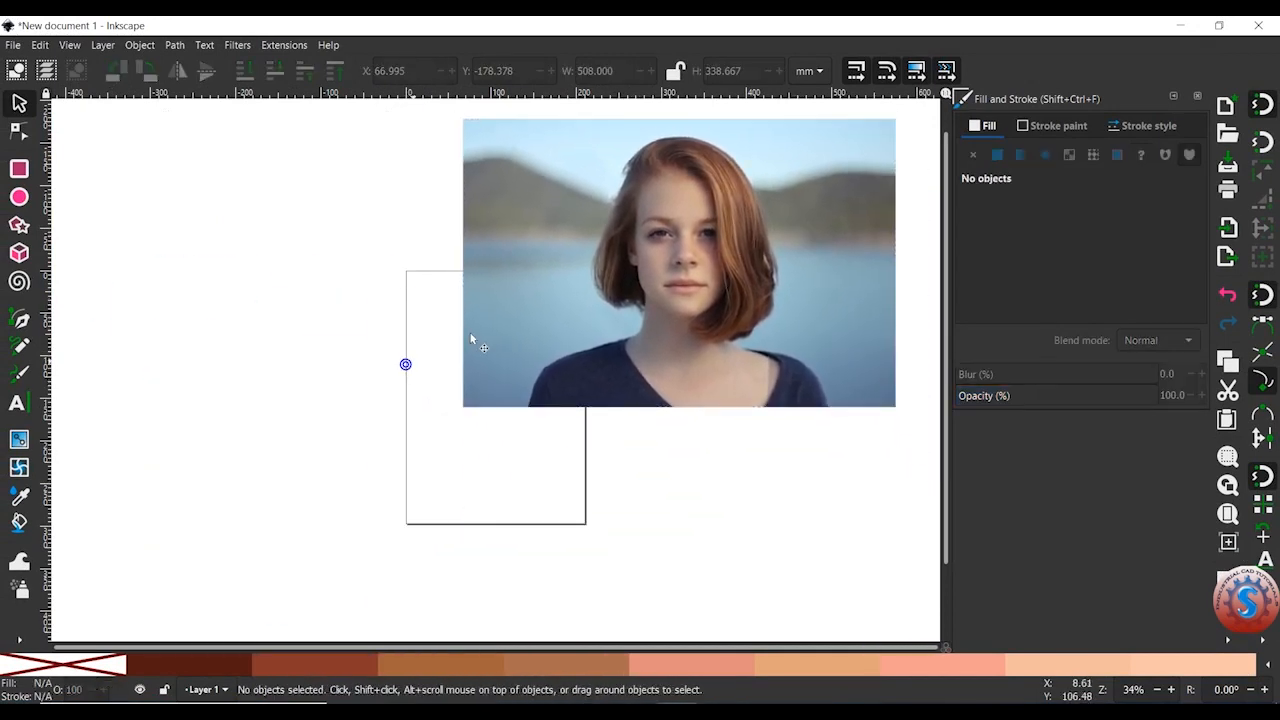
left_click_drag(732, 196, 532, 338)
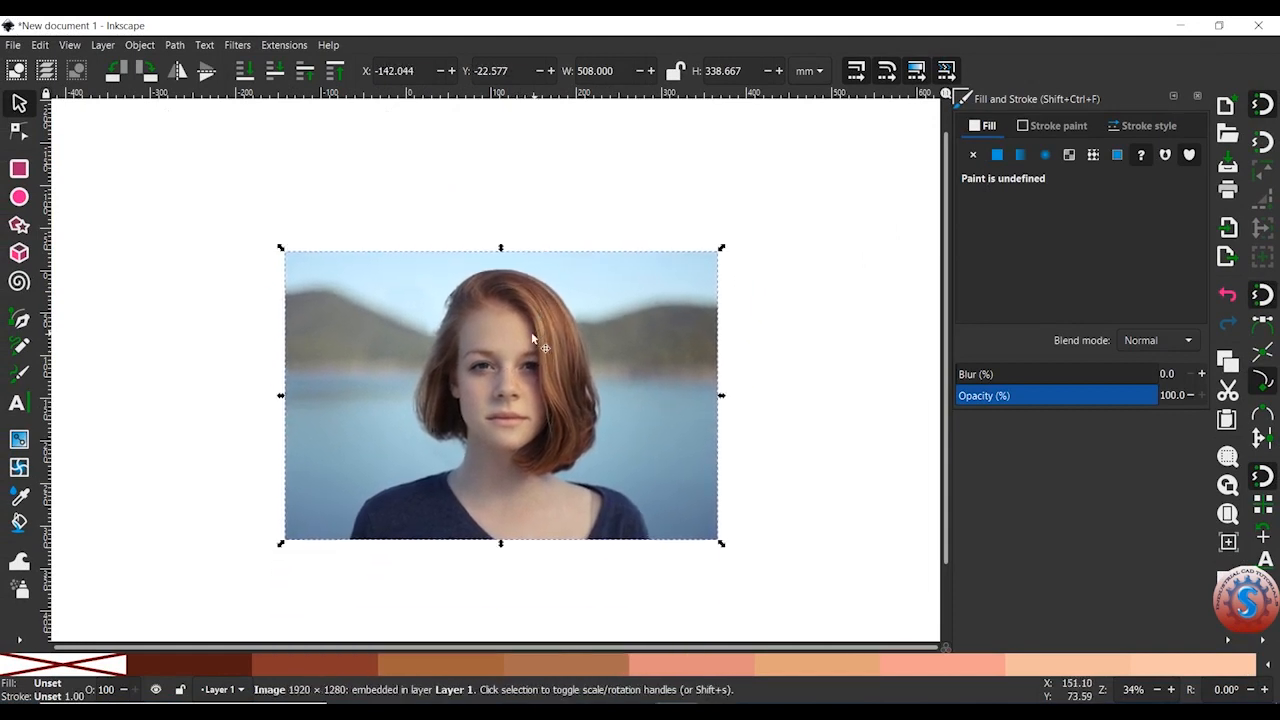
Resize the page to the selected photo with zero margins in Document Properties, and close the dialog.
left_click(13, 46)
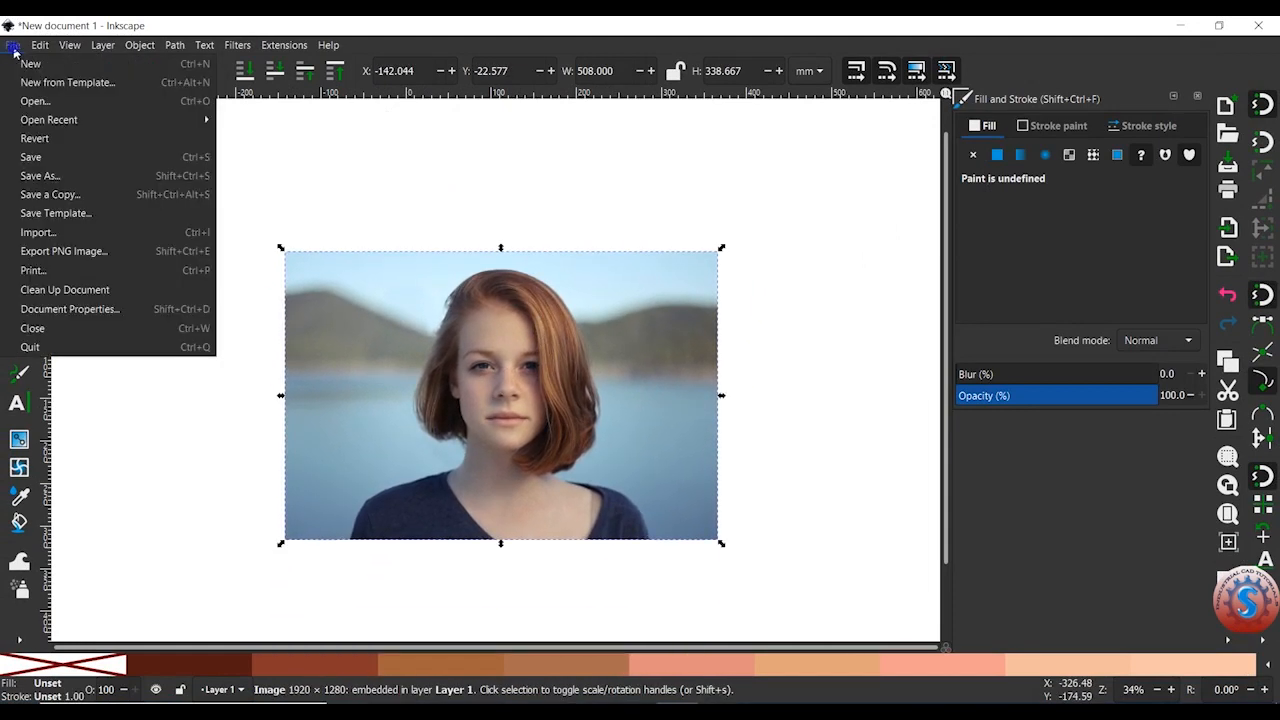
left_click(48, 316)
left_click_drag(617, 387, 705, 97)
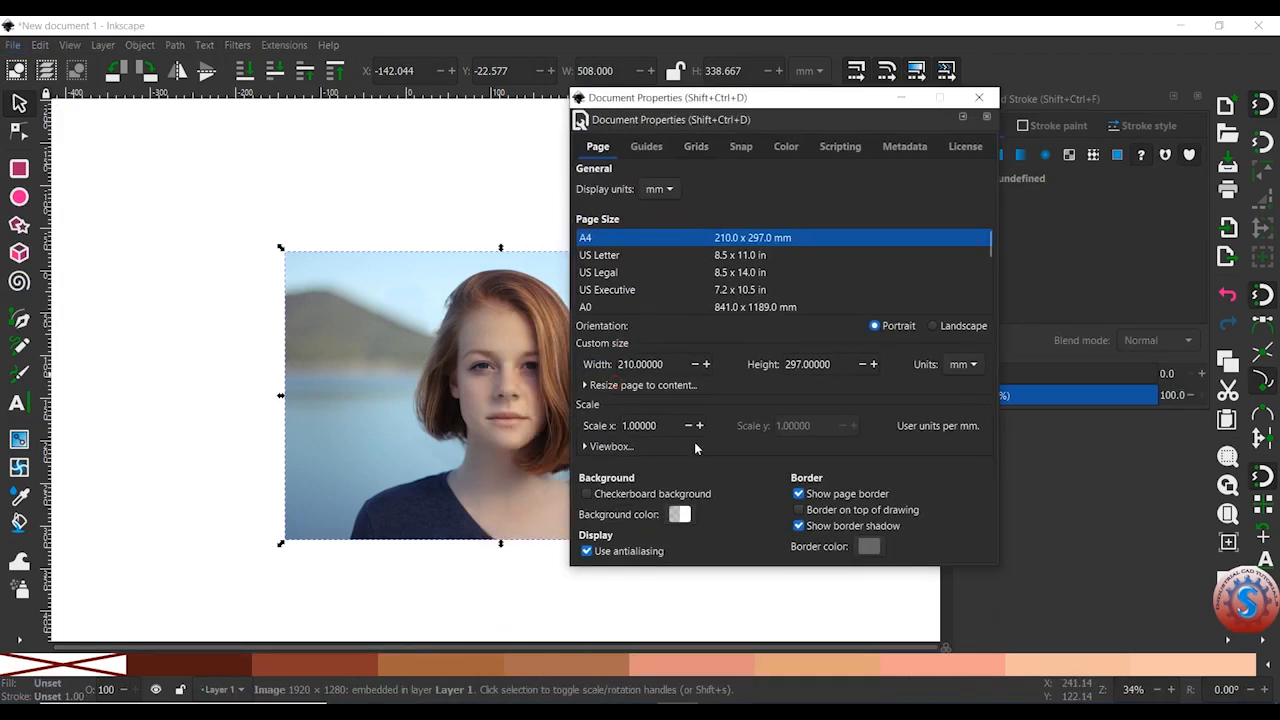
left_click(798, 494)
left_click(634, 386)
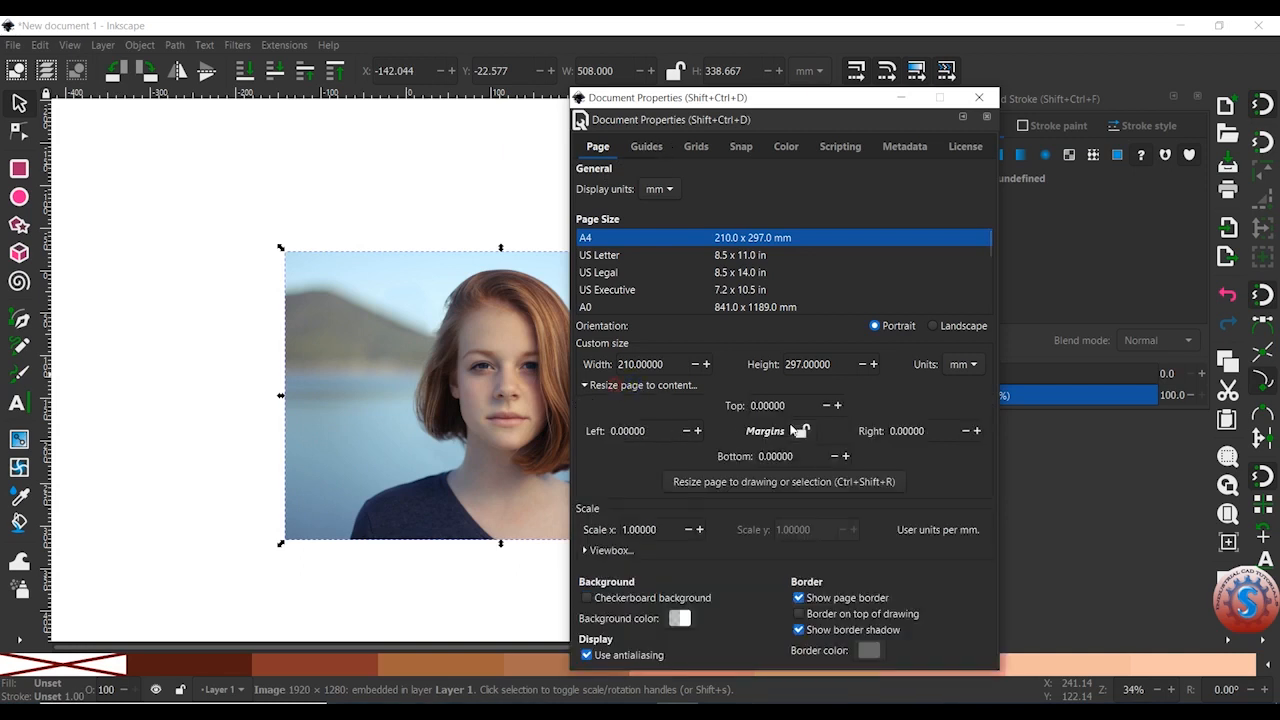
left_click(770, 482)
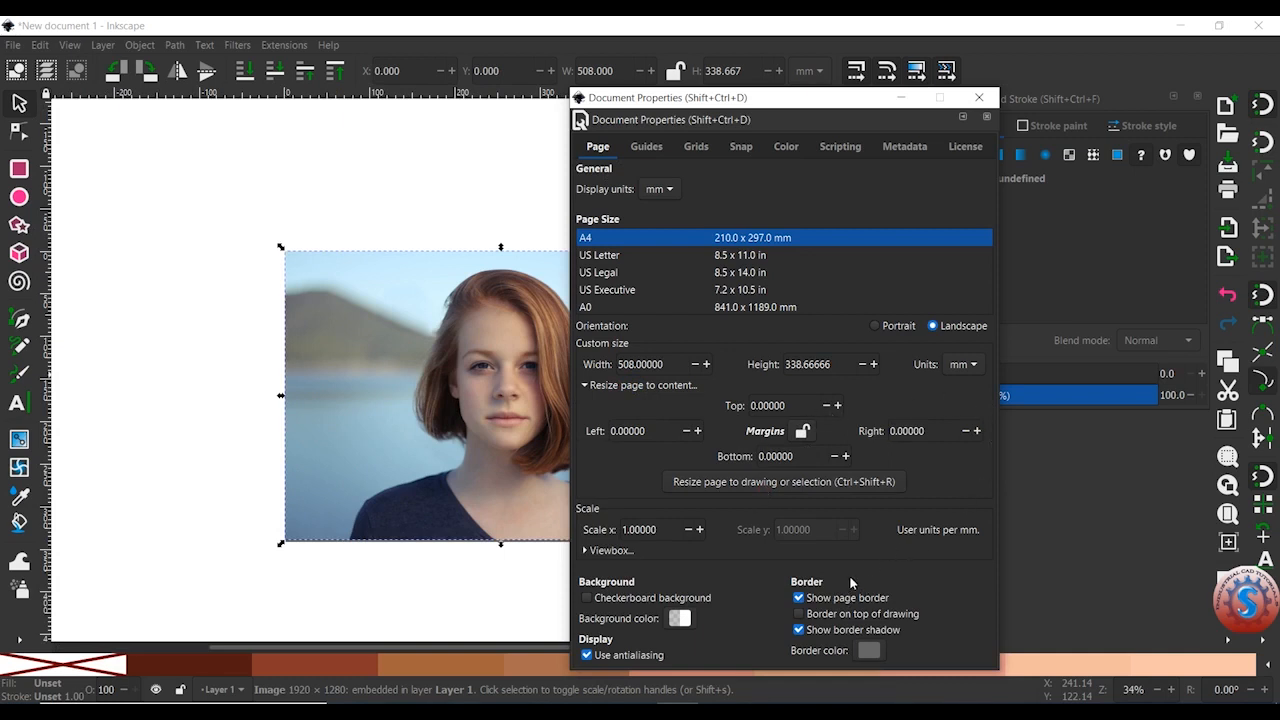
left_click(979, 97)
Move the photo off the page to about X 70 mm and Y 67 mm, and resize the page to it again.
left_click_drag(527, 359, 602, 407)
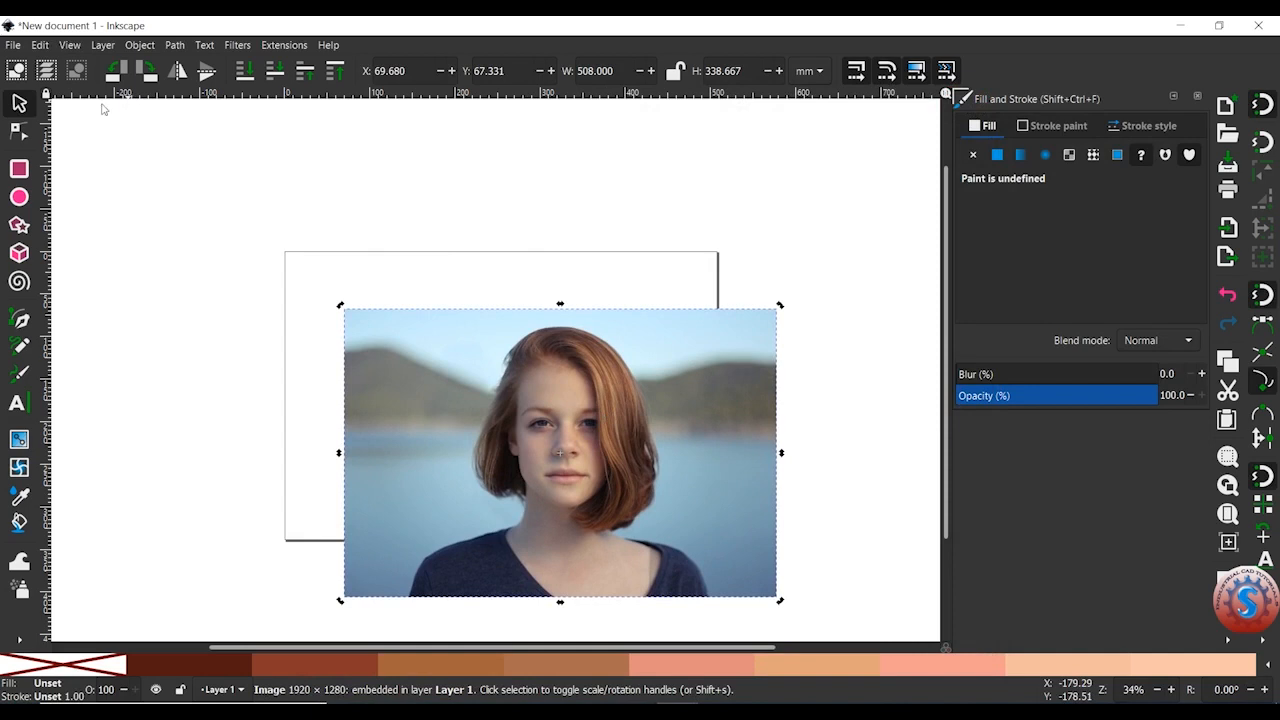
left_click(14, 46)
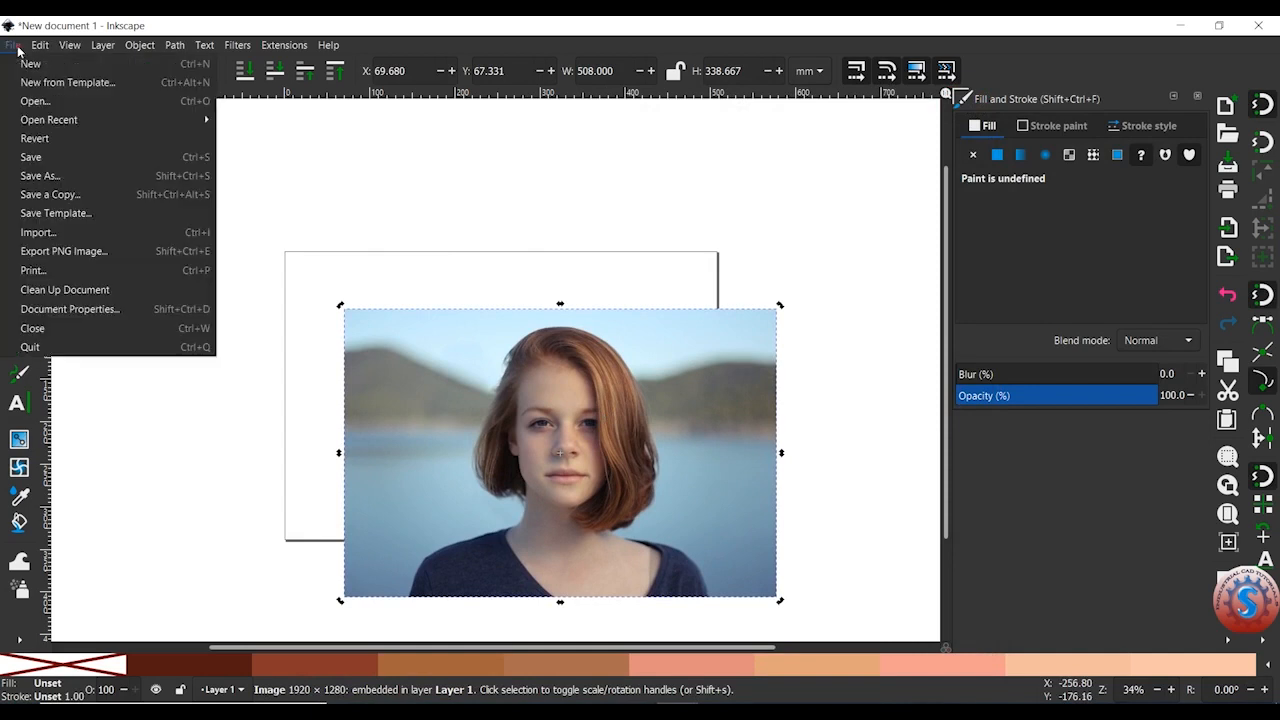
left_click(50, 306)
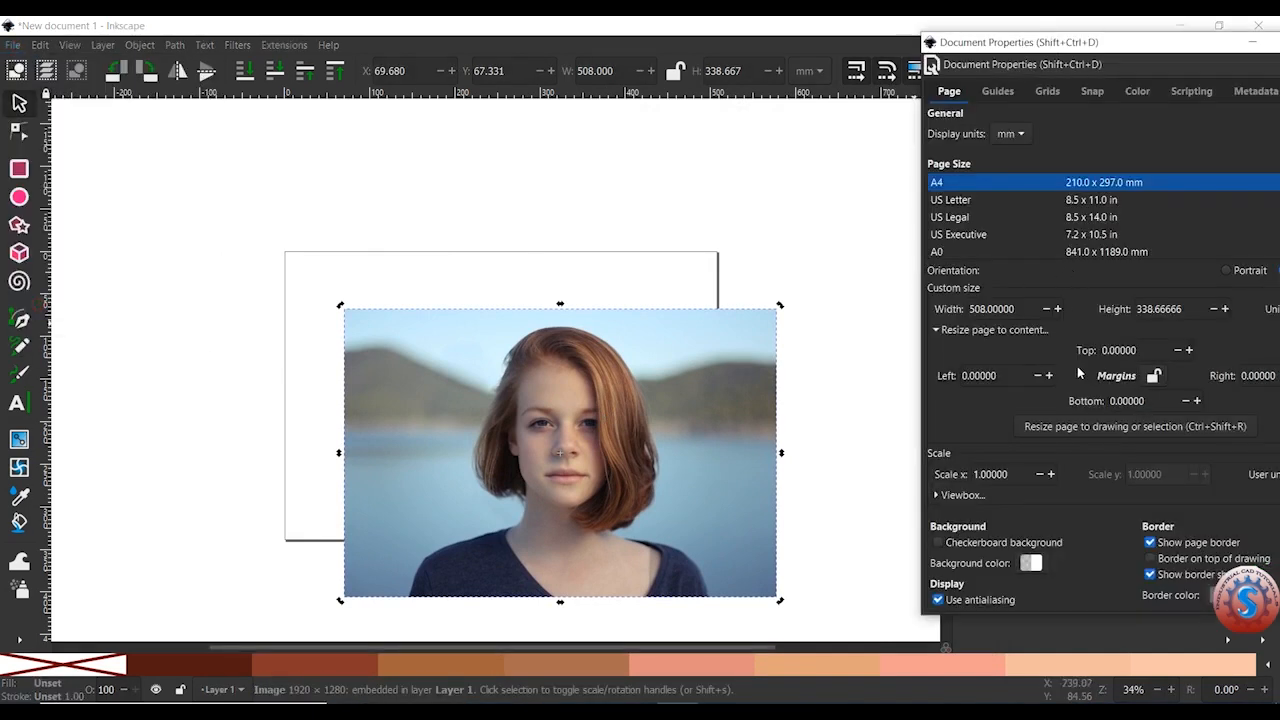
left_click(936, 331)
left_click(937, 330)
left_click(937, 330)
left_click(940, 328)
left_click(1093, 429)
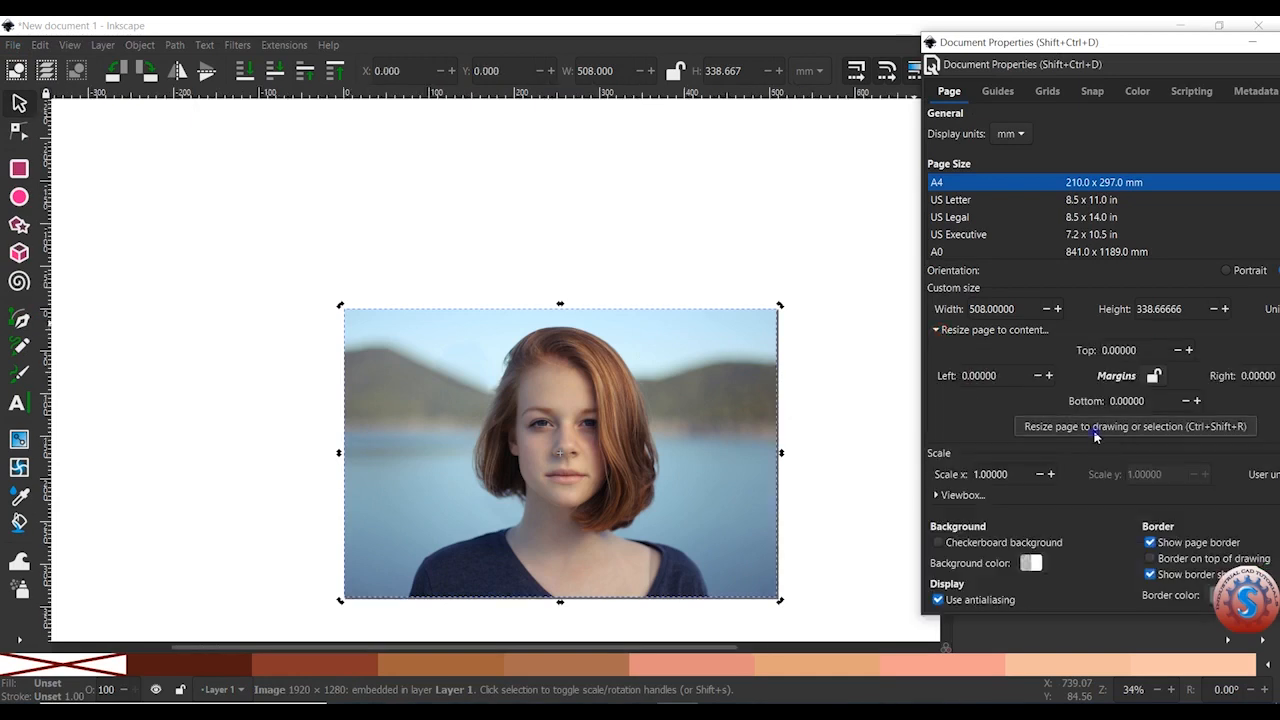
left_click(1237, 47)
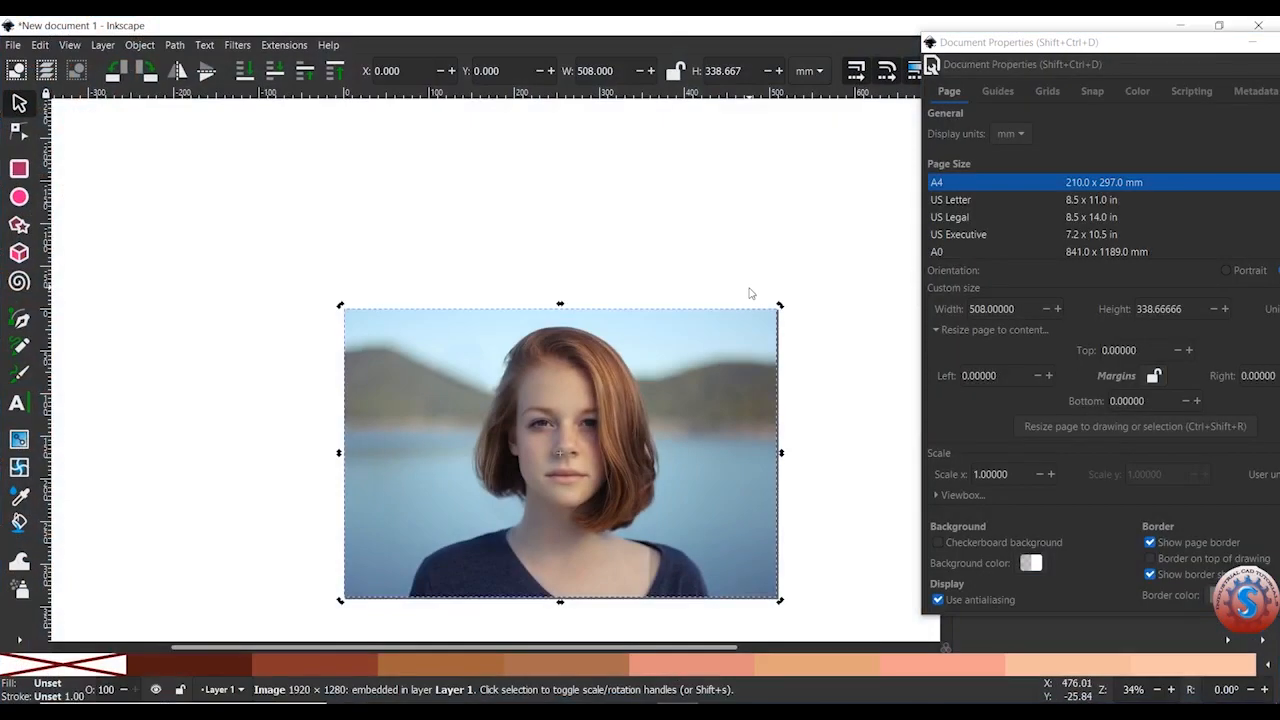
left_click_drag(727, 269, 654, 201)
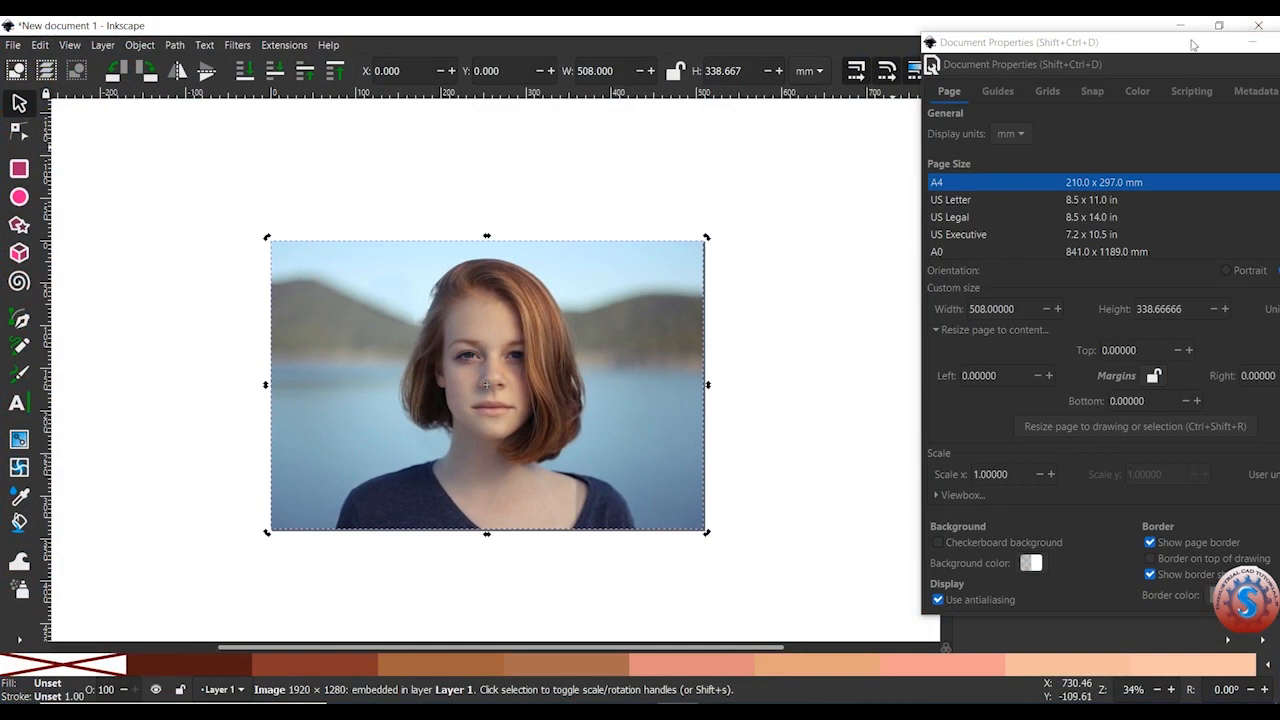
left_click_drag(1192, 45, 1040, 65)
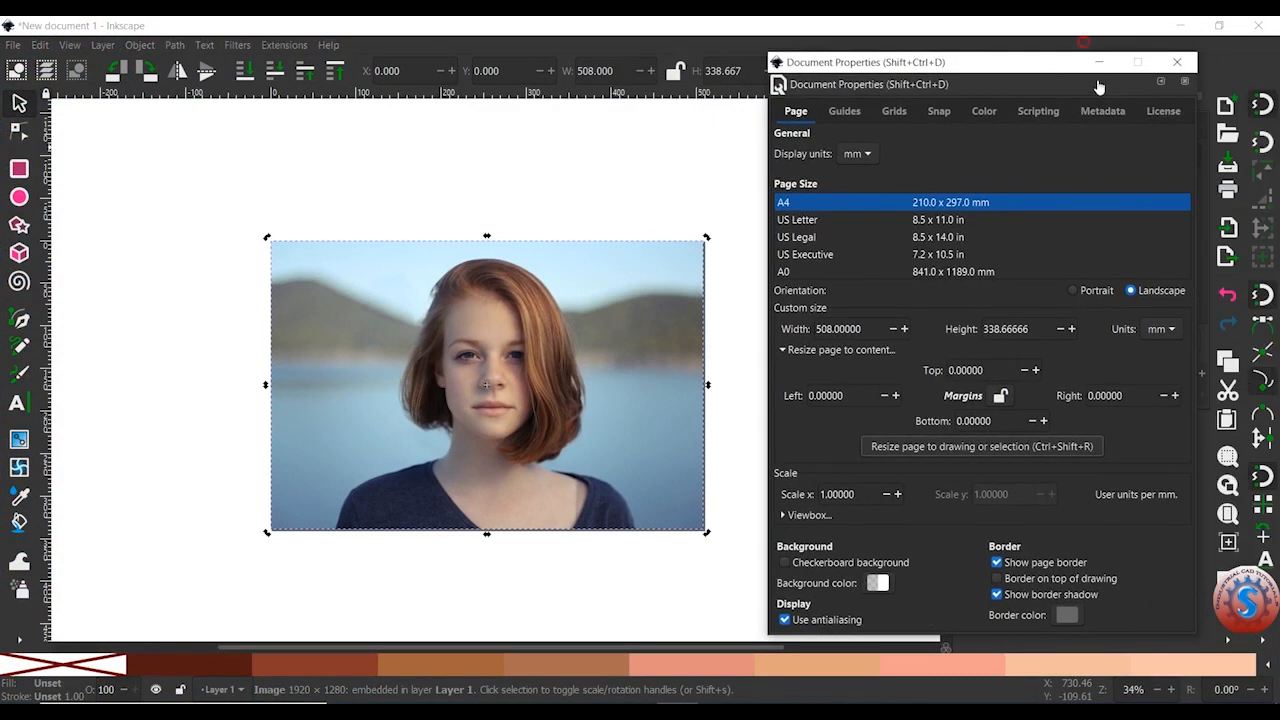
left_click(1176, 63)
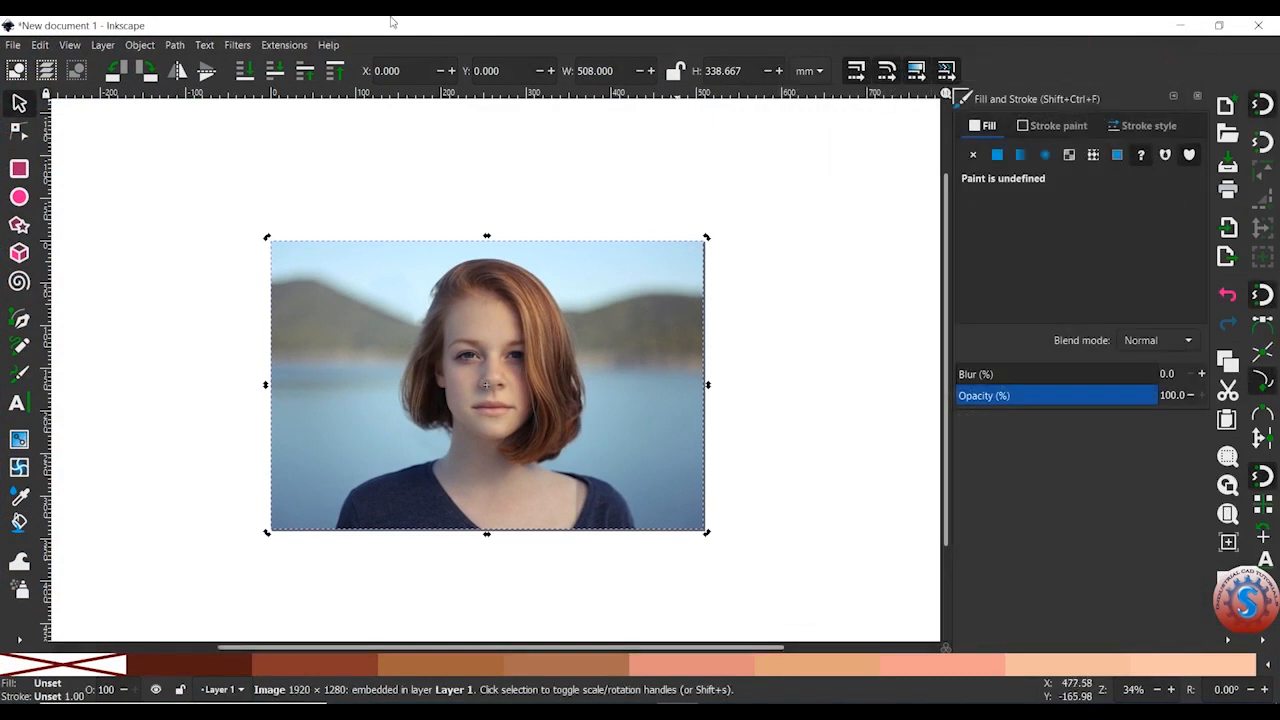
Save the document to the Desktop as an Inkscape SVG named Portrait Drawing.
left_click(13, 45)
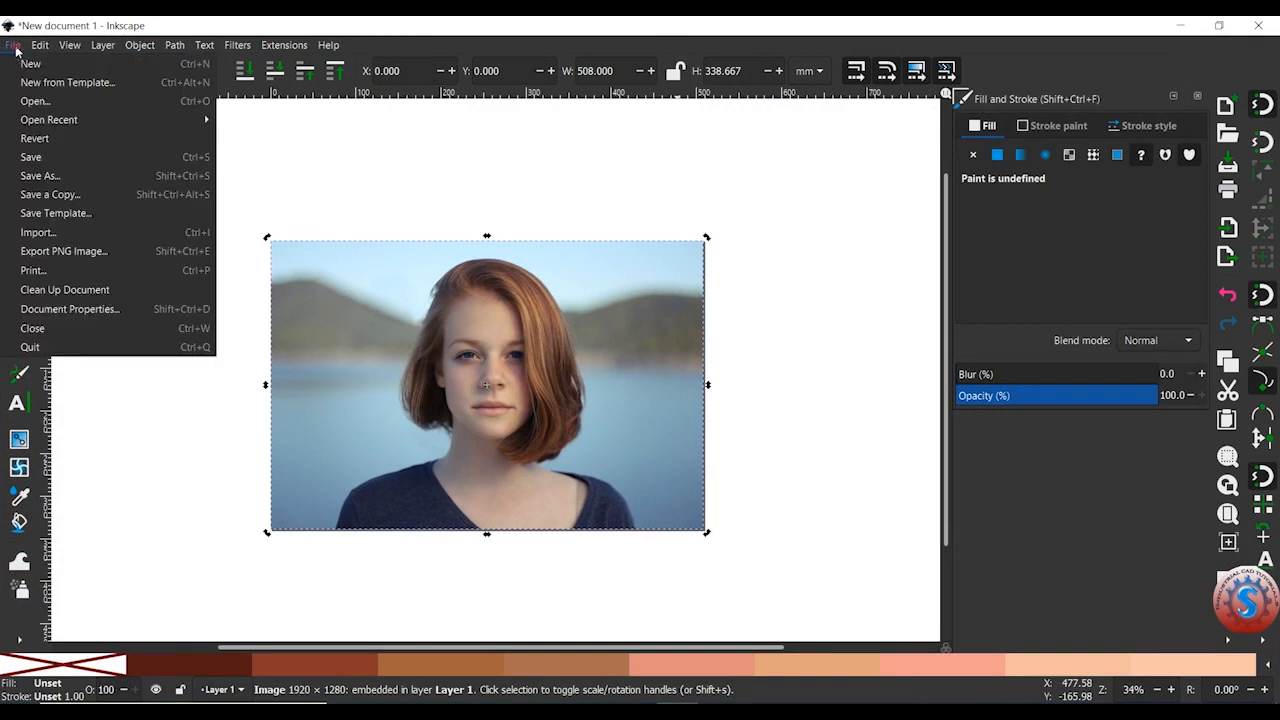
left_click(465, 150)
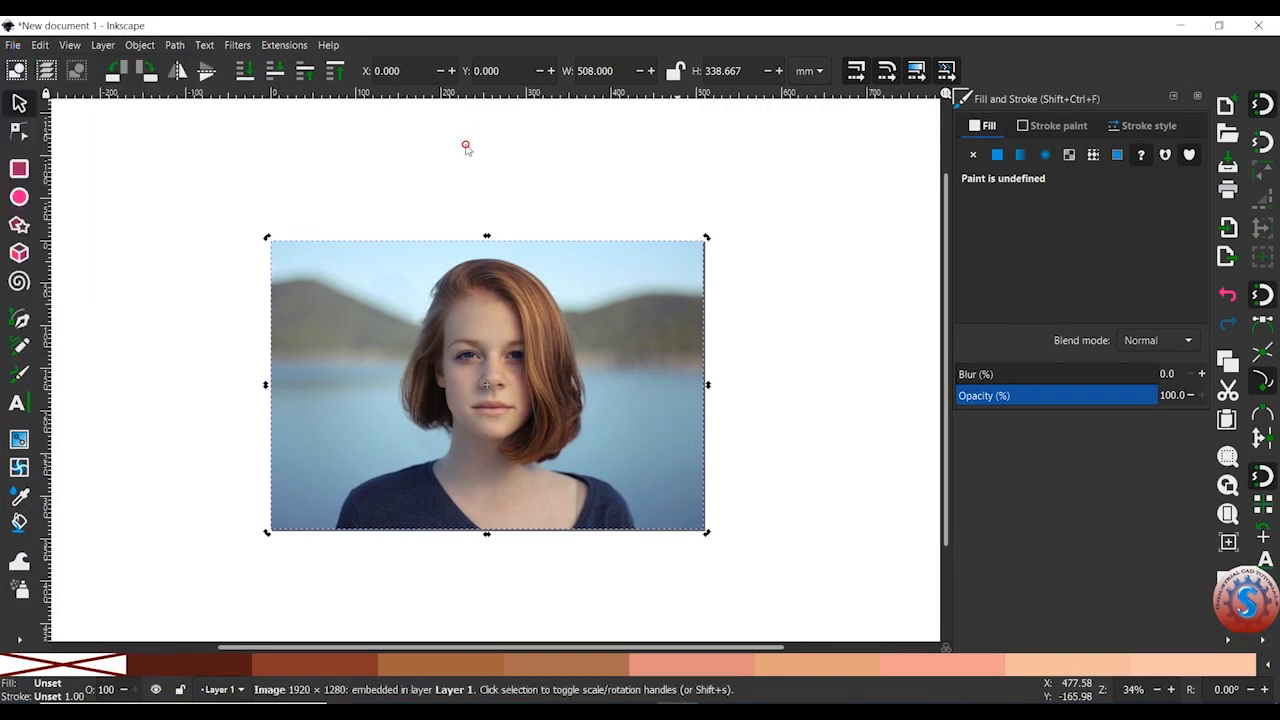
left_click(13, 45)
left_click(84, 175)
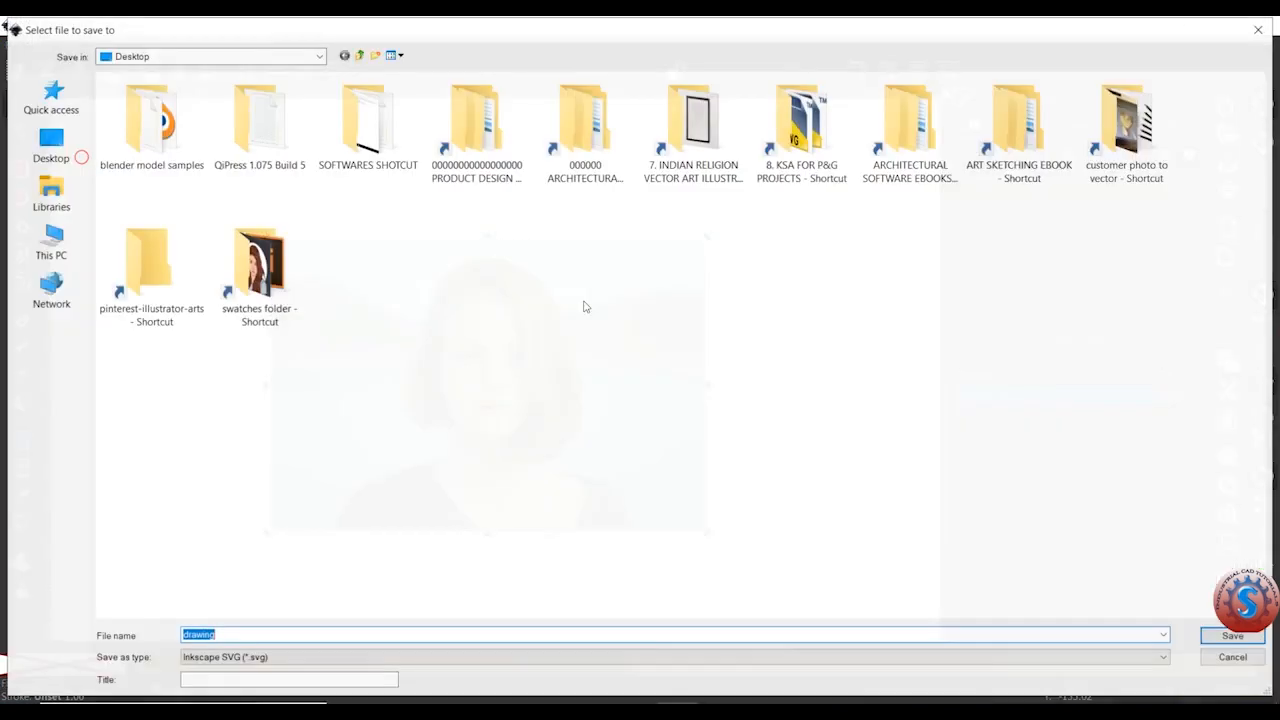
left_click(50, 145)
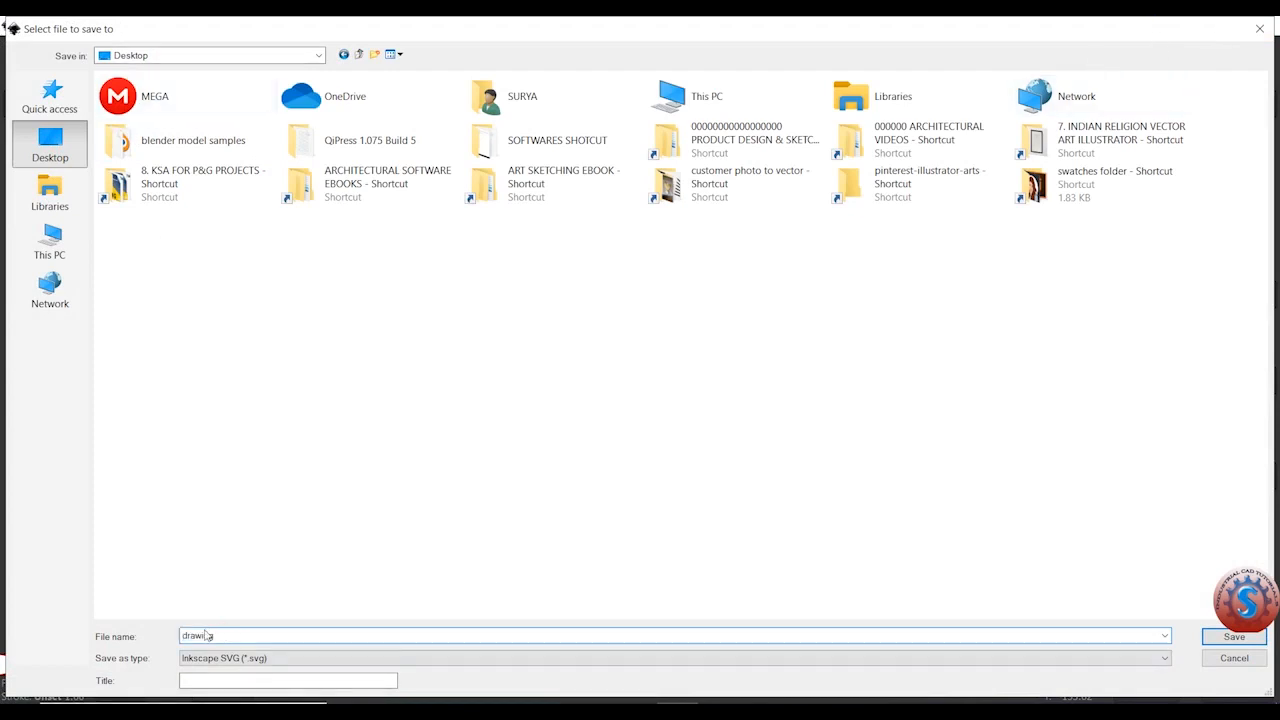
key("BackSpace")
type("Portrait D")
left_click(1246, 642)
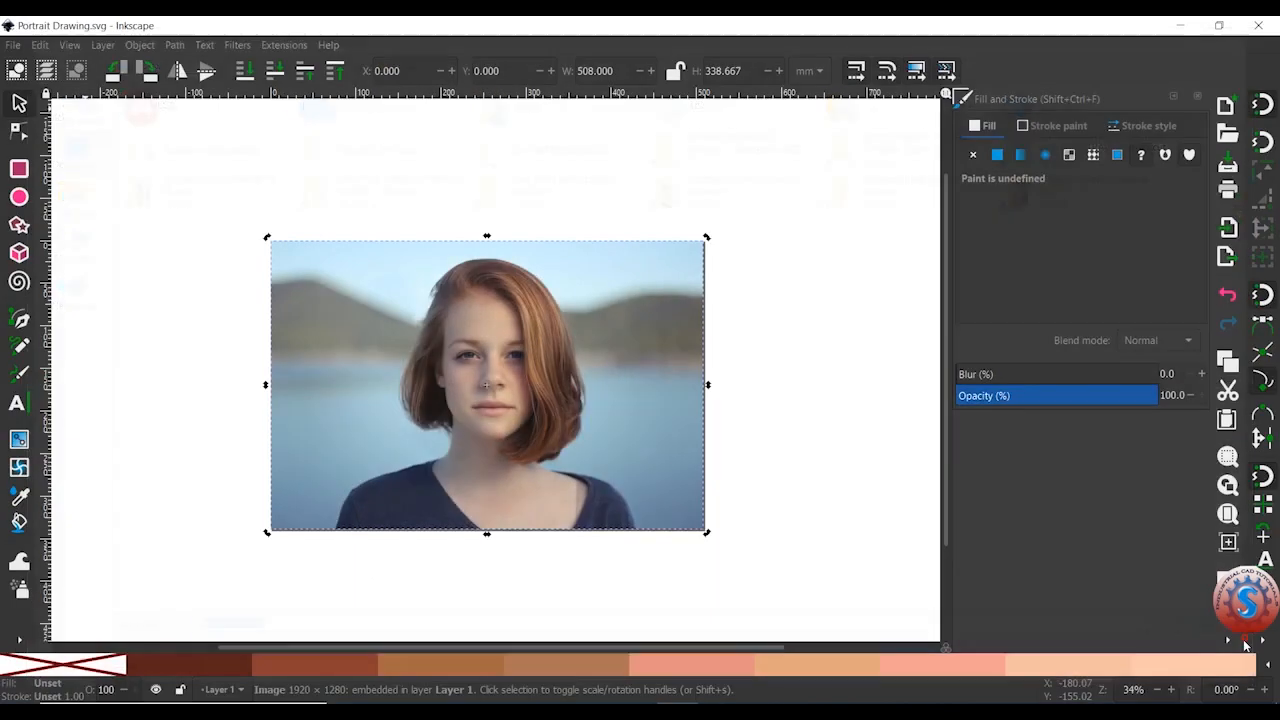
Switch to the Windows desktop, refresh it and locate the saved Portrait Drawing file.
right_click(414, 117)
left_click(449, 162)
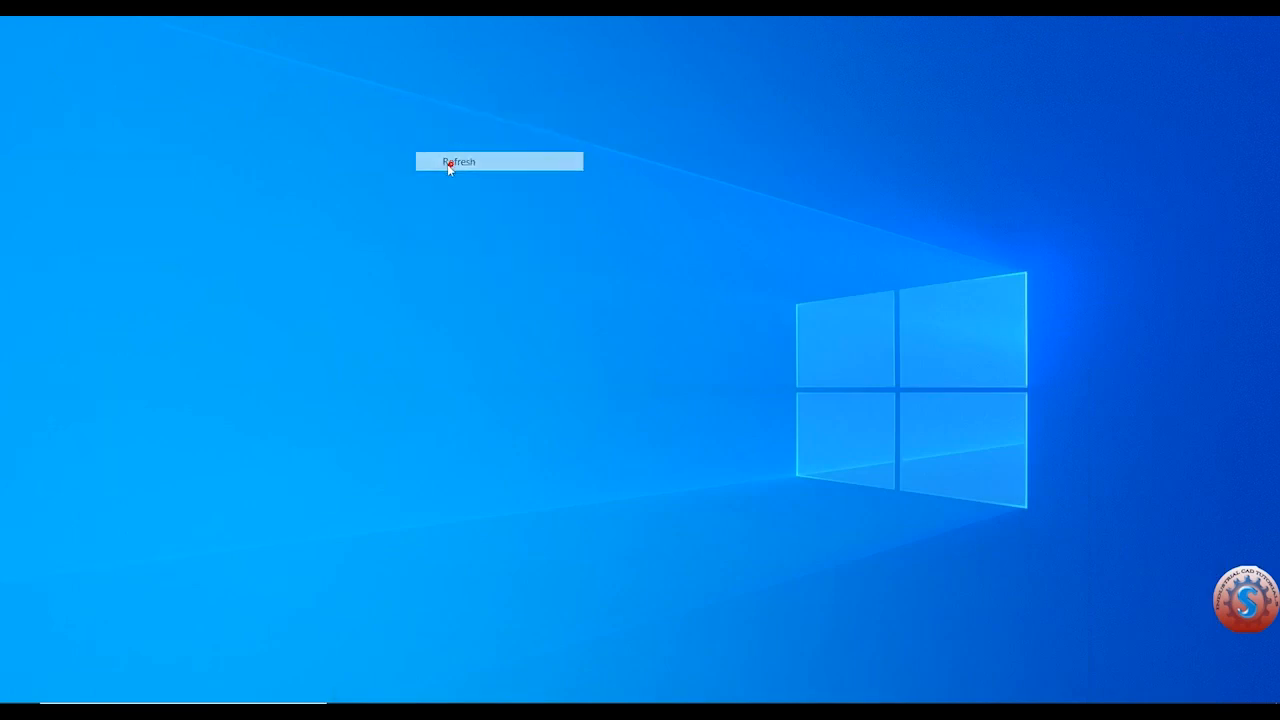
left_click(157, 274)
right_click(355, 173)
left_click(405, 225)
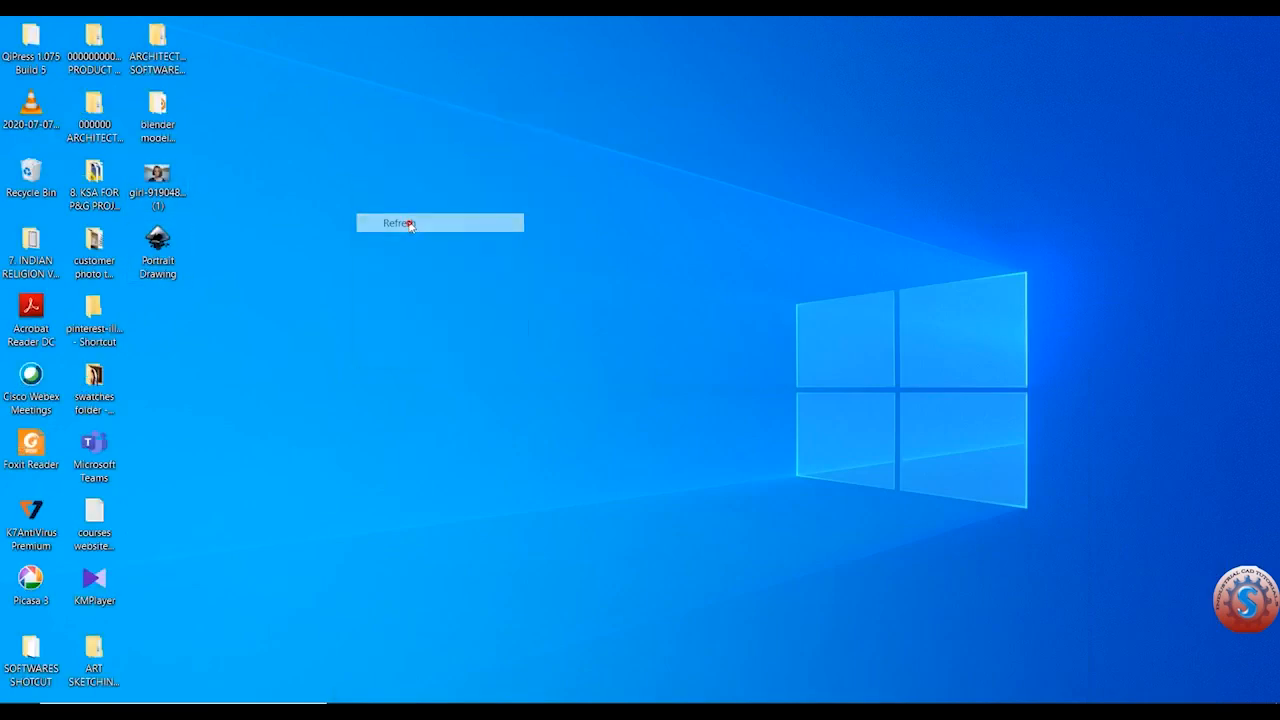
Examine the general, security and details properties of the Portrait Drawing file.
right_click(168, 256)
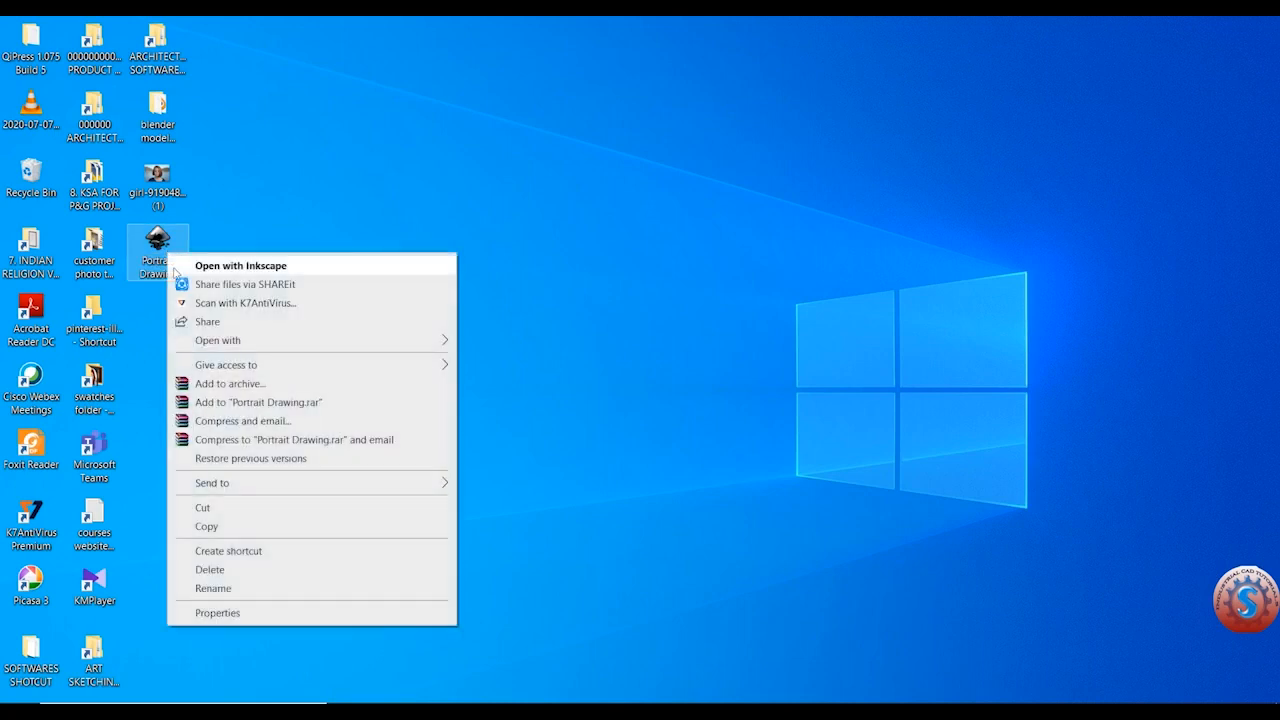
left_click(257, 613)
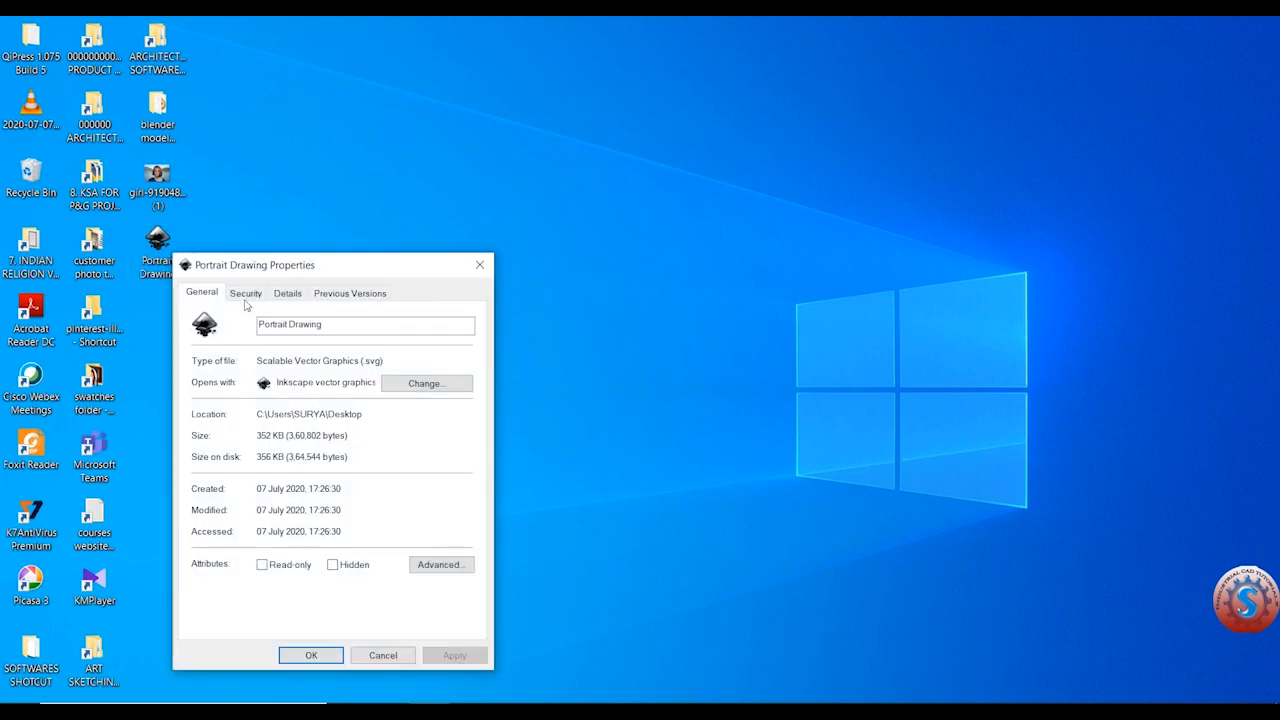
left_click(246, 294)
left_click(286, 294)
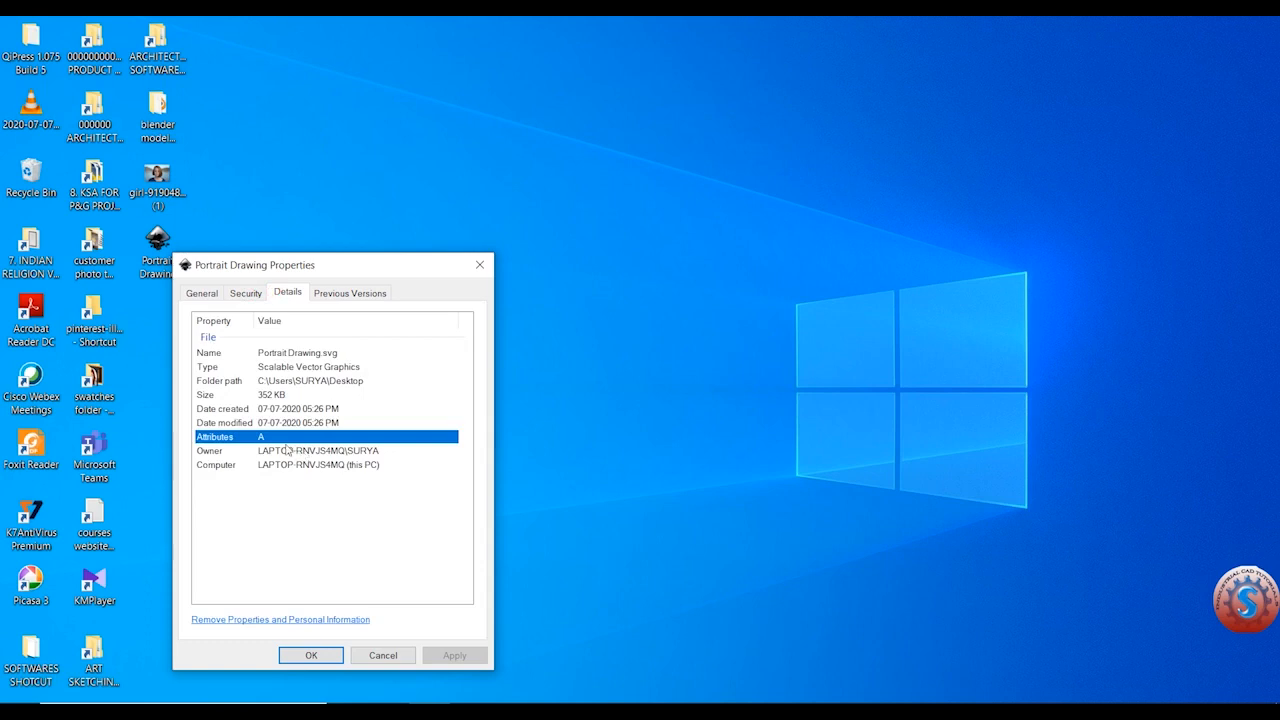
left_click(250, 294)
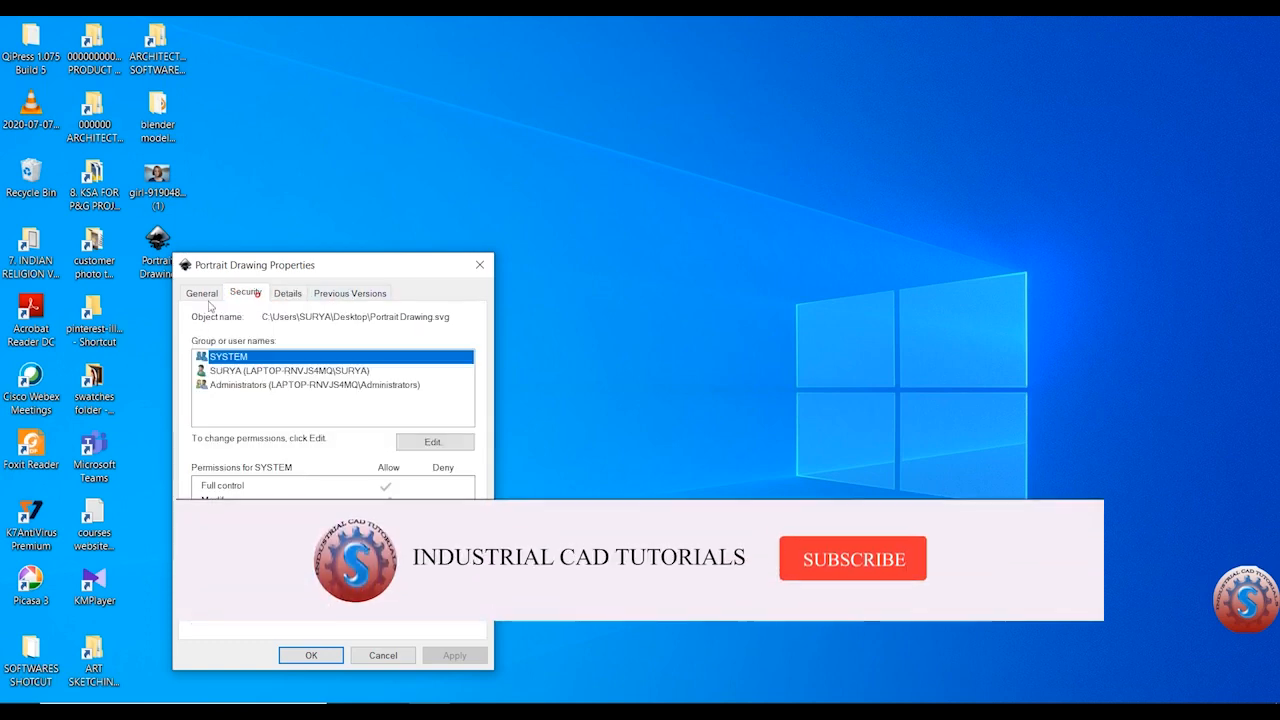
left_click(207, 295)
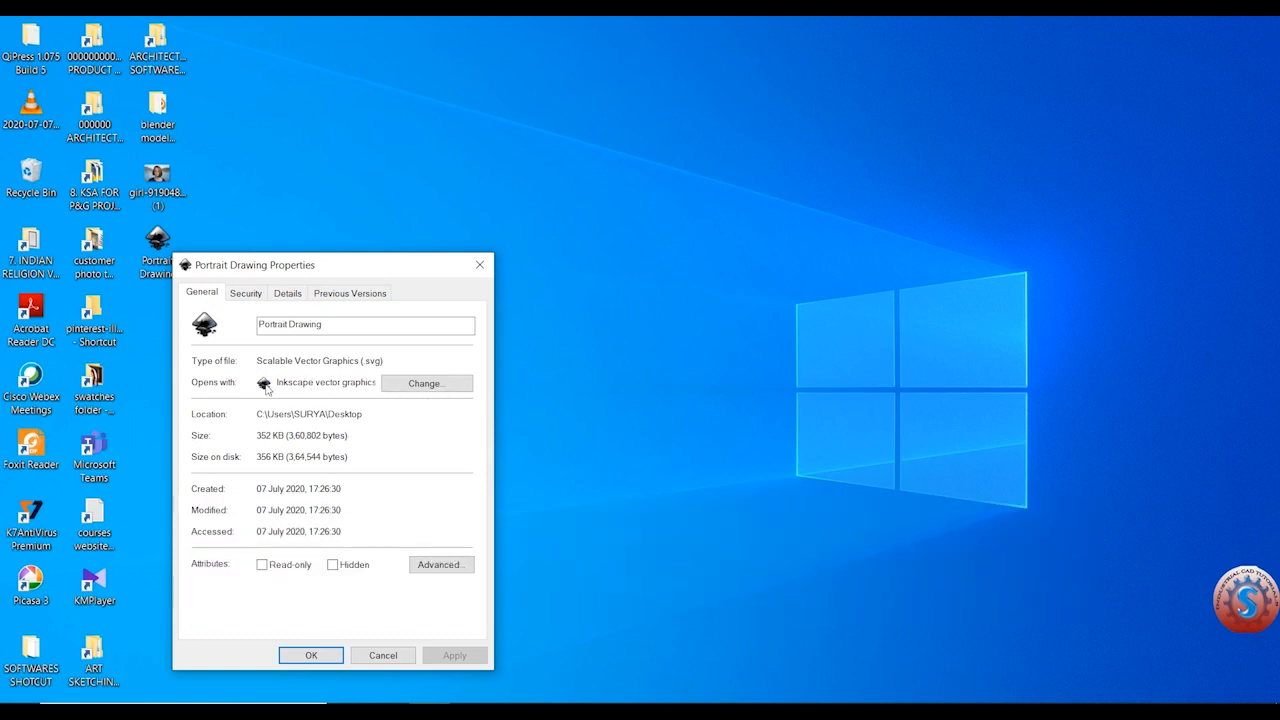
Check which apps can open .svg files, close the file's properties, refresh the desktop and return to Inkscape.
left_click(424, 384)
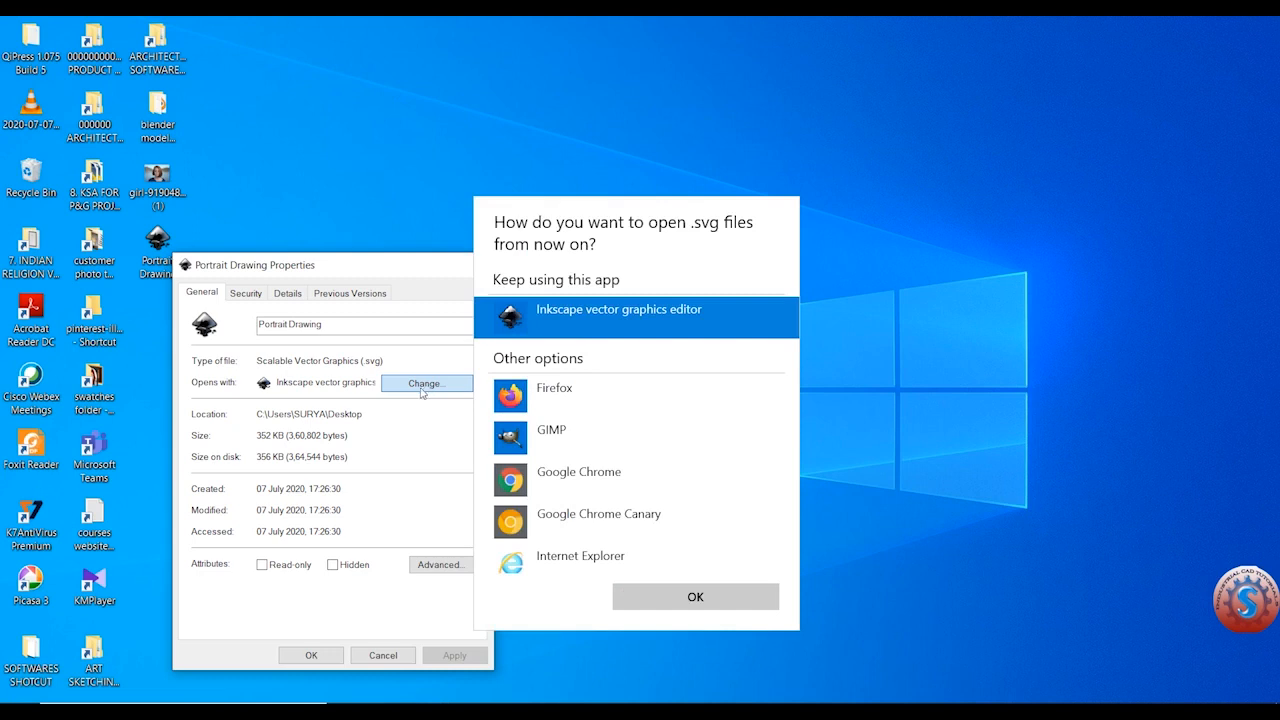
left_click(906, 306)
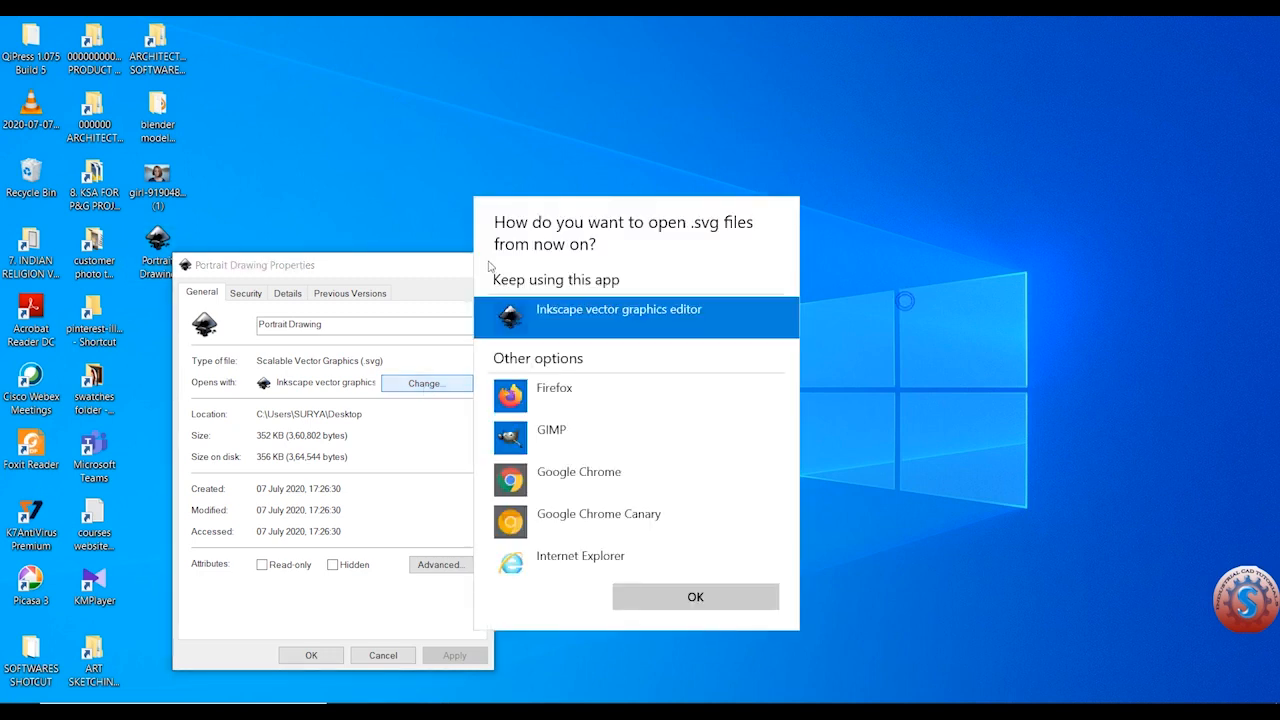
left_click(1088, 366)
left_click(479, 265)
right_click(434, 263)
left_click(489, 313)
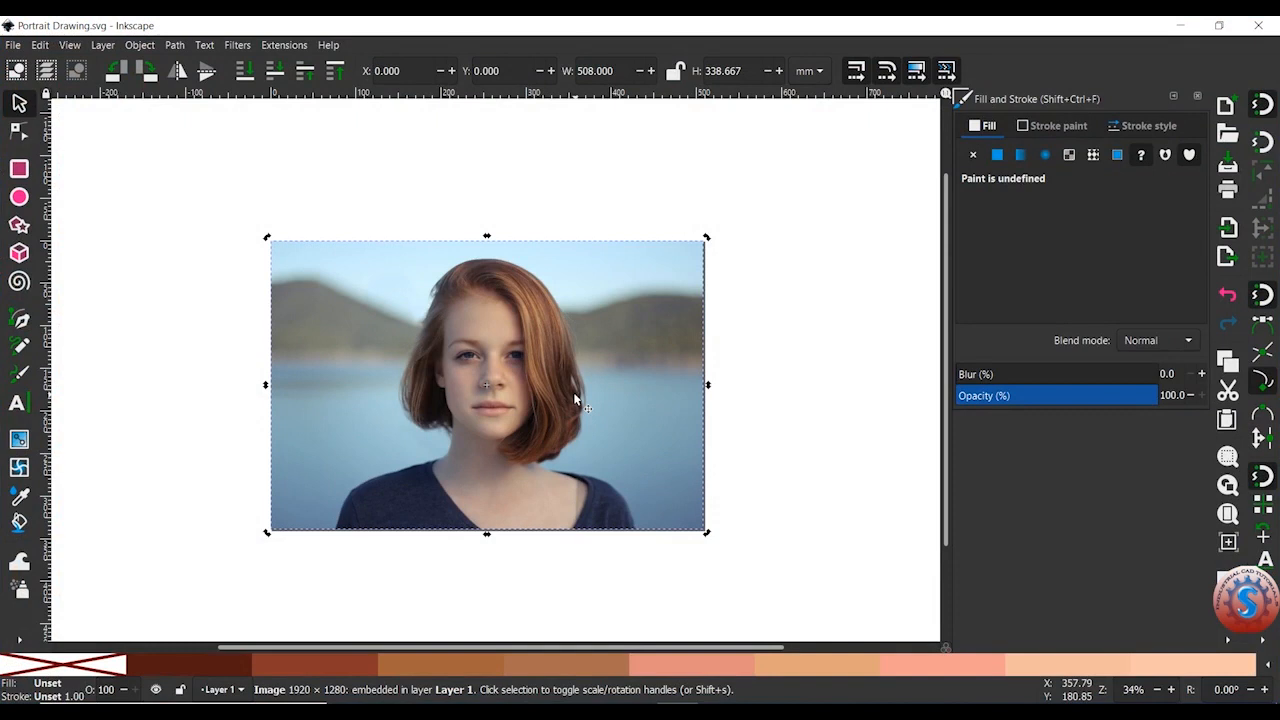
Examine the portrait's face and hair up close and compare them with the whole photo.
key("plus")
key("plus")
key("plus")
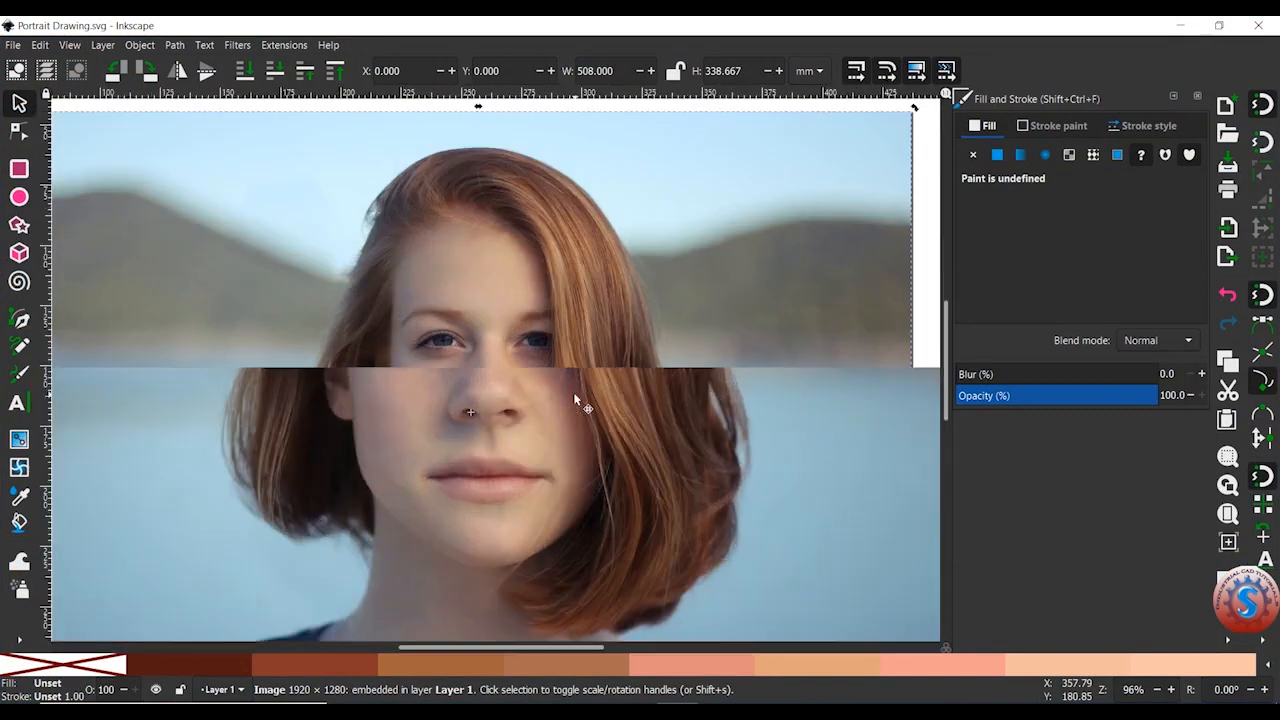
scroll(574, 397, "up", 1)
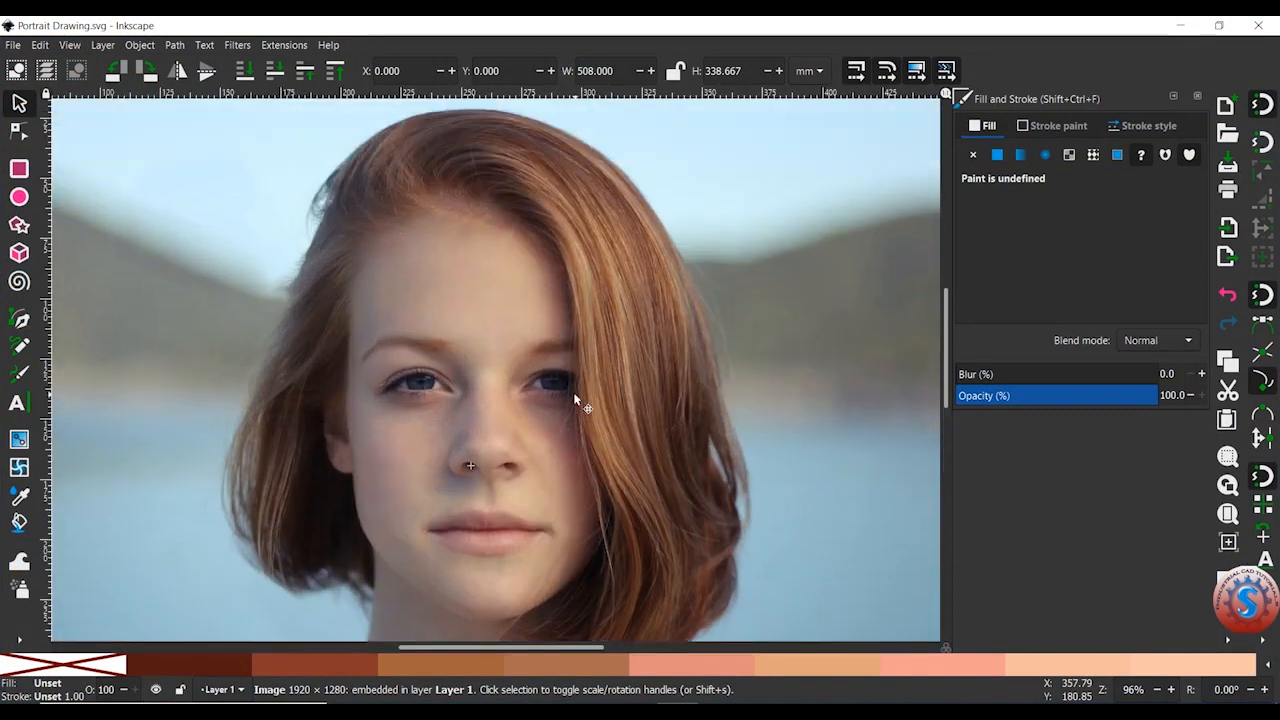
scroll(573, 392, "down", 1)
key("minus")
key("plus")
scroll(563, 432, "up", 1)
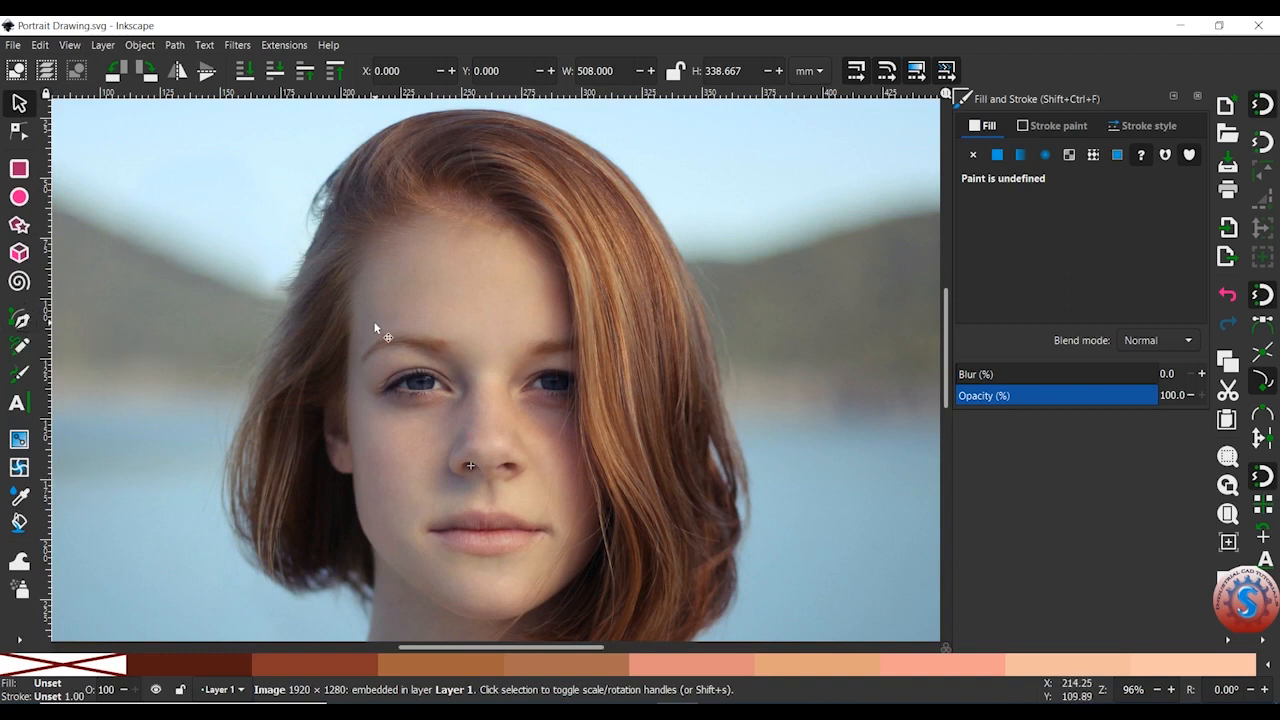
key("minus")
key("minus")
key("minus")
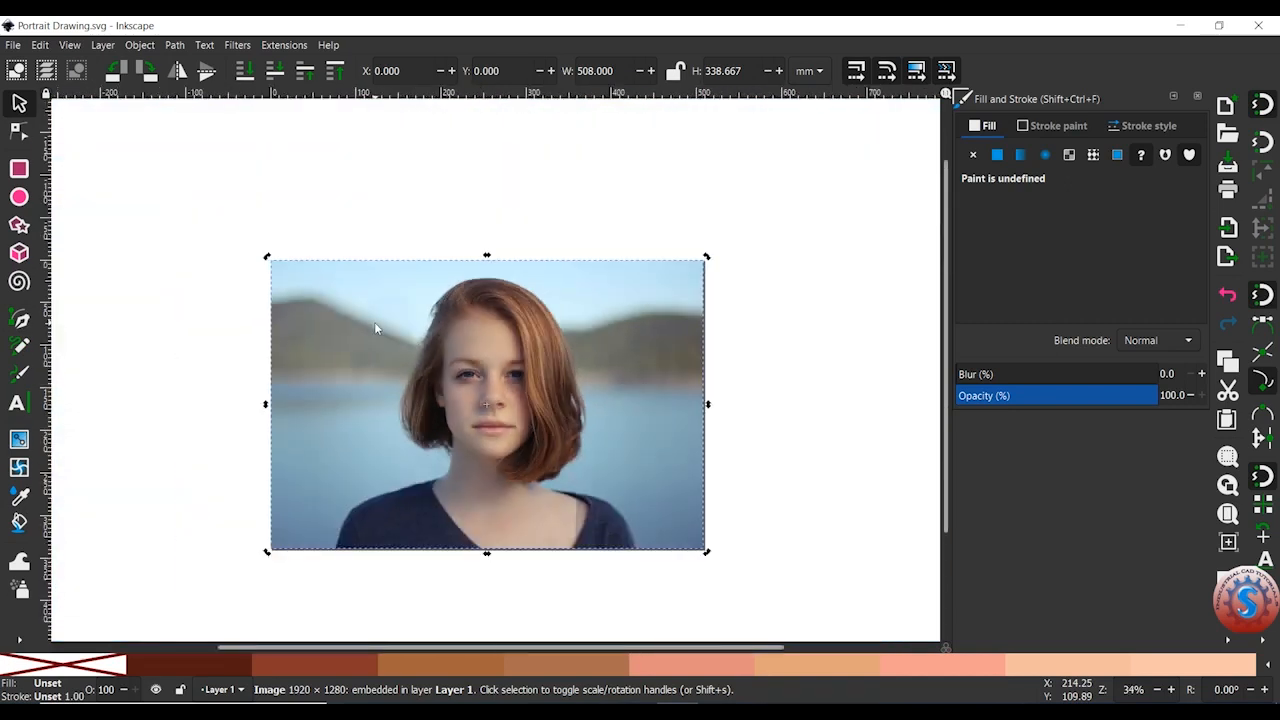
key("plus")
key("minus")
key("plus")
scroll(378, 322, "down", 2)
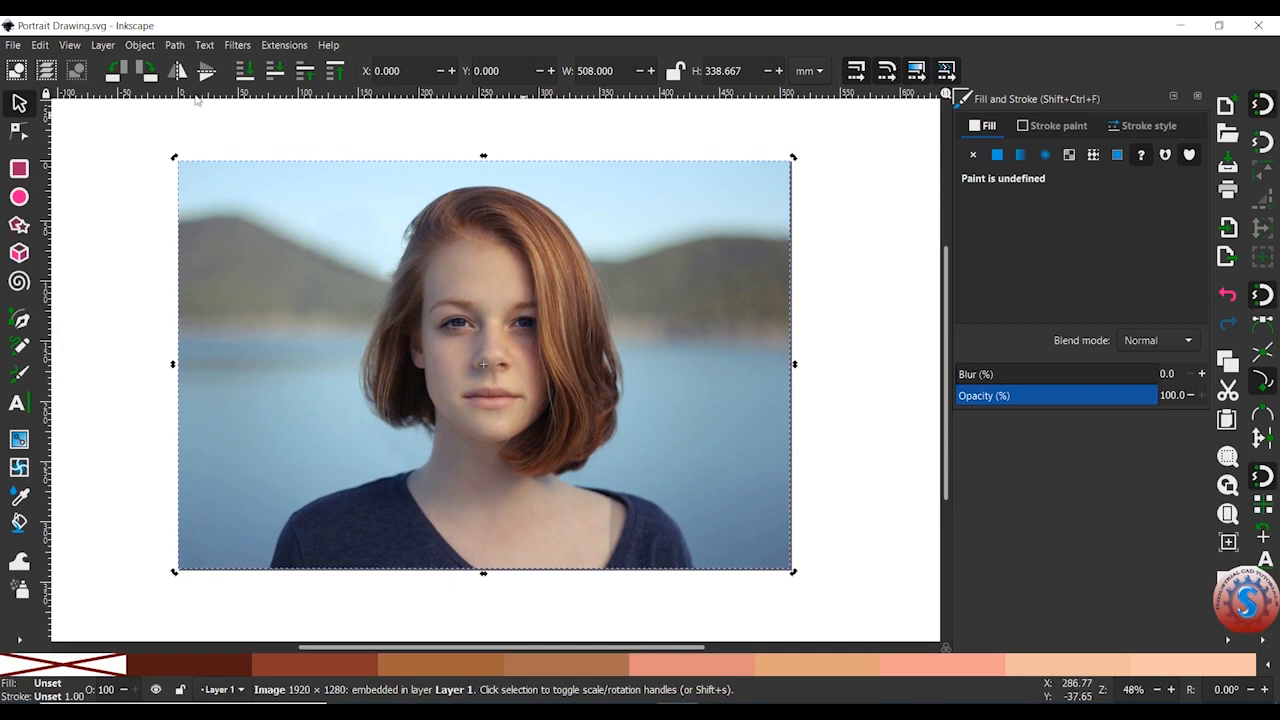
Show the Layers dialog beside the portrait and rename Layer 1 as photo.
left_click(104, 45)
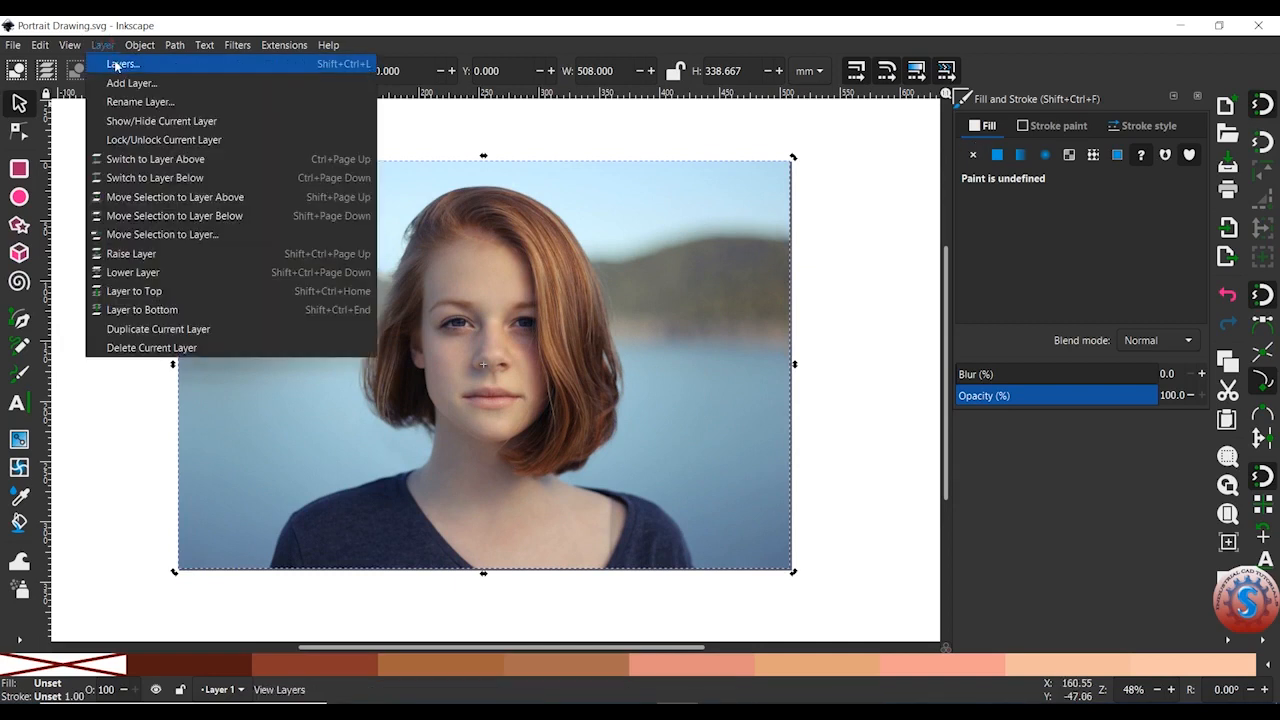
left_click(116, 63)
left_click_drag(497, 273, 865, 183)
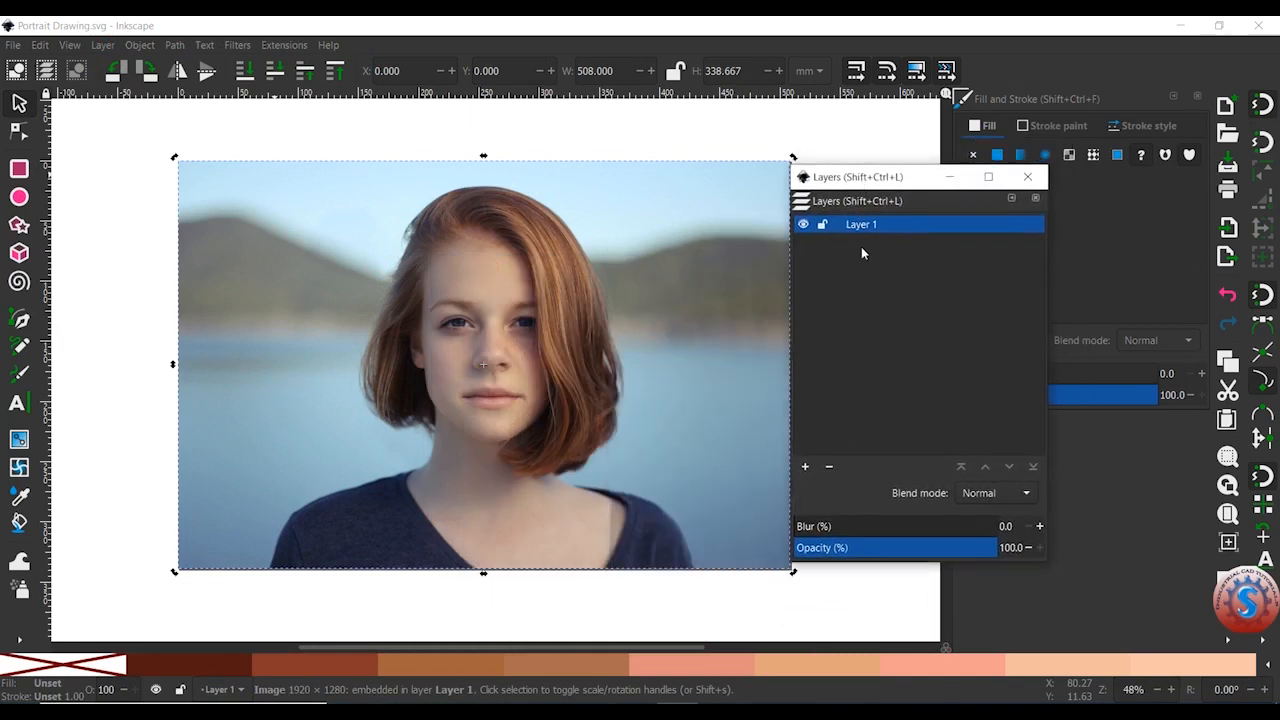
double_click(864, 226)
key("BackSpace")
type("photo")
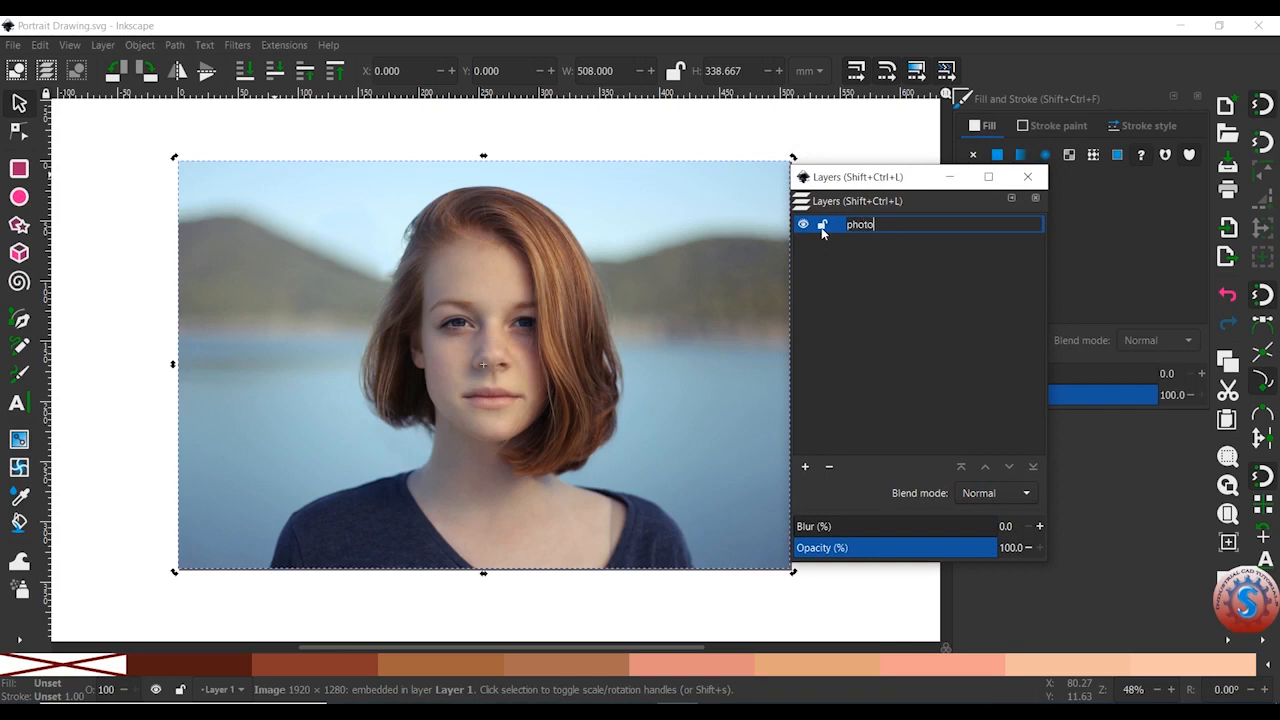
key("Return")
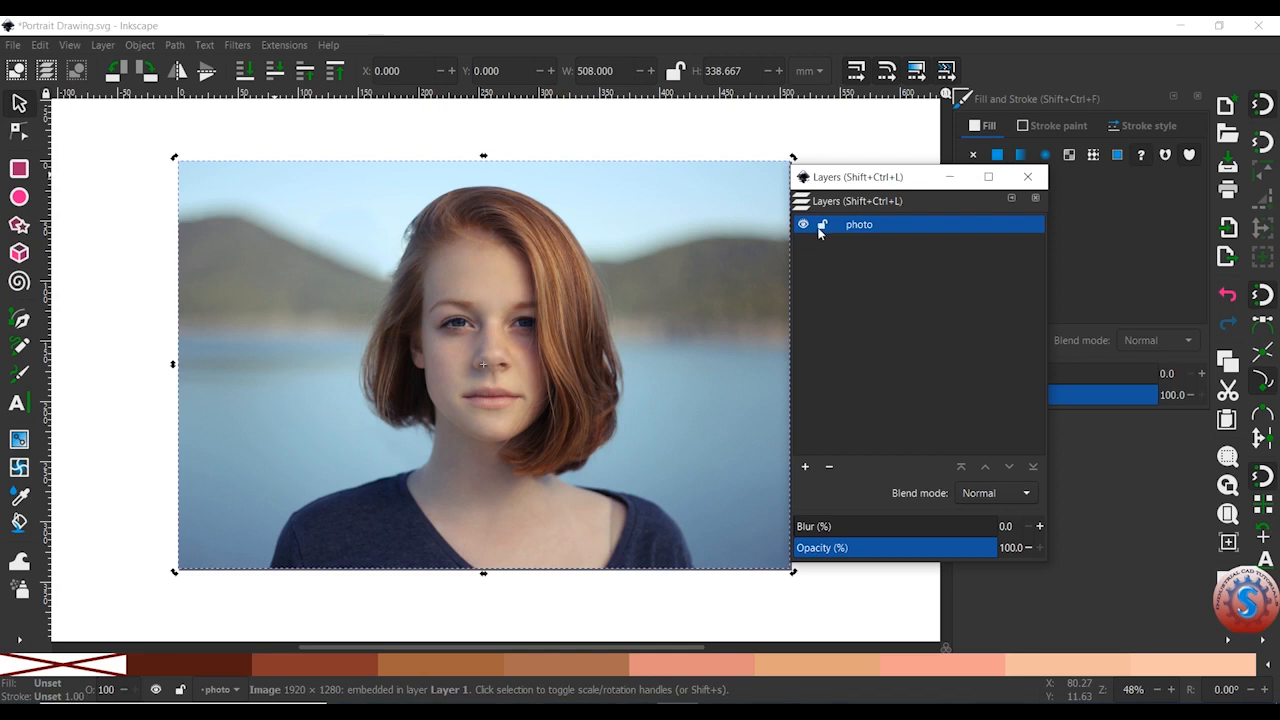
Set the photo layer's opacity to 50% and lock the layer.
left_click(1018, 548)
key("Return")
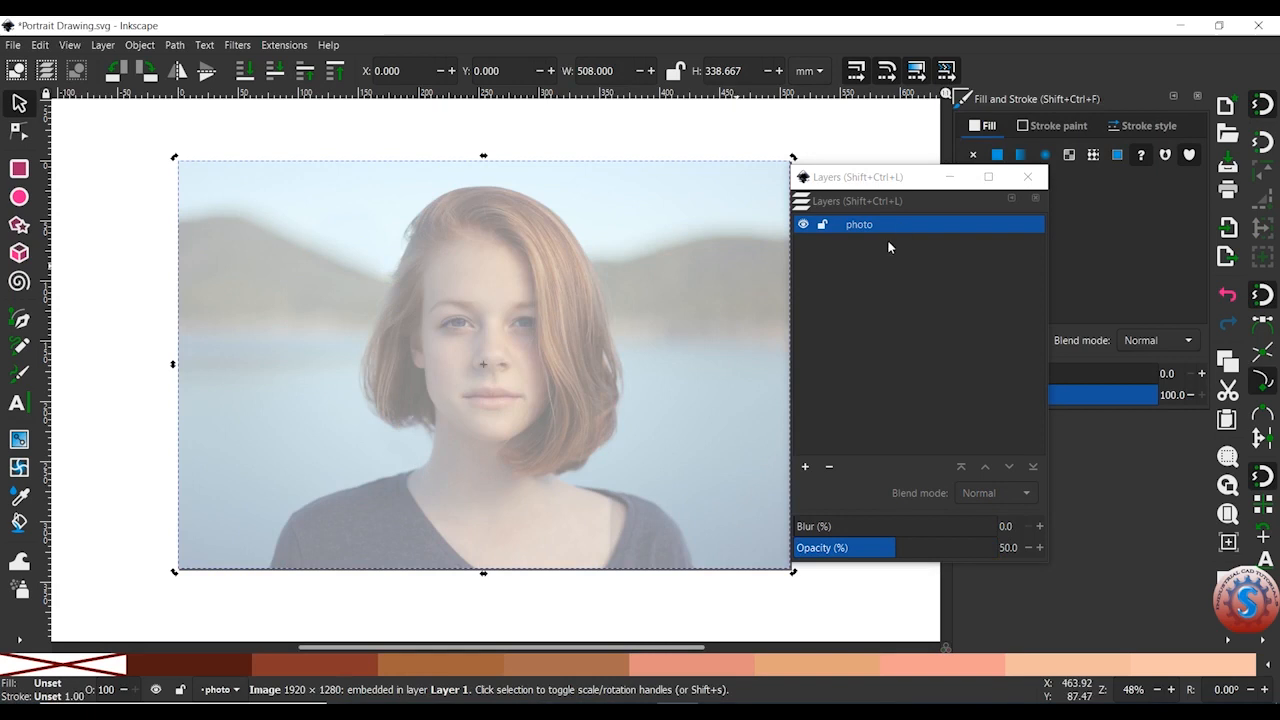
left_click(822, 224)
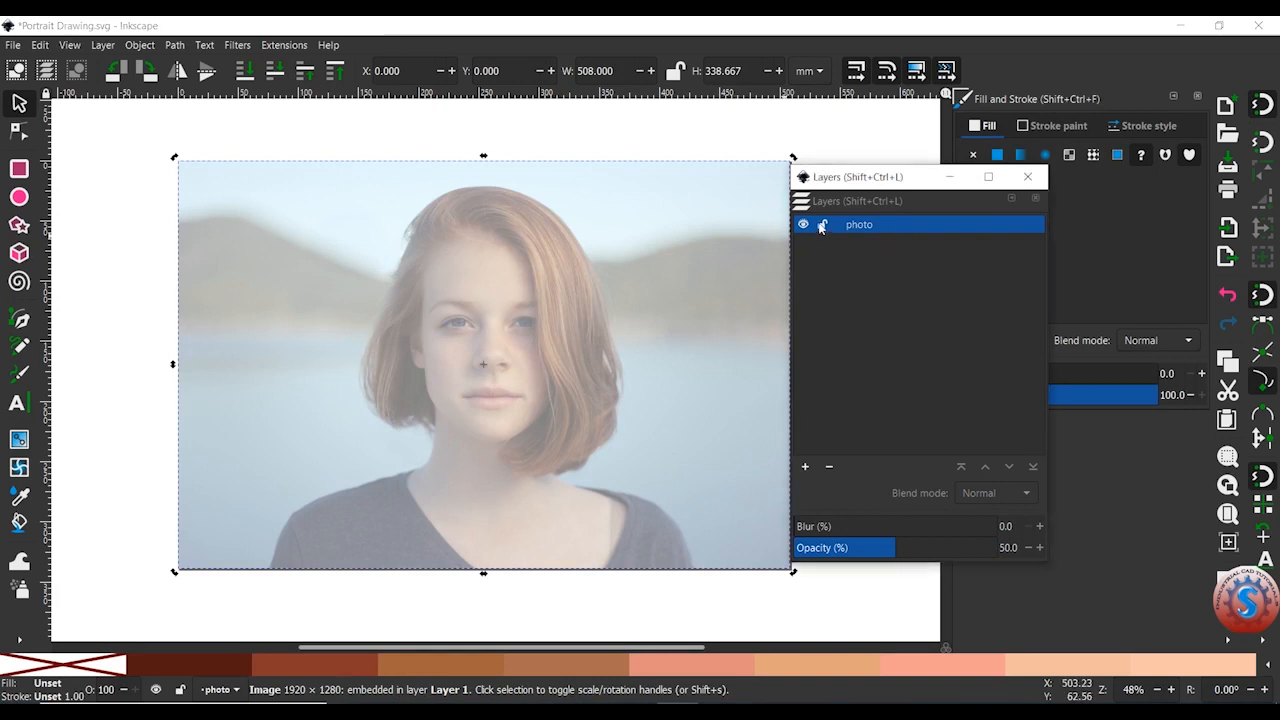
Add a layer named Hair above the photo layer and make it the current layer.
left_click(807, 467)
left_click_drag(658, 372, 612, 373)
key("BackSpace")
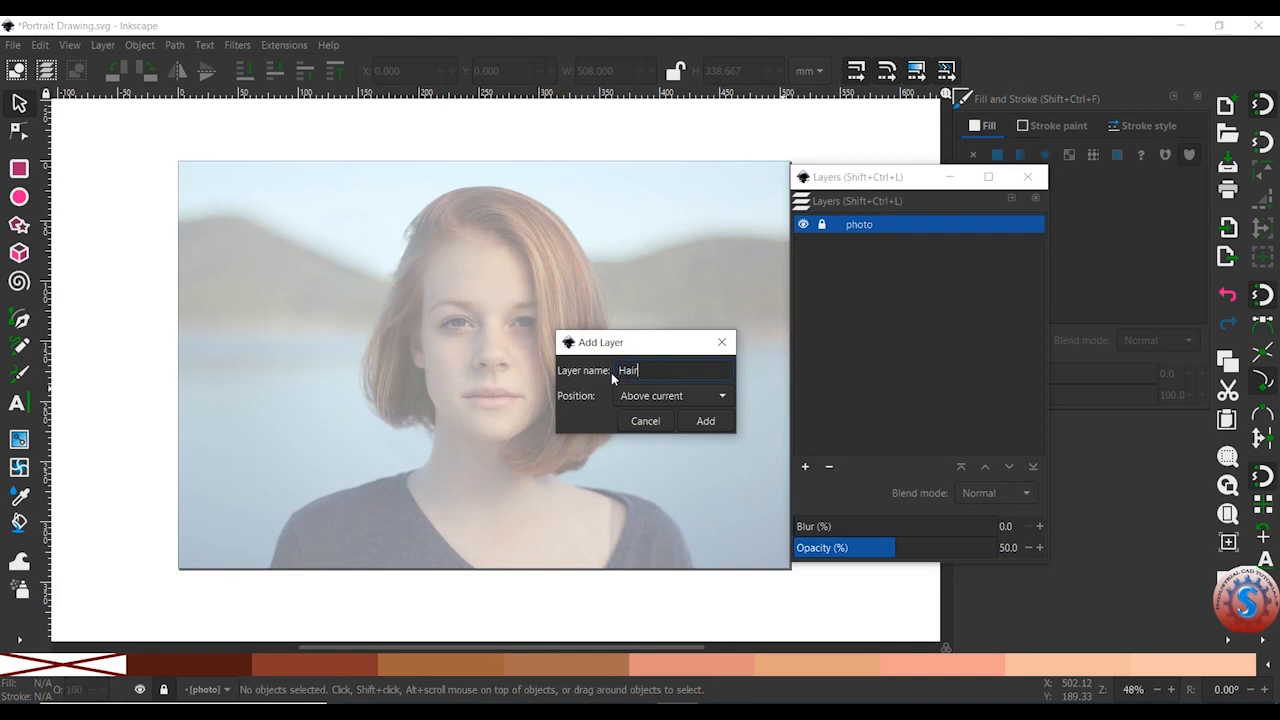
left_click(705, 421)
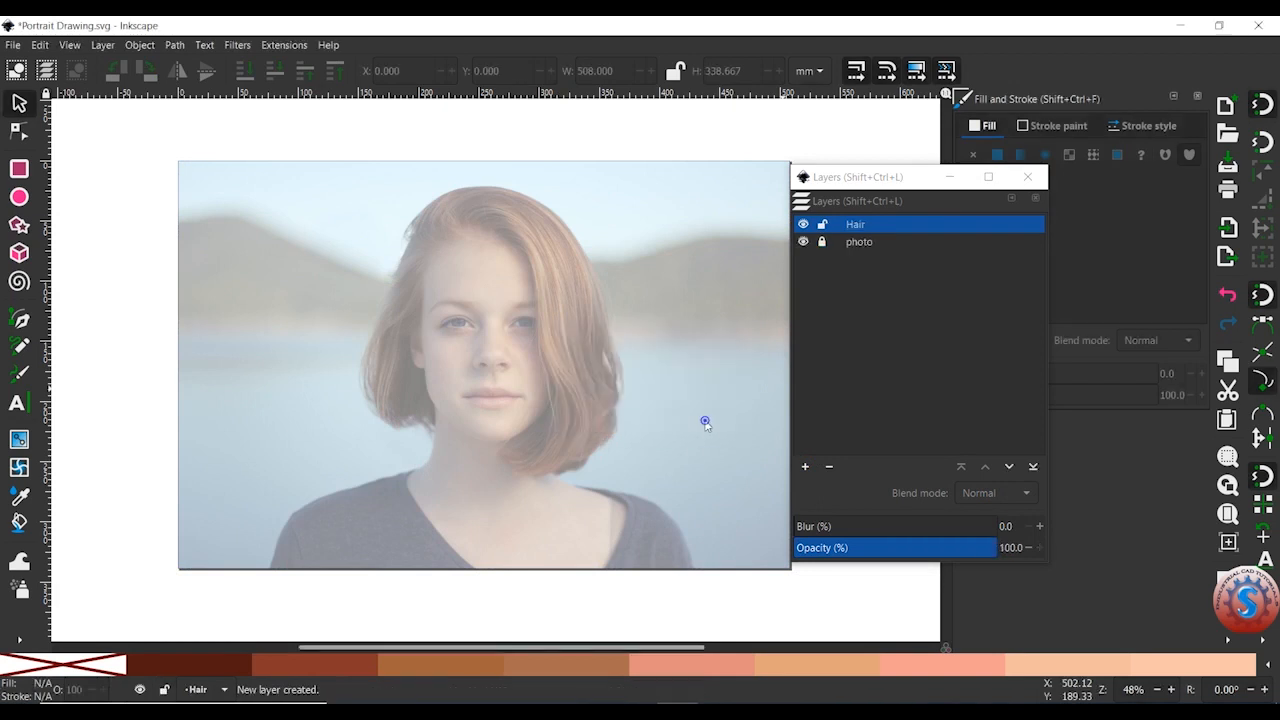
left_click(872, 241)
left_click(862, 225)
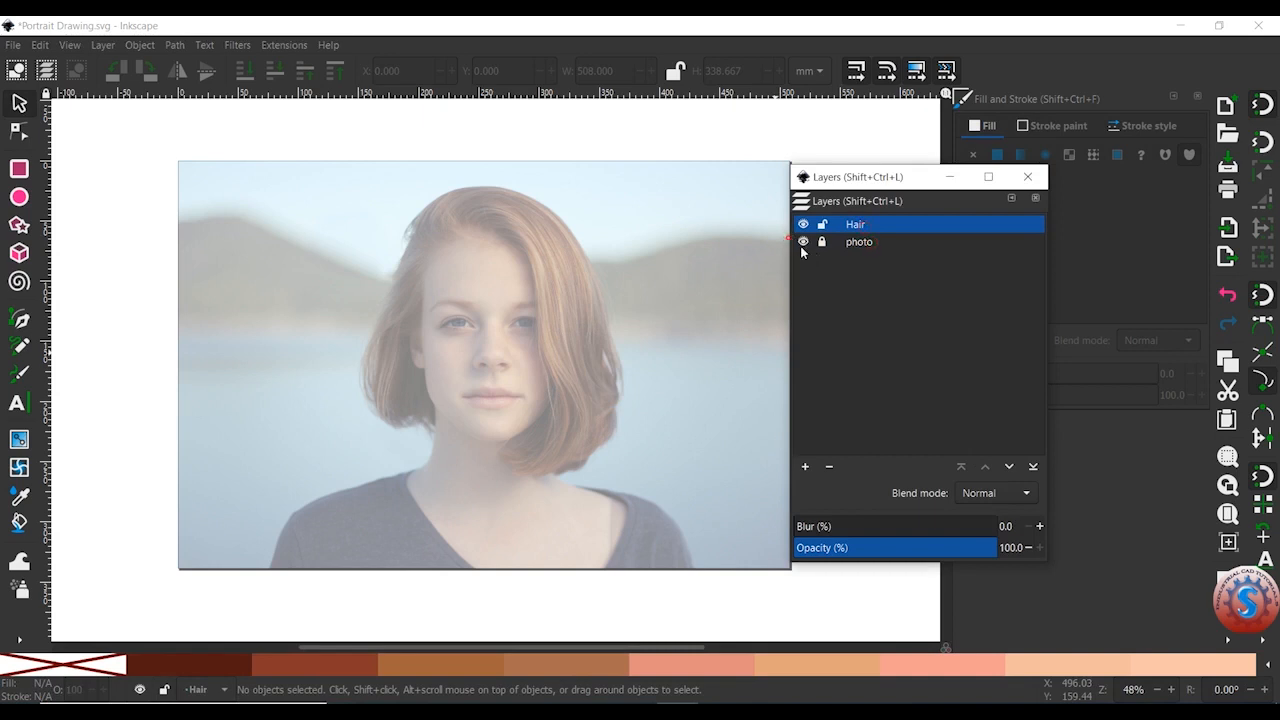
Check the photo layer's visibility by hiding and showing it repeatedly, and hide the Hair layer.
left_click(802, 243)
left_click(802, 243)
left_click(802, 243)
left_click(802, 243)
left_click(802, 243)
left_click(802, 243)
left_click(802, 243)
left_click(802, 243)
left_click(802, 243)
left_click(802, 243)
left_click(802, 243)
left_click(802, 243)
left_click(806, 226)
Try minimising and collapsing the Layers dialog, and reopen it as a floating window near the portrait.
left_click(949, 177)
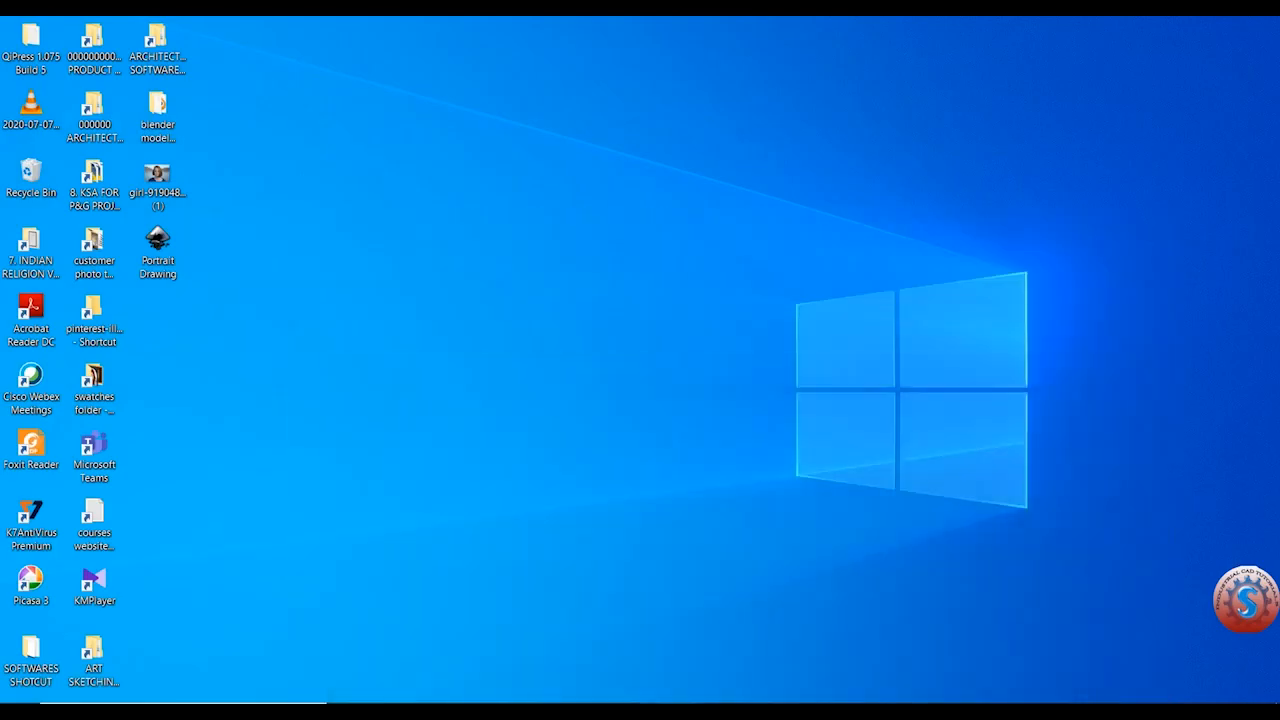
left_click(678, 708)
mouse_move(920, 186)
left_mouse_down()
mouse_move(945, 225)
mouse_move(933, 392)
mouse_move(943, 218)
mouse_move(983, 245)
mouse_move(977, 271)
mouse_move(957, 240)
mouse_move(997, 51)
mouse_move(1041, 63)
mouse_move(960, 231)
mouse_move(1020, 334)
mouse_move(1045, 245)
mouse_move(1210, 229)
mouse_move(1040, 266)
mouse_move(991, 241)
mouse_move(916, 232)
mouse_move(20, 355)
mouse_move(201, 591)
mouse_move(866, 245)
mouse_move(1120, 290)
left_mouse_up()
left_click_drag(1164, 336, 922, 258)
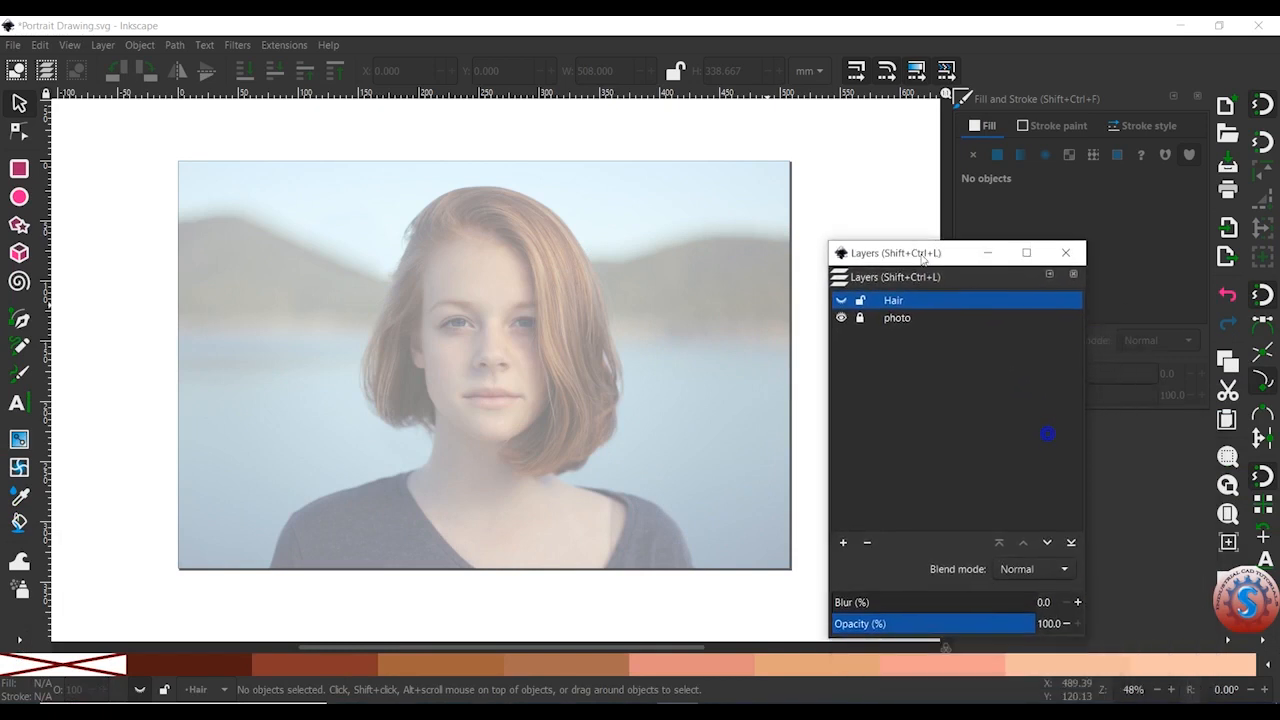
left_click(1048, 275)
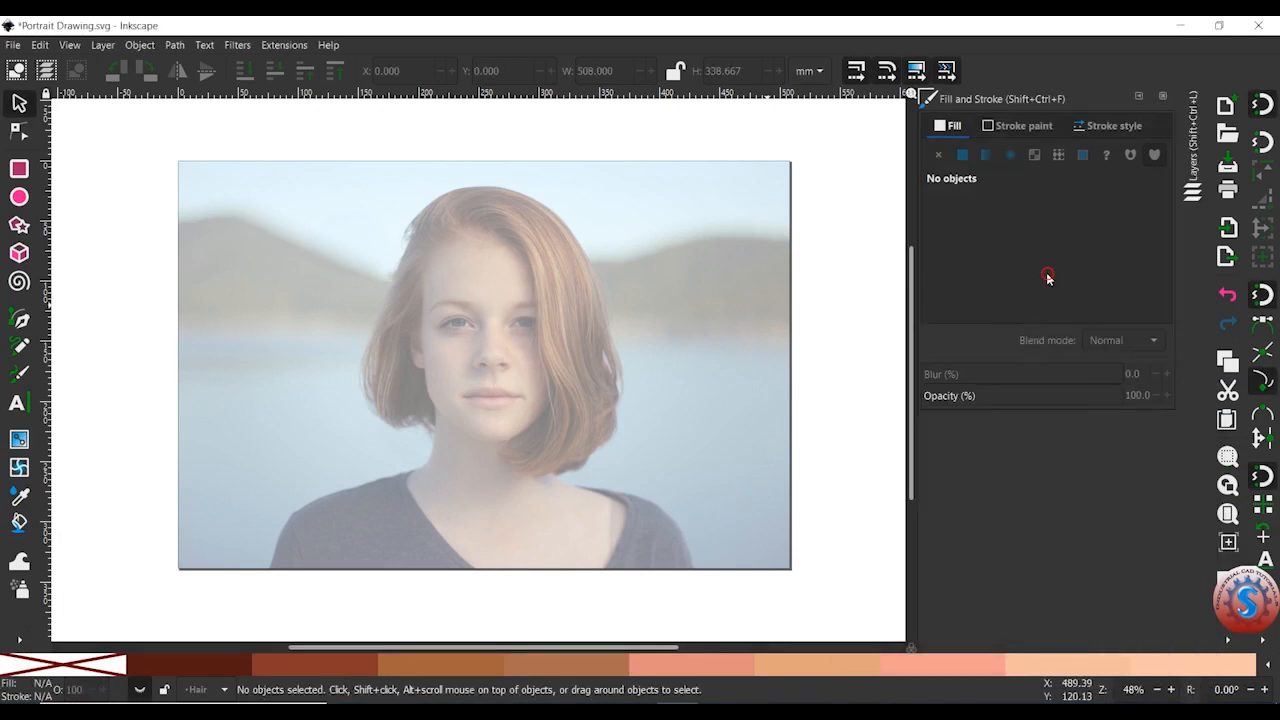
left_click(1190, 200)
left_click_drag(1125, 29, 1156, 270)
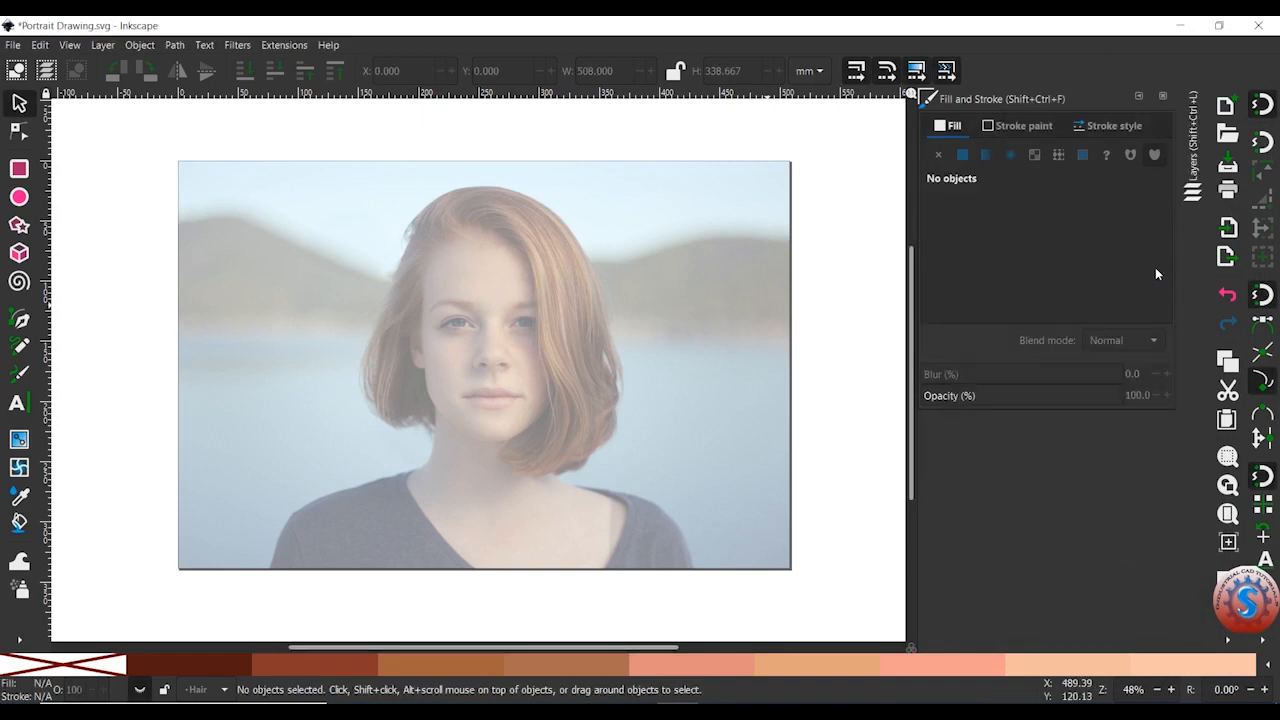
left_click(1193, 190)
left_click_drag(1061, 248, 825, 198)
Examine the faded portrait's face and hair up close, keeping the Layers dialog clear of the face.
left_click_drag(491, 283, 414, 365)
key("plus")
key("plus")
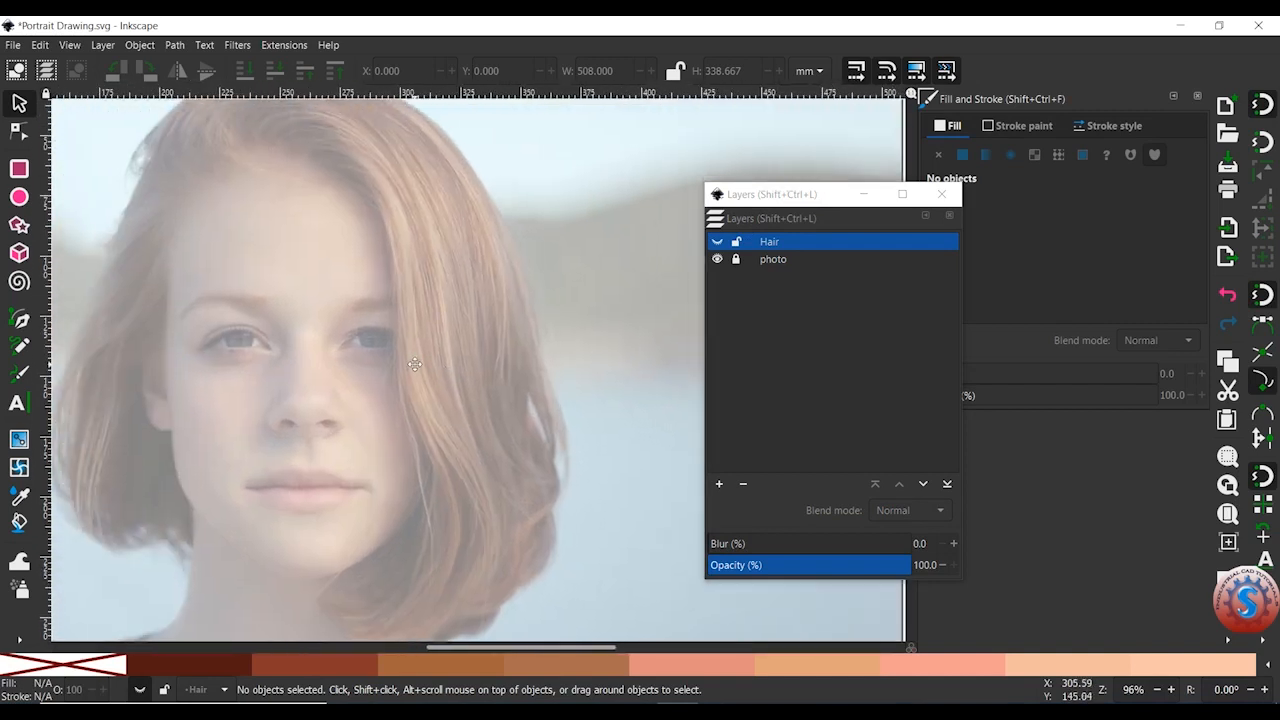
left_click_drag(776, 203, 728, 121)
left_click_drag(474, 298, 516, 310)
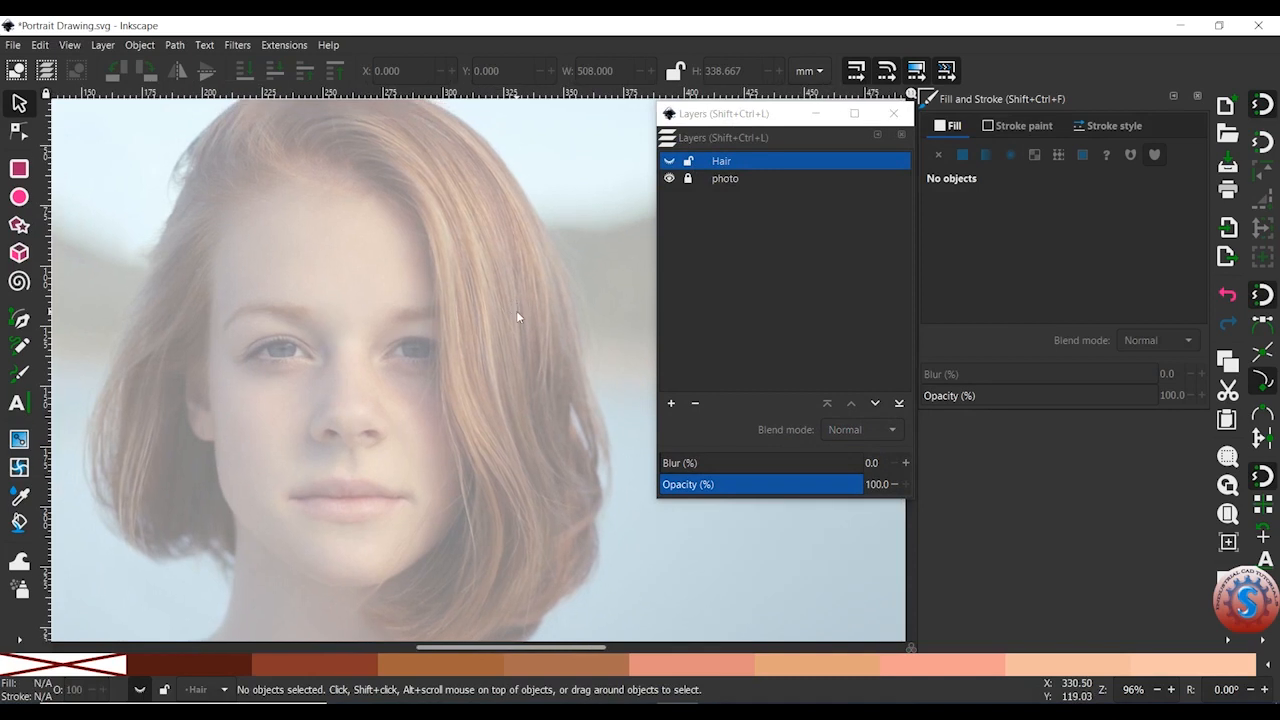
scroll(514, 310, "down", 2)
scroll(514, 310, "up", 1)
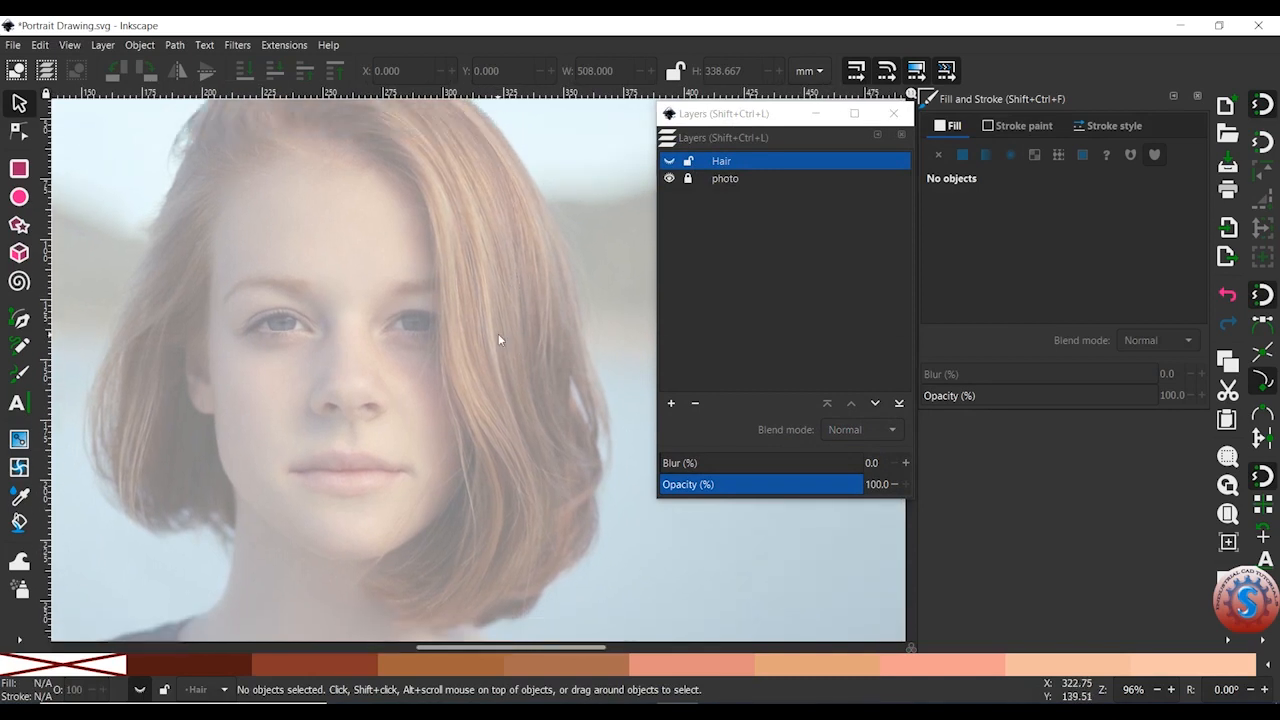
scroll(499, 338, "down", 1)
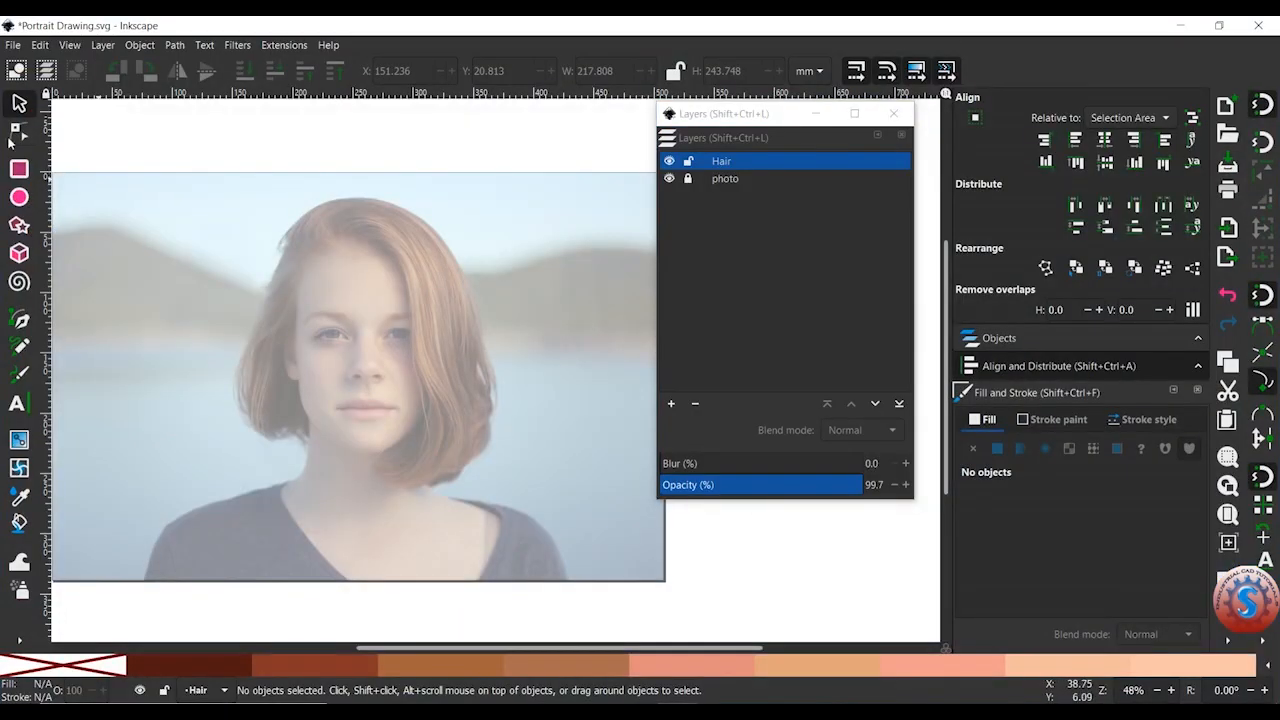
Start a Bezier path on the Hair layer, tracing from the hair's lower-left end up the left side to the crown.
left_click(20, 320)
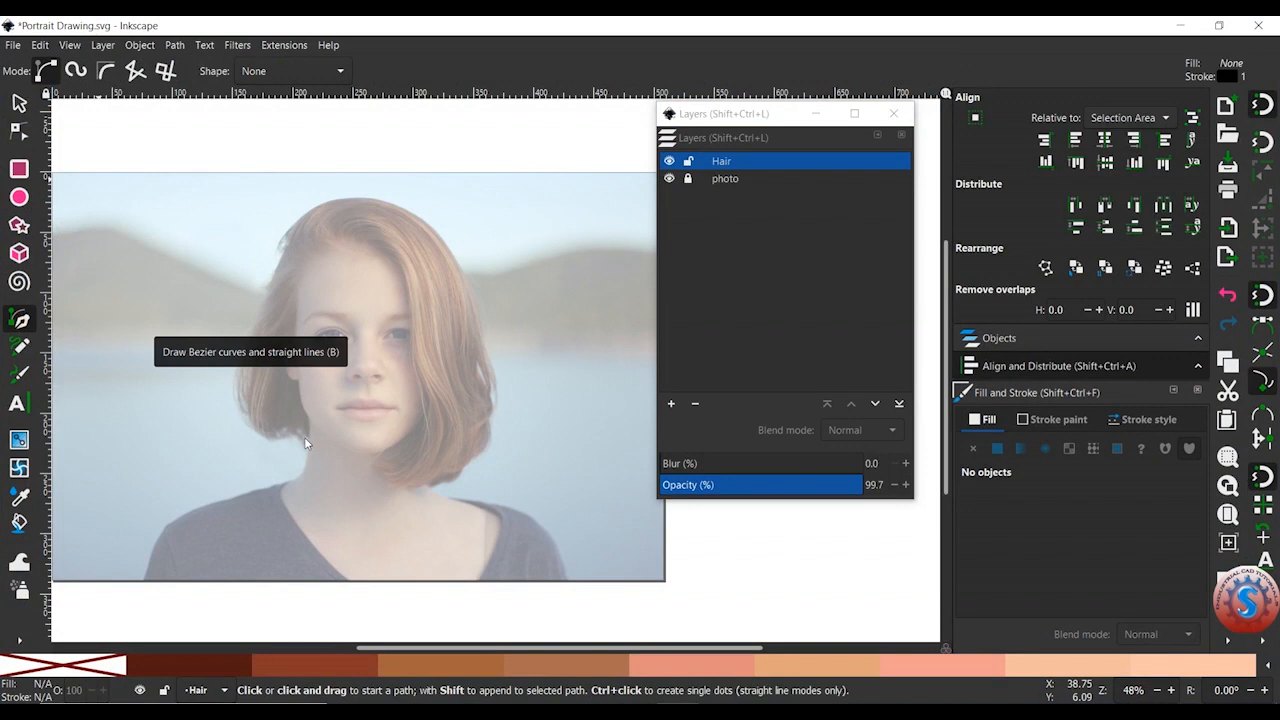
left_click_drag(305, 437, 261, 434)
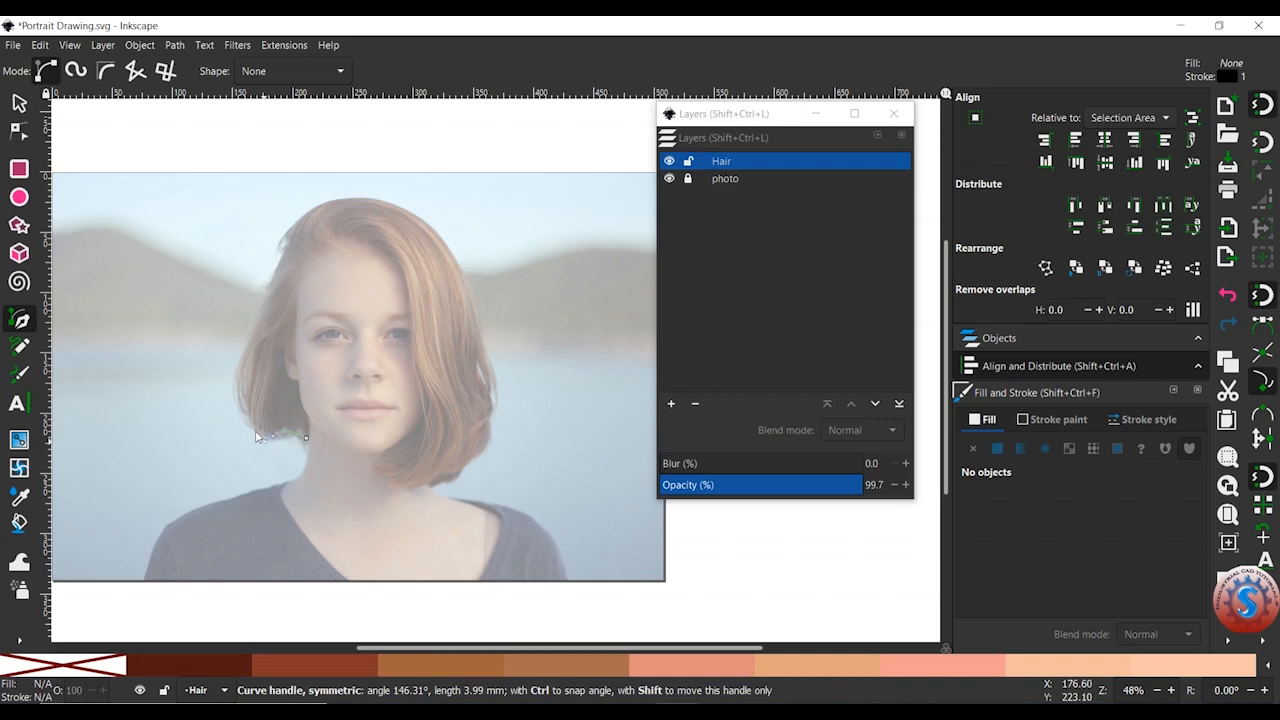
key("plus")
key("plus")
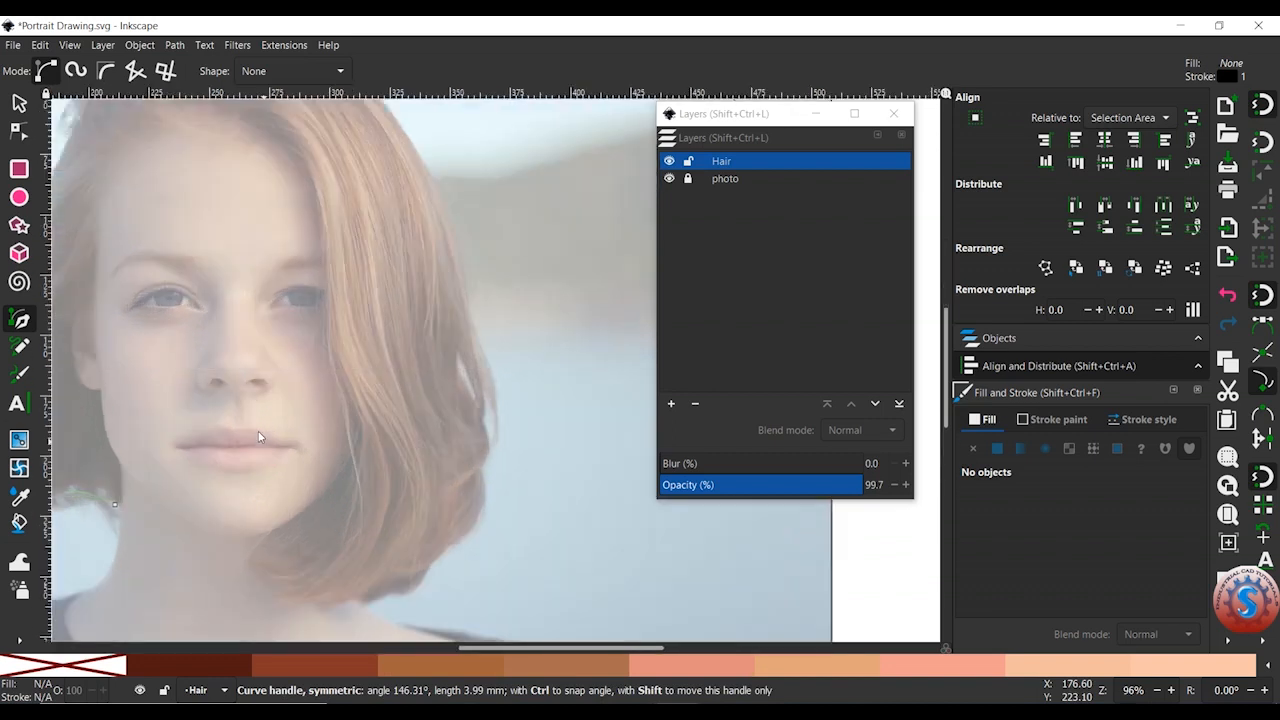
scroll(598, 454, "left", 6)
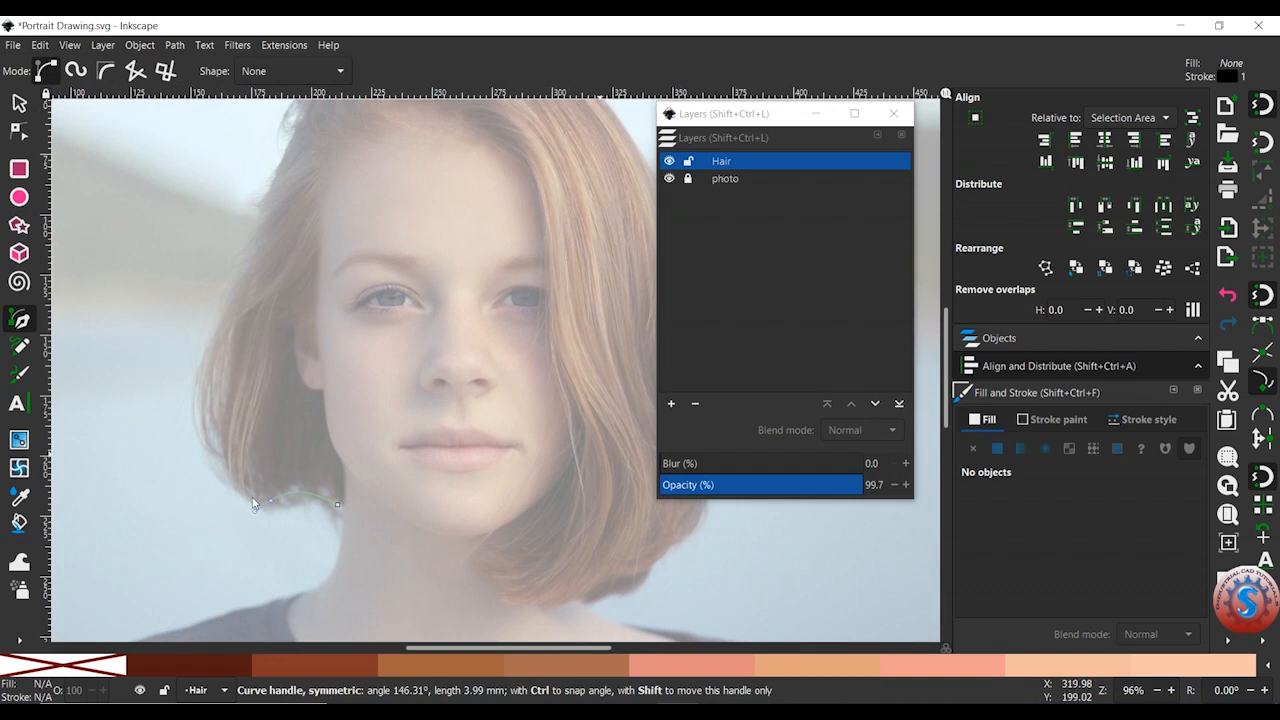
left_click_drag(245, 492, 205, 431)
left_click_drag(214, 346, 258, 419)
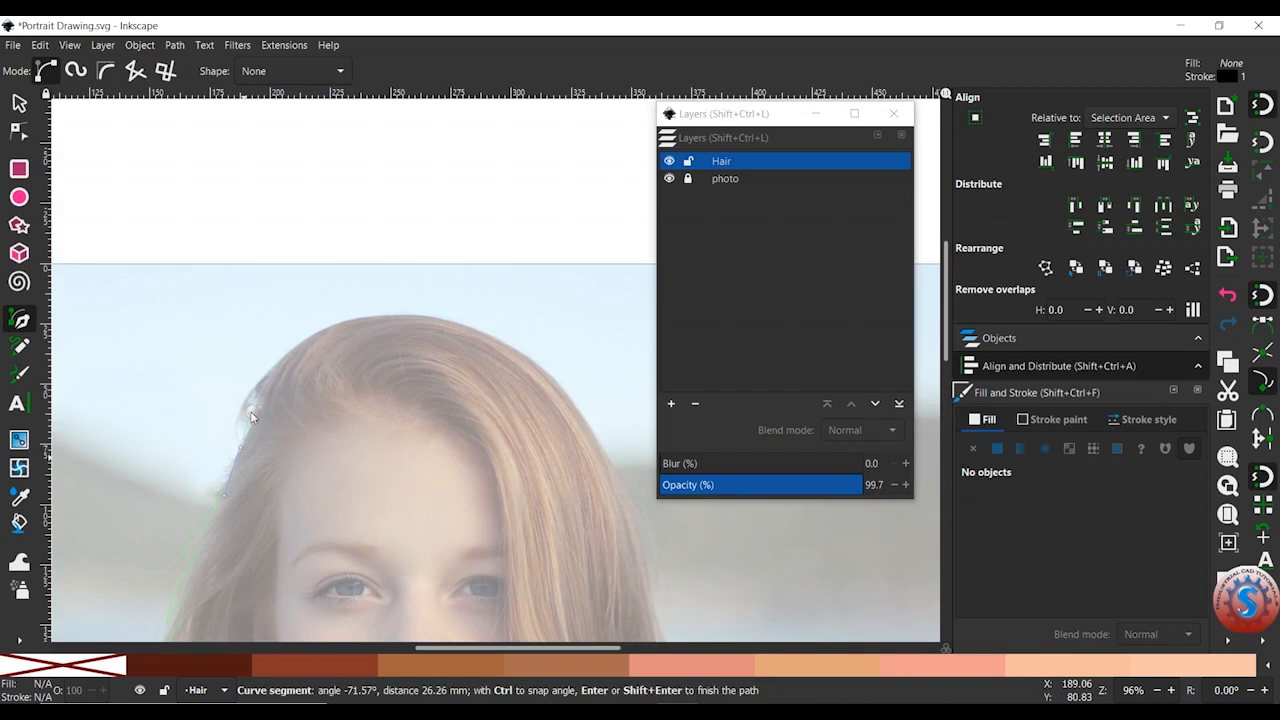
left_click(250, 418)
left_click_drag(253, 397, 271, 365)
left_click_drag(338, 318, 341, 421)
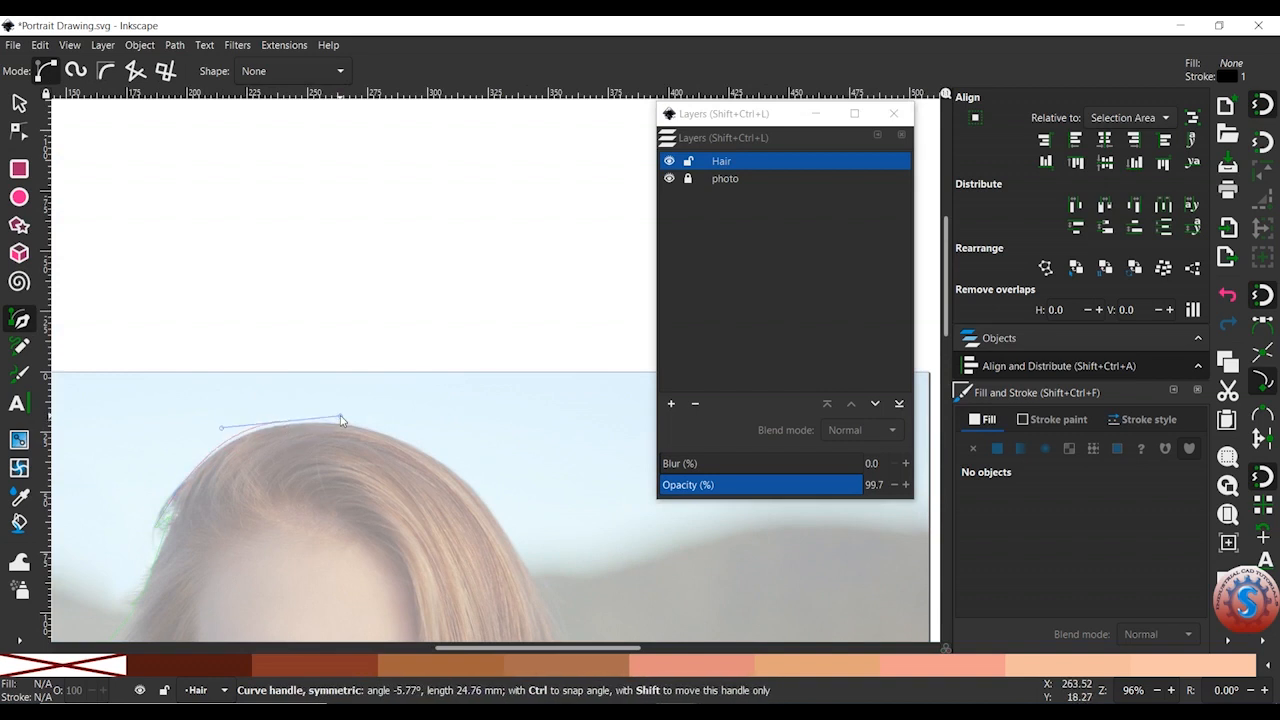
Continue the Bezier hair outline from the crown down the right side to the hair's lower ends.
left_click_drag(523, 612, 399, 244)
left_click_drag(427, 403, 424, 425)
mouse_move(413, 372)
left_mouse_down()
mouse_move(398, 351)
mouse_move(412, 393)
left_mouse_up()
left_click_drag(416, 440, 420, 488)
scroll(430, 430, "down", 3)
left_click_drag(436, 414, 416, 434)
left_click_drag(406, 450, 320, 464)
left_click_drag(346, 449, 288, 466)
left_click_drag(326, 419, 377, 361)
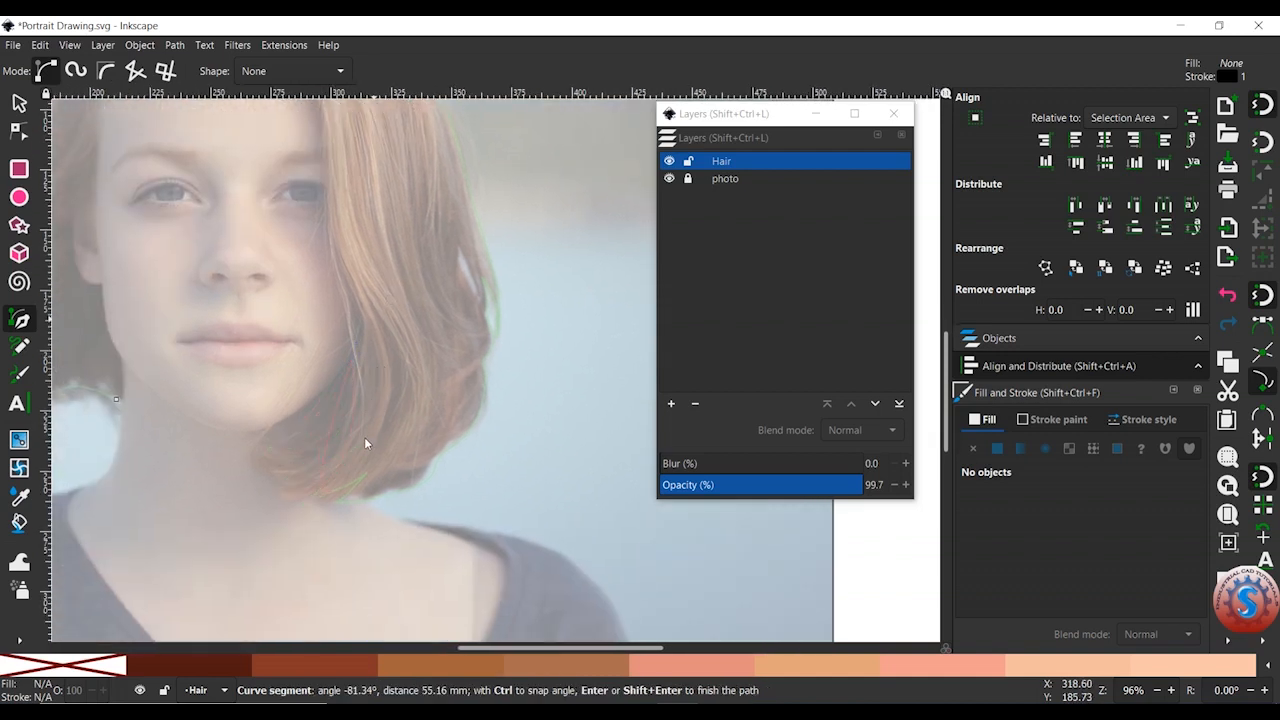
Trace the jagged lower tips and the inner hairline around the face and ear, ending the path near its start.
mouse_move(347, 470)
left_mouse_down()
mouse_move(286, 499)
mouse_move(275, 494)
mouse_move(342, 457)
mouse_move(264, 479)
mouse_move(320, 462)
mouse_move(332, 450)
mouse_move(268, 474)
mouse_move(323, 443)
mouse_move(250, 455)
mouse_move(318, 425)
mouse_move(317, 480)
mouse_move(232, 488)
mouse_move(309, 451)
mouse_move(278, 541)
mouse_move(310, 497)
mouse_move(318, 550)
mouse_move(296, 469)
mouse_move(297, 573)
left_mouse_up()
left_click_drag(285, 524, 516, 460)
scroll(324, 541, "up", 2)
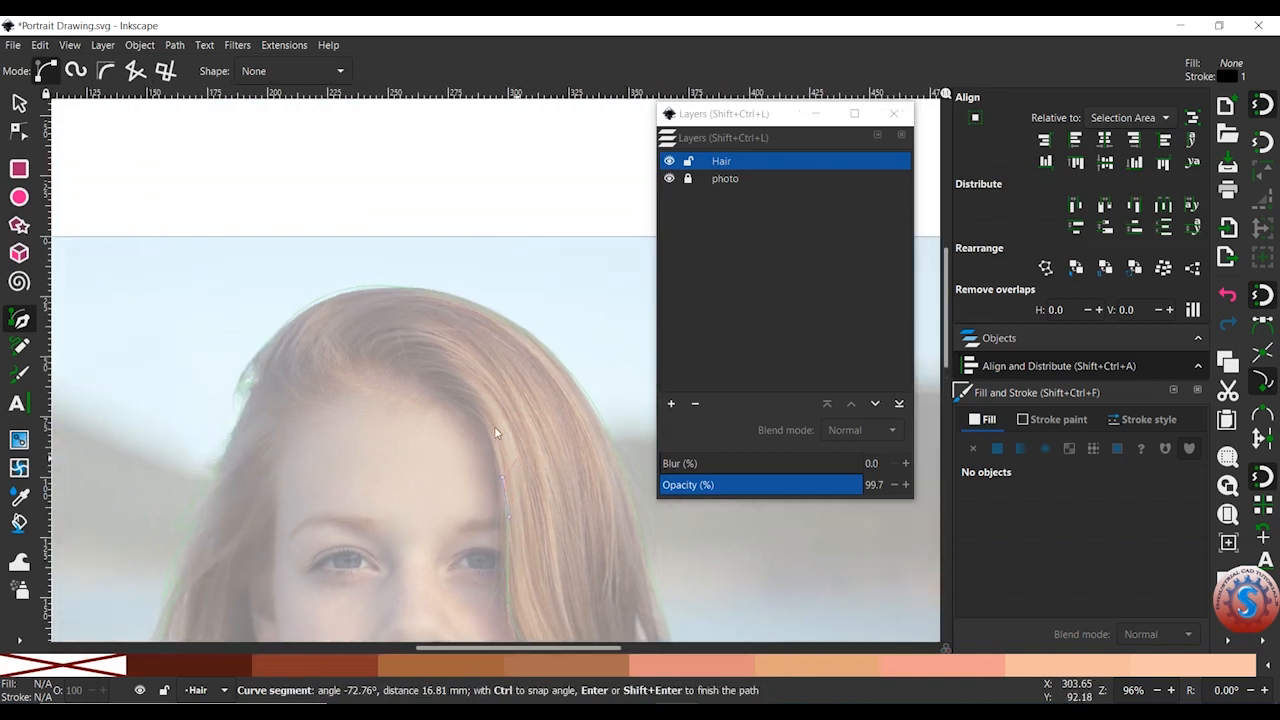
left_click_drag(474, 413, 443, 390)
left_click_drag(441, 391, 355, 304)
scroll(411, 426, "up", 1)
mouse_move(348, 371)
left_mouse_down()
mouse_move(354, 260)
mouse_move(337, 362)
mouse_move(325, 345)
mouse_move(305, 361)
mouse_move(338, 447)
mouse_move(361, 454)
mouse_move(352, 312)
mouse_move(357, 380)
mouse_move(380, 432)
mouse_move(268, 525)
left_mouse_up()
key("Return")
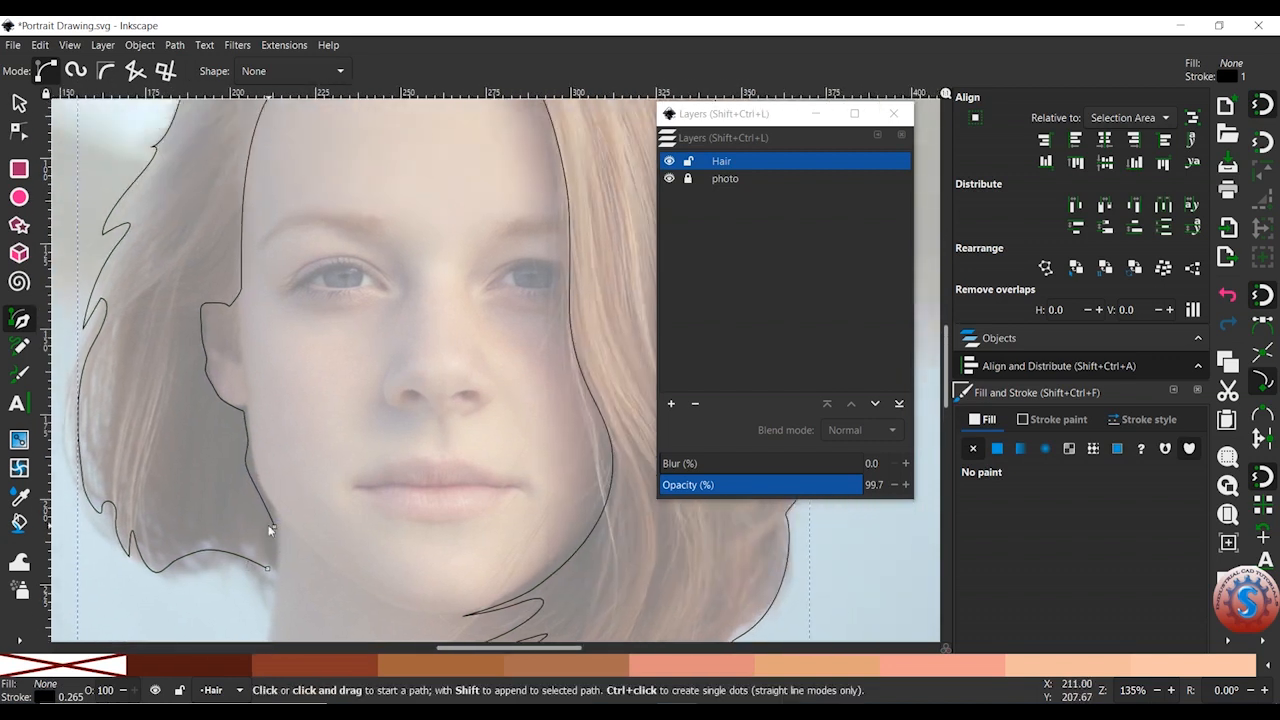
Draw a short segment, about 3 mm wide and 18 mm high, bridging the hair outline's two open ends beside the neck.
left_click_drag(338, 427, 379, 389)
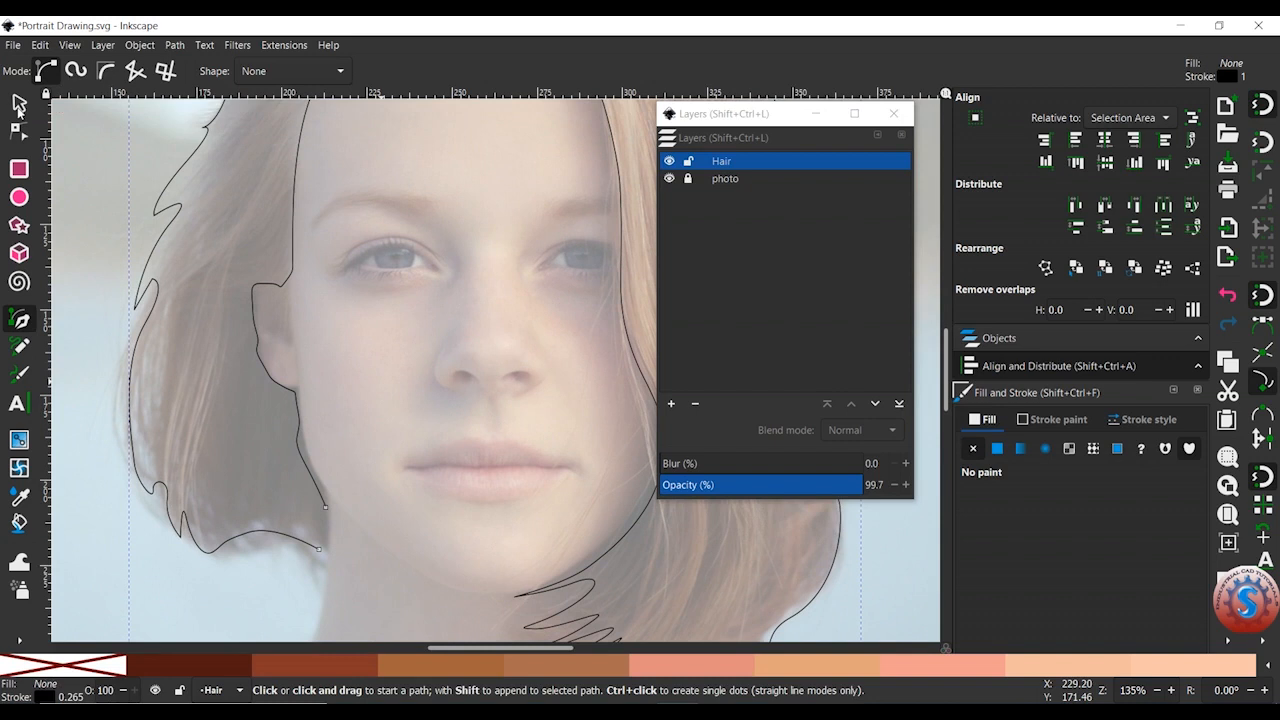
left_click(19, 104)
left_click(92, 170)
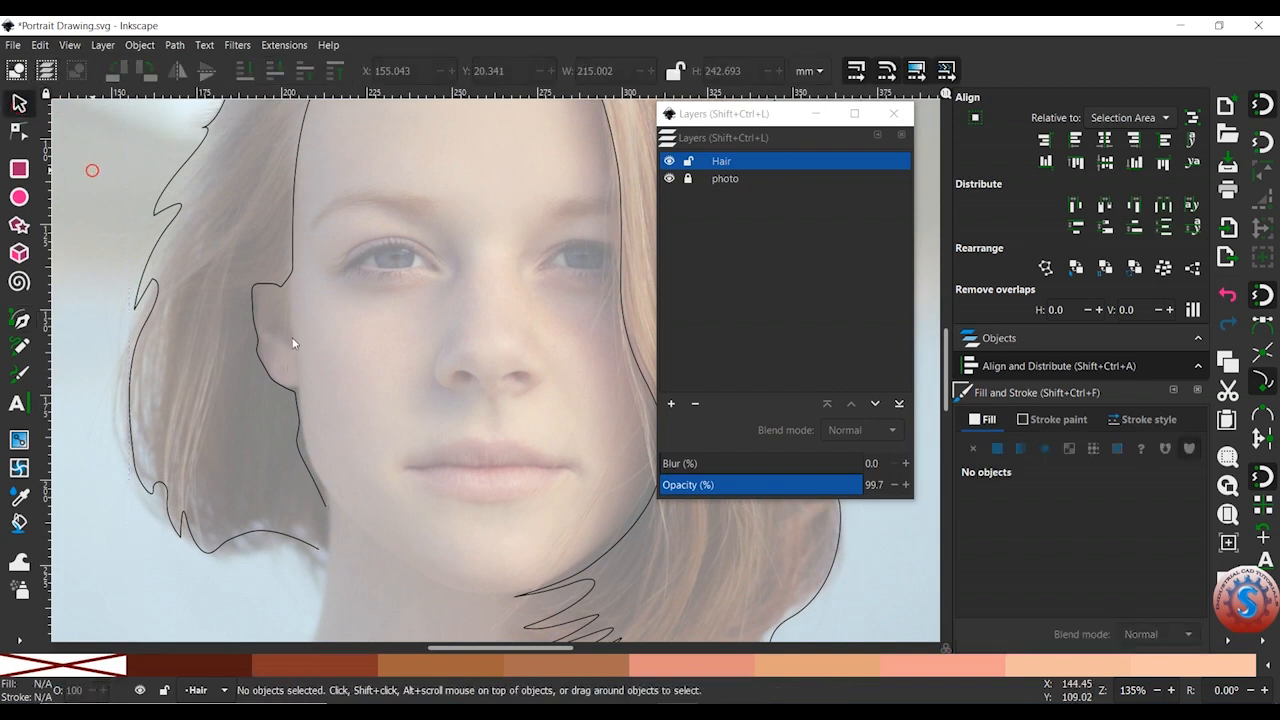
left_click_drag(294, 307, 277, 279)
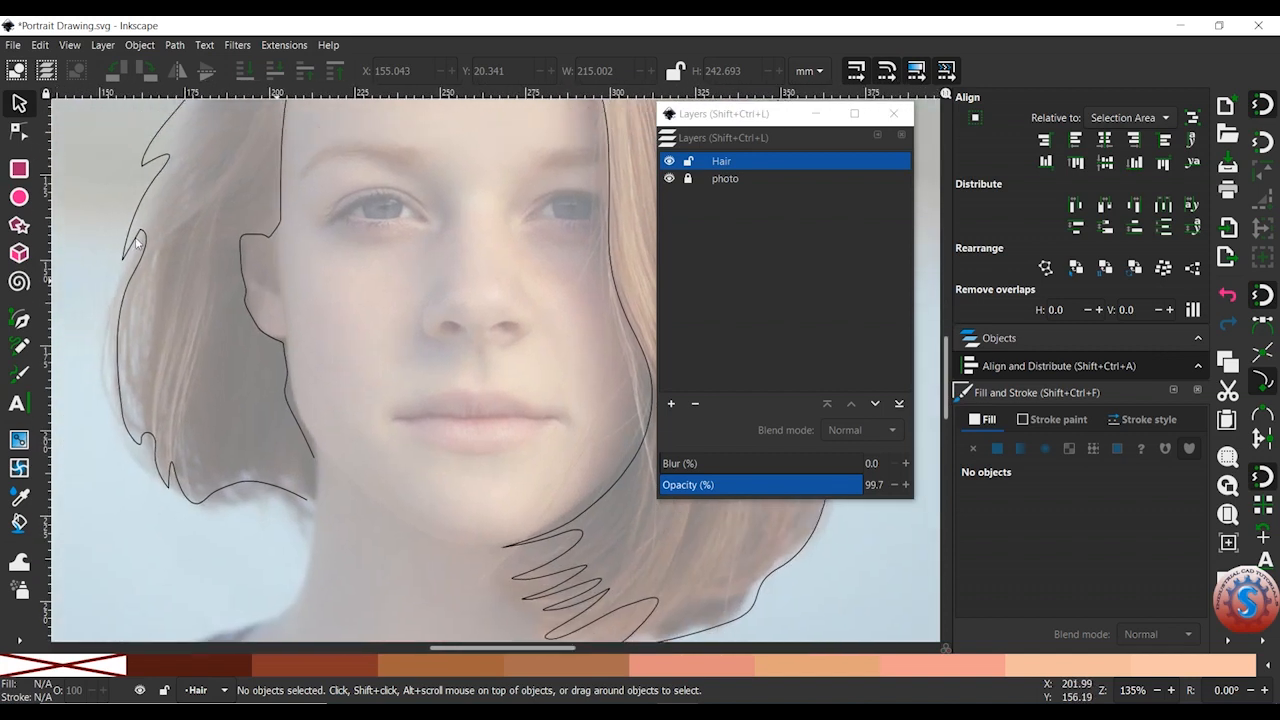
left_click(19, 318)
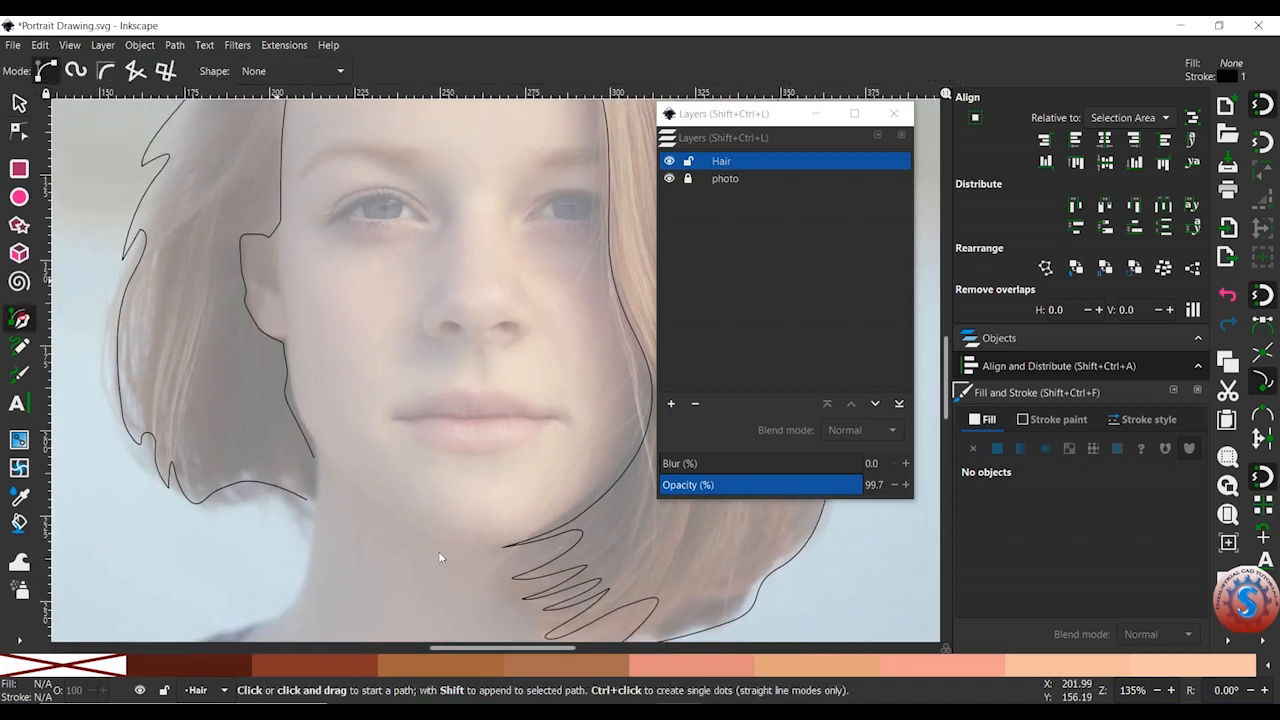
left_click(313, 462)
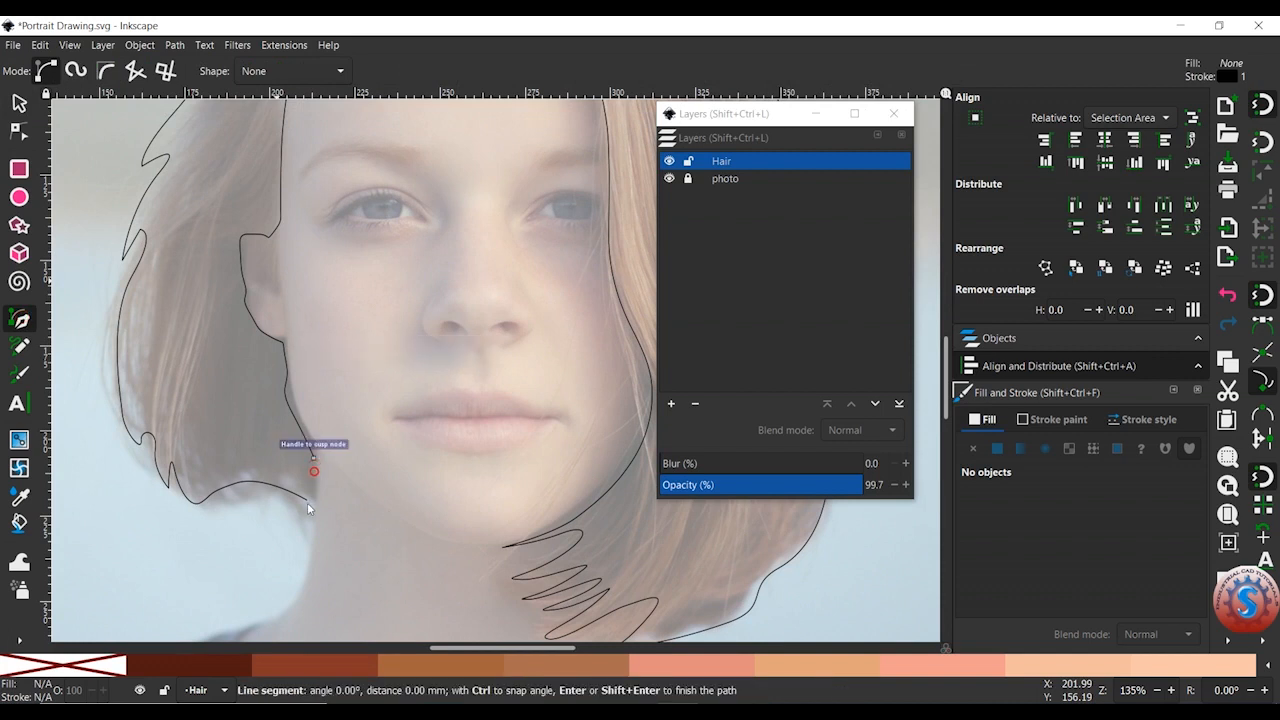
left_click_drag(314, 469, 308, 499)
left_click(306, 501)
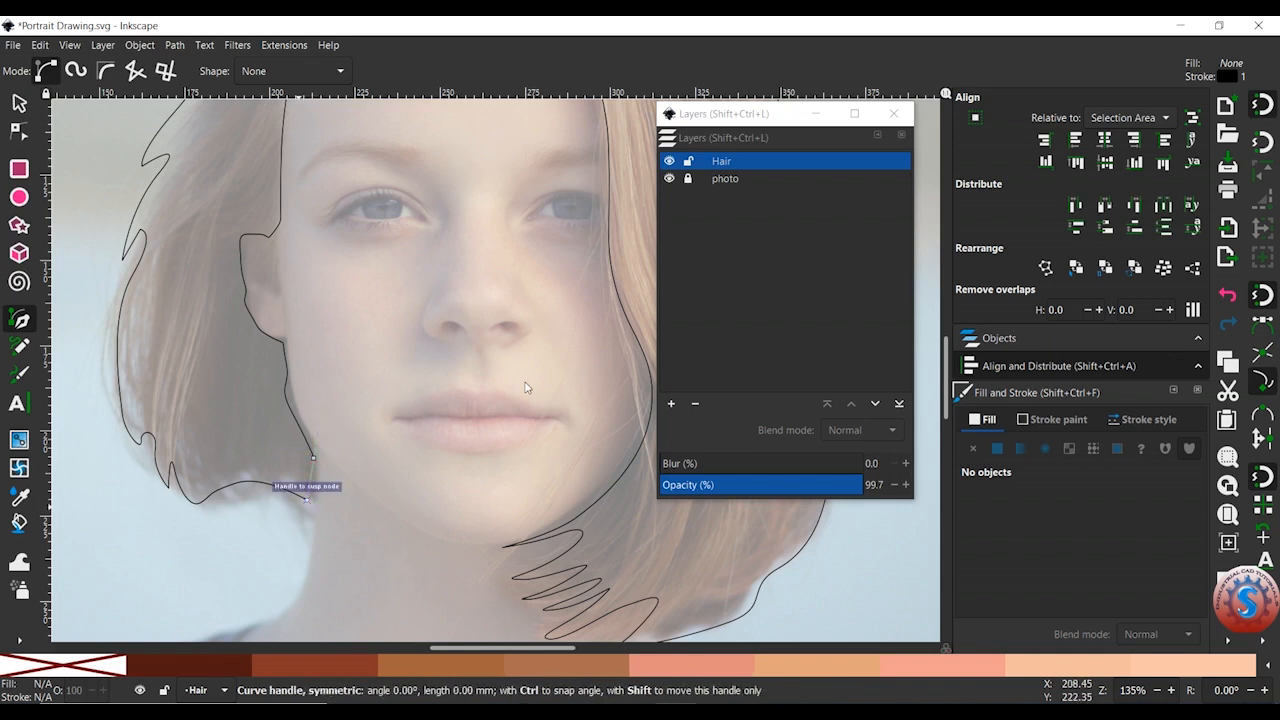
left_click(18, 104)
left_click(219, 558)
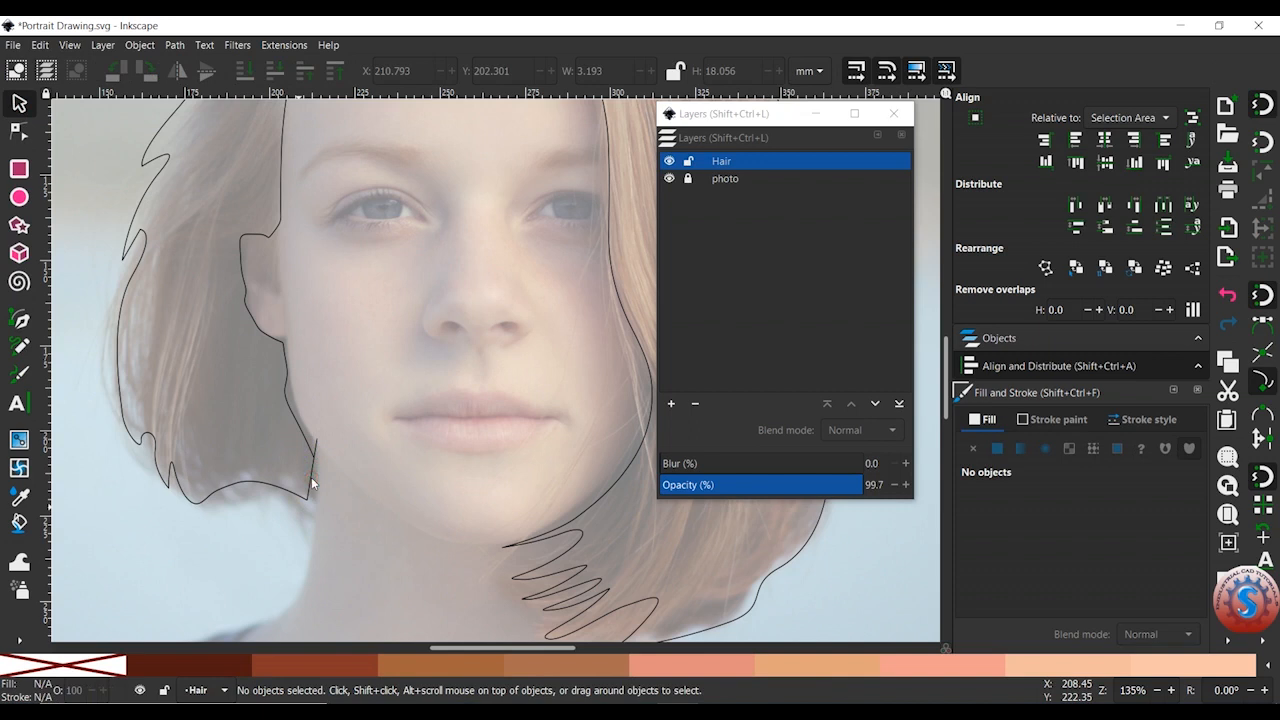
right_click(311, 477)
left_click(313, 482)
left_click_drag(351, 400, 359, 408)
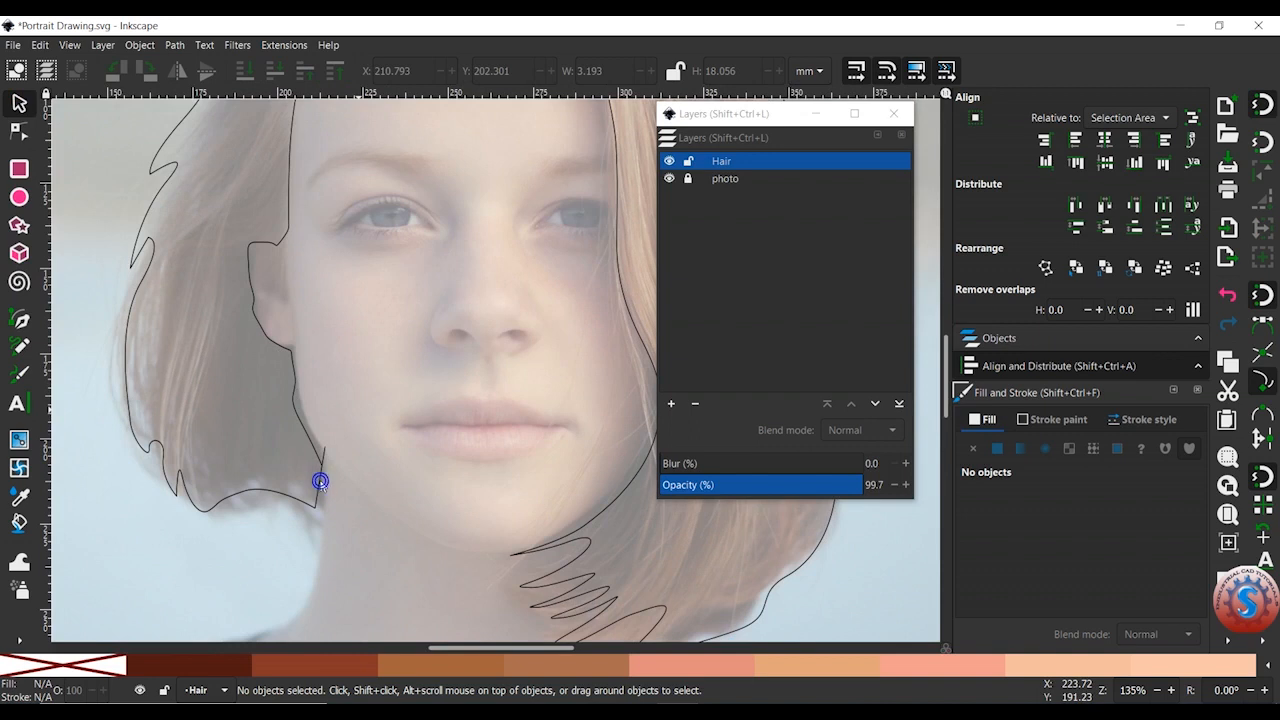
left_click_drag(321, 475, 325, 496)
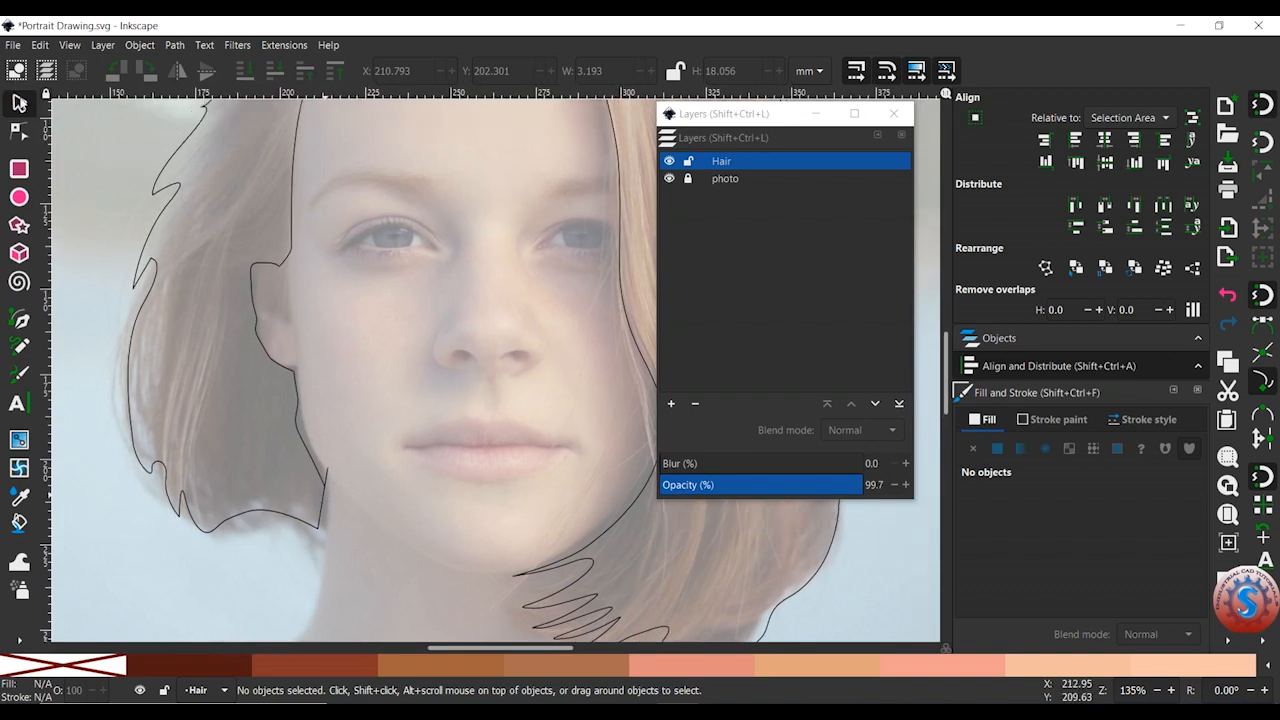
Delete the short bridging segment between the hair outline's two open ends beside the neck.
left_click_drag(523, 329, 542, 289)
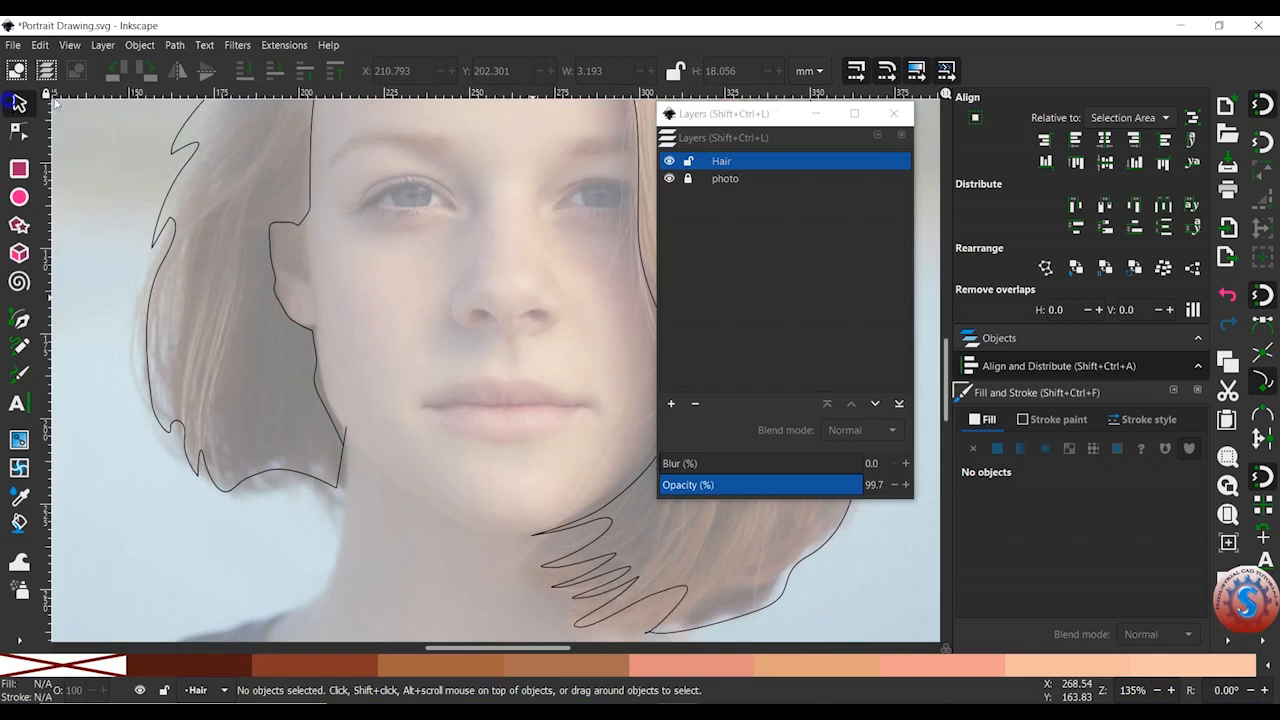
key("ctrl+shift+p")
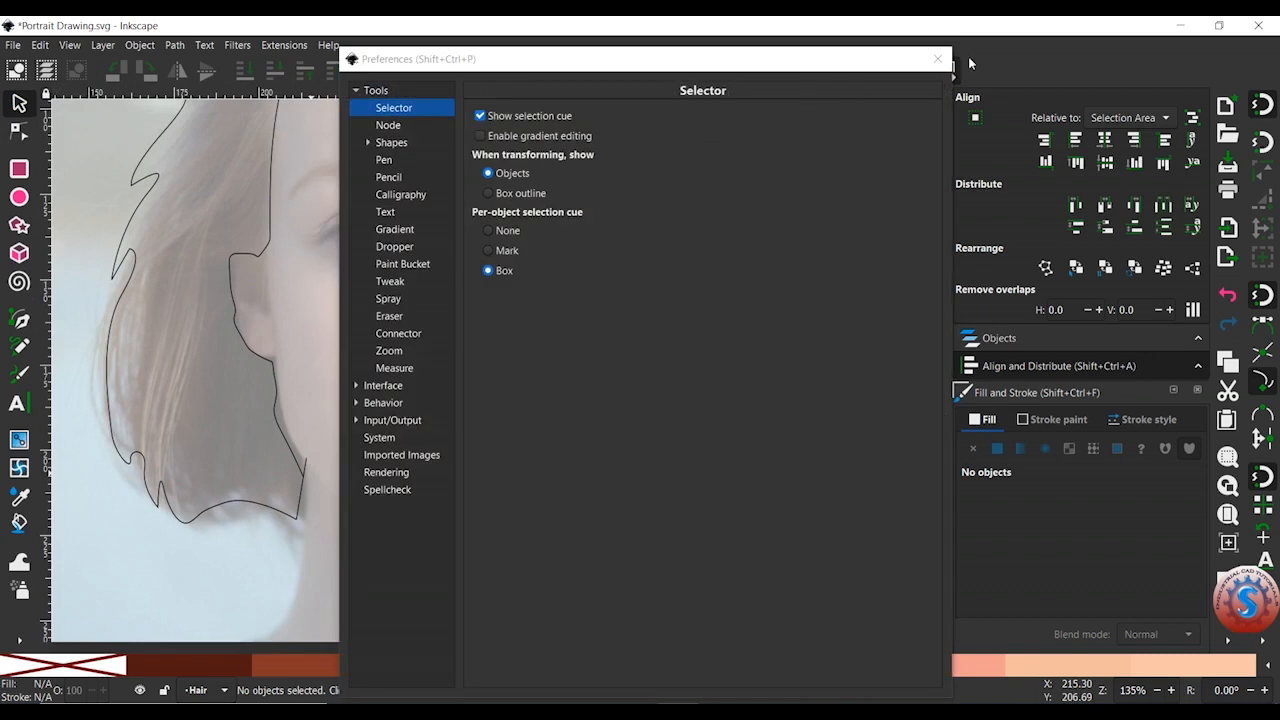
left_click(937, 59)
left_click(302, 497)
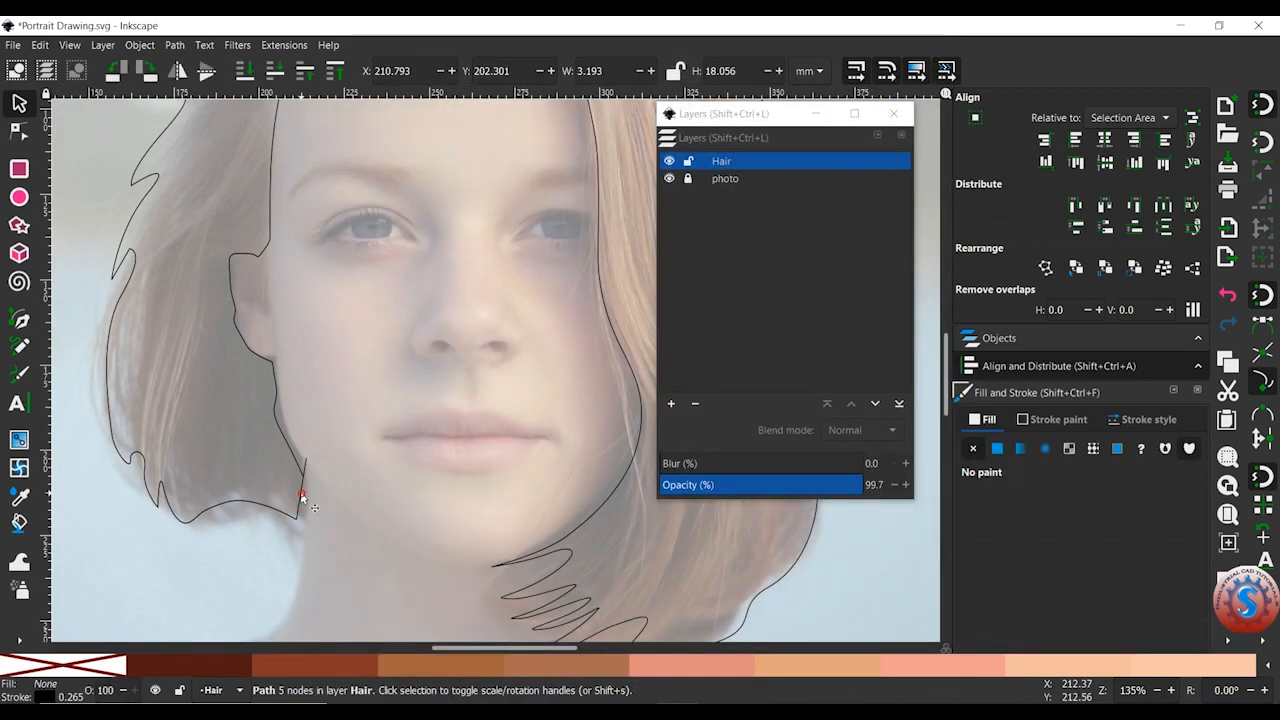
key("Delete")
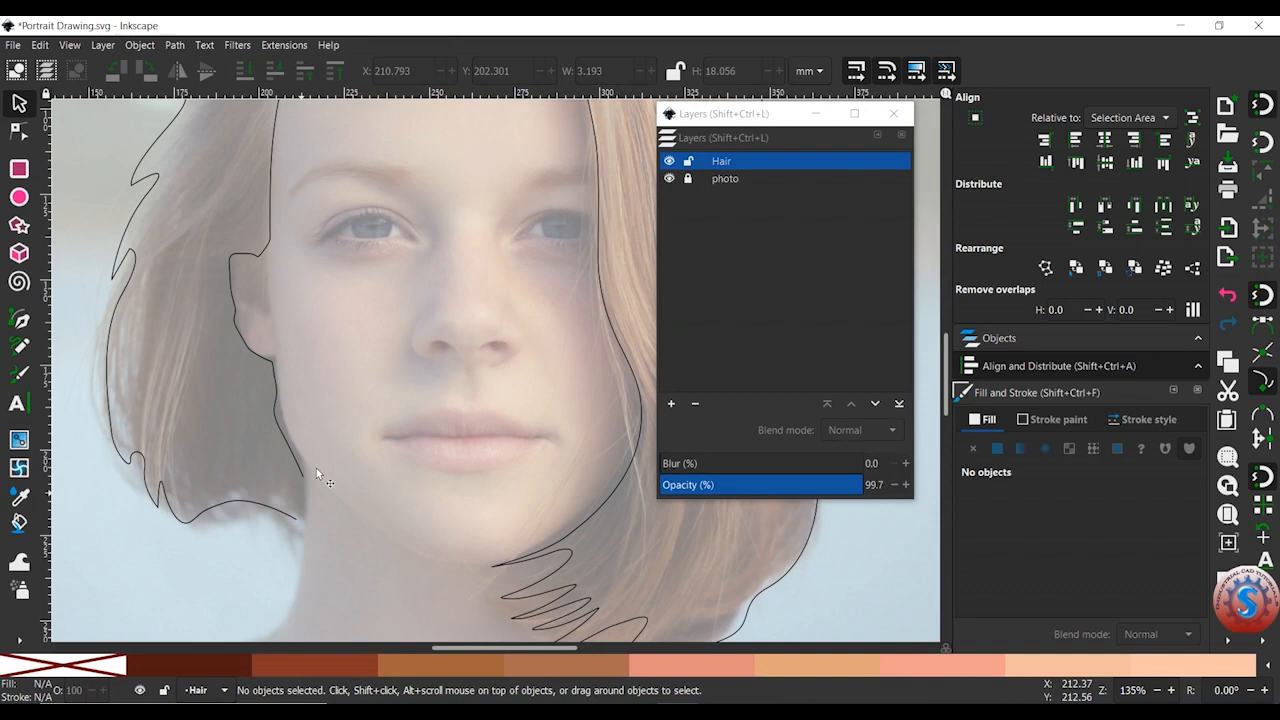
Draw a straight Bezier segment, about 2.3 mm wide and 12.5 mm high, snapped between the hair outline's two open ends.
scroll(316, 468, "down", 2)
left_click(19, 320)
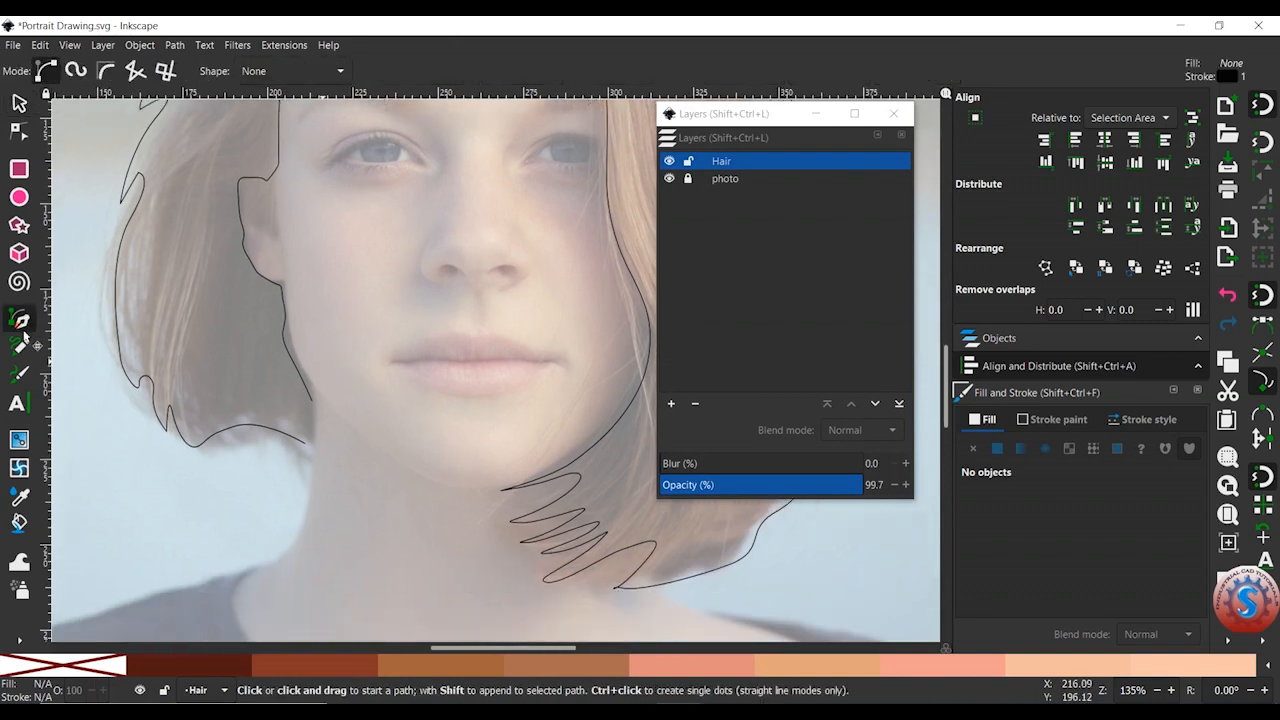
left_click(311, 409)
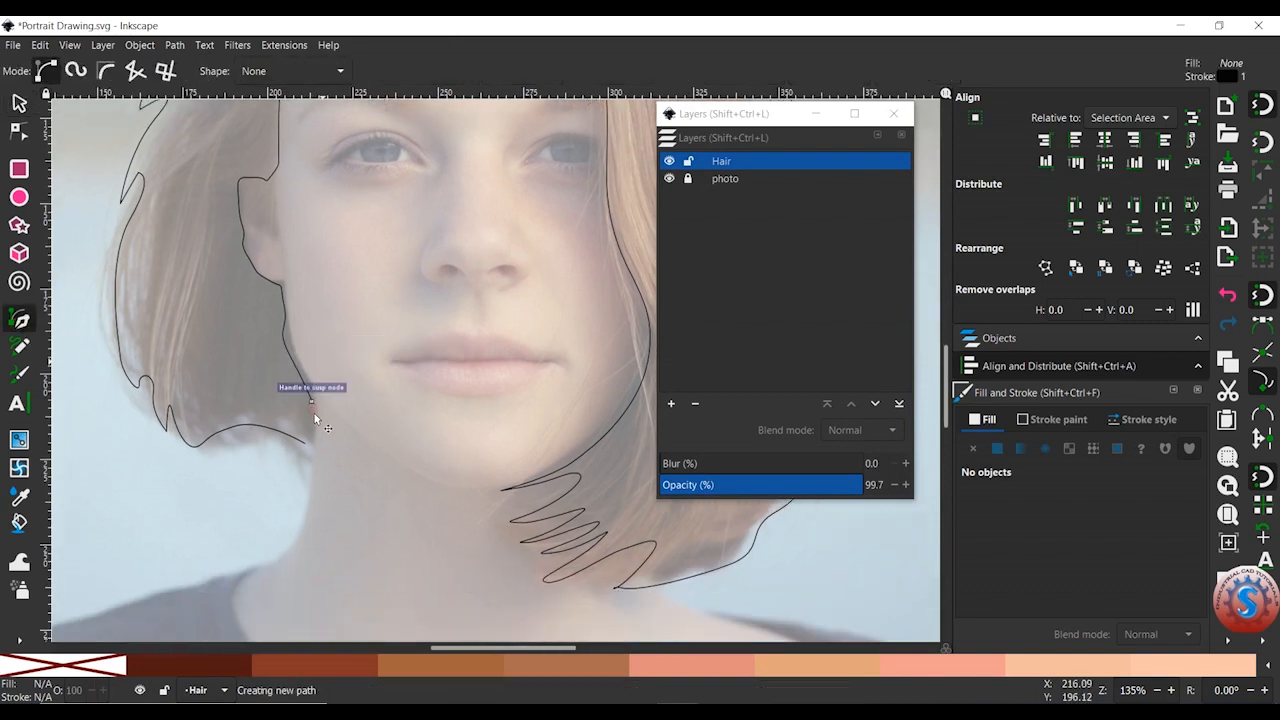
left_click(311, 441)
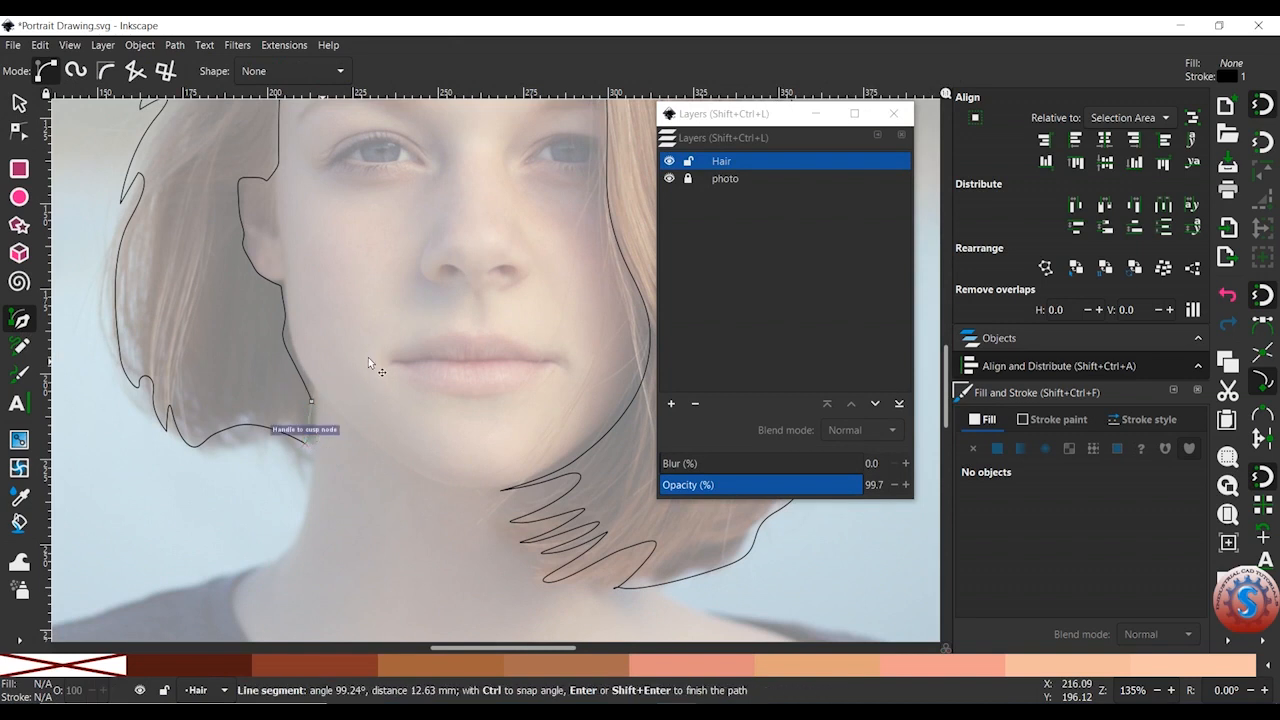
key("Return")
left_click(19, 103)
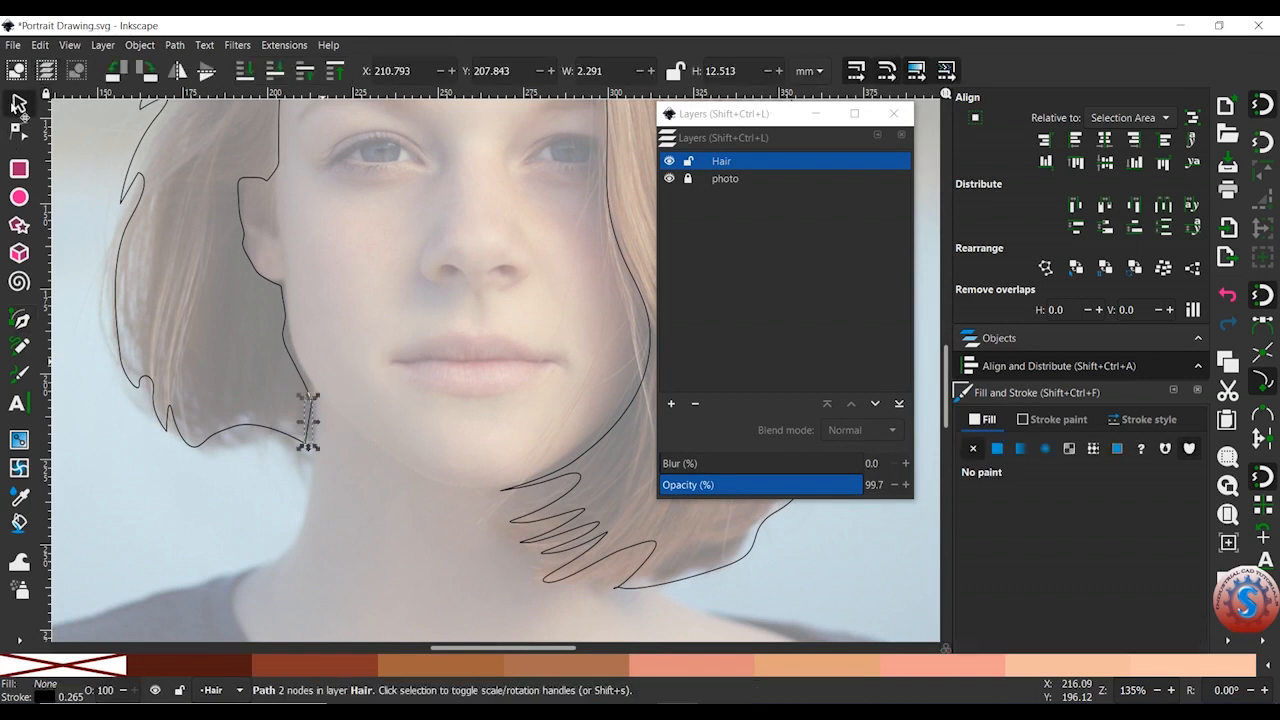
left_click(173, 513)
Examine how the traced hair outline follows the photo around the whole head, especially along the outer right edge.
key("minus")
key("minus")
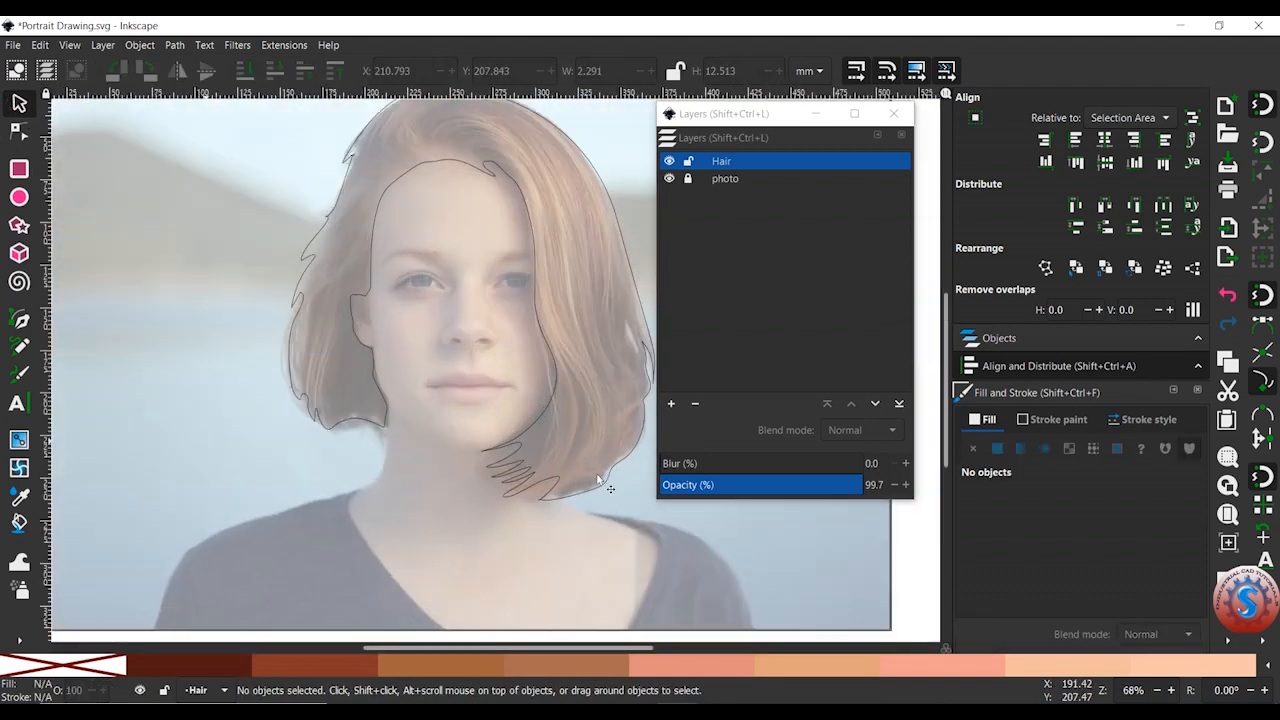
left_click_drag(581, 184, 489, 244)
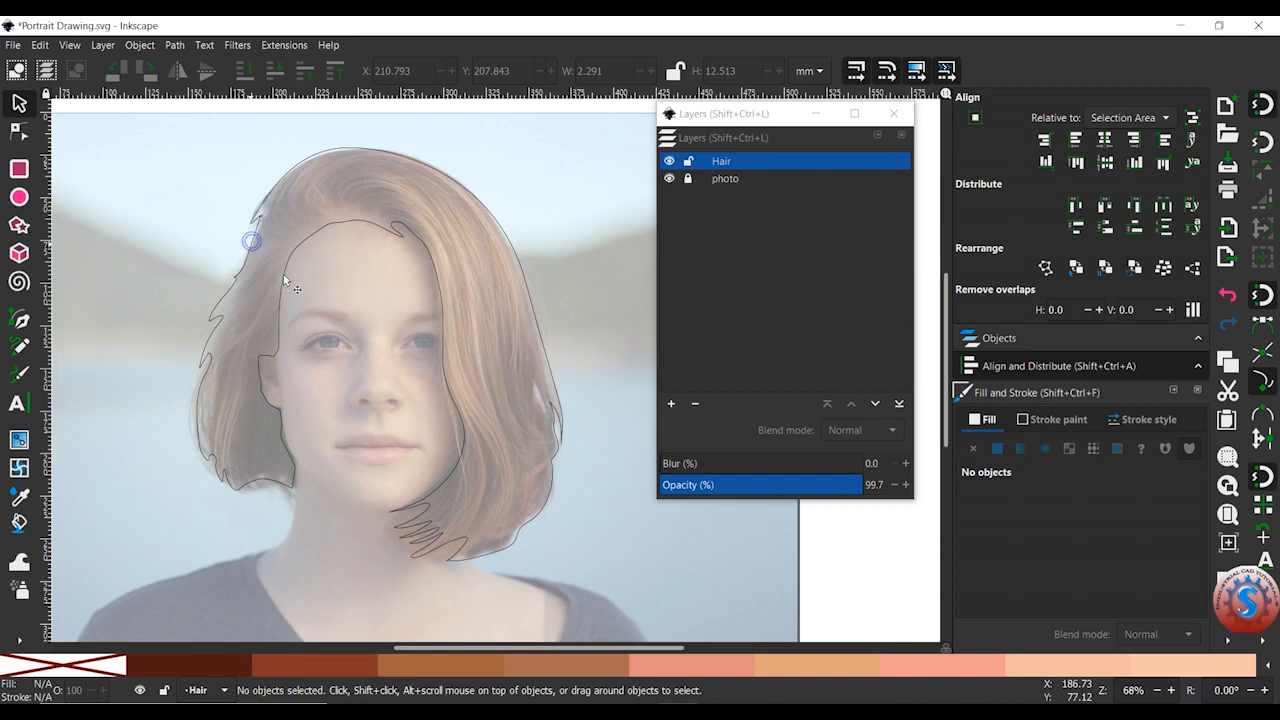
left_click_drag(287, 273, 340, 275)
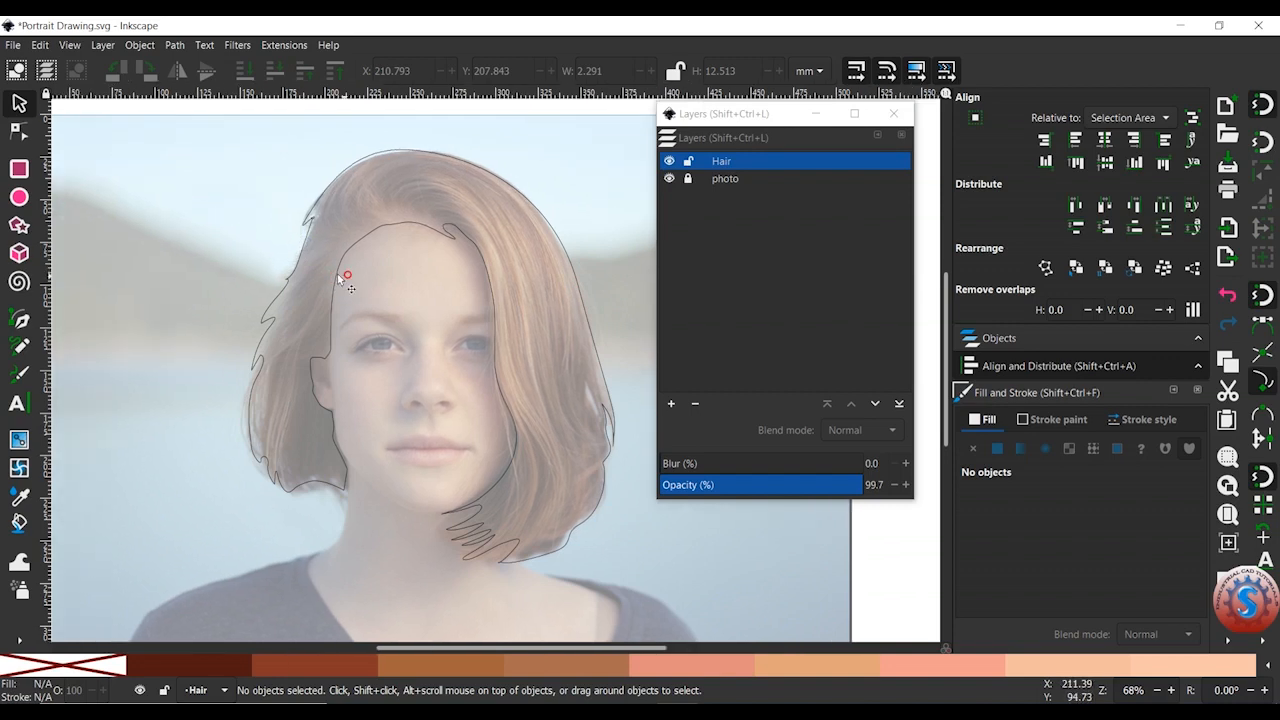
left_click_drag(593, 308, 559, 278)
scroll(541, 270, "up", 2)
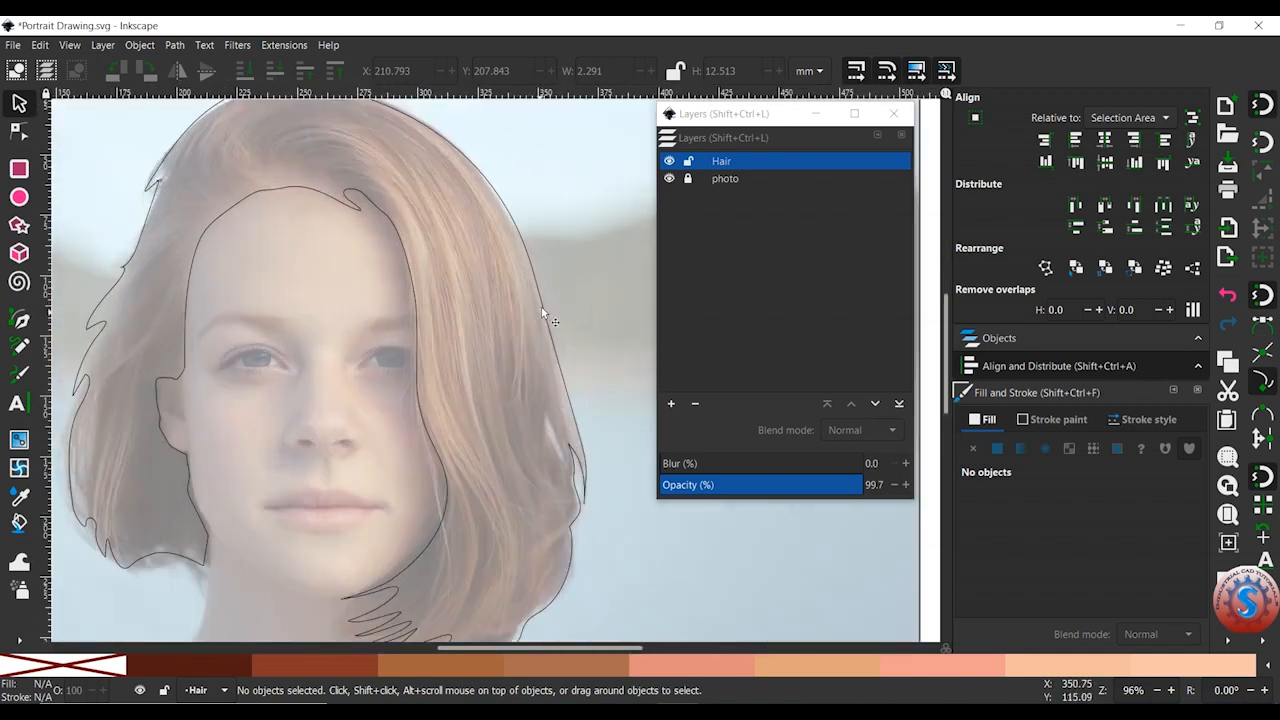
left_click_drag(550, 340, 556, 330)
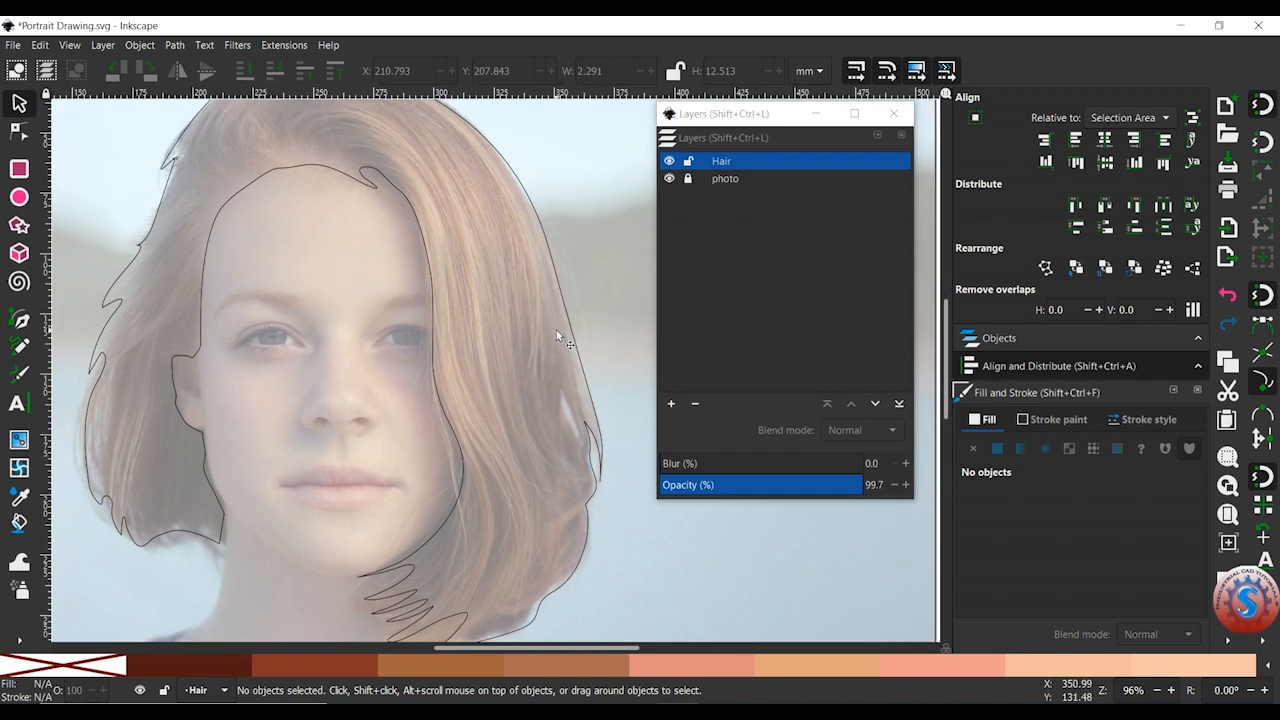
scroll(550, 333, "down", 1)
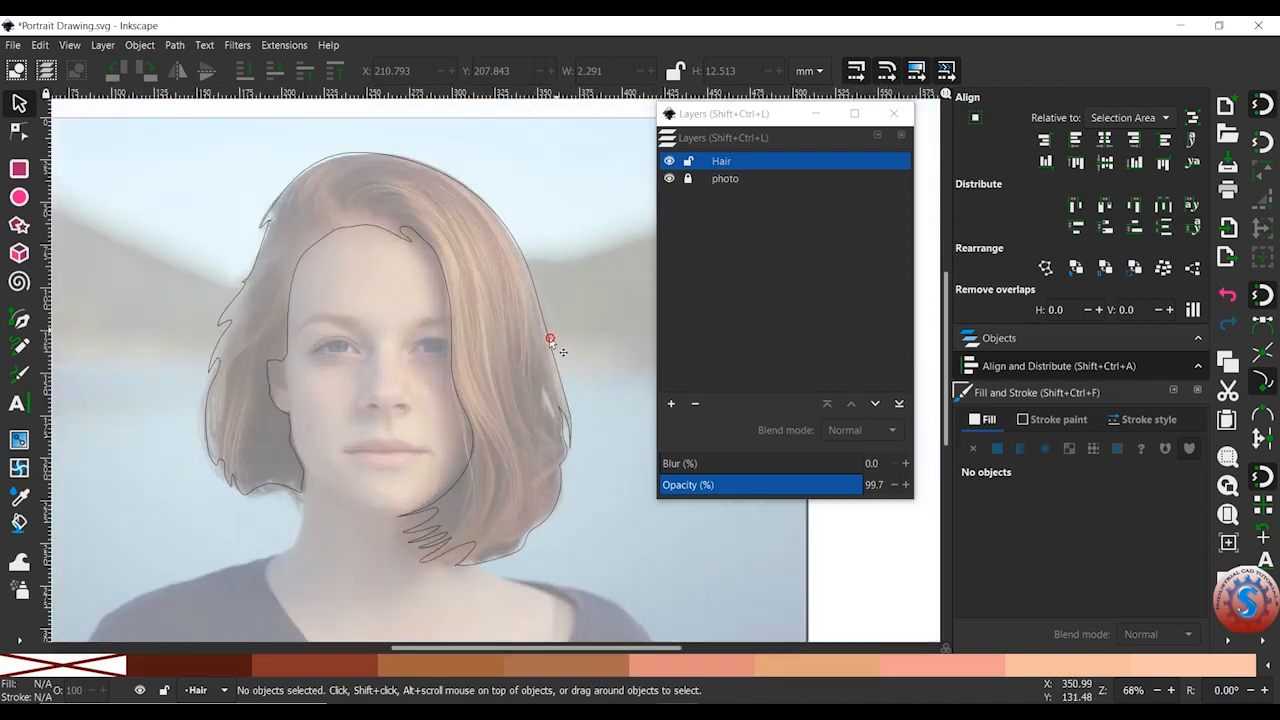
left_click(18, 130)
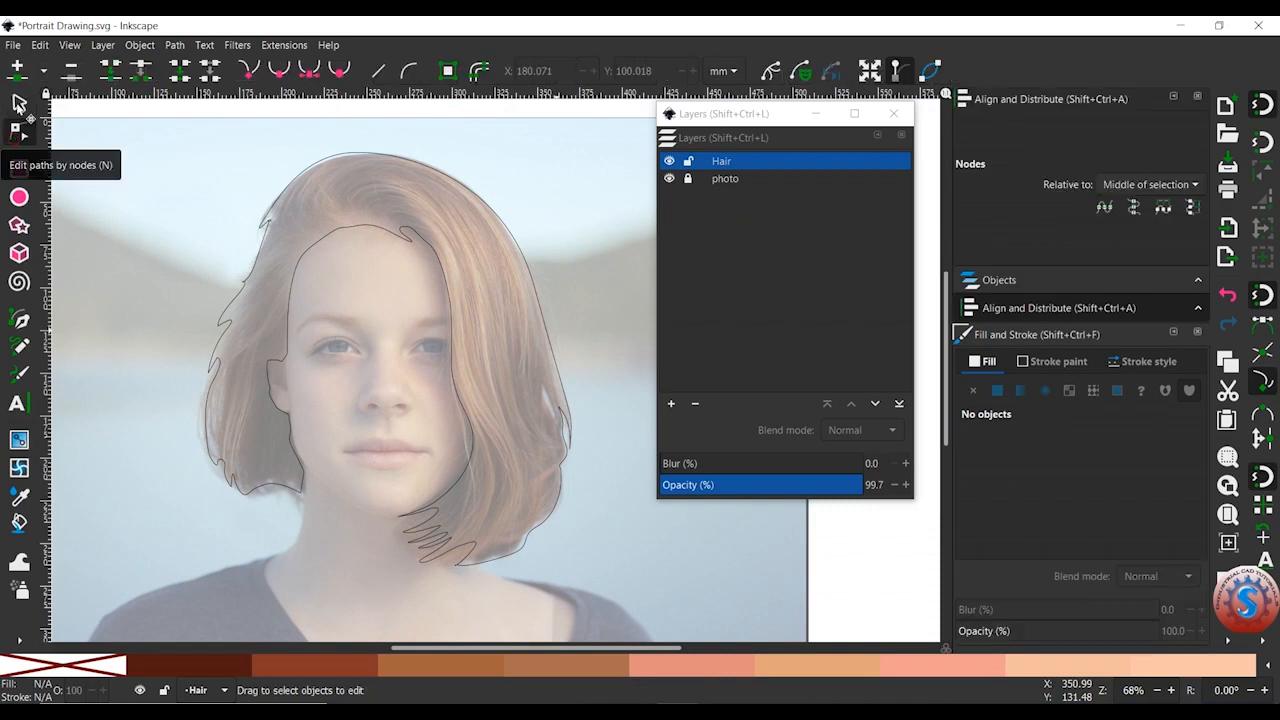
left_click(18, 103)
left_click(20, 131)
left_click(19, 105)
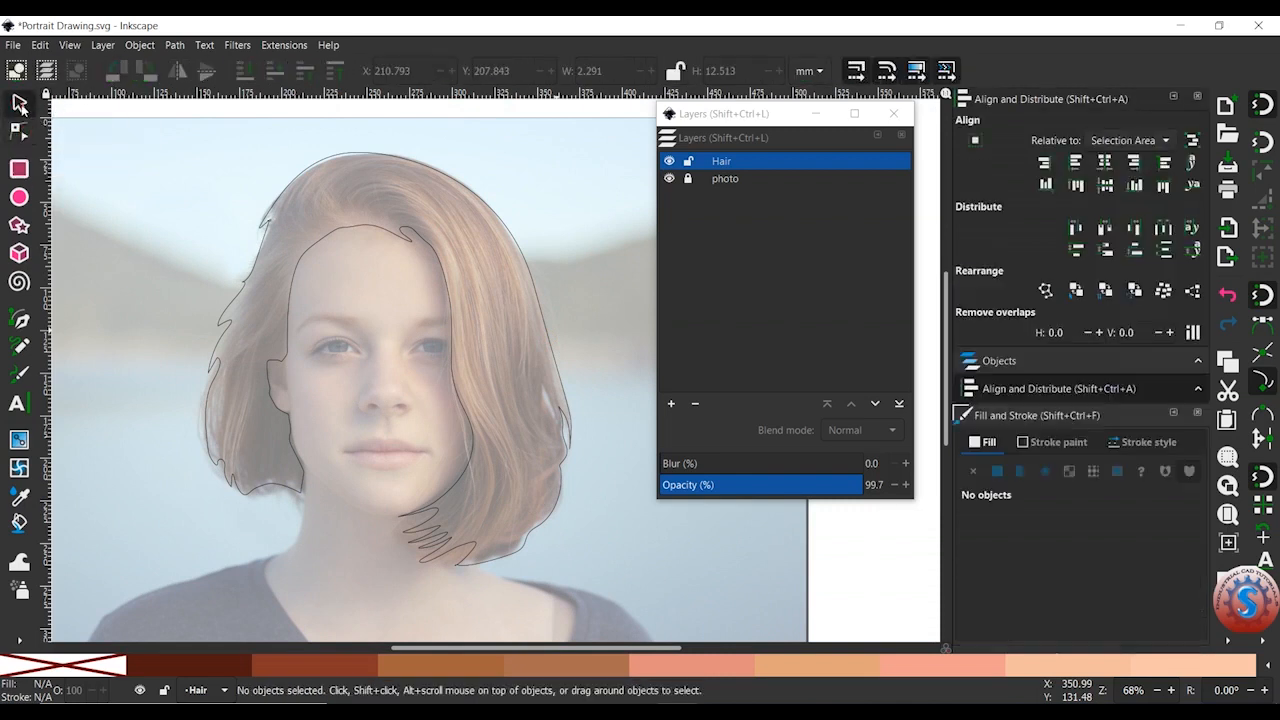
Select both hair paths together and fill them with the darkest red-brown palette color.
left_click_drag(129, 133, 612, 566)
left_click_drag(593, 367, 574, 290)
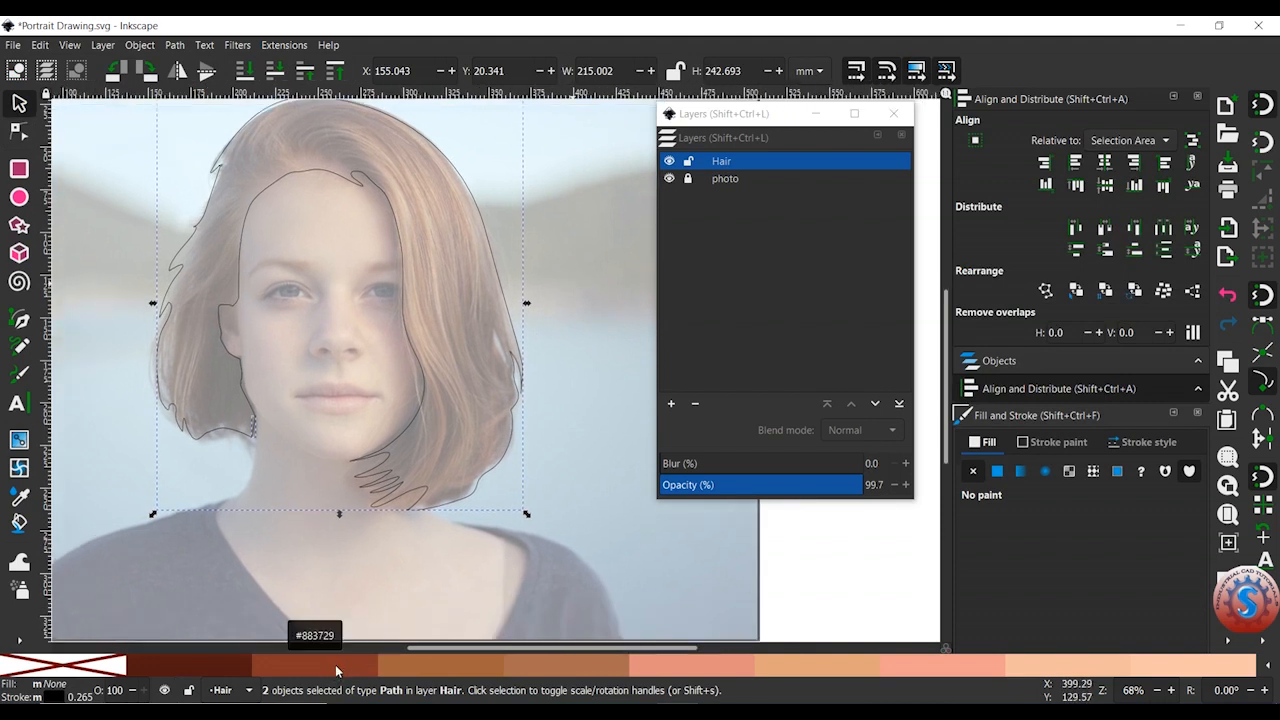
left_click_drag(449, 497, 495, 514)
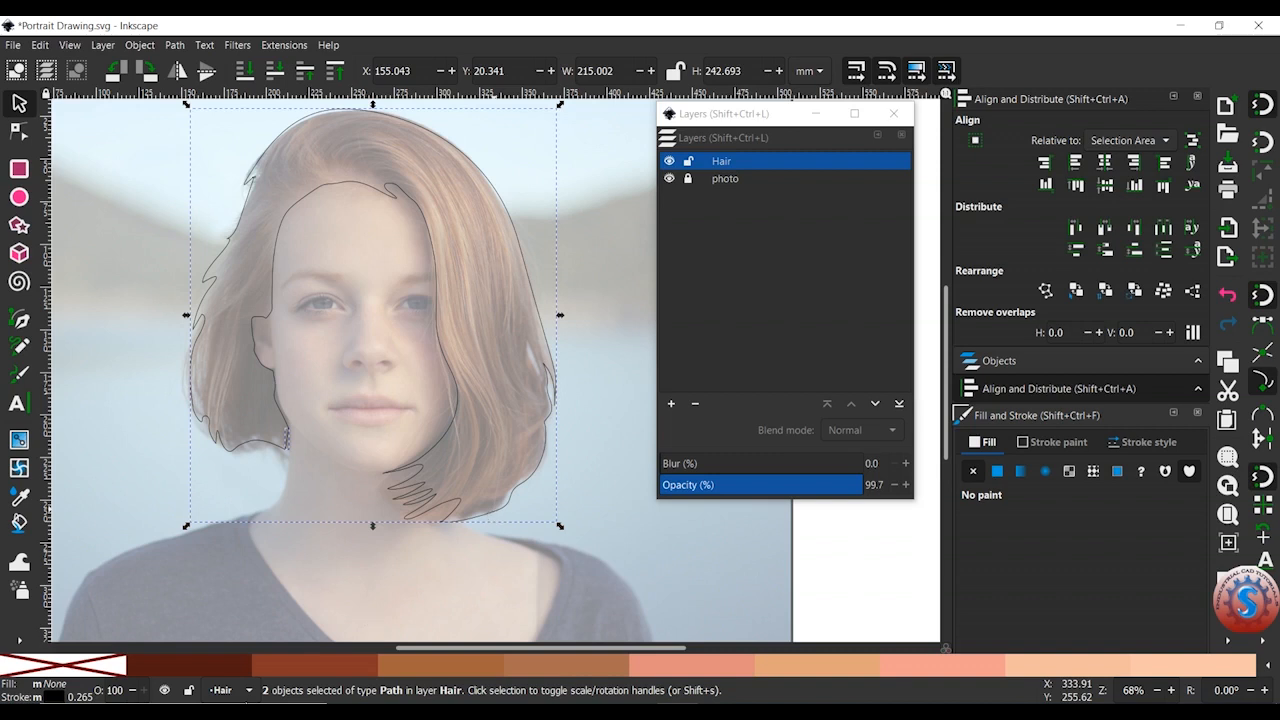
left_click(195, 668)
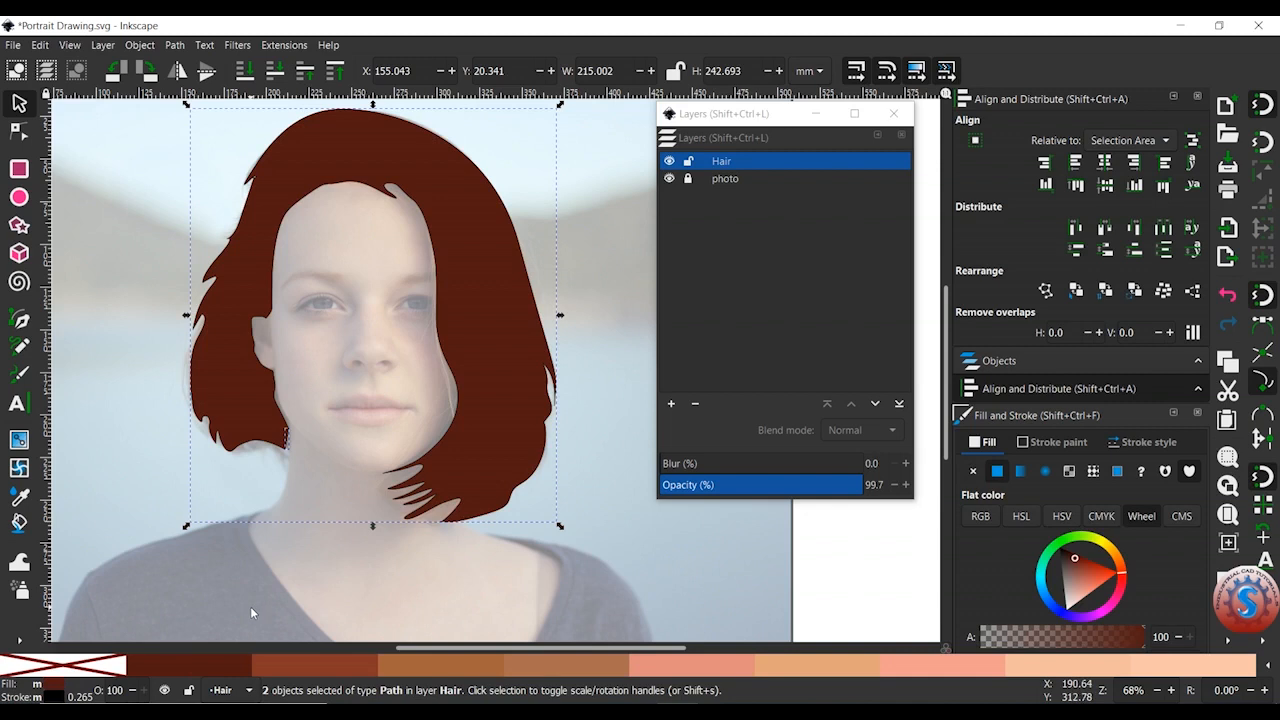
Examine how the filled hair shape covers the photo around the face, the ear and the lower tips.
left_click_drag(491, 416, 522, 376)
left_click_drag(522, 371, 501, 397)
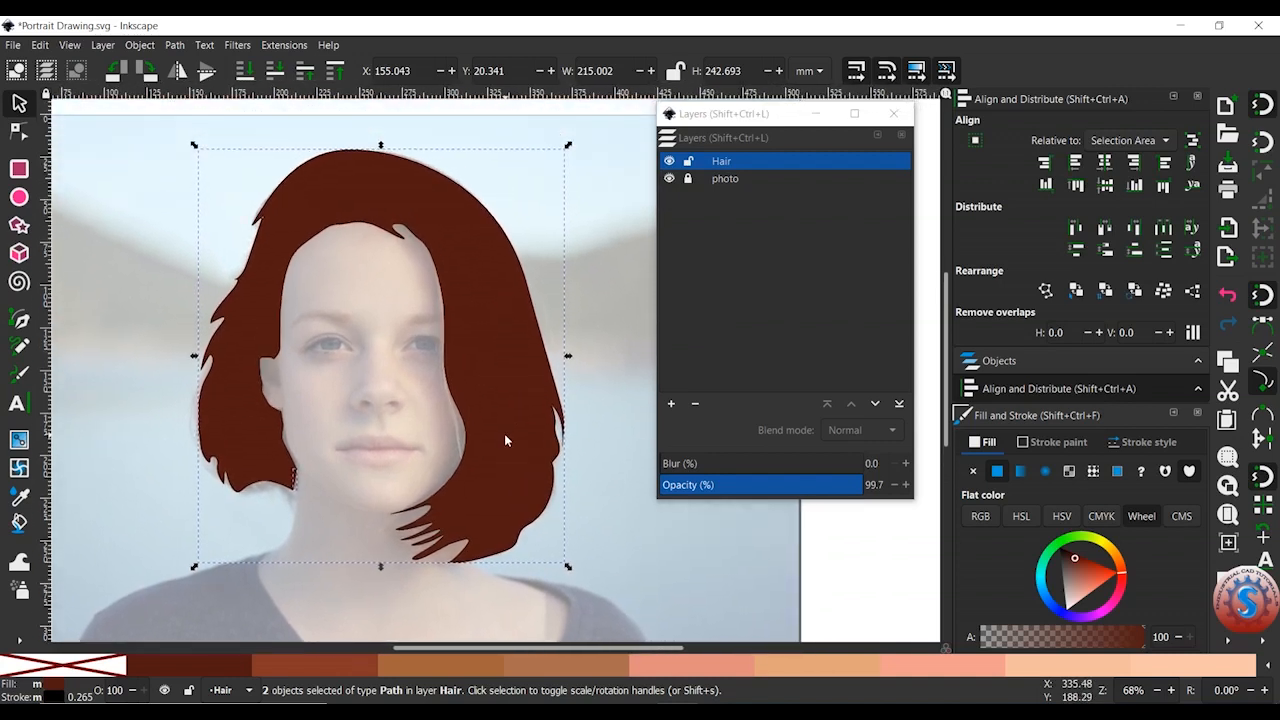
key("plus")
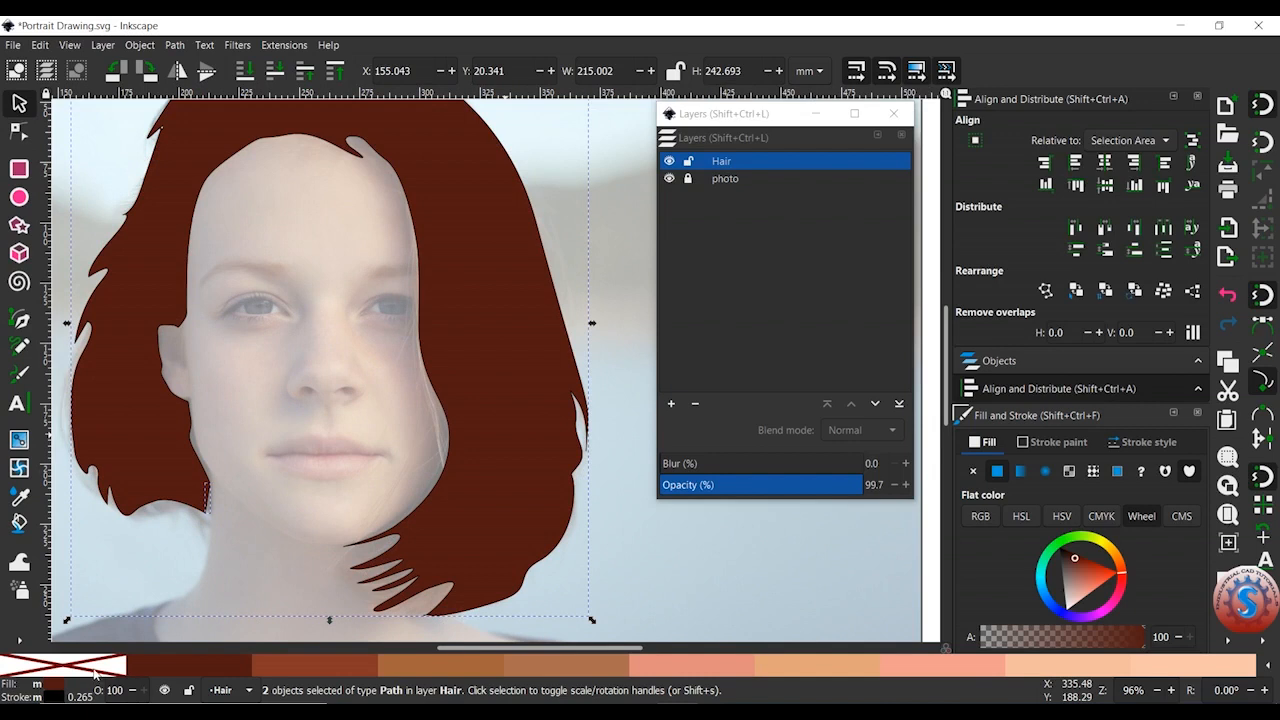
left_click_drag(358, 481, 425, 491)
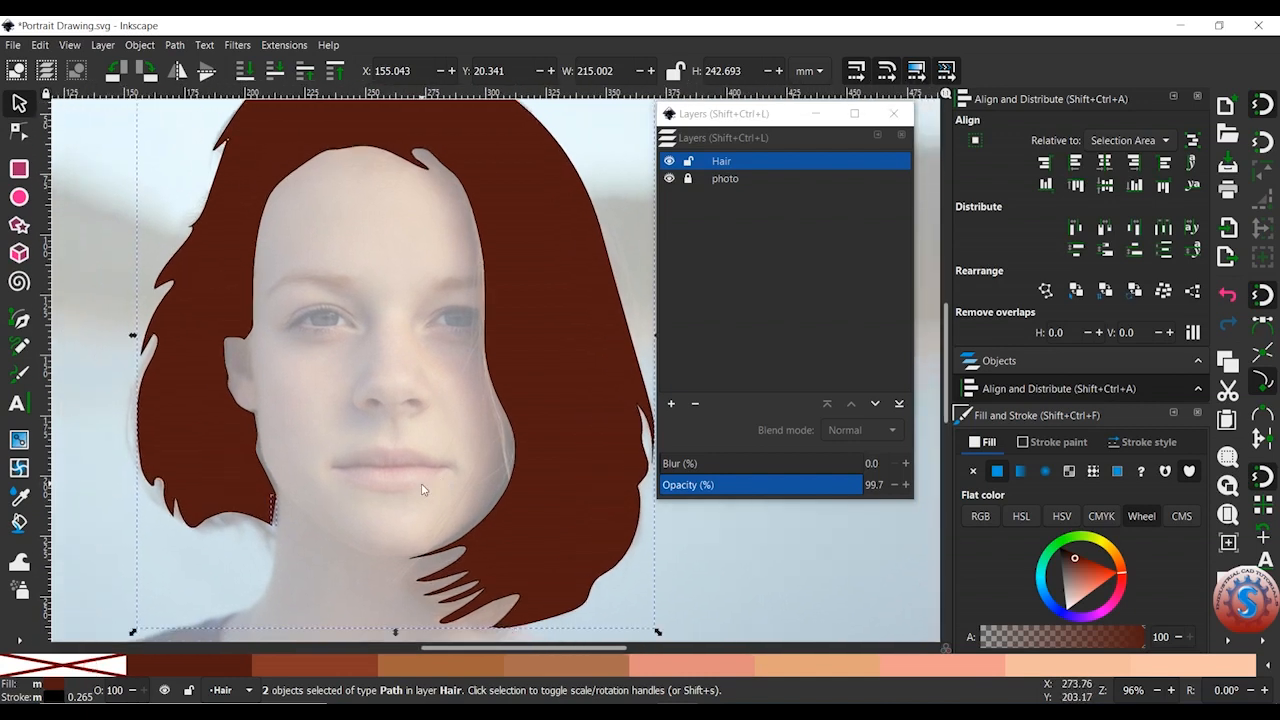
scroll(420, 440, "up", 3)
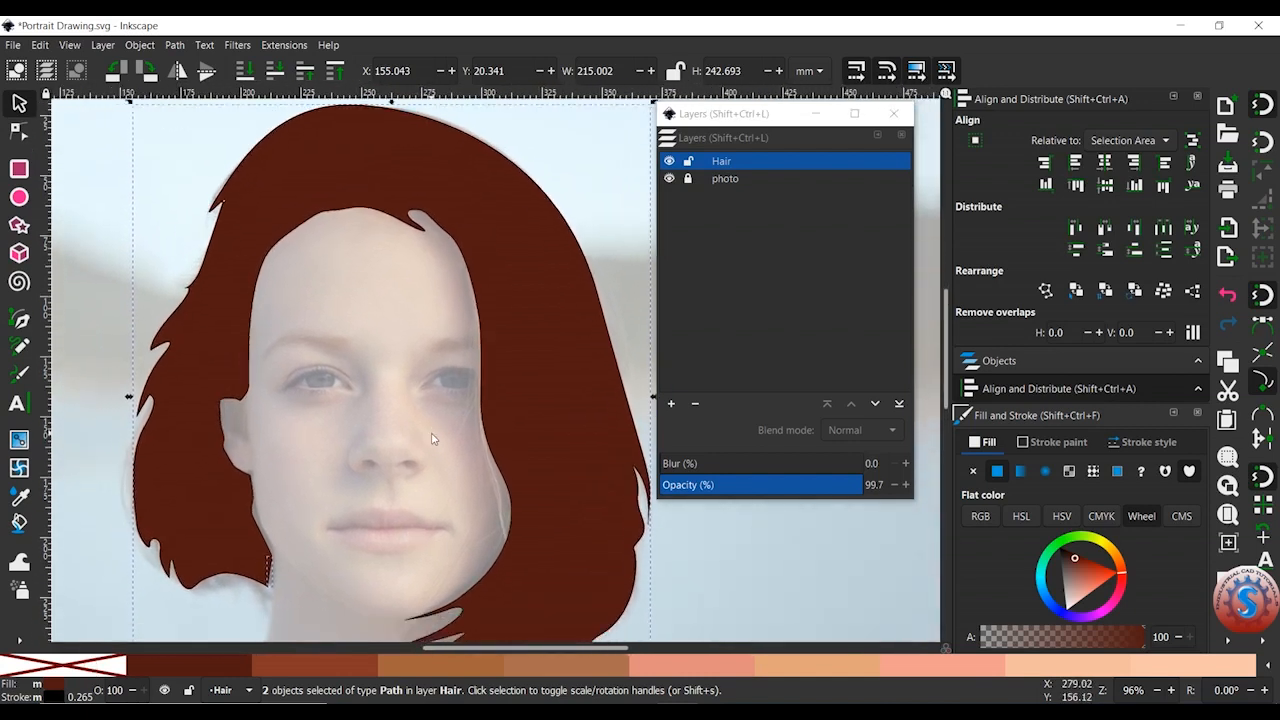
scroll(434, 436, "down", 2)
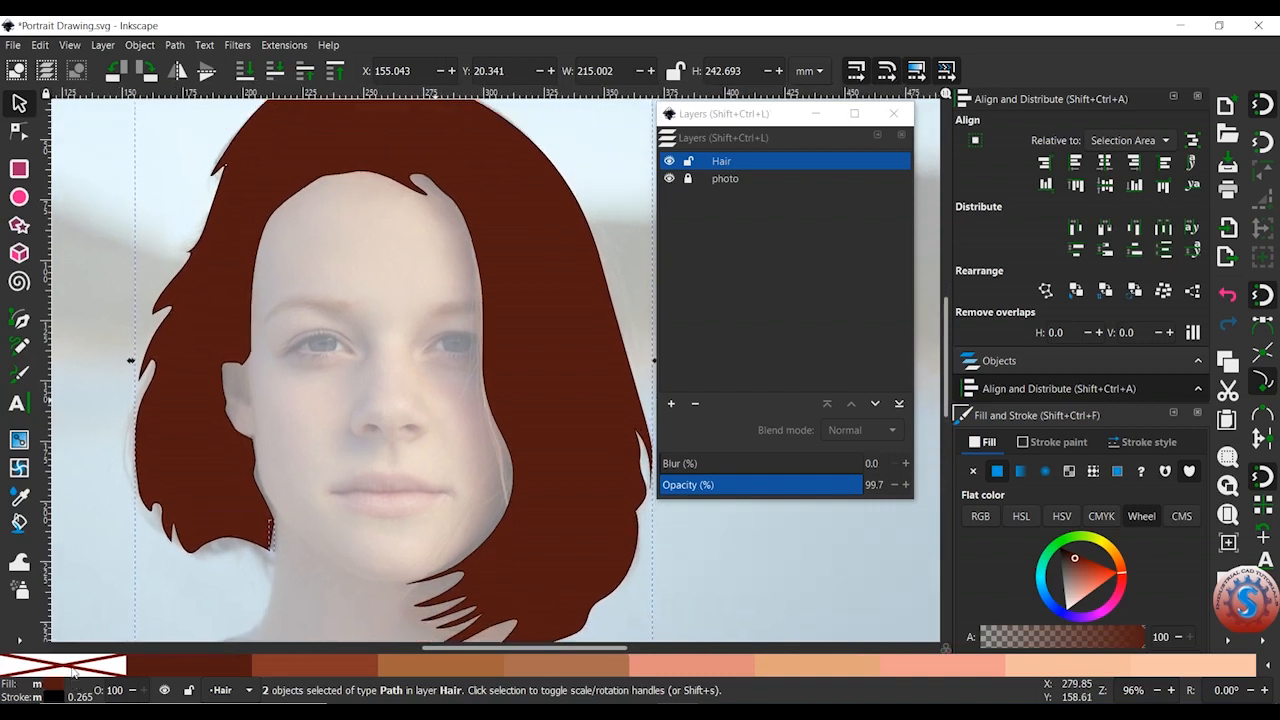
left_click(112, 293)
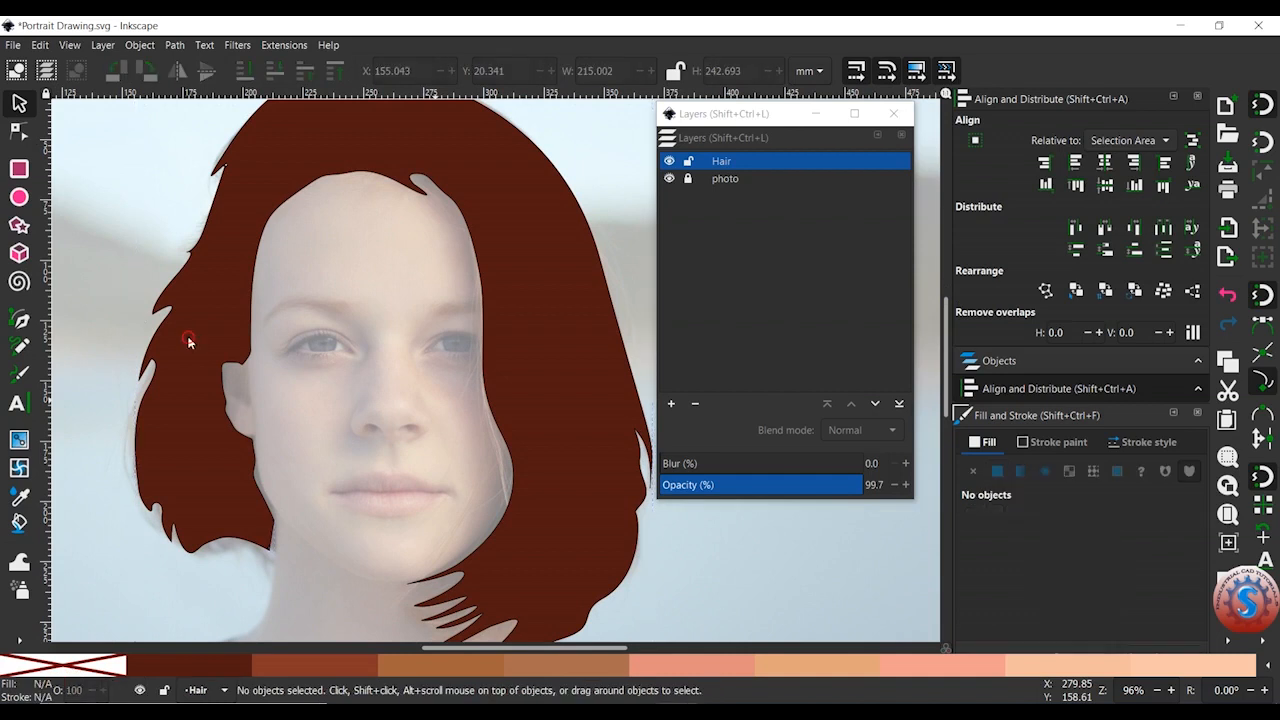
mouse_move(207, 343)
left_mouse_down()
mouse_move(221, 436)
mouse_move(193, 342)
mouse_move(185, 373)
mouse_move(184, 275)
mouse_move(180, 347)
left_mouse_up()
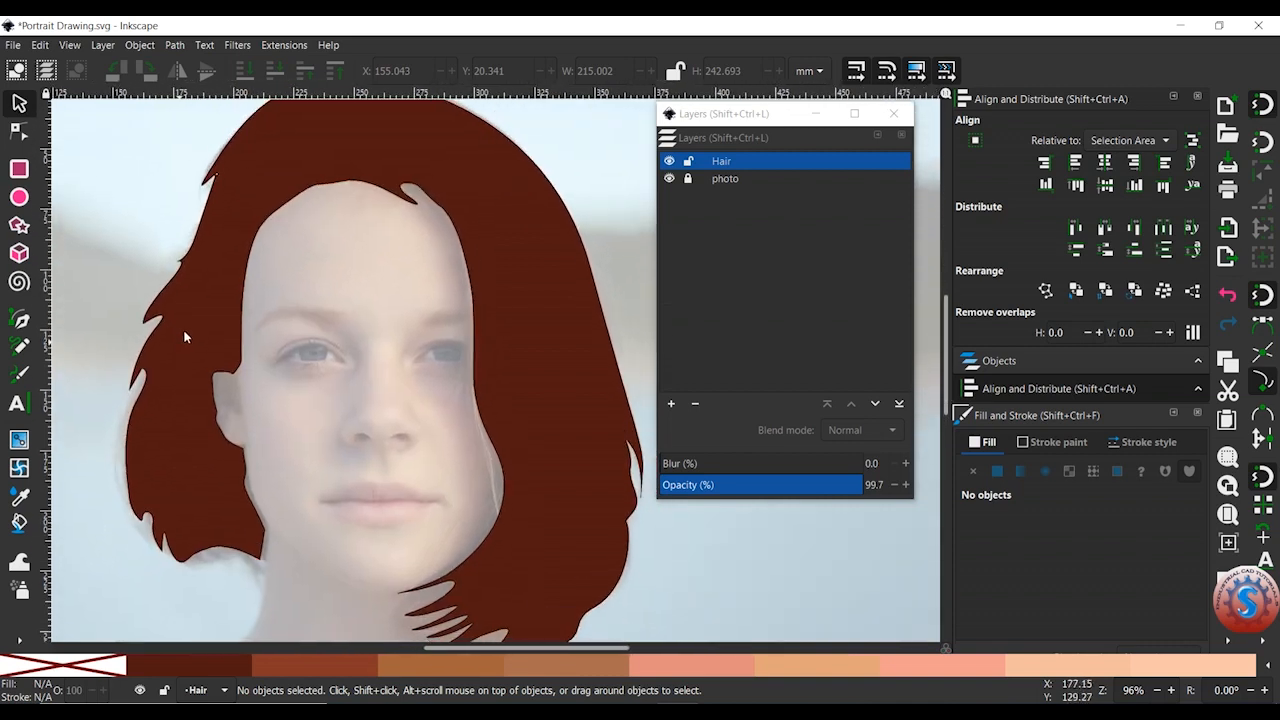
key("minus")
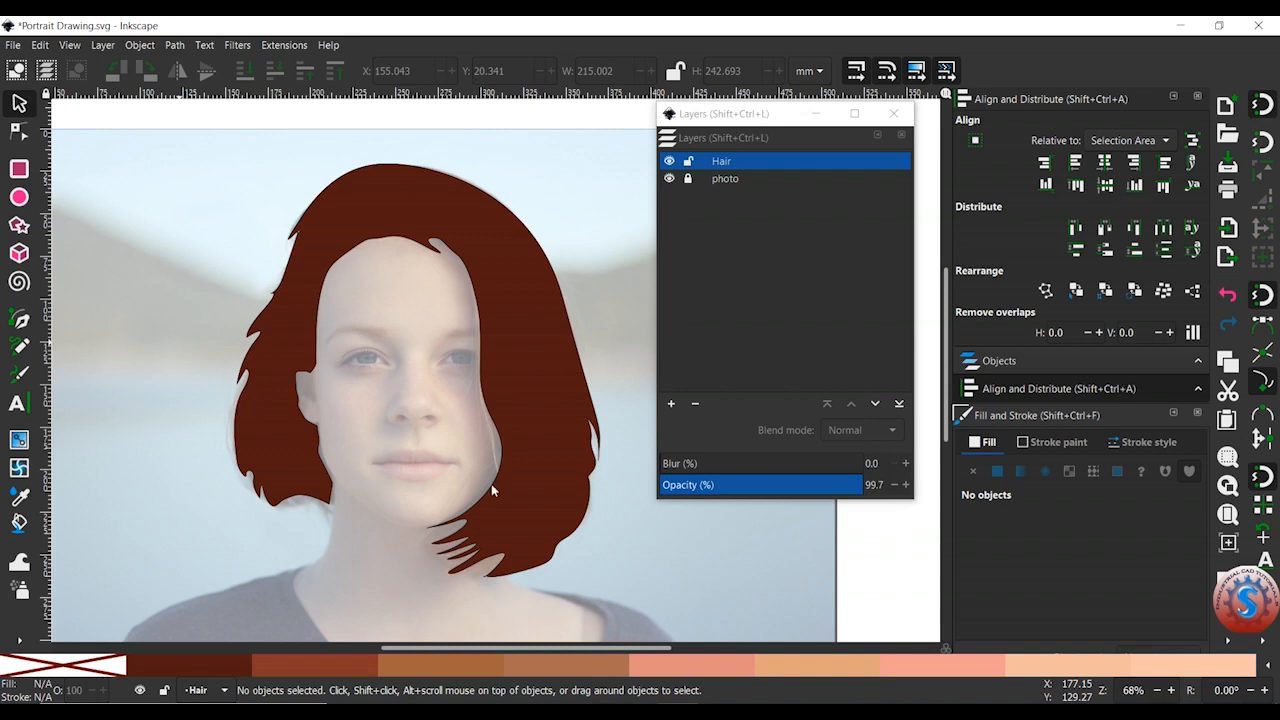
Select both hair paths together and remove their fill.
left_click(394, 203)
left_click_drag(174, 163, 601, 600)
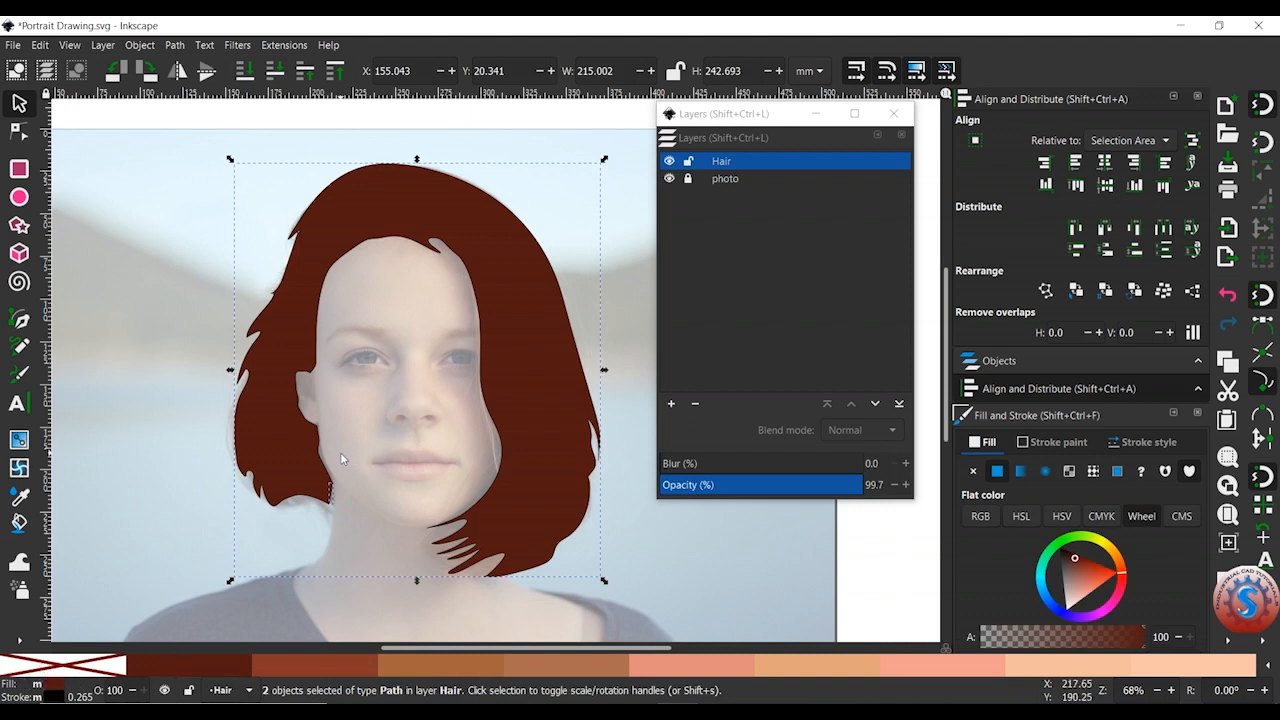
left_click_drag(321, 455, 300, 449)
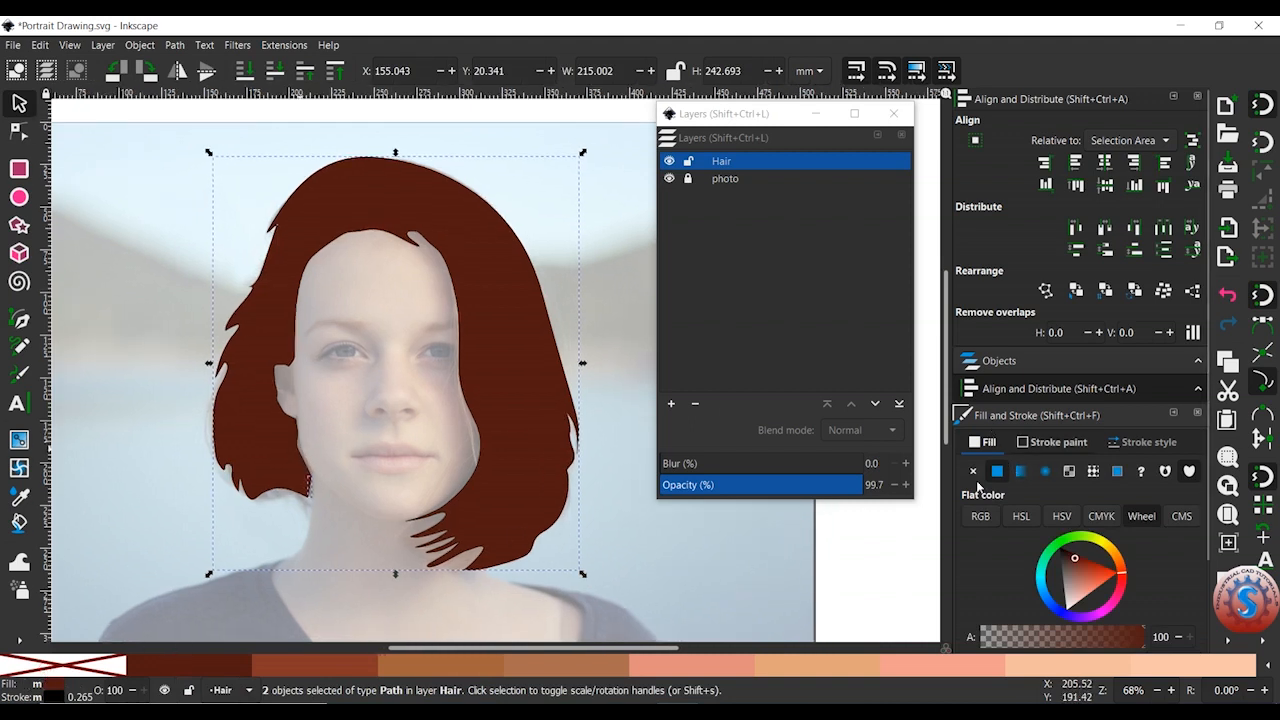
left_click(1042, 444)
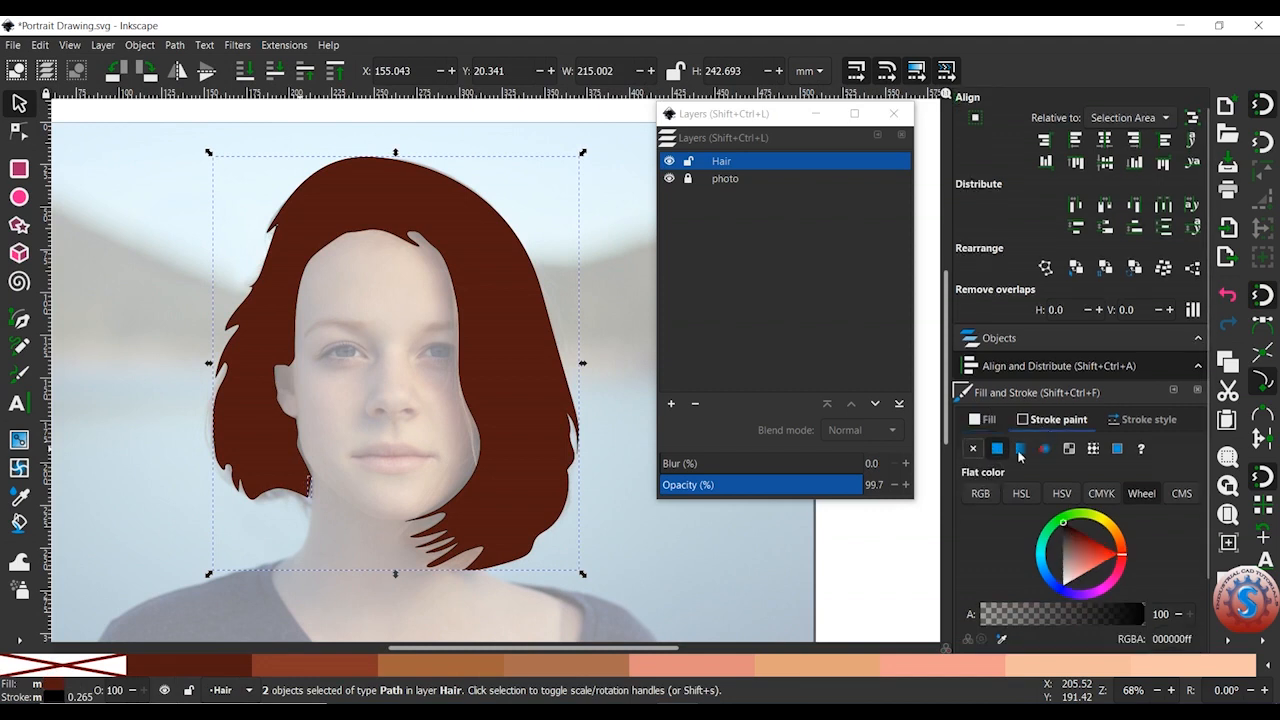
left_click(989, 420)
left_click(973, 448)
Adjust the Bezier nodes along the hair outline's outer left edge and its lower left tips to follow the photo.
mouse_move(629, 359)
left_mouse_down()
mouse_move(590, 385)
mouse_move(598, 377)
left_mouse_up()
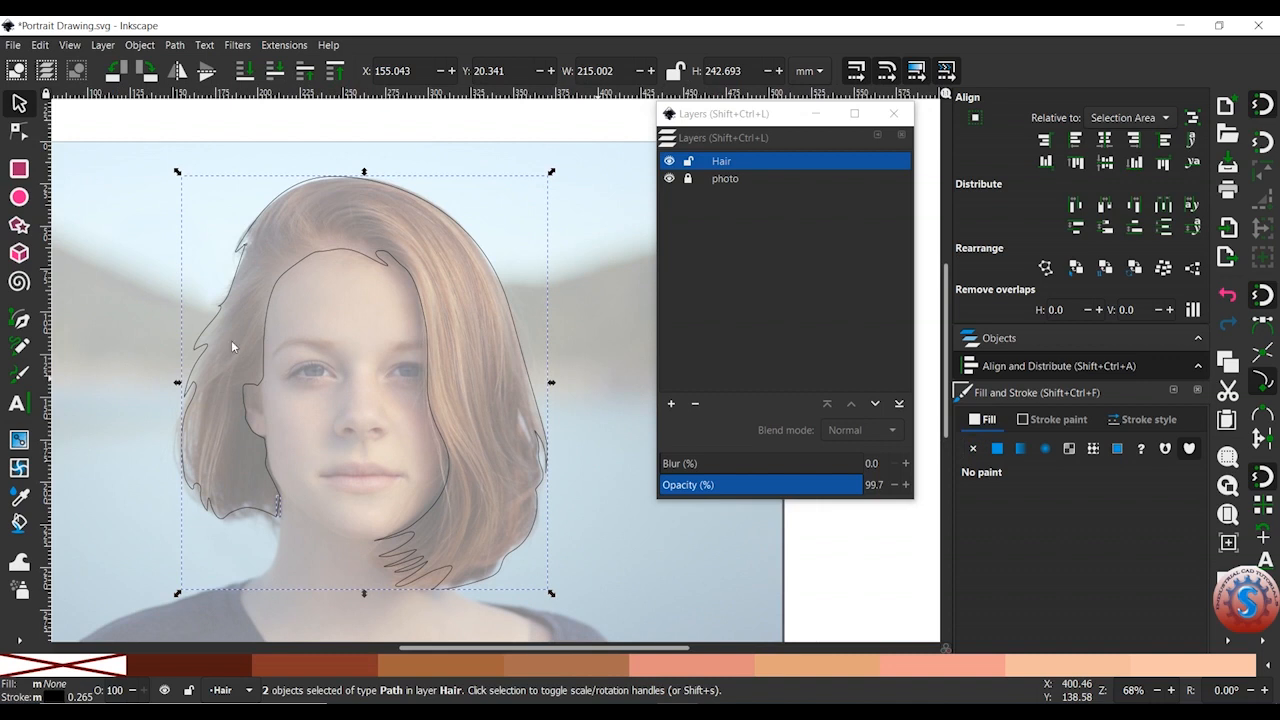
left_click(15, 131)
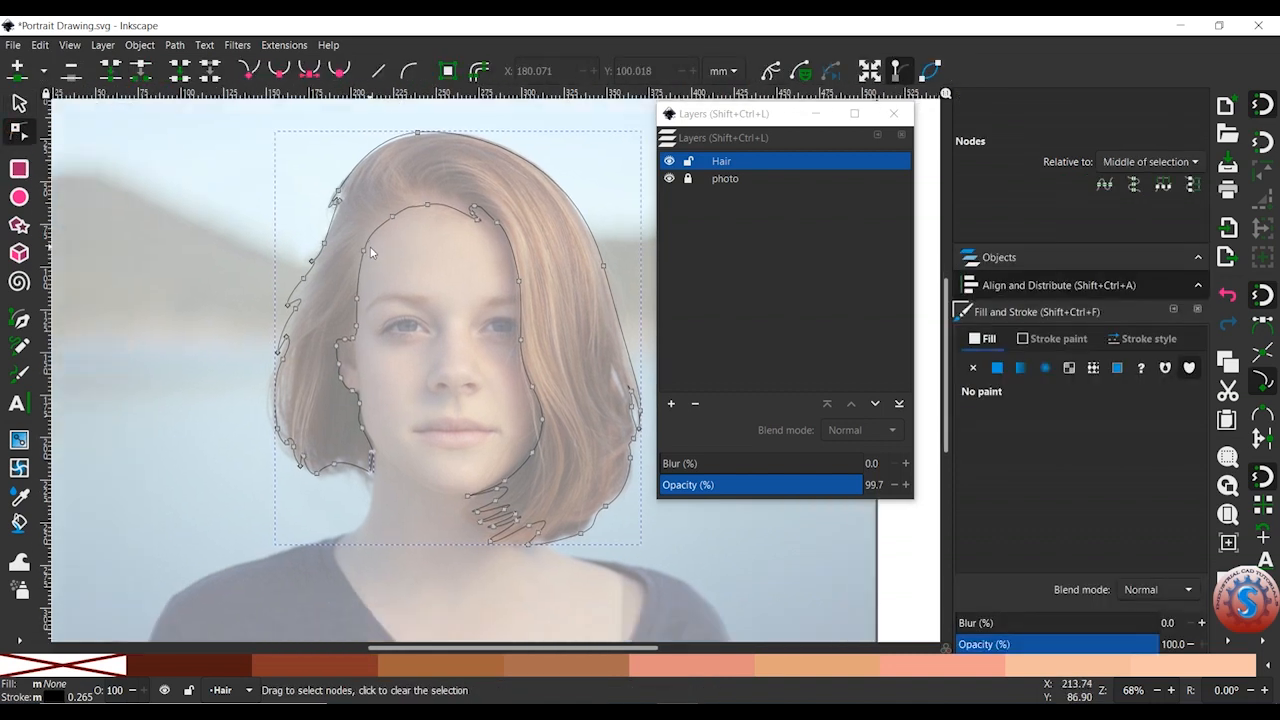
left_click_drag(370, 252, 320, 207)
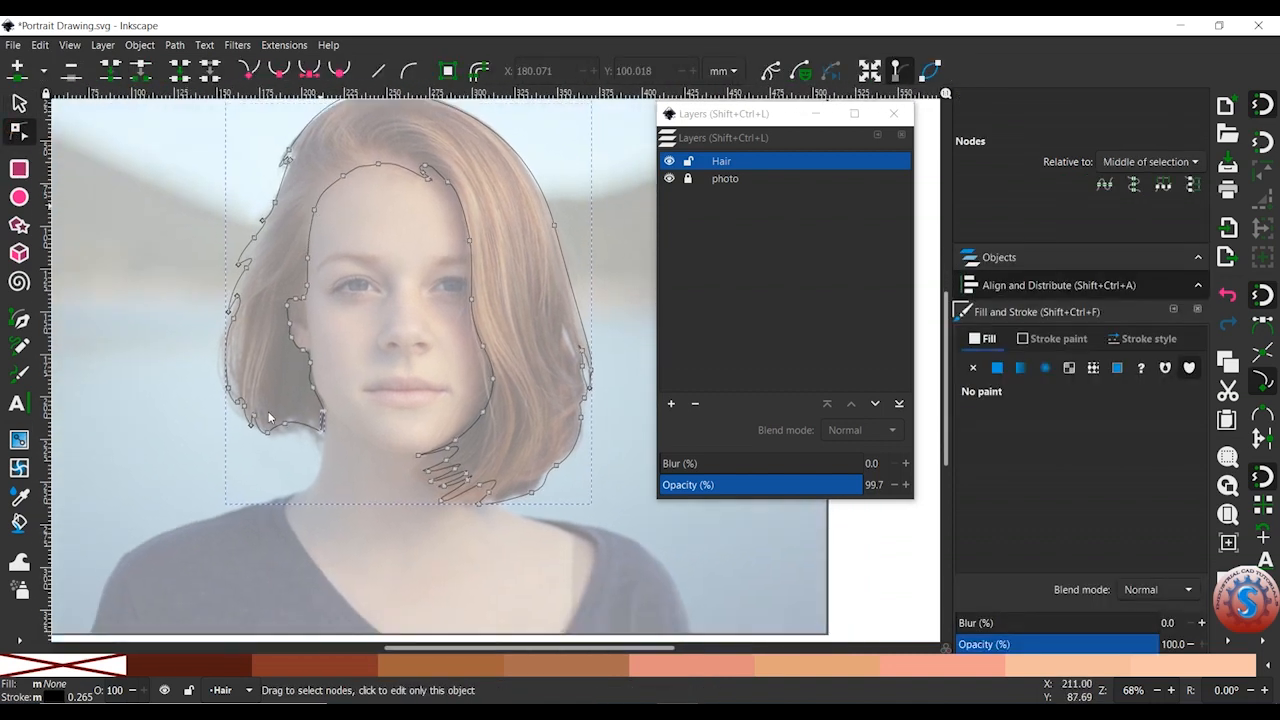
left_click_drag(321, 382, 349, 432)
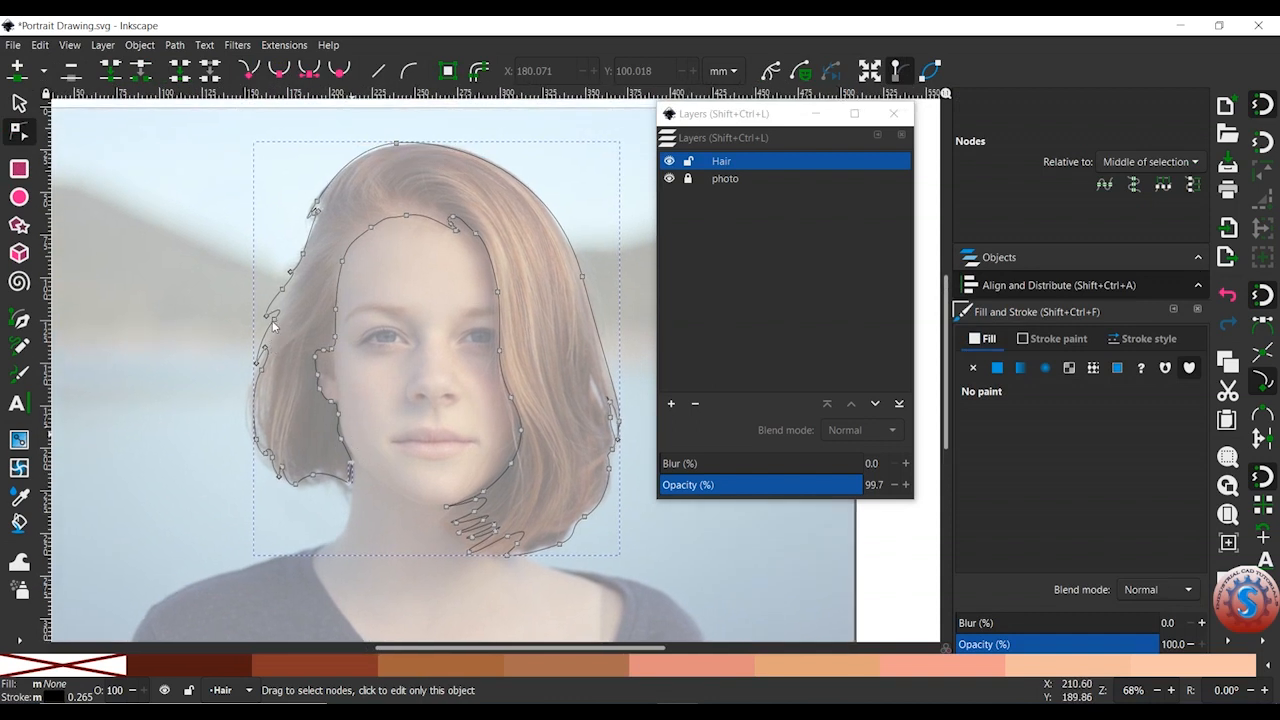
left_click(277, 321)
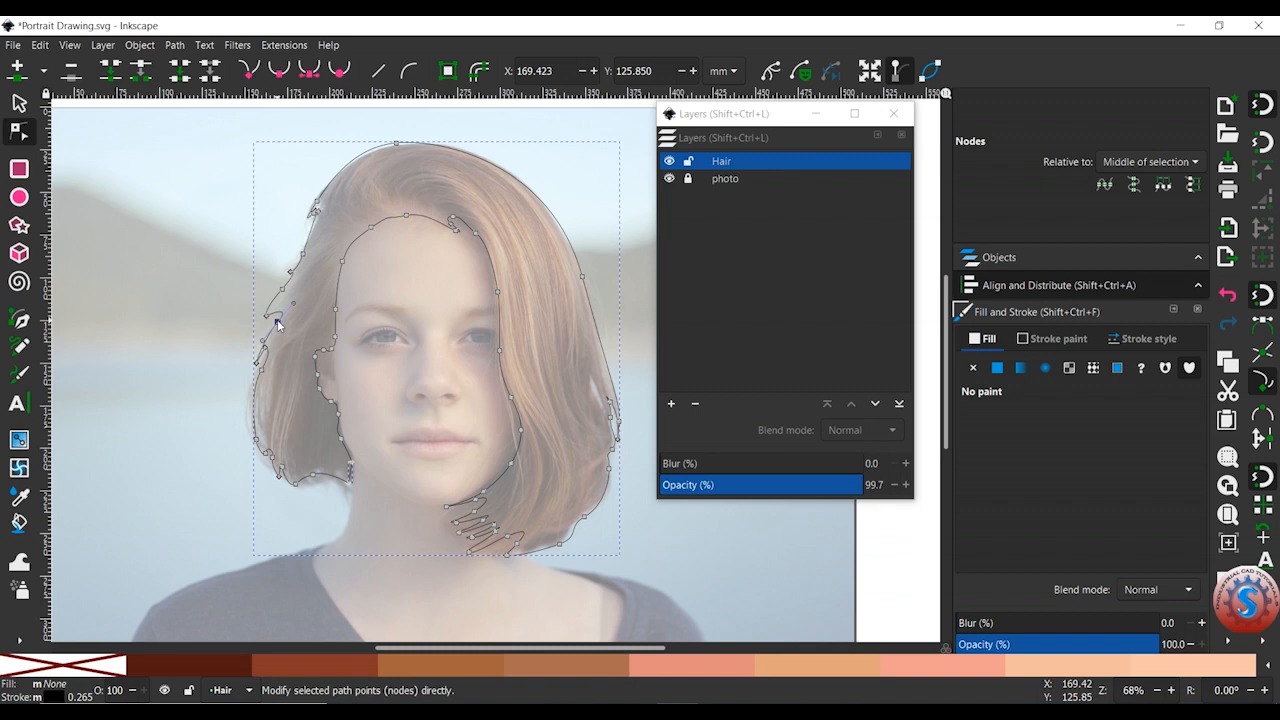
left_click(276, 320)
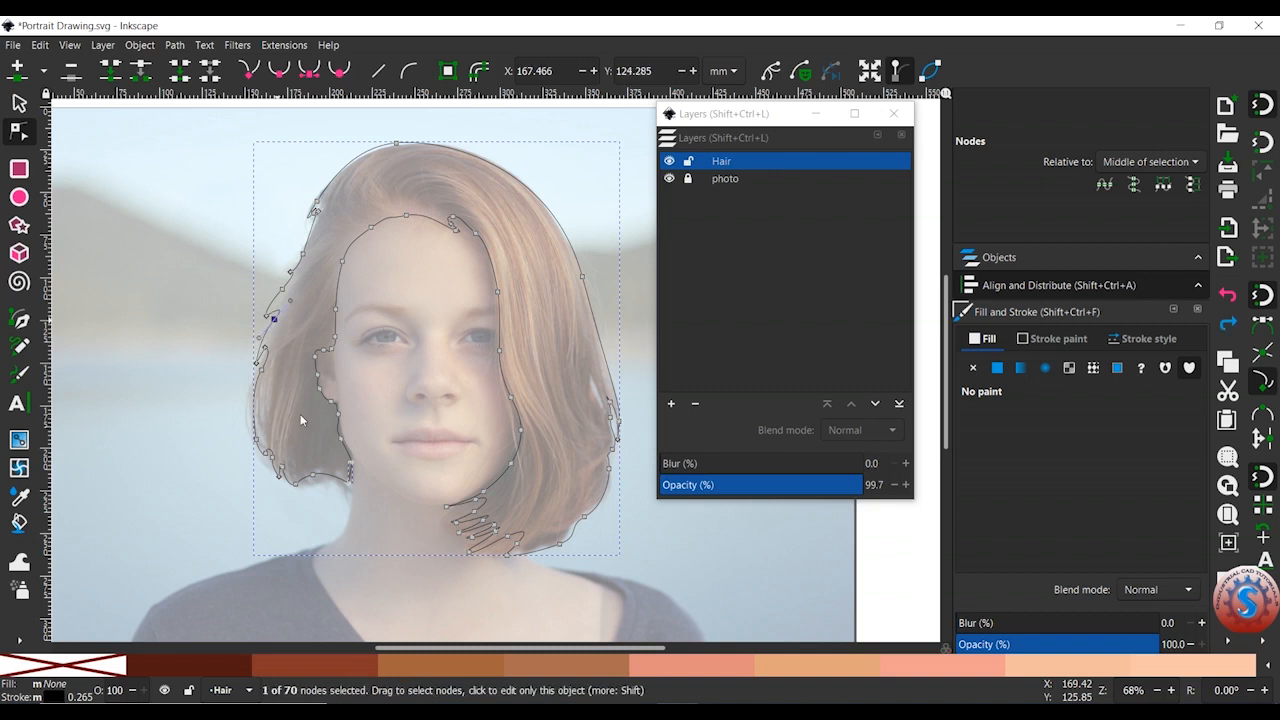
scroll(300, 420, "down", 1)
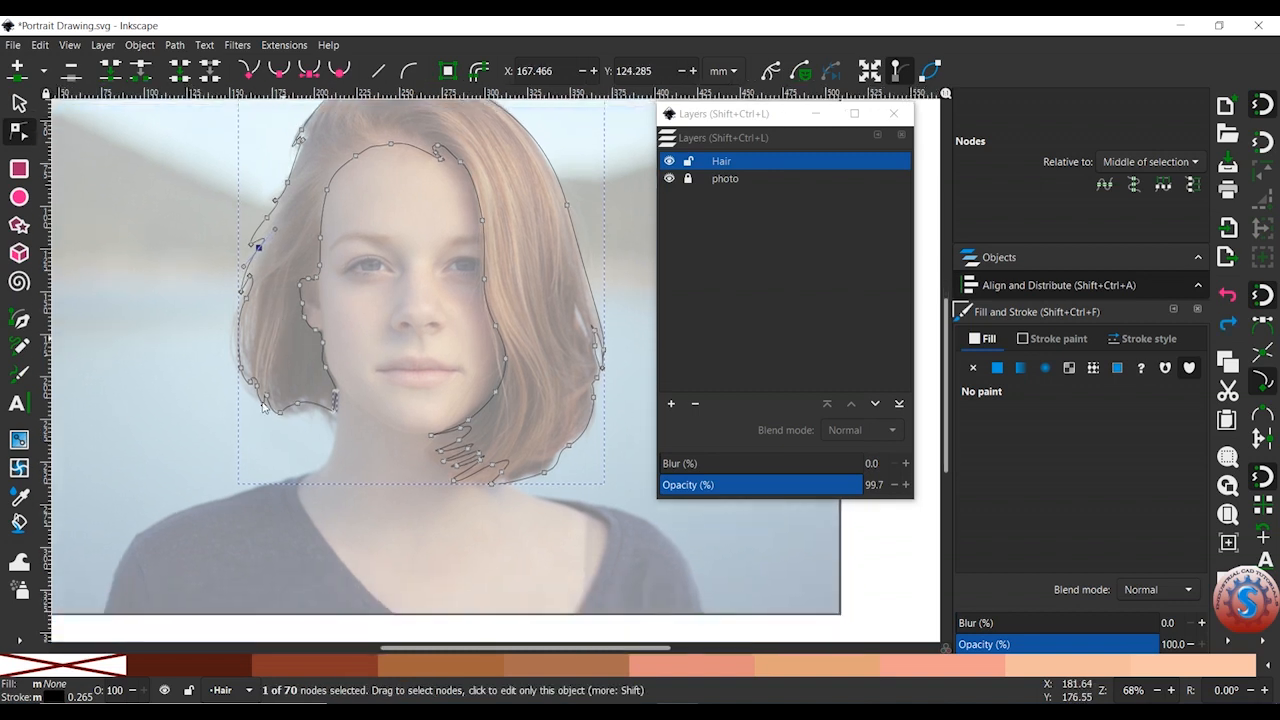
scroll(263, 404, "up", 2)
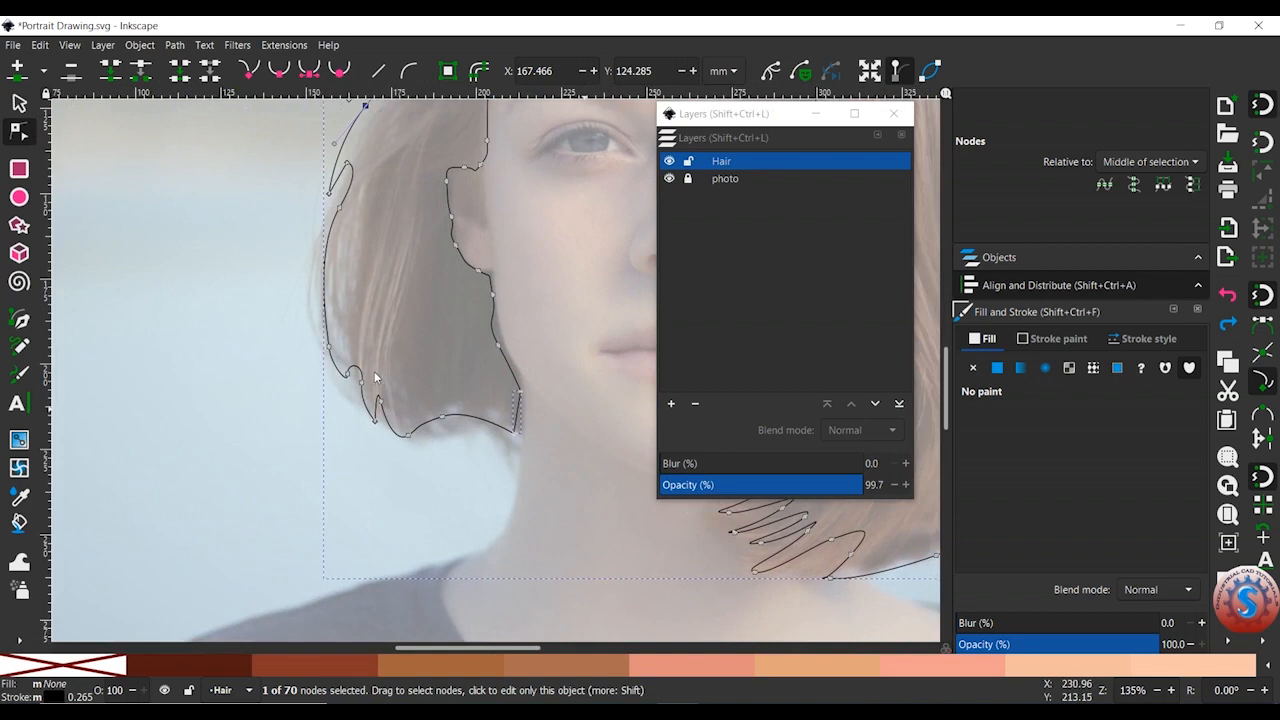
left_click_drag(350, 376, 345, 379)
left_click_drag(376, 425, 450, 413)
Reposition the hair outline's nodes around the ear so the inner edge follows the photo.
scroll(421, 430, "up", 4)
scroll(421, 430, "right", 2)
left_click_drag(397, 325, 392, 311)
left_click_drag(379, 373, 371, 338)
scroll(301, 362, "up", 6)
scroll(301, 362, "right", 5)
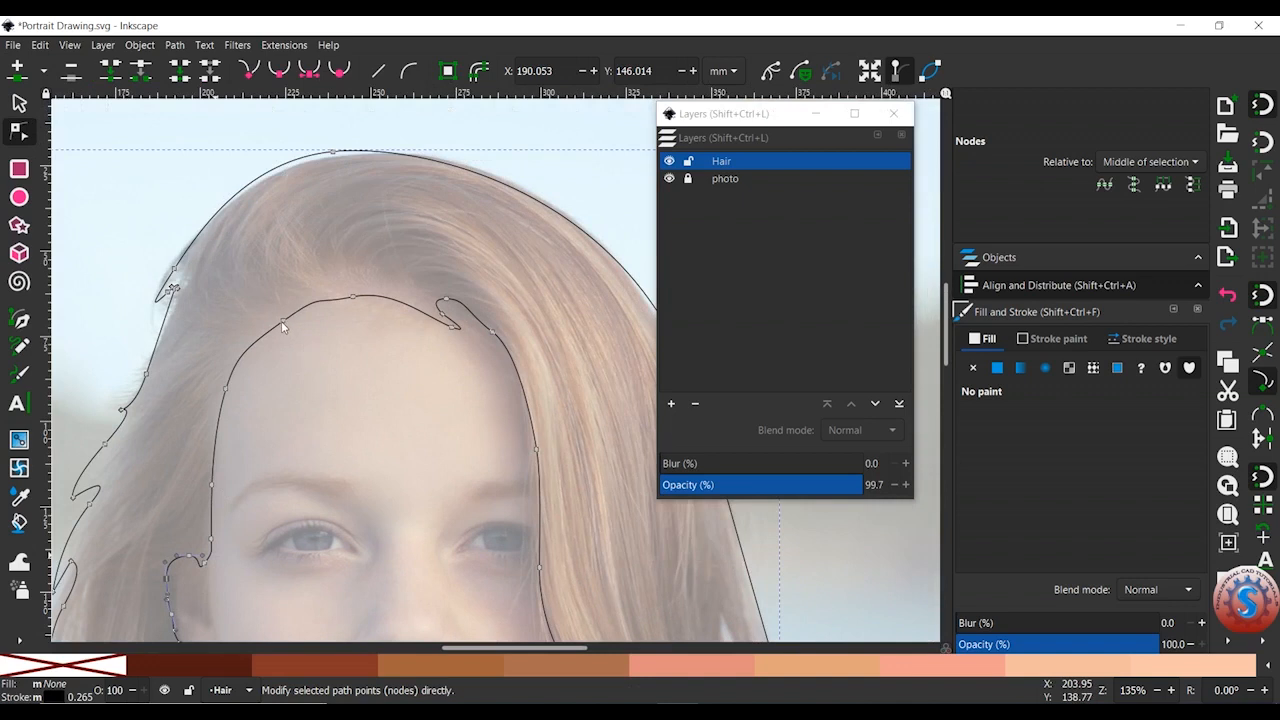
Fine-tune the inner hairline nodes above the forehead to match the photo.
left_click_drag(282, 321, 283, 317)
left_click_drag(353, 298, 271, 395)
scroll(375, 400, "up", 2)
scroll(375, 400, "right", 2)
Refine the nodes on the hair outline's outer right edge and the loose strand loop beside it.
left_click_drag(213, 285, 381, 326)
left_click_drag(646, 430, 351, 261)
left_click_drag(452, 420, 447, 414)
left_click_drag(452, 439, 433, 201)
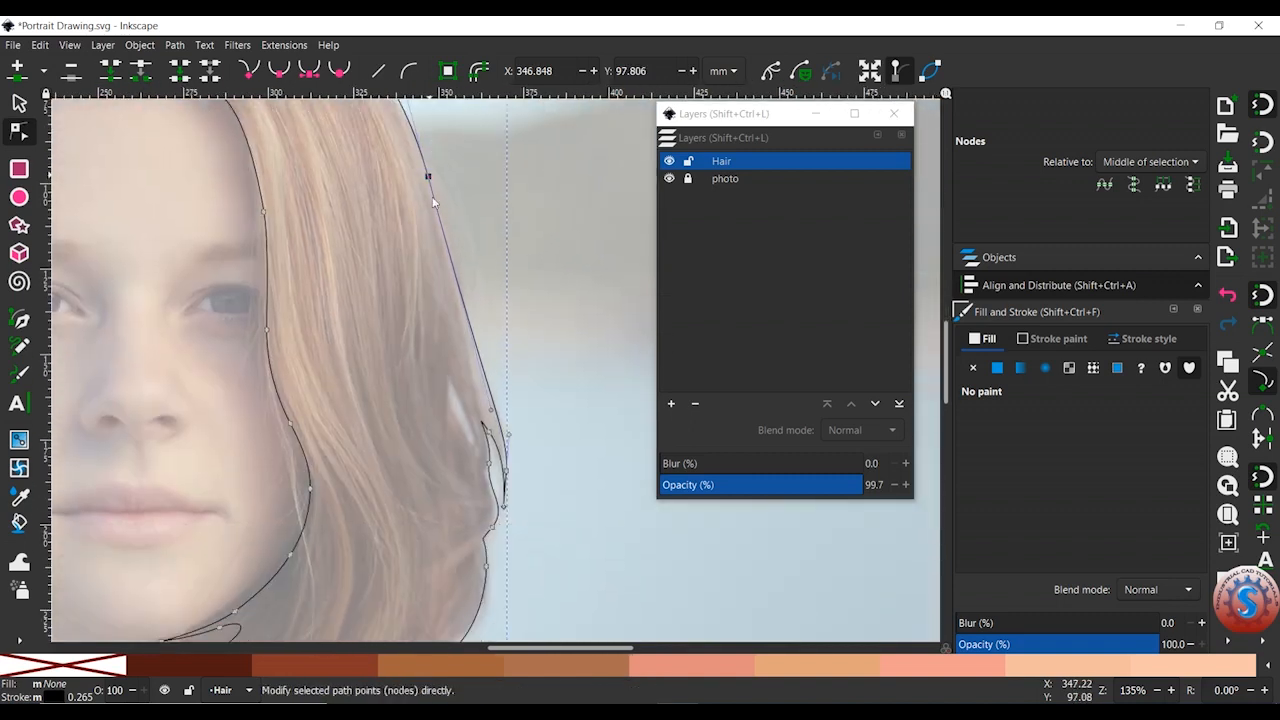
scroll(459, 311, "down", 3)
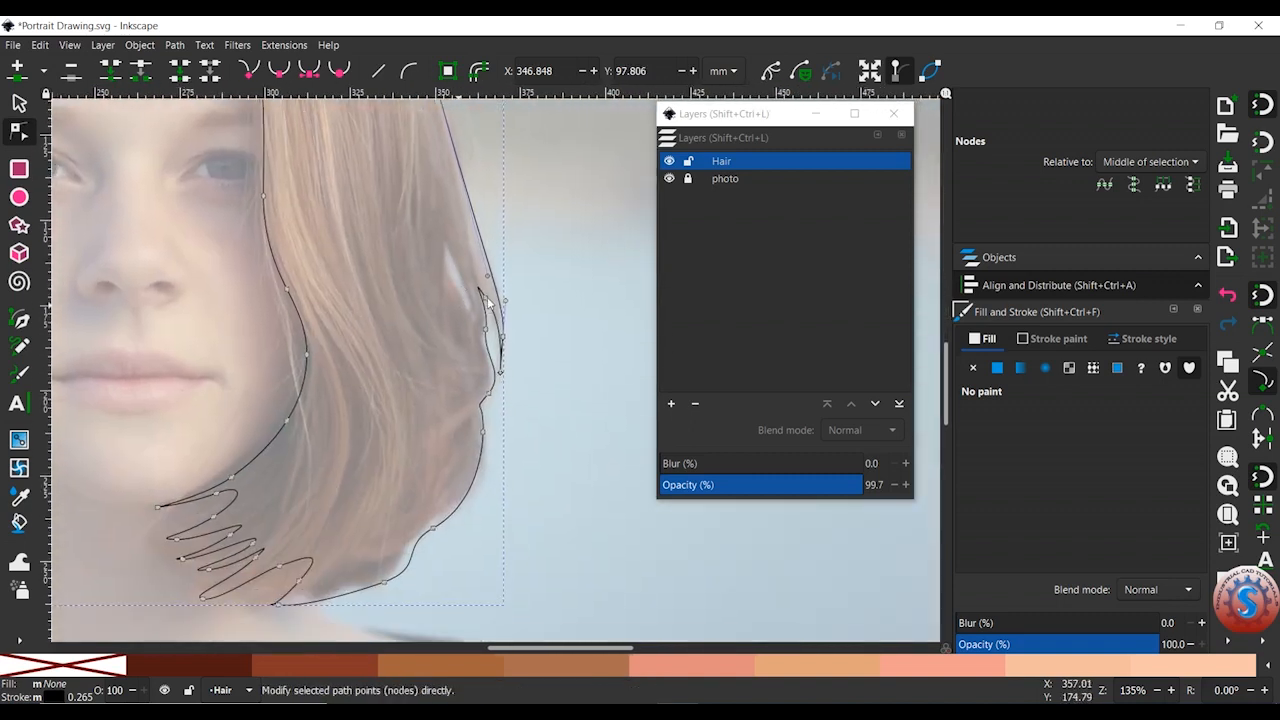
left_click_drag(487, 300, 496, 305)
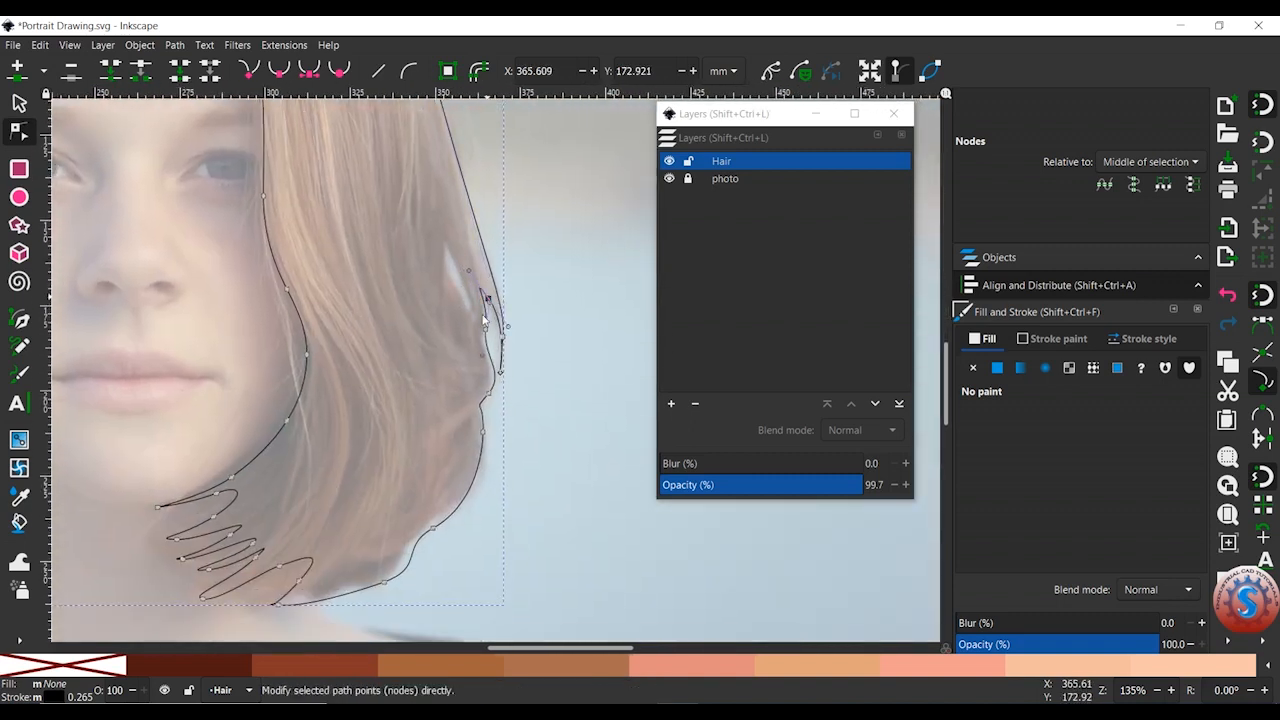
mouse_move(499, 377)
left_mouse_down()
mouse_move(503, 366)
mouse_move(474, 372)
left_mouse_up()
Pull the nodes on the lower right hair edge slightly inward to fit the photo.
scroll(503, 399, "down", 2)
scroll(418, 450, "down", 3)
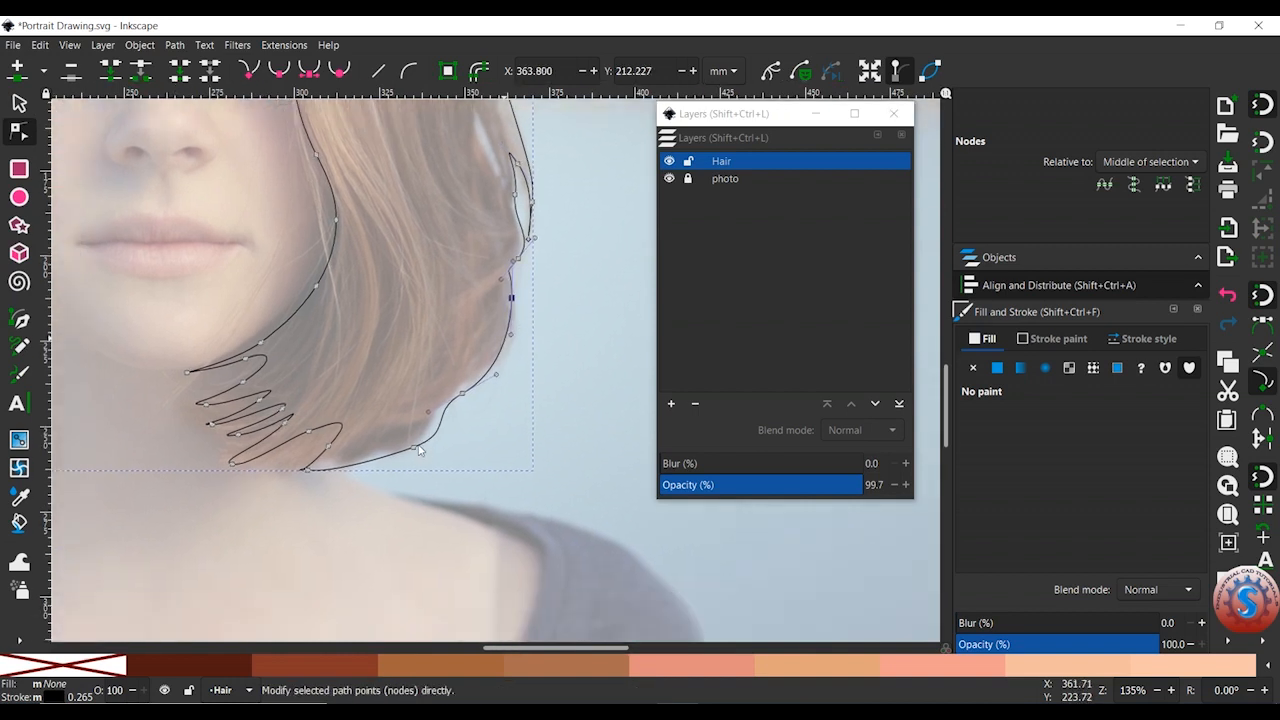
left_click_drag(414, 447, 410, 443)
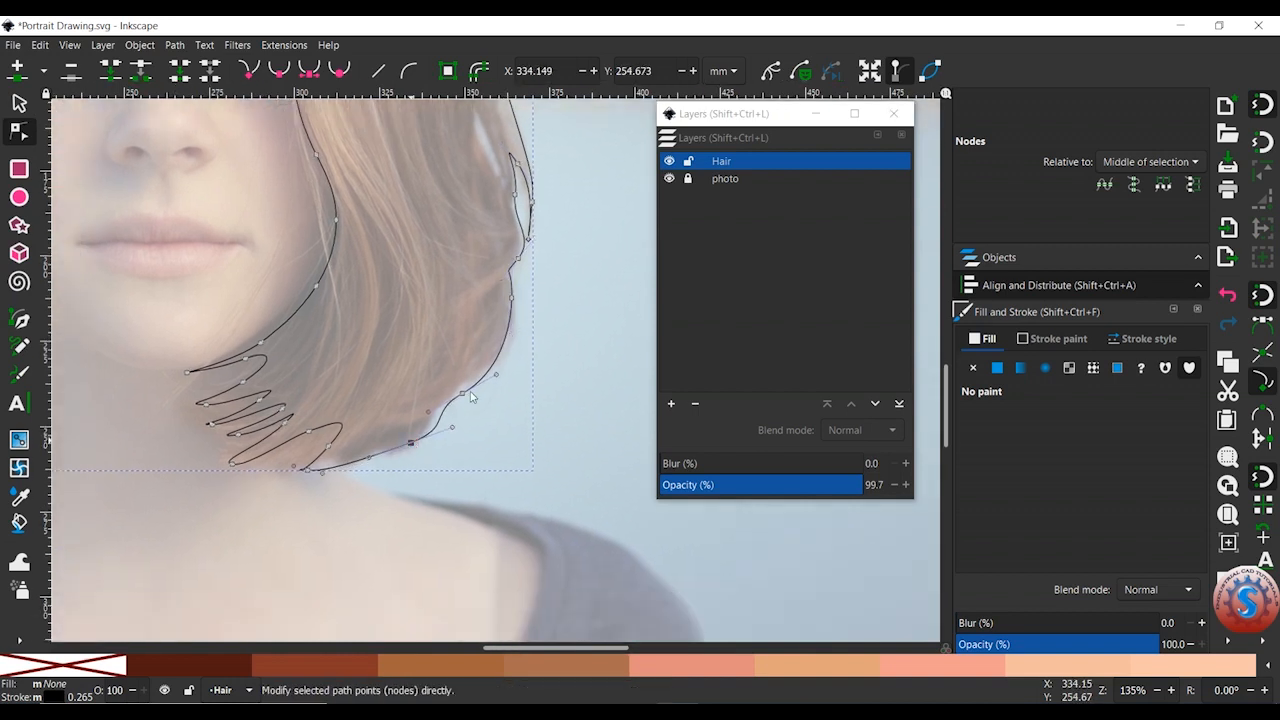
left_click_drag(462, 397, 458, 386)
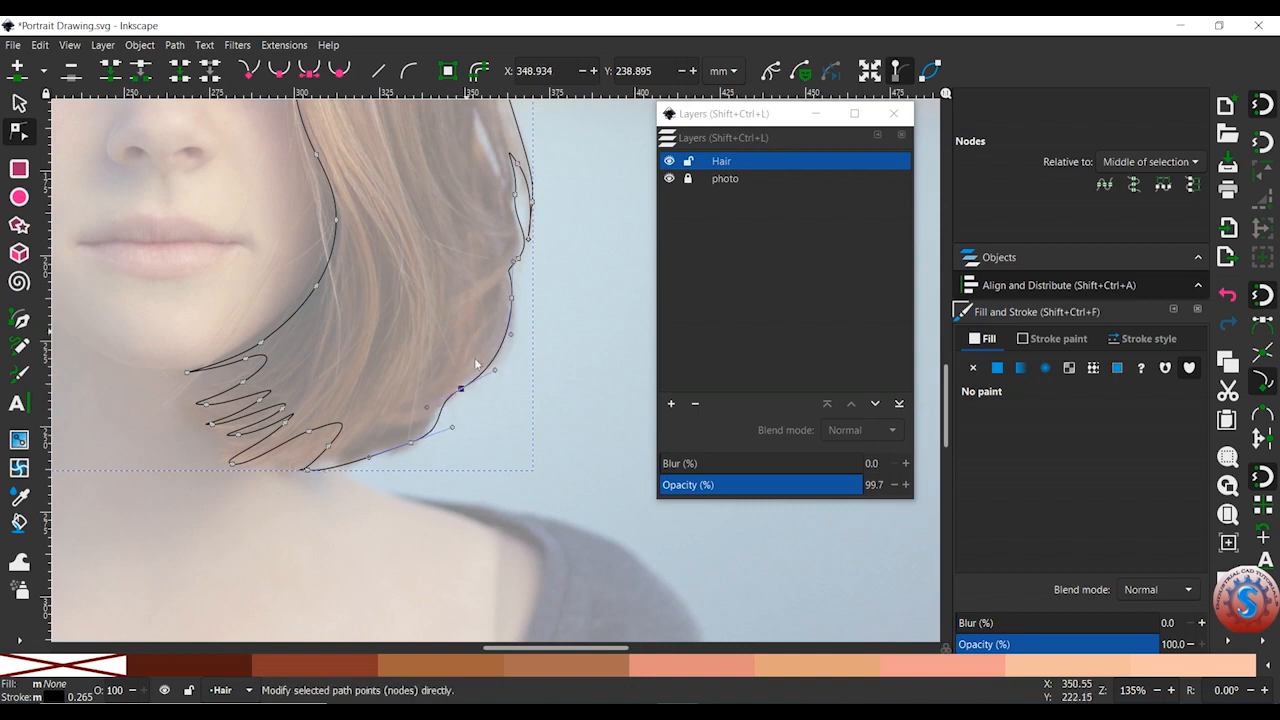
Adjust the inner hair edge nodes along the right cheek and jaw so the curve follows the face.
scroll(331, 378, "up", 3)
left_click_drag(331, 378, 352, 498)
mouse_move(405, 408)
left_mouse_down()
mouse_move(411, 534)
mouse_move(457, 322)
left_mouse_up()
left_click_drag(481, 429, 445, 424)
mouse_move(486, 379)
left_mouse_down()
mouse_move(510, 393)
mouse_move(497, 360)
mouse_move(476, 396)
left_mouse_up()
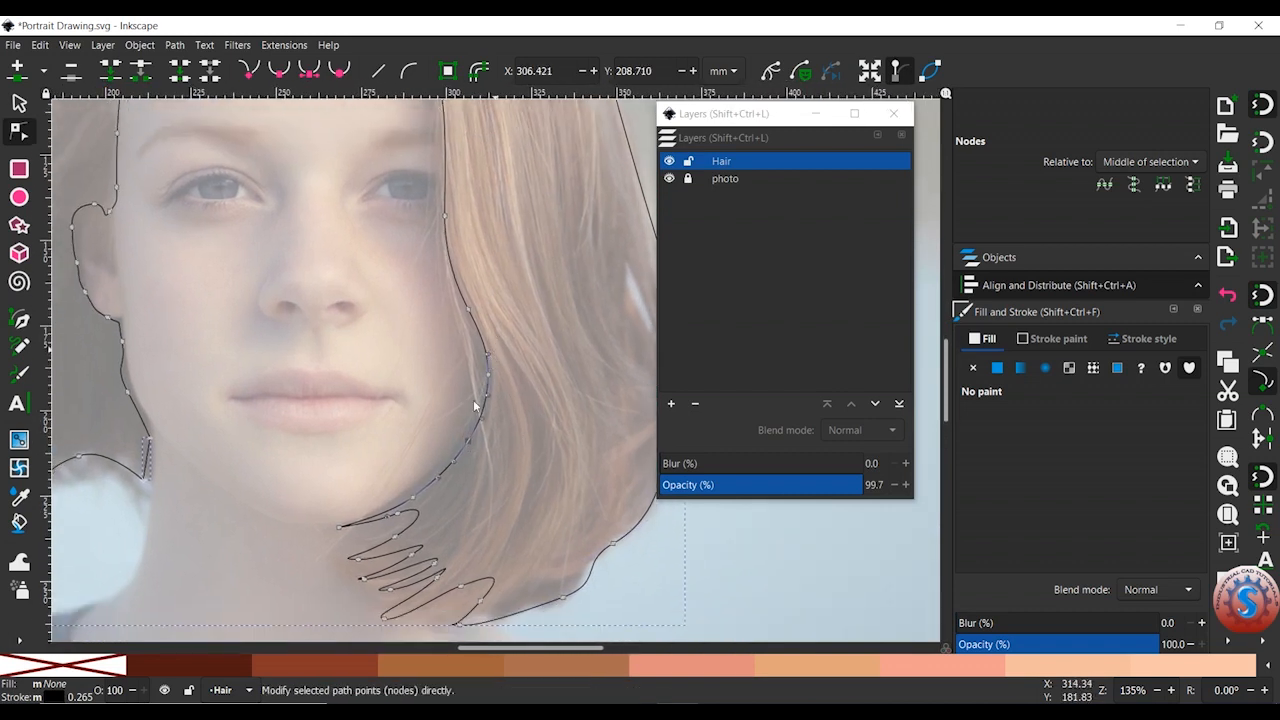
scroll(473, 399, "down", 4)
scroll(473, 399, "up", 2)
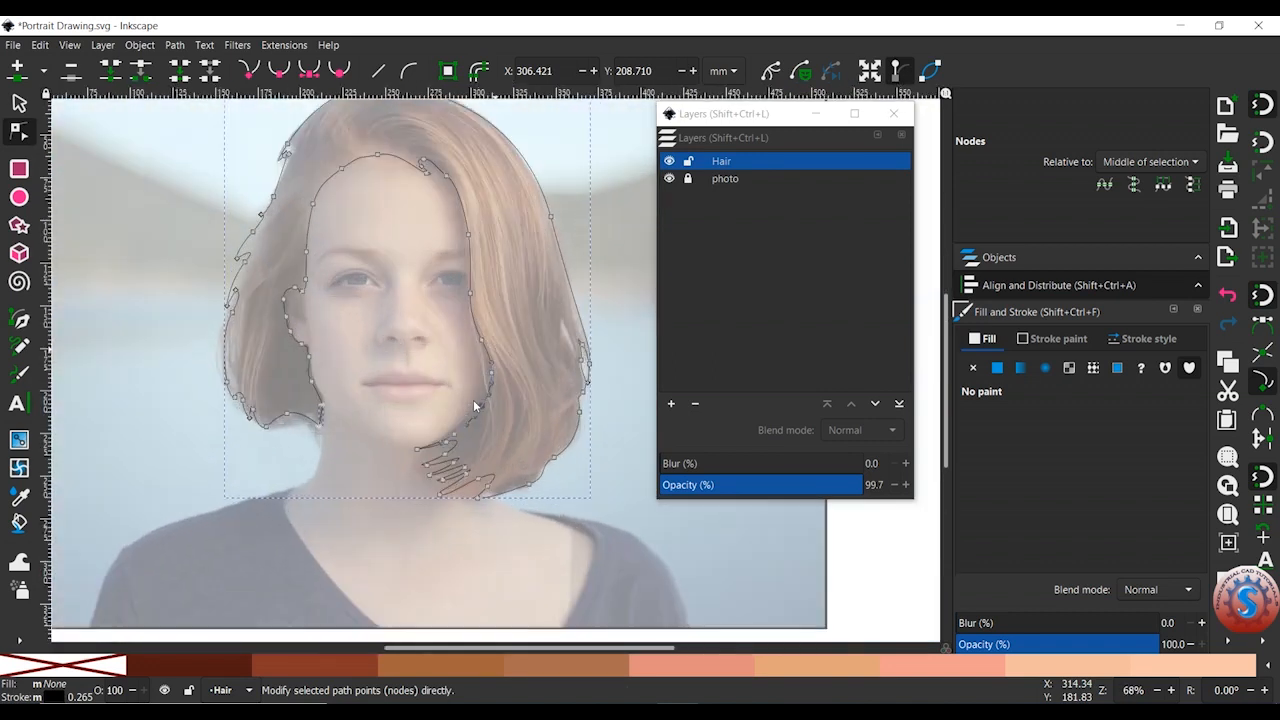
left_click_drag(473, 399, 444, 449)
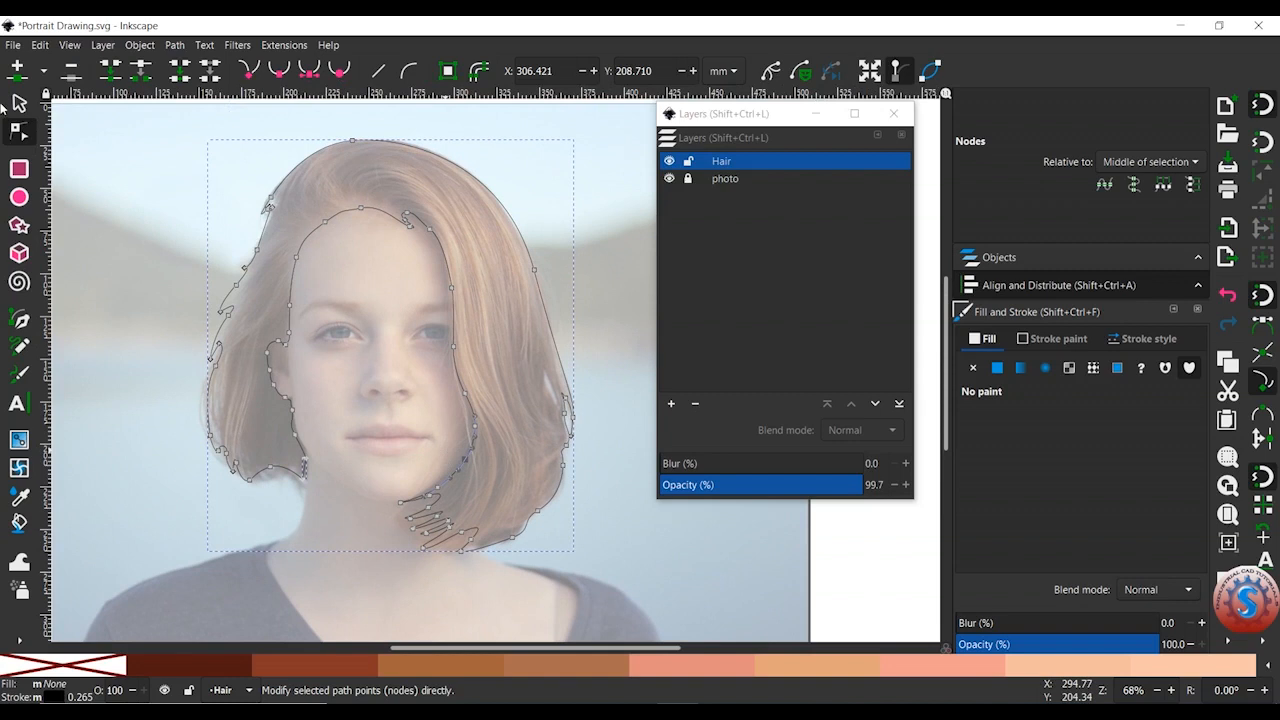
Select both hair paths together and fill them with the dark red-brown palette color #531912.
left_click(18, 103)
left_click(88, 277)
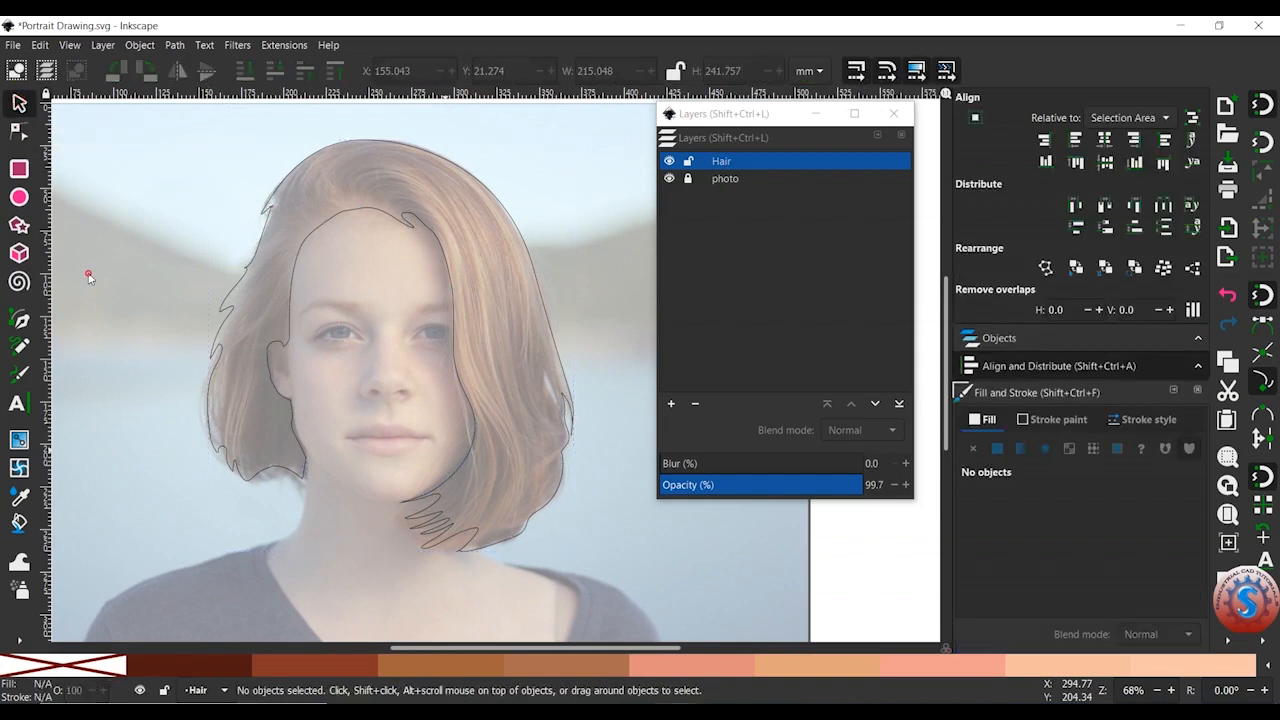
mouse_move(240, 307)
left_mouse_down()
mouse_move(221, 316)
mouse_move(254, 312)
mouse_move(245, 277)
mouse_move(230, 294)
left_mouse_up()
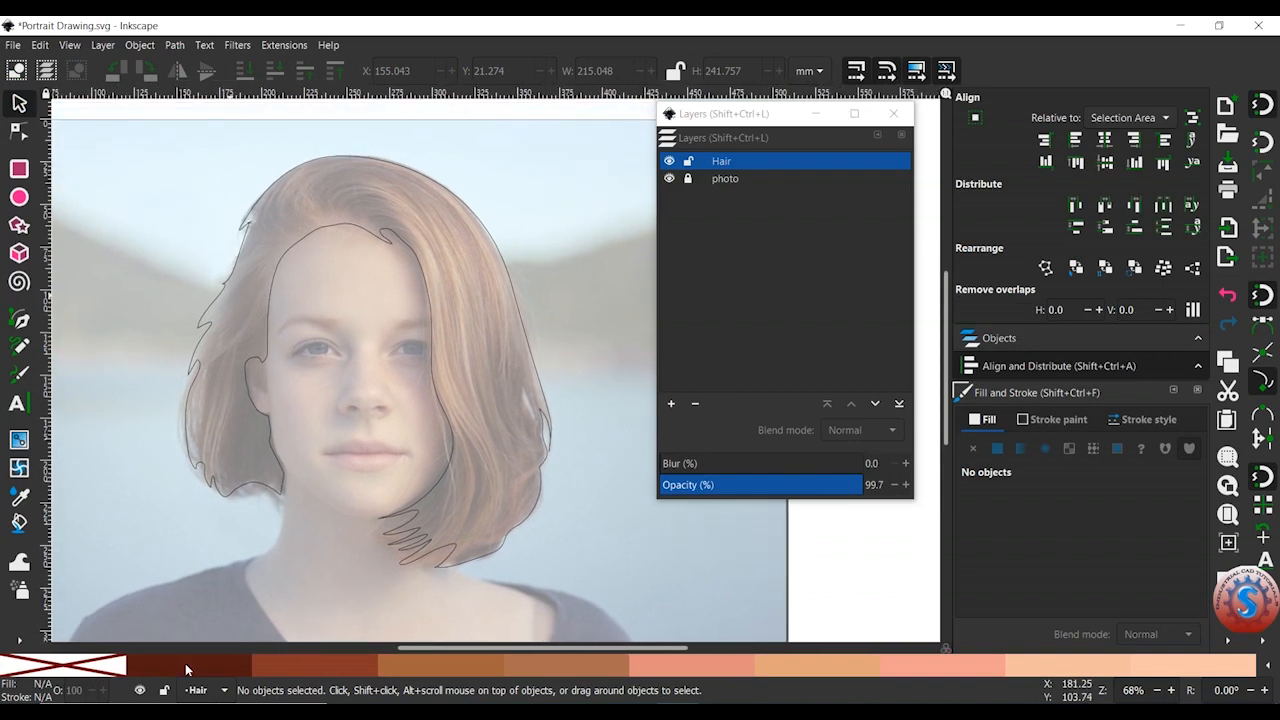
mouse_move(145, 145)
left_mouse_down()
mouse_move(214, 248)
mouse_move(596, 588)
left_mouse_up()
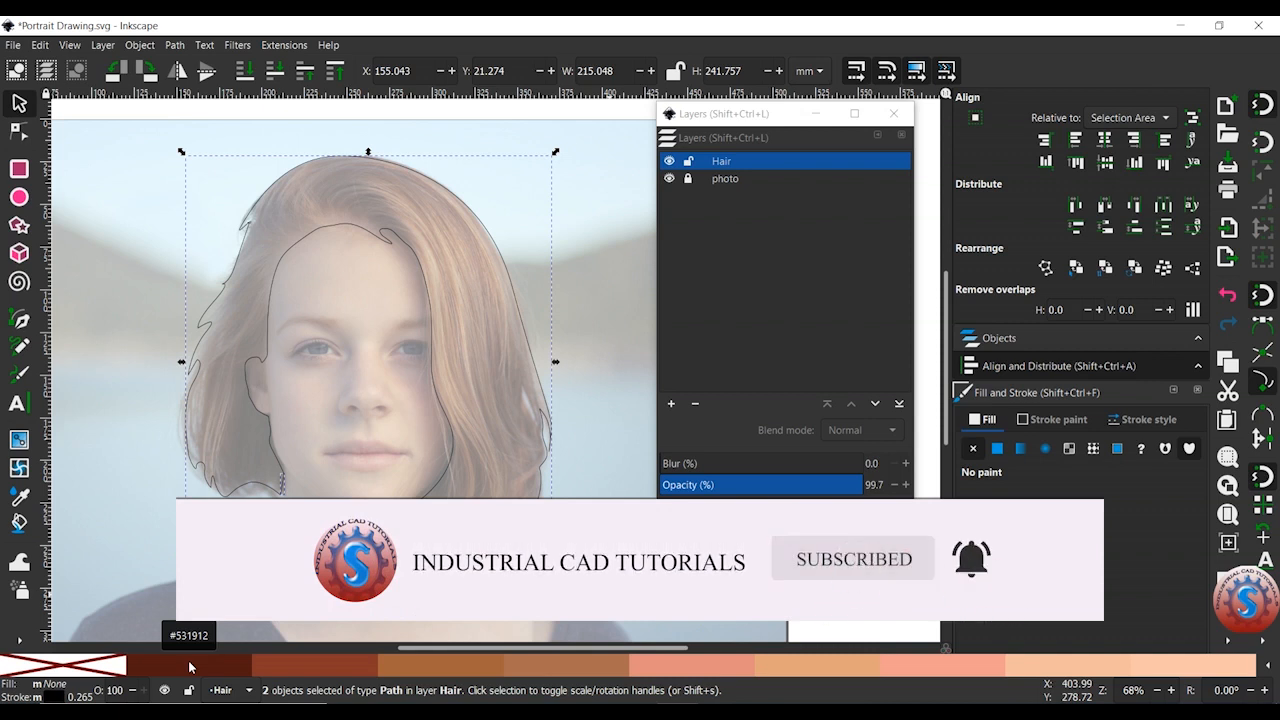
scroll(318, 420, "down", 1)
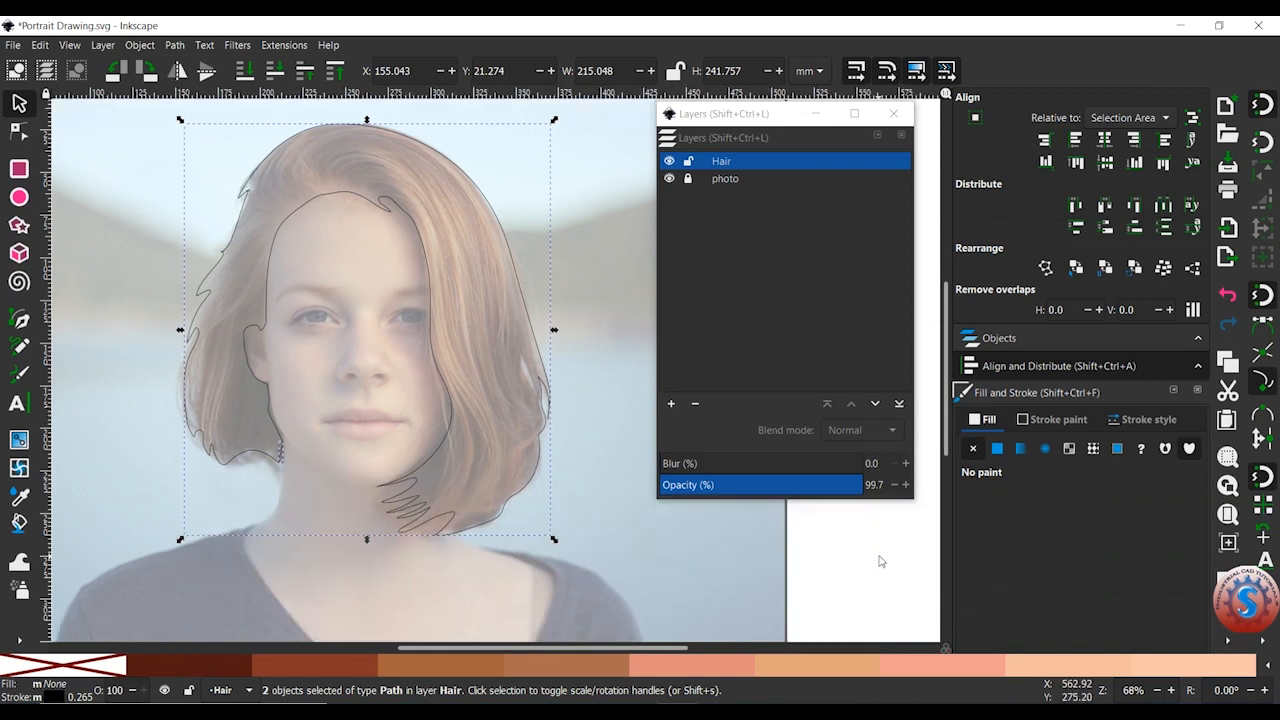
left_click(1088, 422)
left_click(1140, 420)
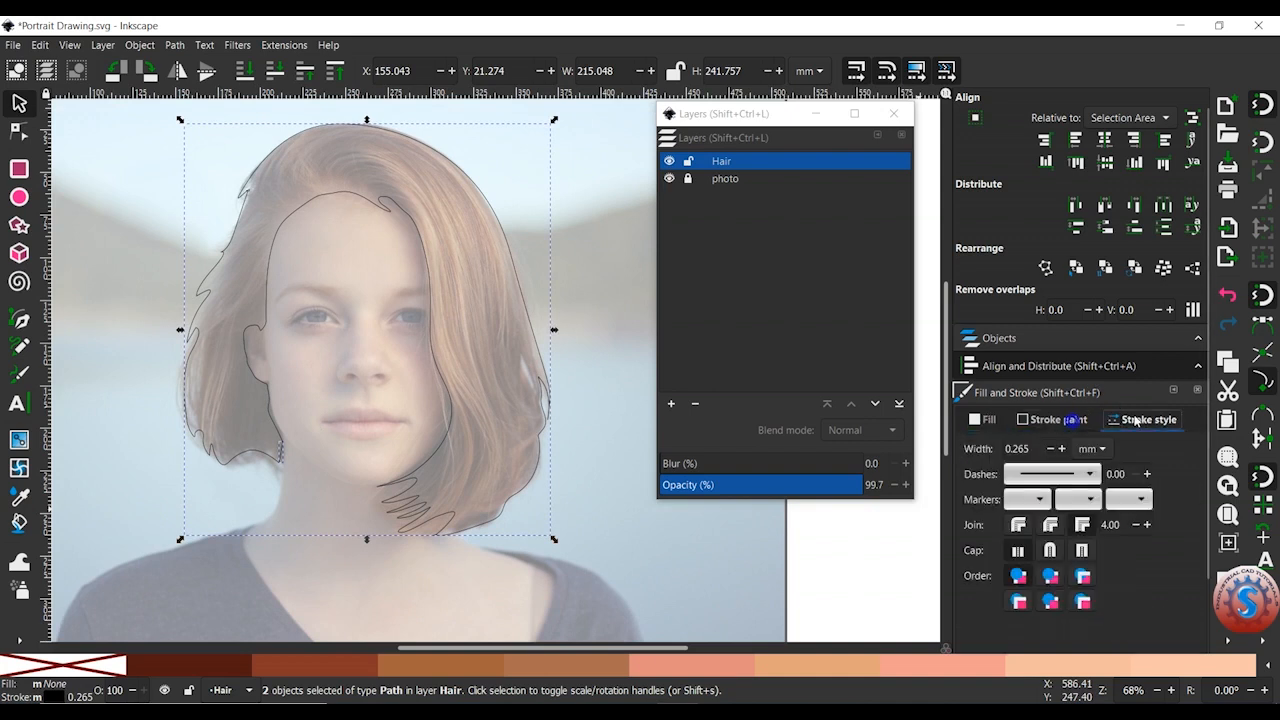
scroll(585, 458, "down", 1)
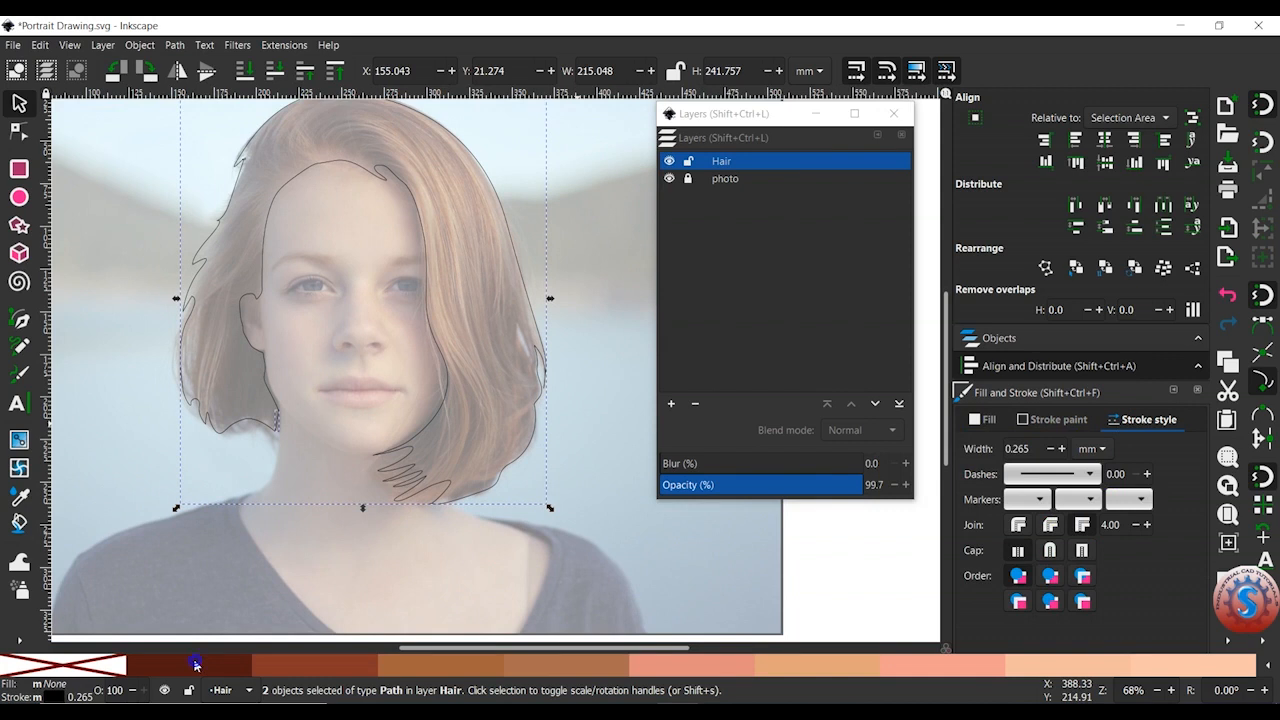
left_click(1050, 422)
left_click(999, 423)
left_click(1050, 421)
left_click(1124, 422)
left_click(1068, 423)
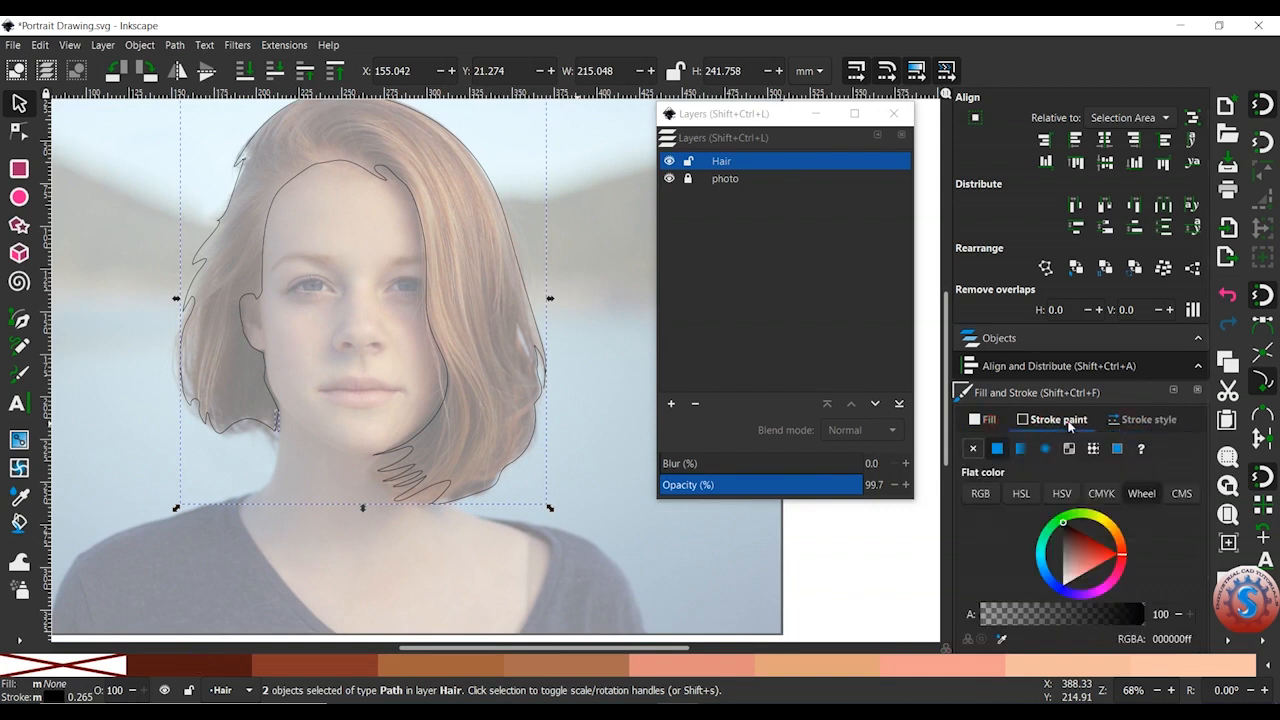
left_click(180, 666)
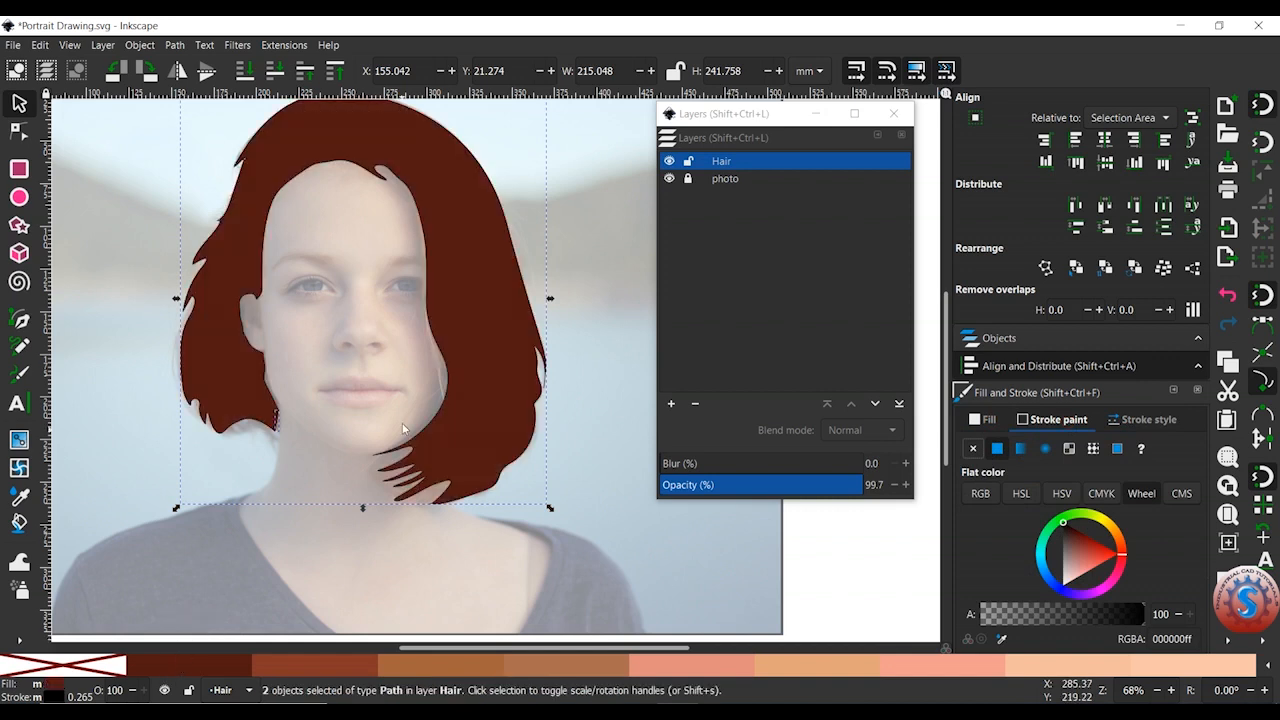
Try to change the stroke color of the hair paths with the color wheel.
scroll(403, 428, "up", 2)
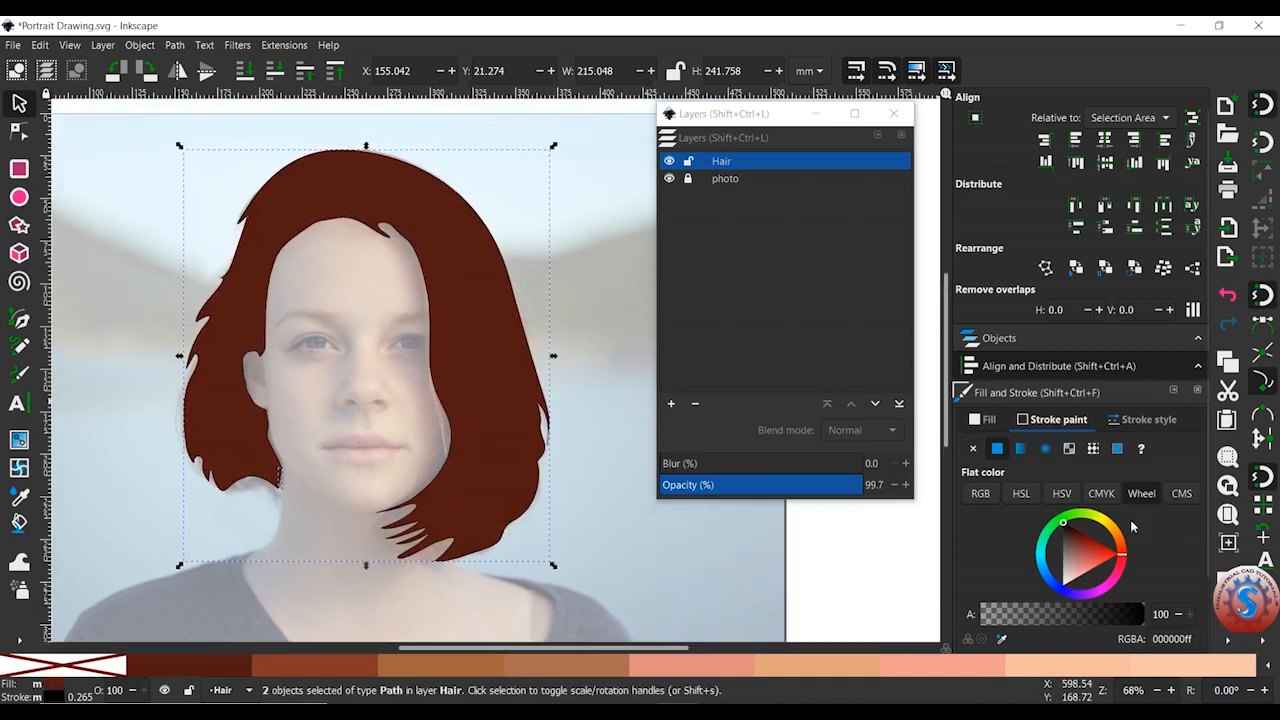
left_click(1134, 421)
left_click(1080, 426)
left_click(1138, 421)
left_click(1052, 423)
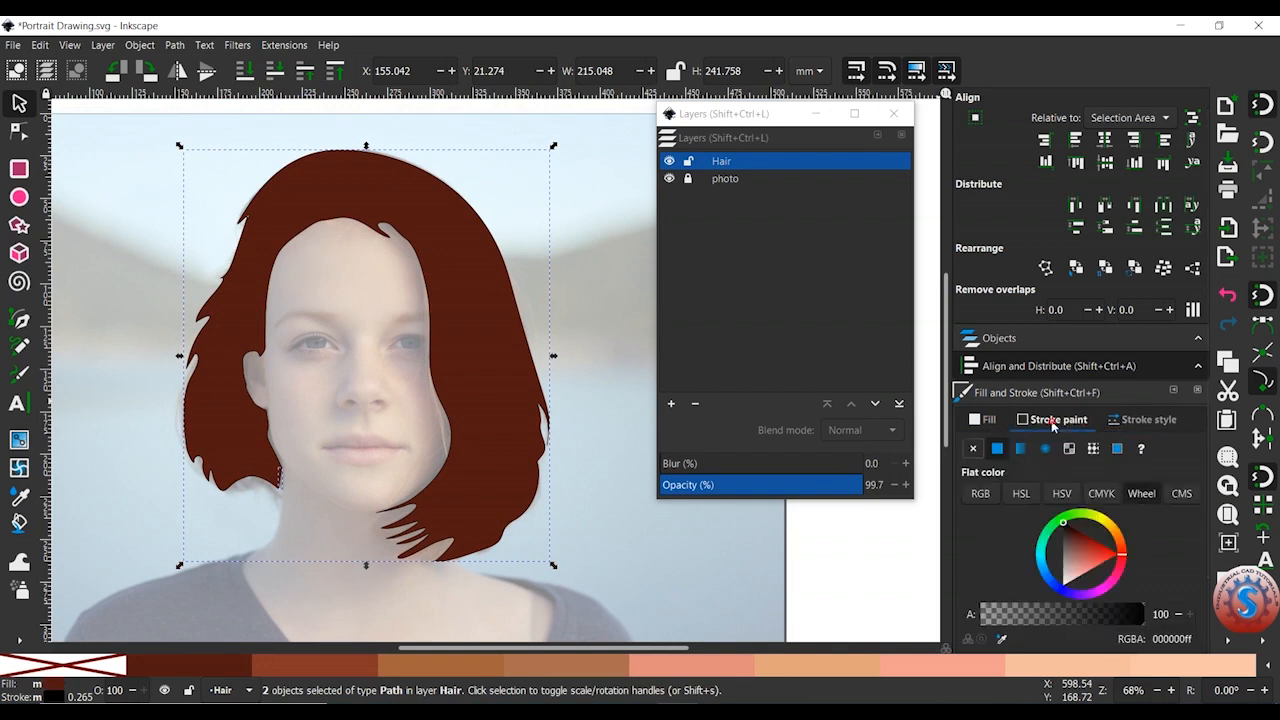
left_click(1063, 524)
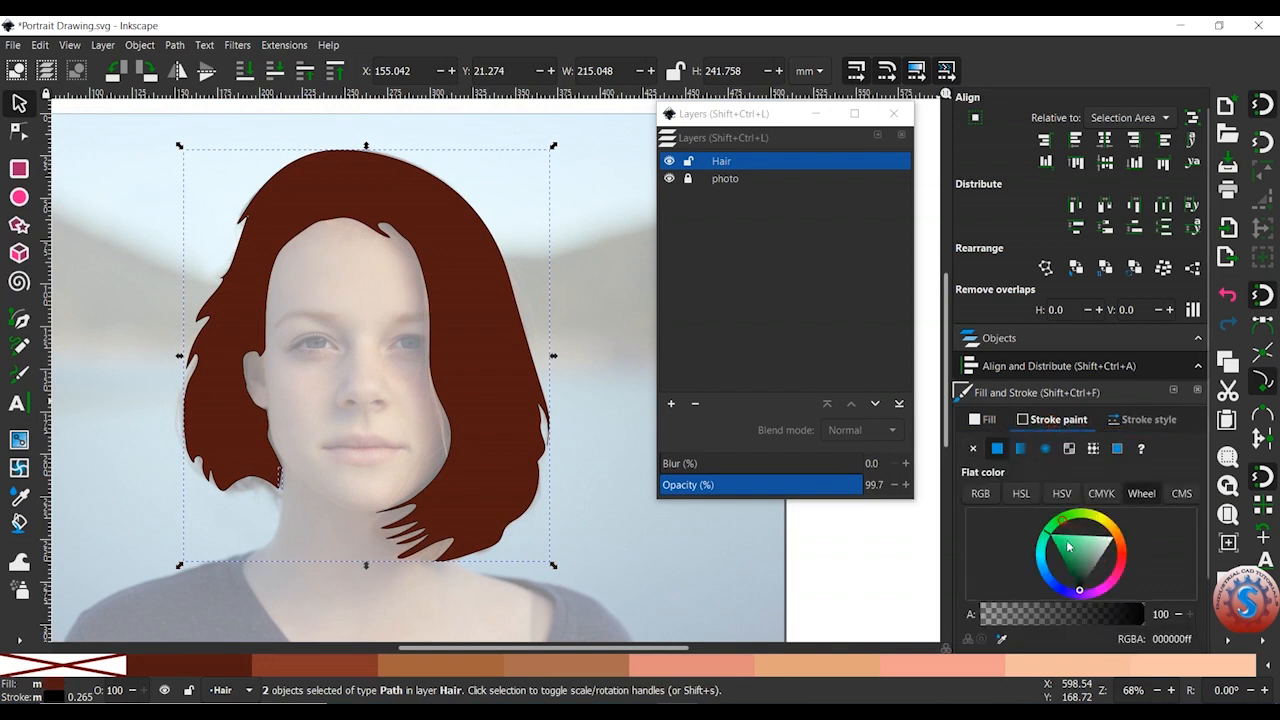
mouse_move(1058, 577)
left_mouse_down()
mouse_move(1072, 563)
mouse_move(1058, 596)
left_mouse_up()
Lighten the fill of the hair paths to the red-brown 752b22 using the color wheel.
left_click(987, 420)
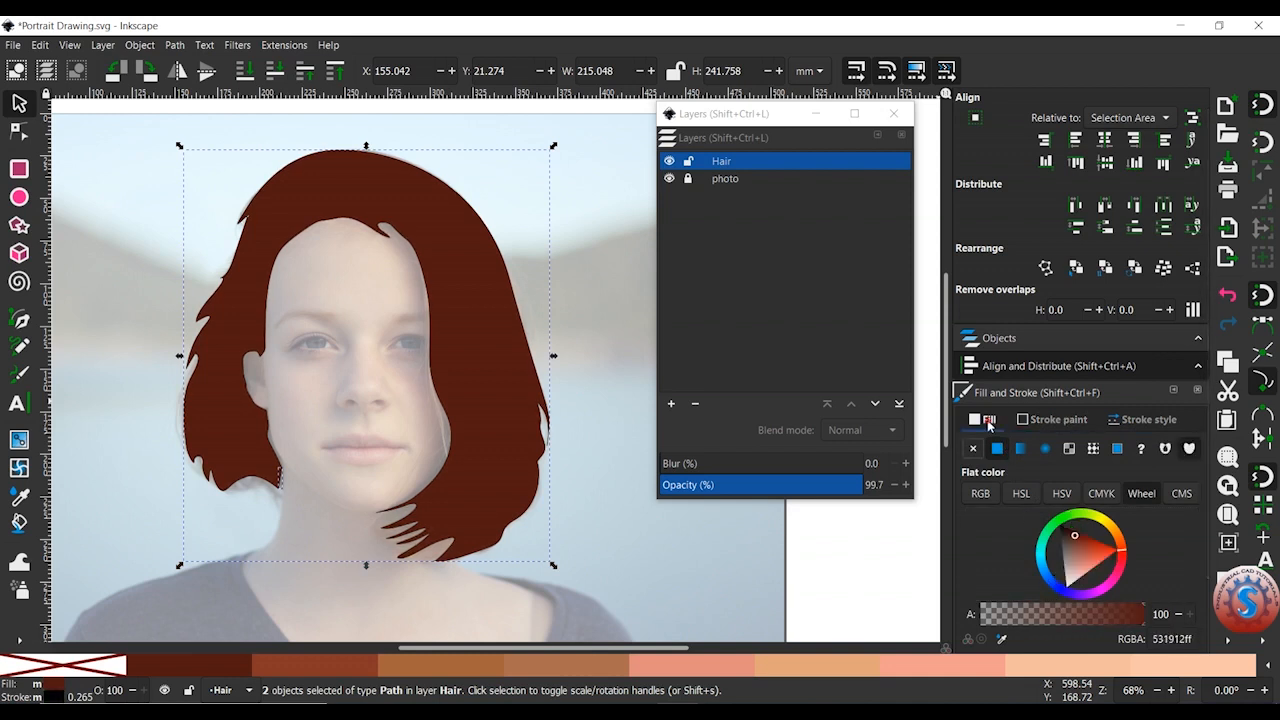
left_click(1057, 532)
left_click_drag(1057, 532, 1079, 541)
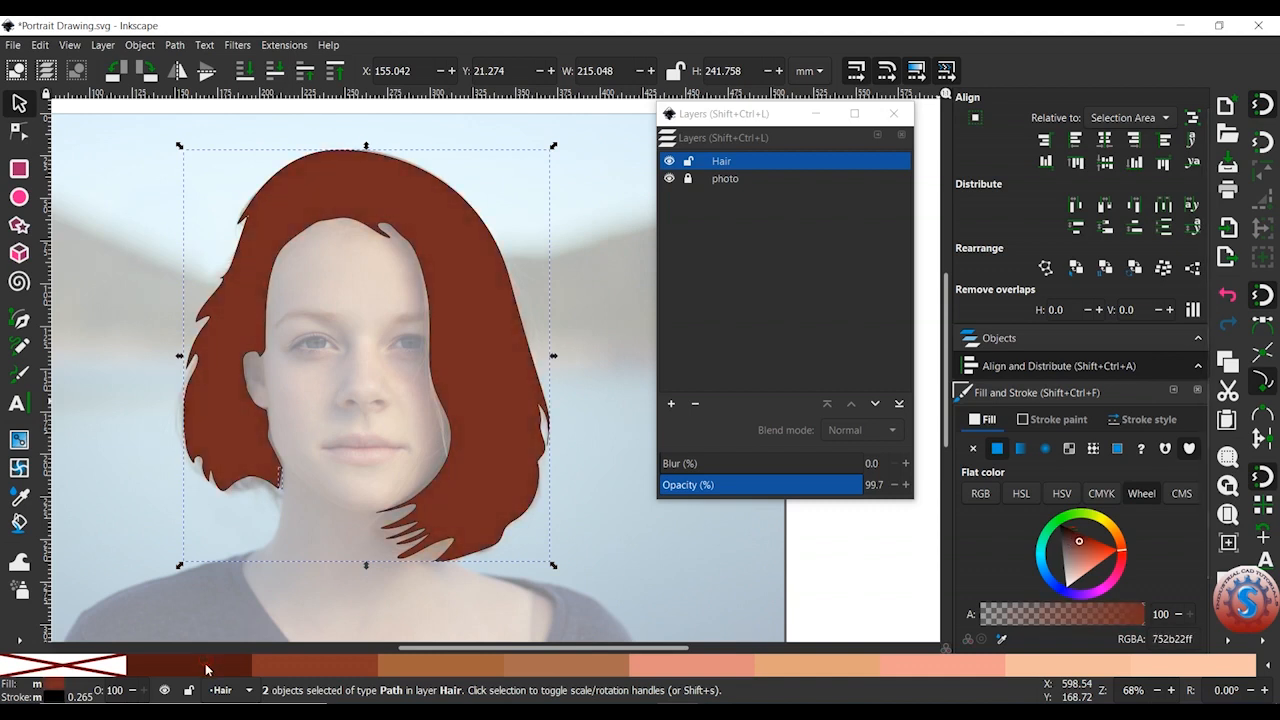
Set the stroke width of both hair paths to 3 mm and clear the selection.
left_click(1045, 421)
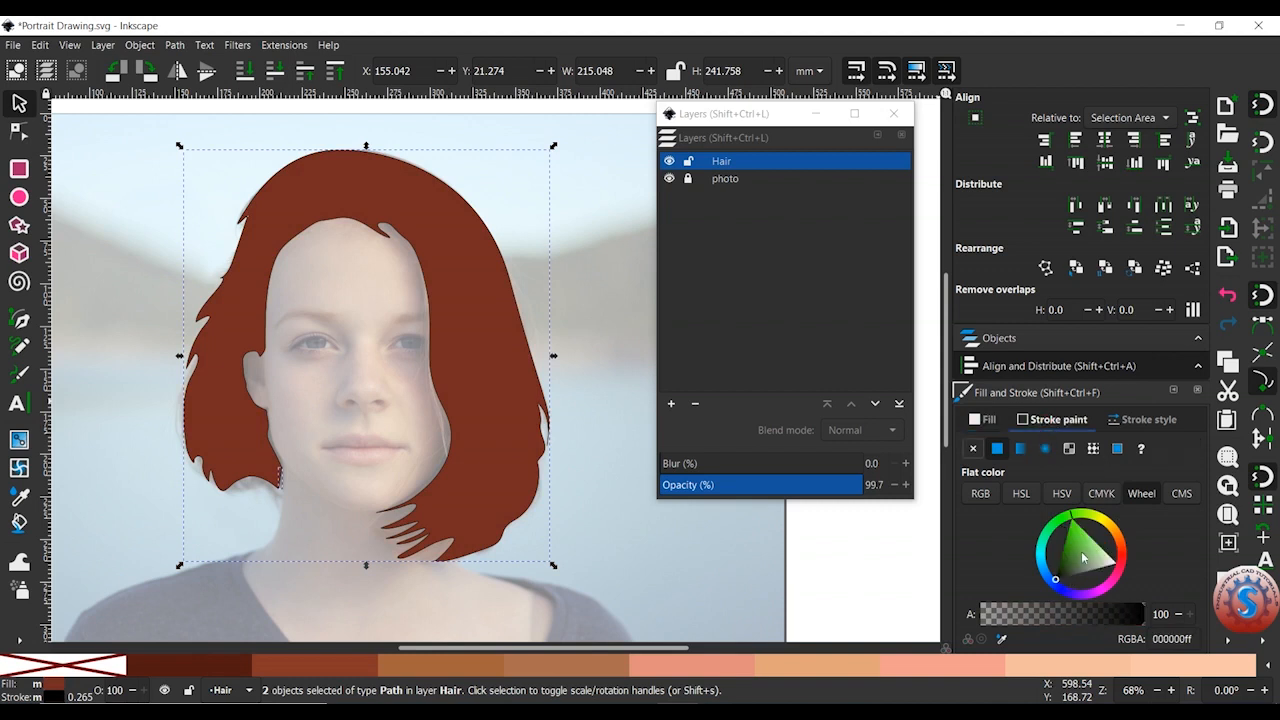
mouse_move(1057, 578)
left_mouse_down()
mouse_move(1074, 569)
mouse_move(1051, 588)
left_mouse_up()
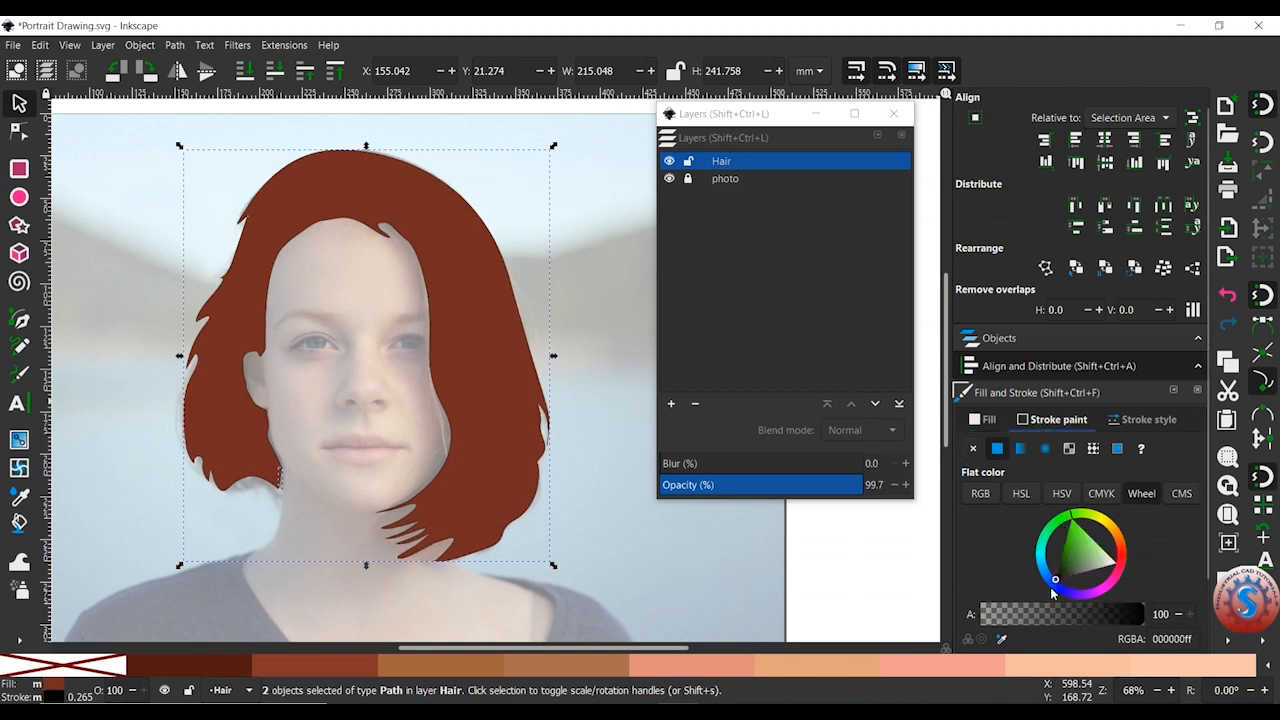
left_click(1033, 448)
key("BackSpace")
key("BackSpace")
key("BackSpace")
key("BackSpace")
key("BackSpace")
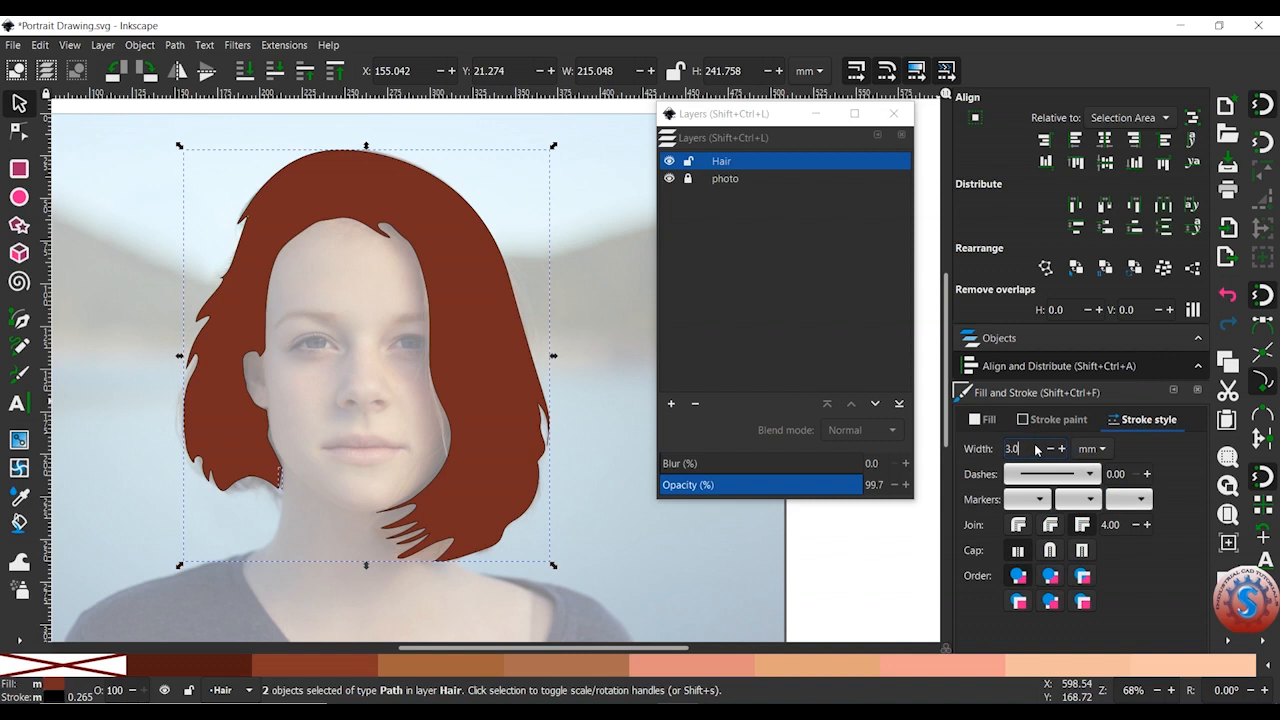
left_click(850, 548)
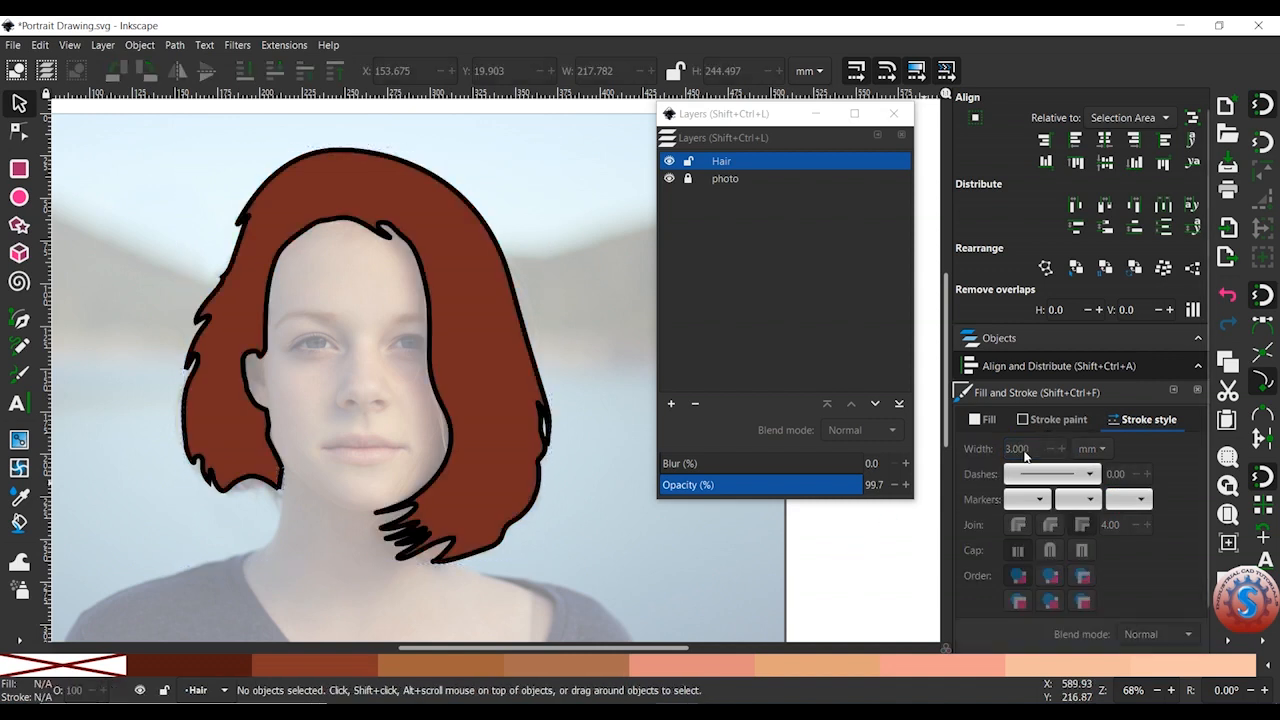
Set the stroke width of the large hair path to 2 mm and clear the selection.
left_click(545, 417)
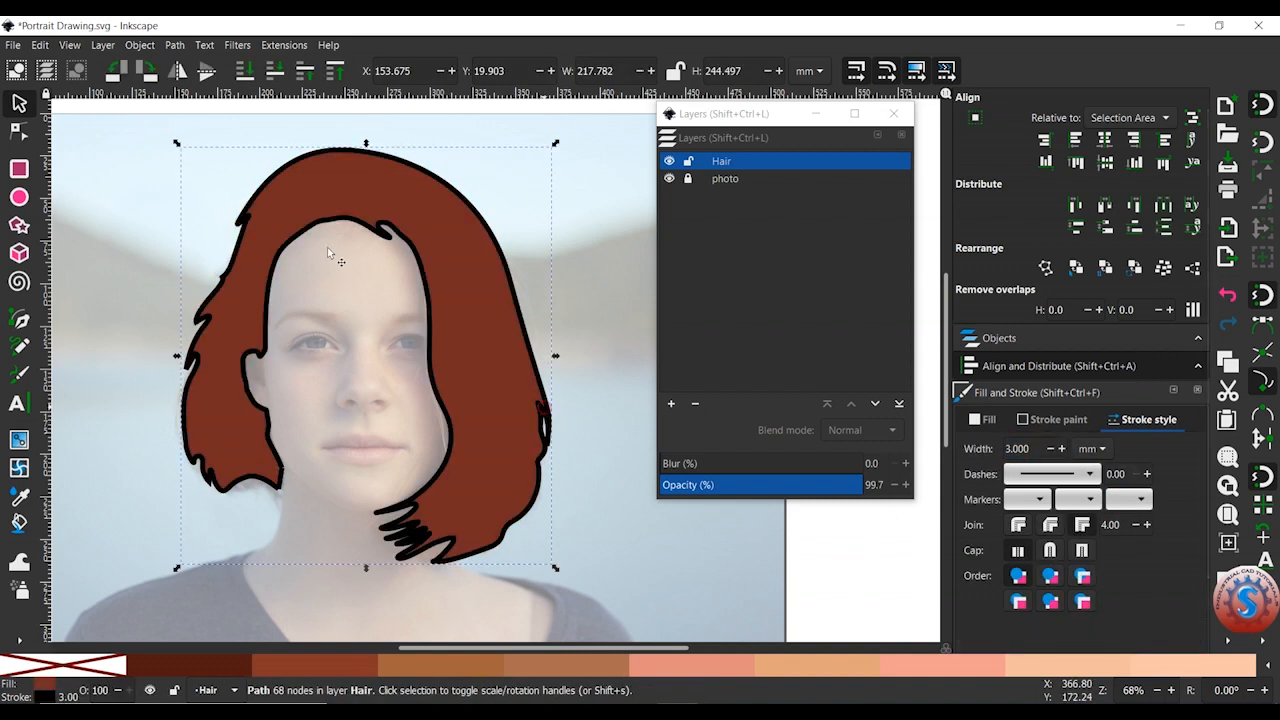
triple_click(1035, 449)
type("2.0")
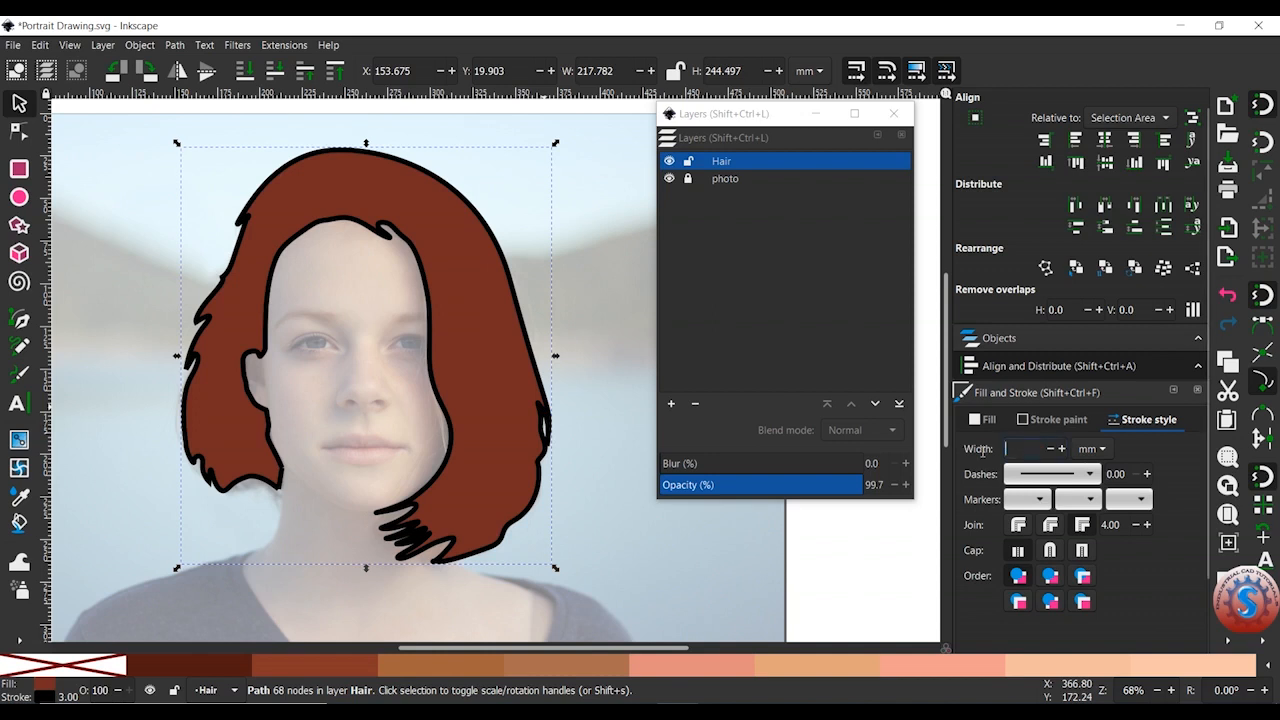
left_click(844, 571)
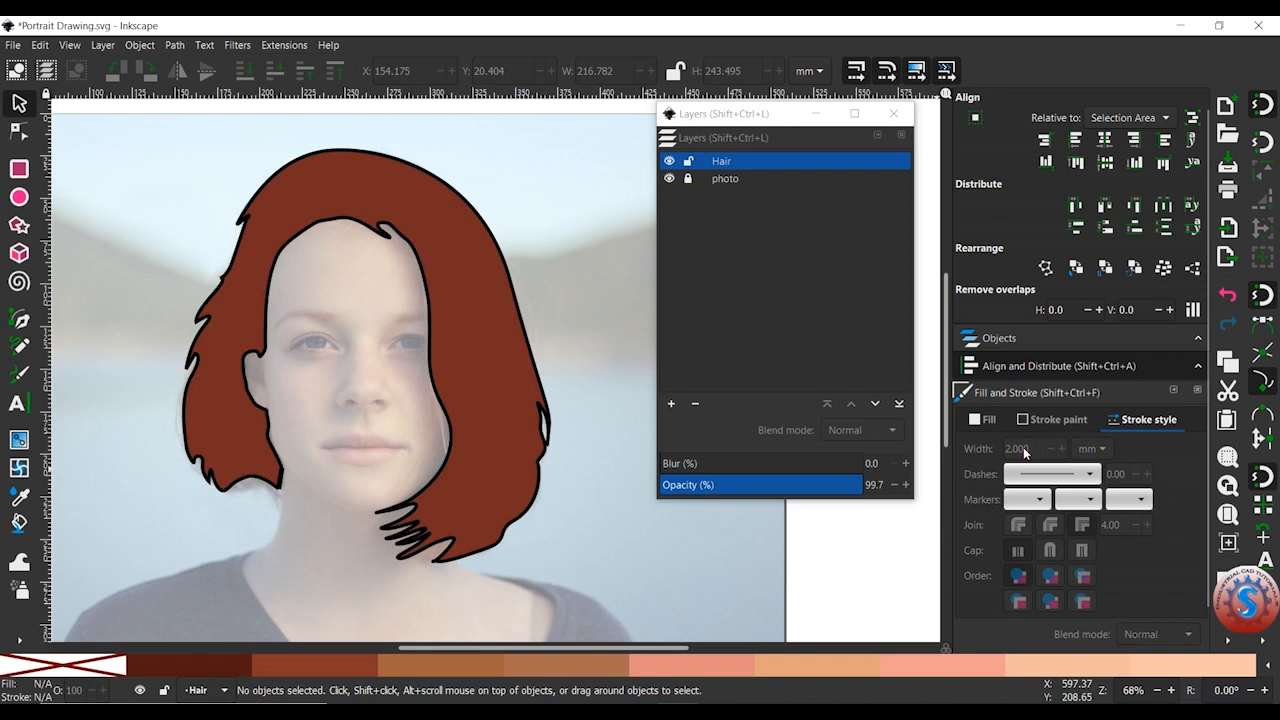
Set the stroke width of the large hair path to 1 mm and clear the selection.
left_click(550, 414)
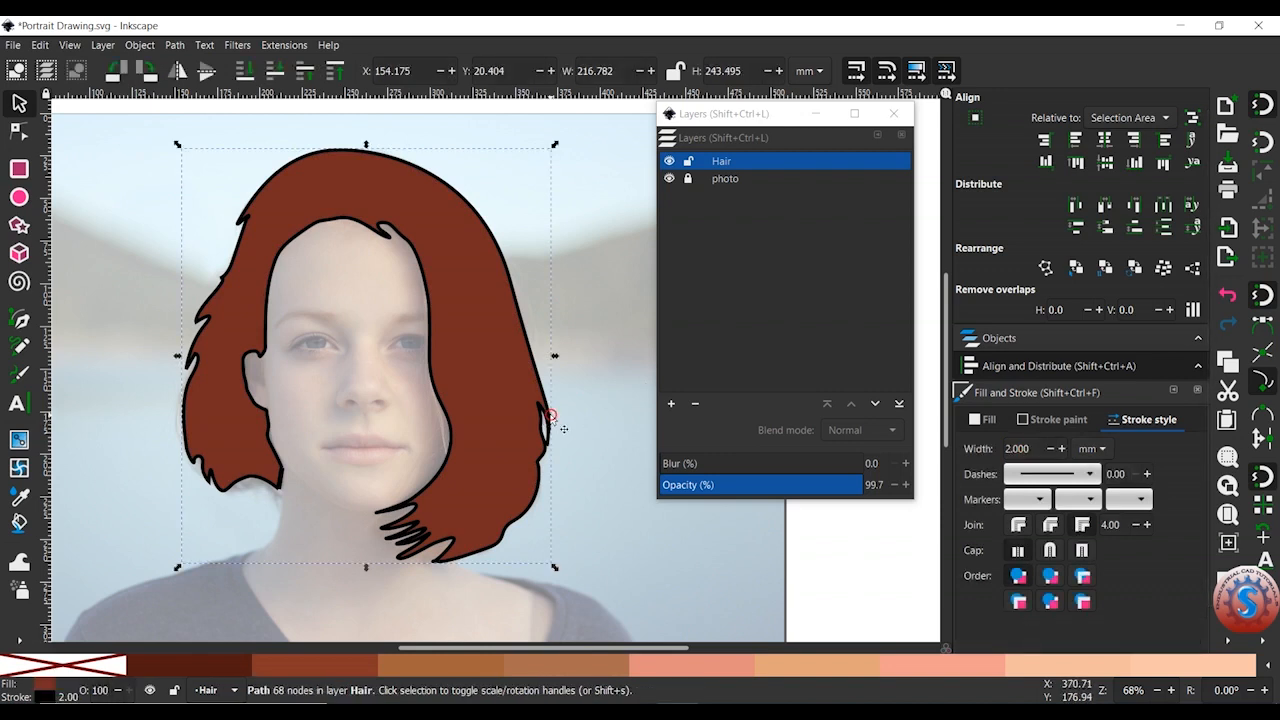
left_click_drag(1030, 448, 962, 448)
type("1.0")
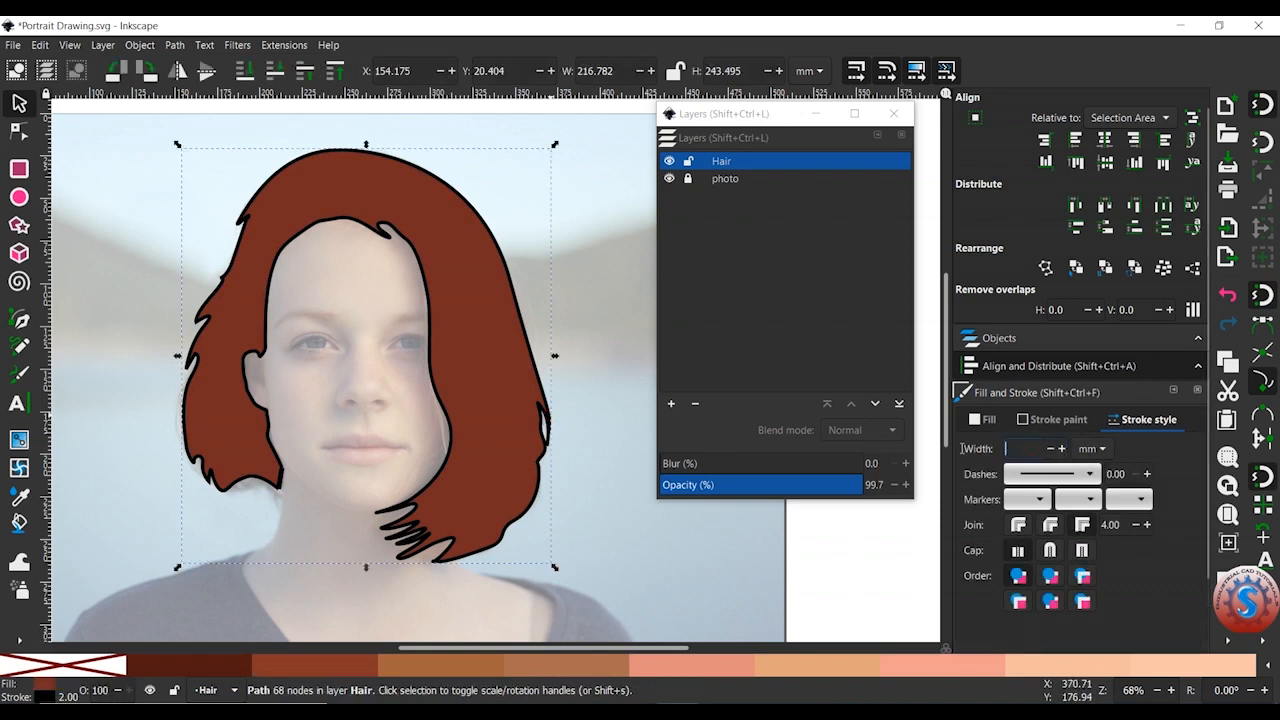
left_click(845, 540)
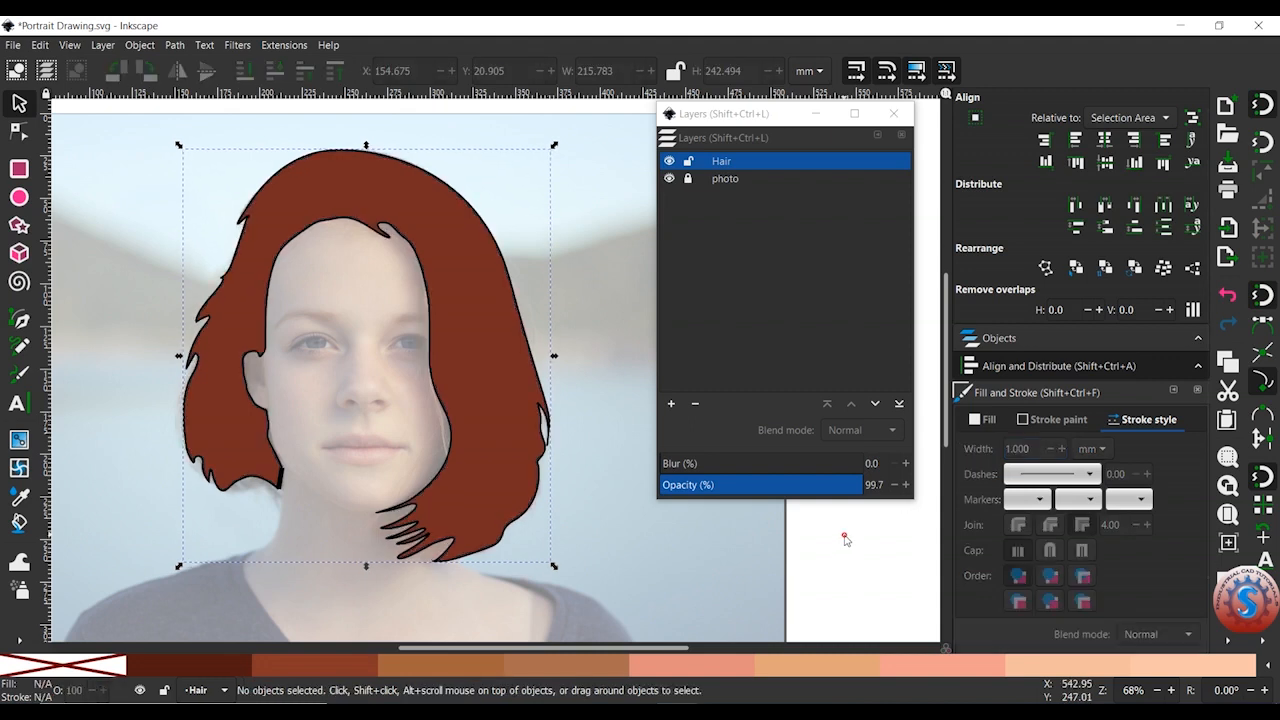
Examine the hair outline up close around the lower hair tips, the crown and the outer edges against the photo.
mouse_move(551, 460)
left_mouse_down()
mouse_move(535, 439)
mouse_move(545, 454)
mouse_move(610, 397)
left_mouse_up()
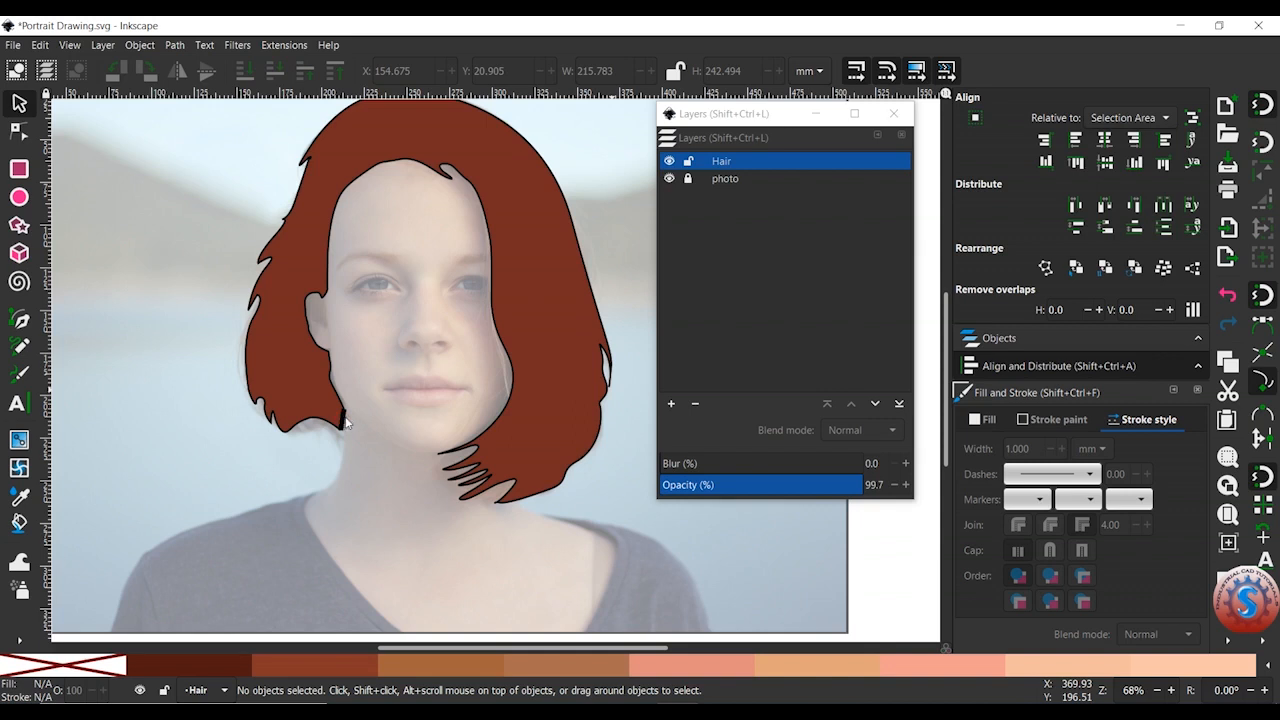
left_click_drag(351, 416, 297, 456)
mouse_move(511, 390)
left_mouse_down()
mouse_move(490, 398)
mouse_move(593, 336)
left_mouse_up()
scroll(490, 398, "up", 1)
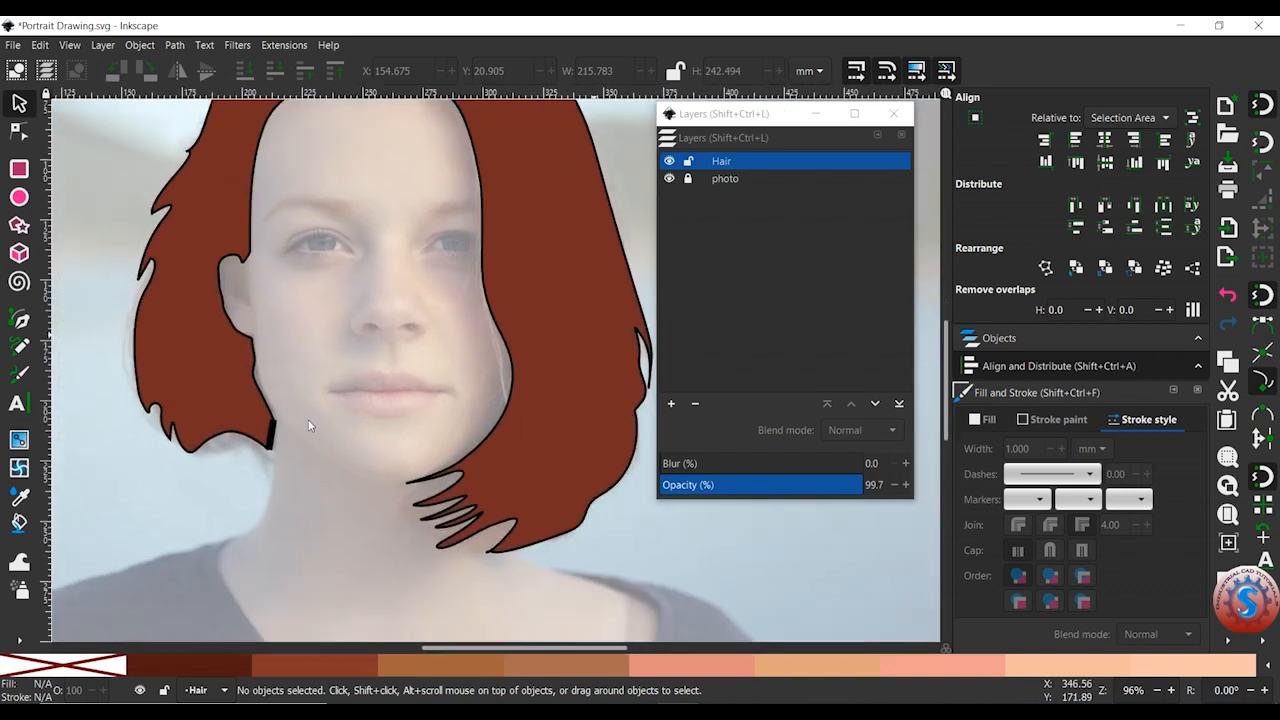
left_click_drag(340, 364, 278, 528)
mouse_move(399, 382)
left_mouse_down()
mouse_move(395, 436)
mouse_move(425, 319)
mouse_move(416, 339)
mouse_move(471, 423)
mouse_move(485, 323)
left_mouse_up()
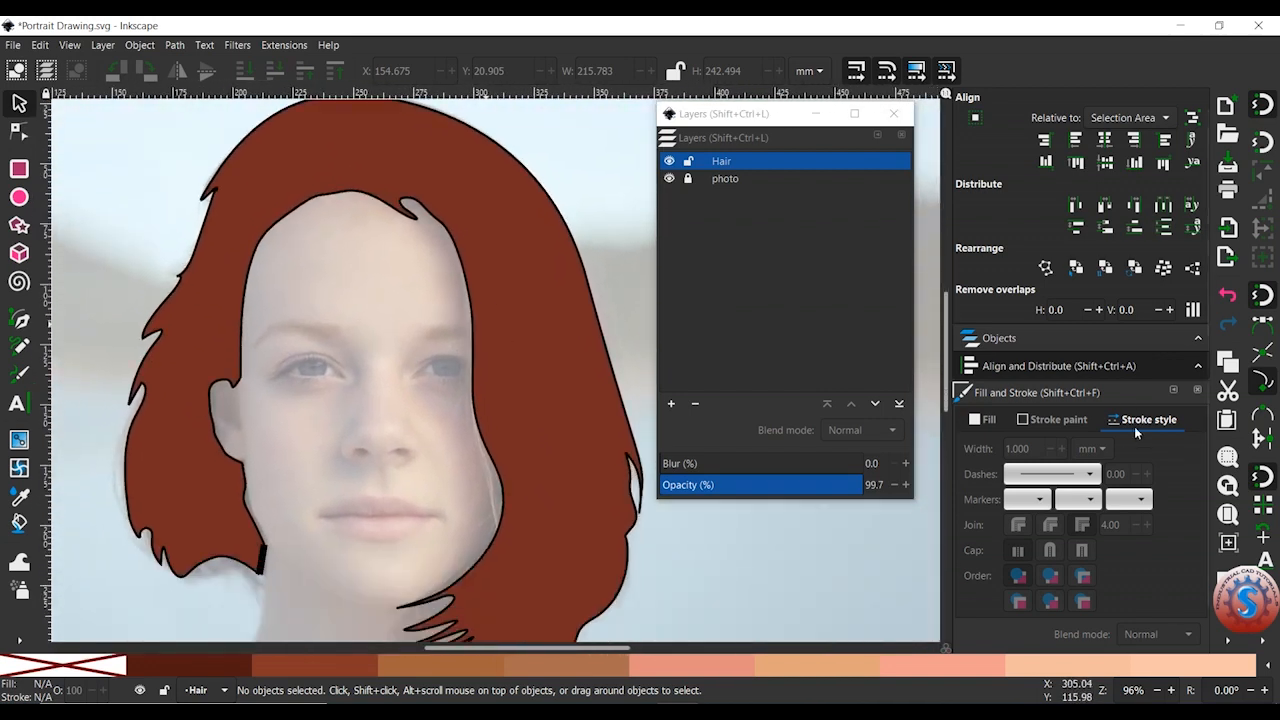
left_click(1083, 422)
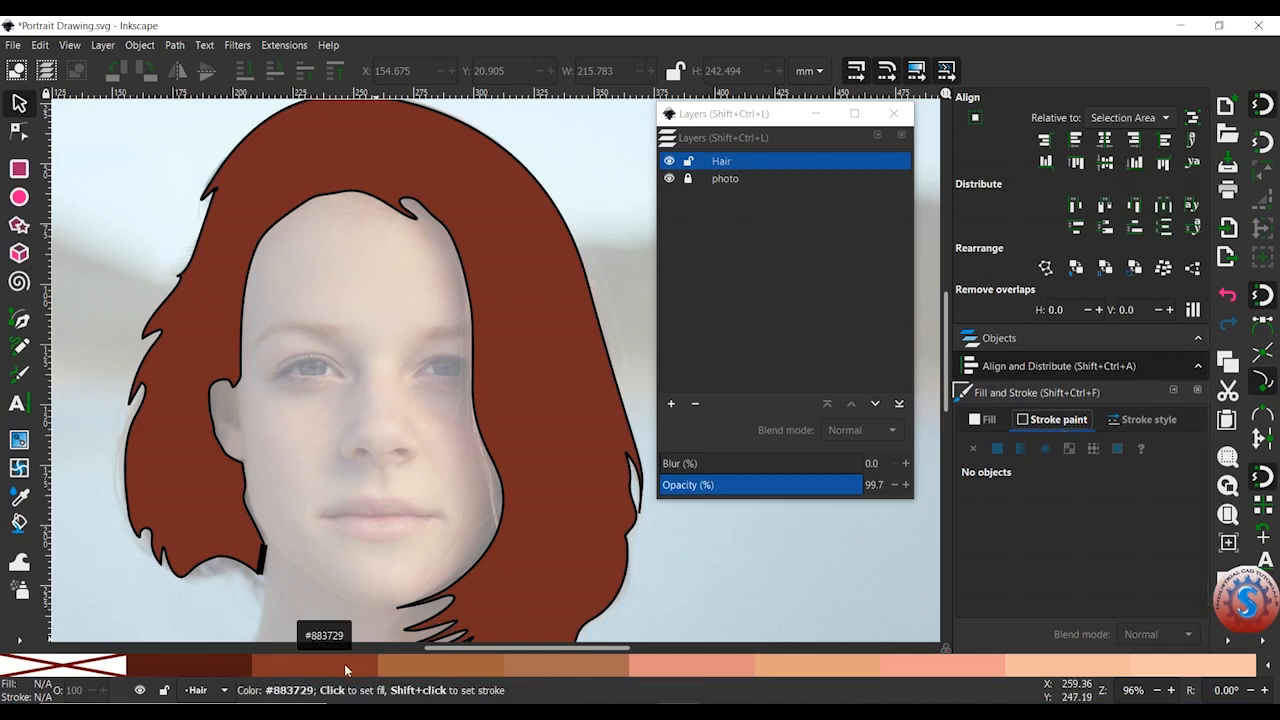
left_click(240, 674)
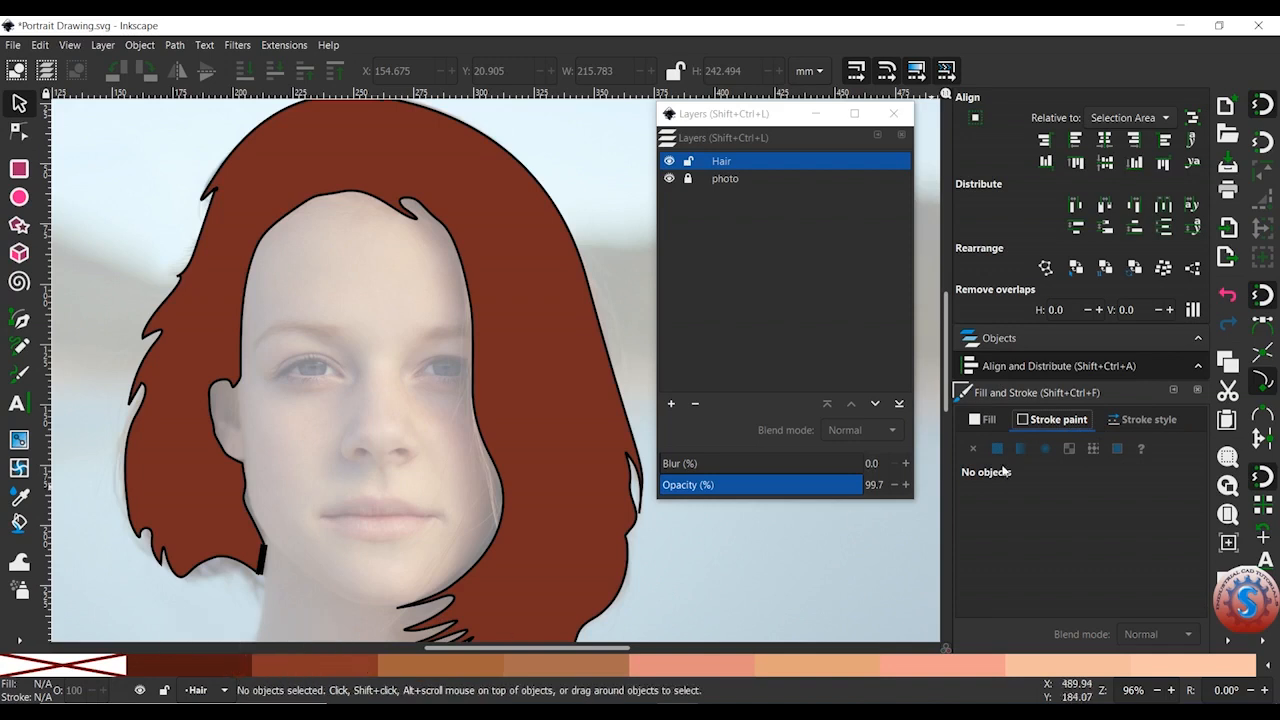
left_click(1112, 421)
left_click(1062, 423)
left_click_drag(428, 498, 450, 442)
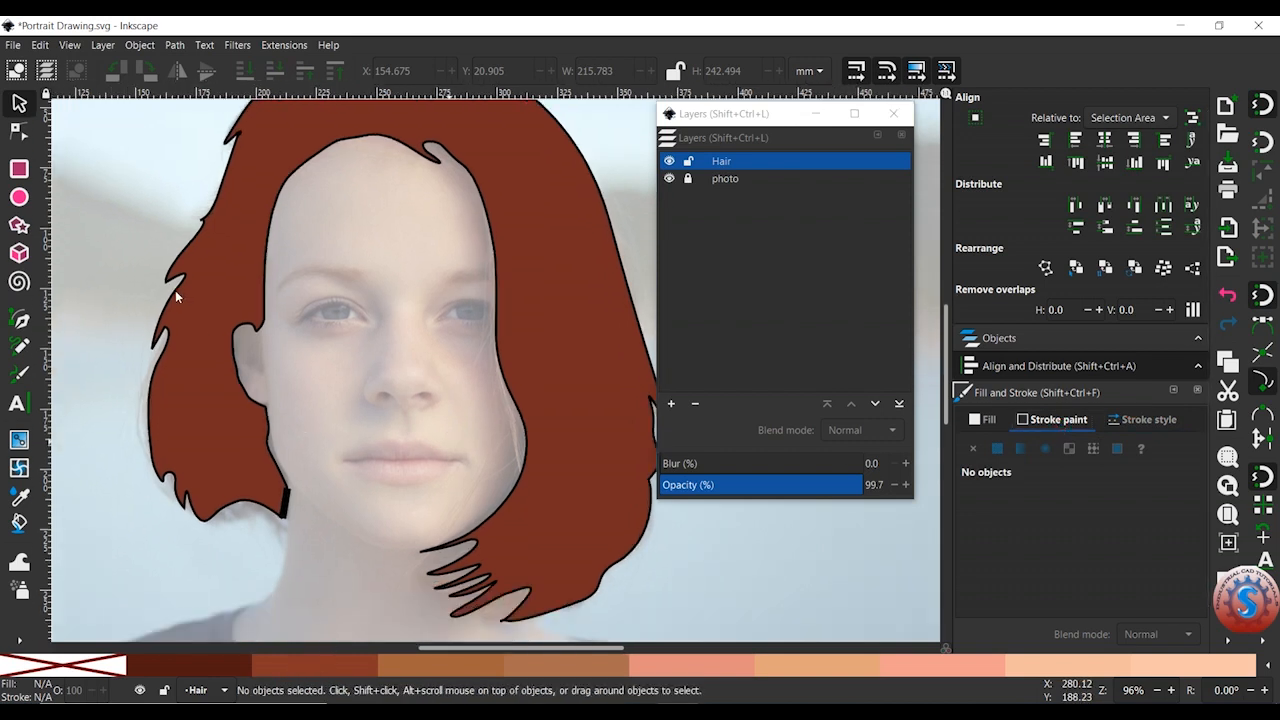
left_click_drag(174, 290, 58, 497)
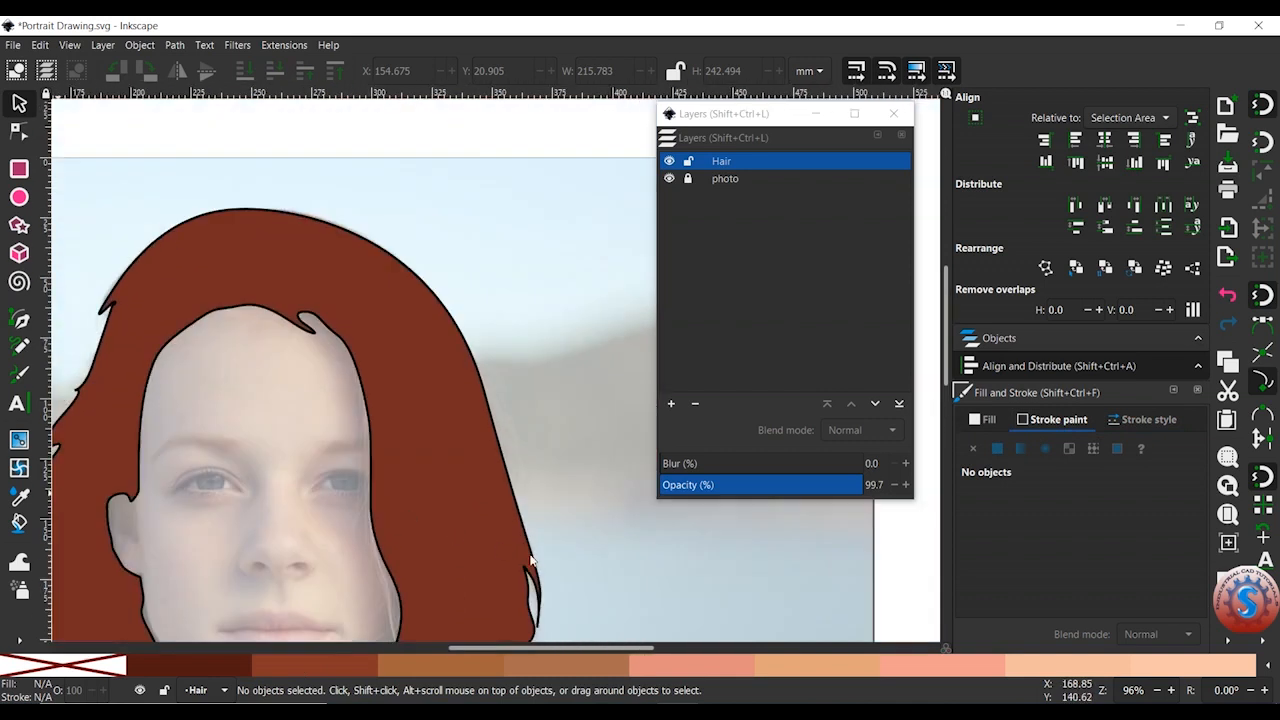
left_click_drag(498, 525, 537, 387)
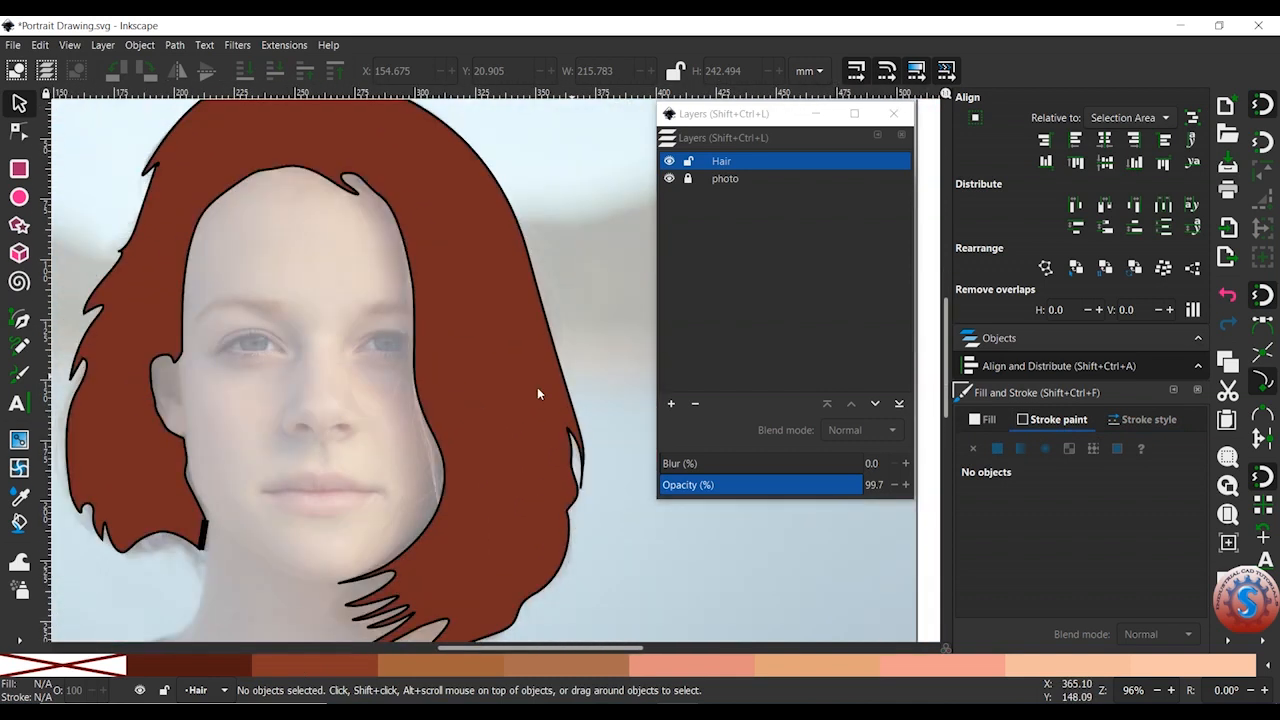
key("minus")
key("minus")
key("plus")
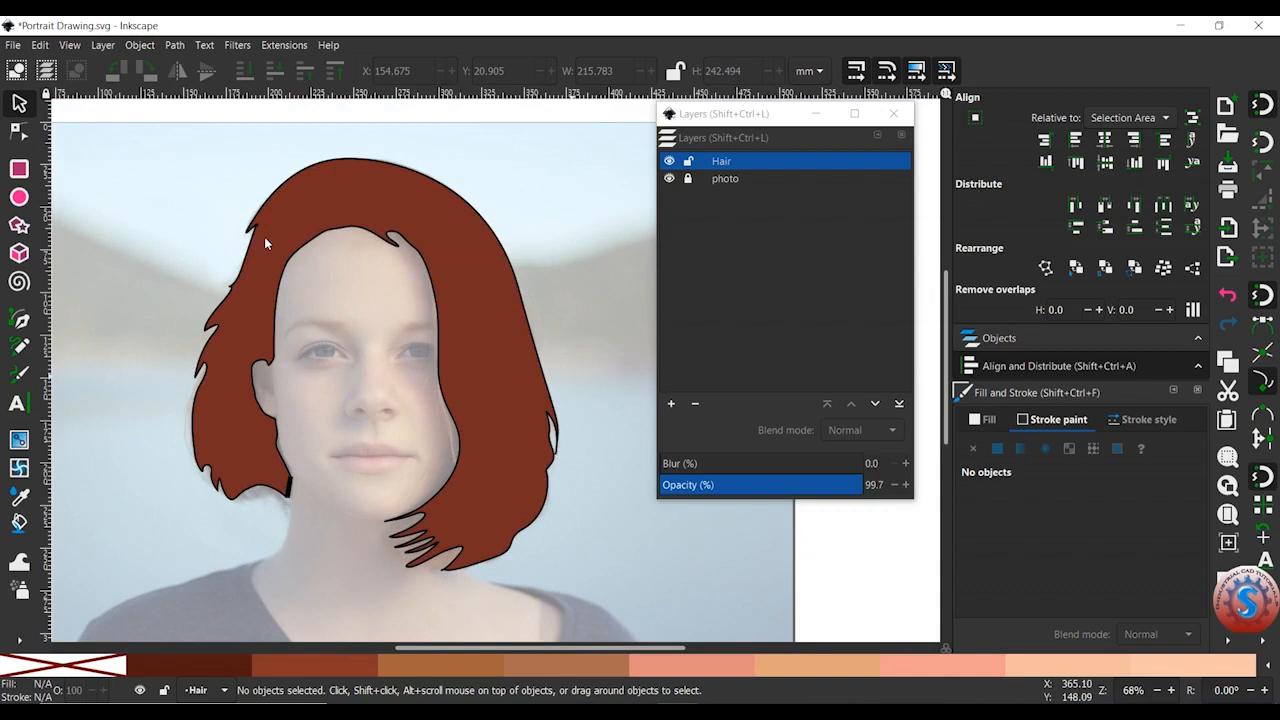
Delete the short thick two-node path at the tip of the hair below the ear.
left_click_drag(142, 152, 631, 588)
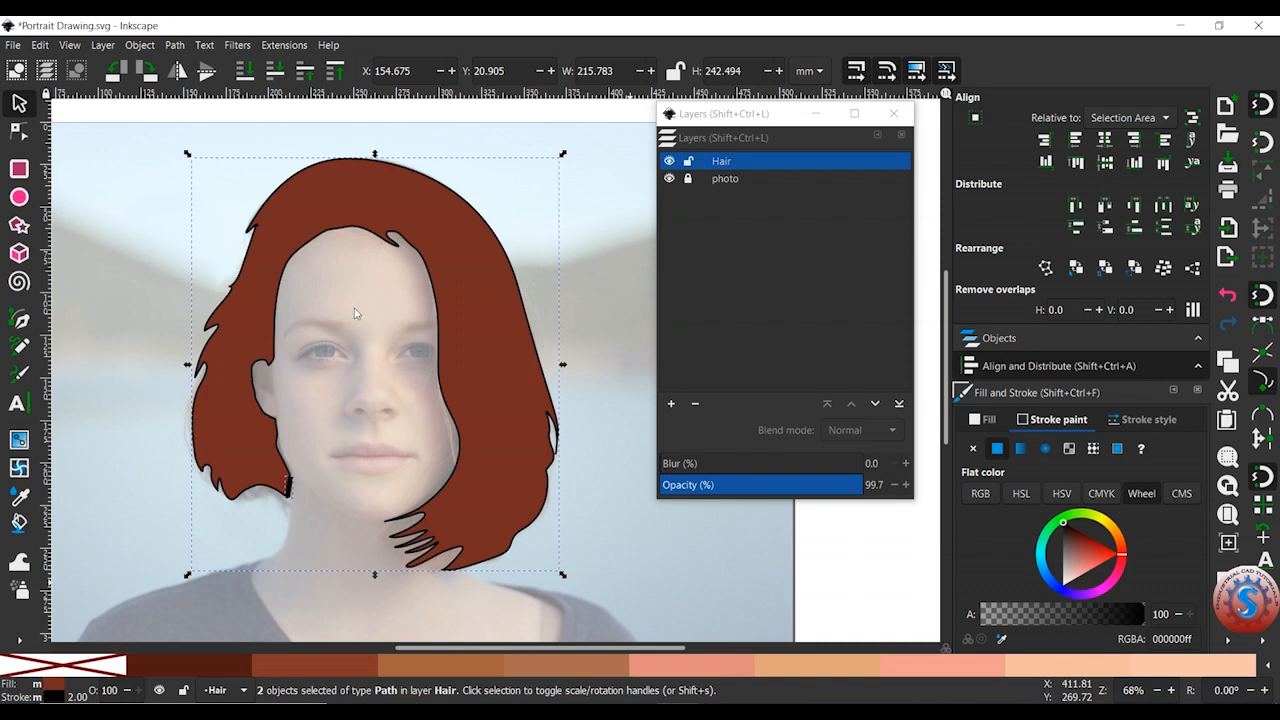
scroll(393, 368, "down", 1)
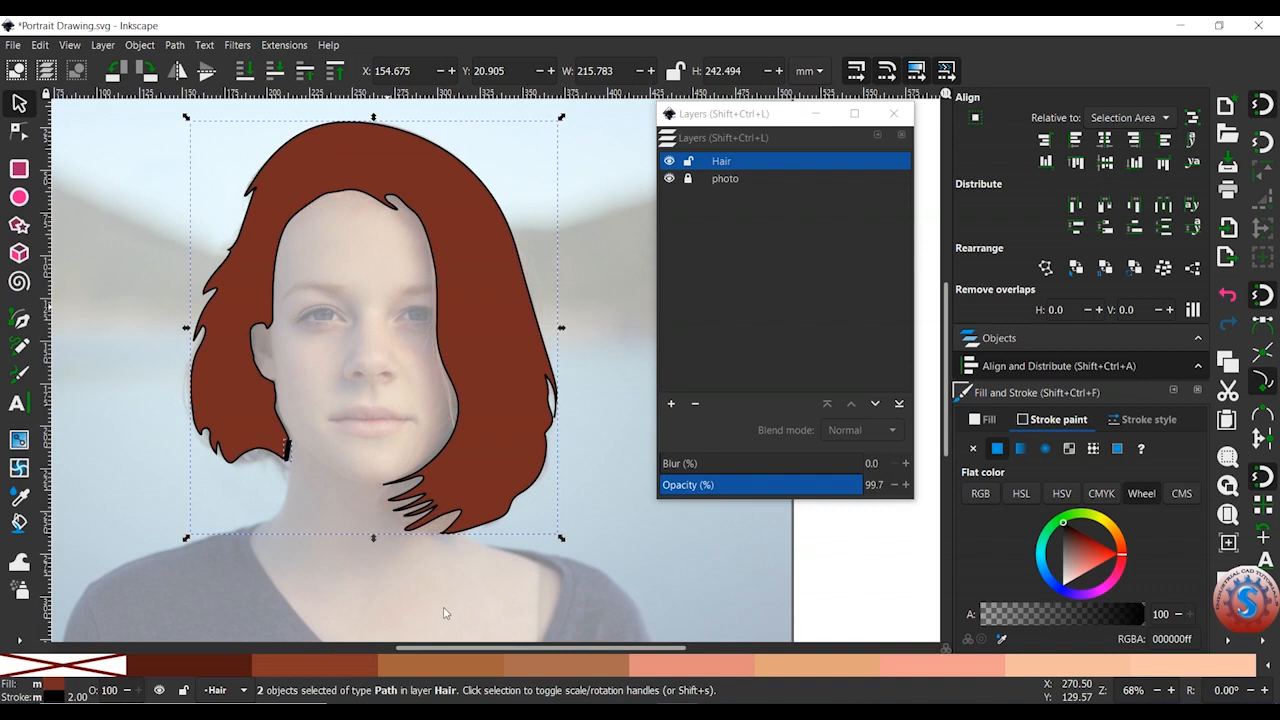
key("shift")
left_click(120, 200)
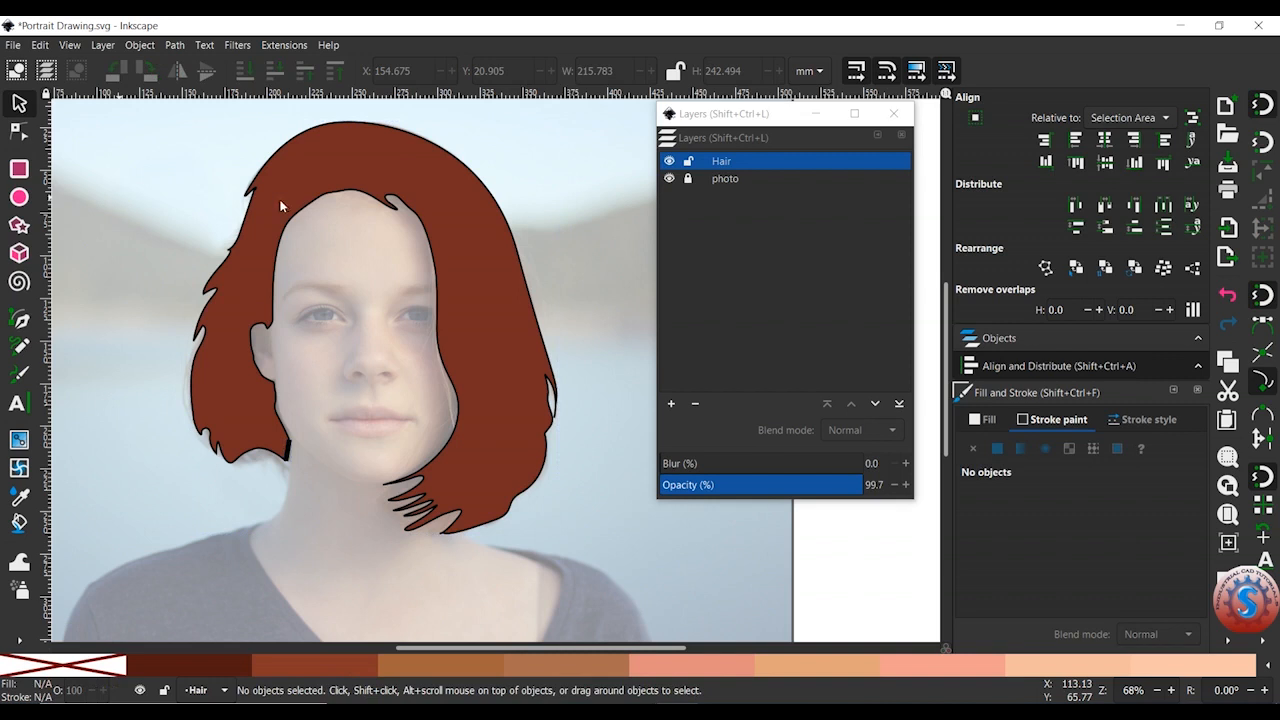
mouse_move(520, 219)
left_mouse_down()
mouse_move(515, 267)
mouse_move(543, 152)
mouse_move(600, 134)
mouse_move(523, 234)
left_mouse_up()
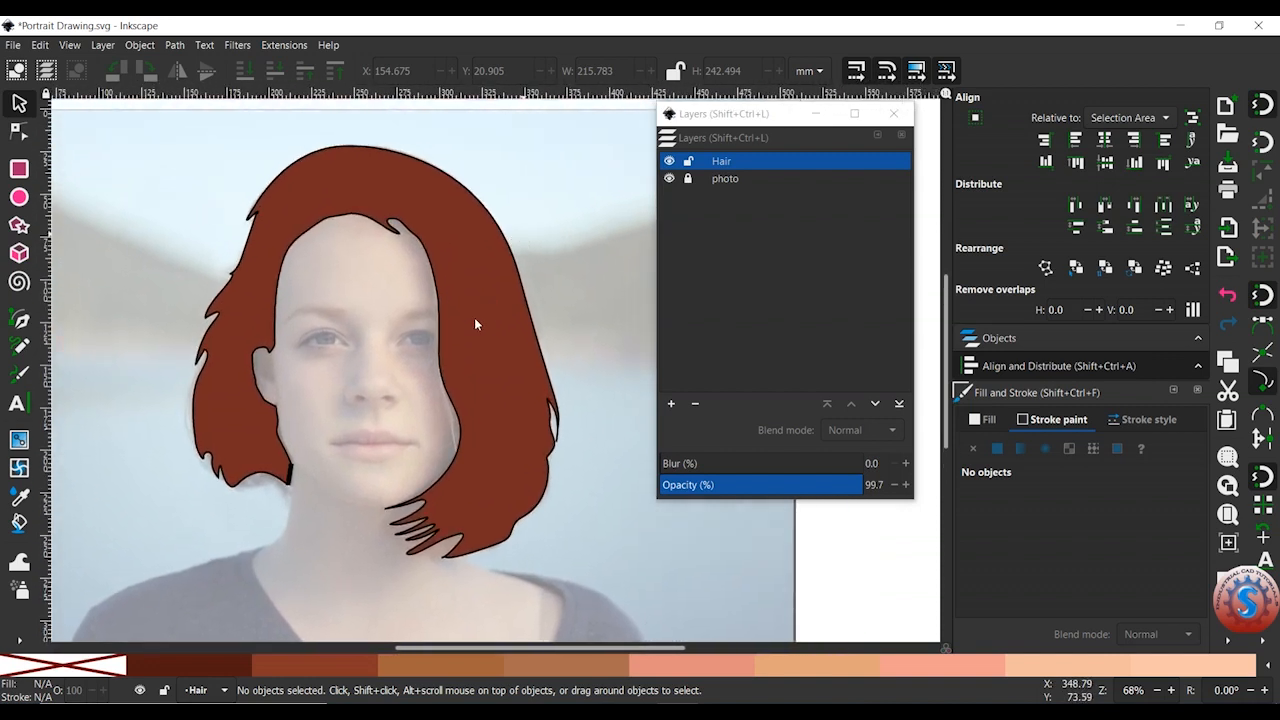
left_click_drag(133, 151, 614, 628)
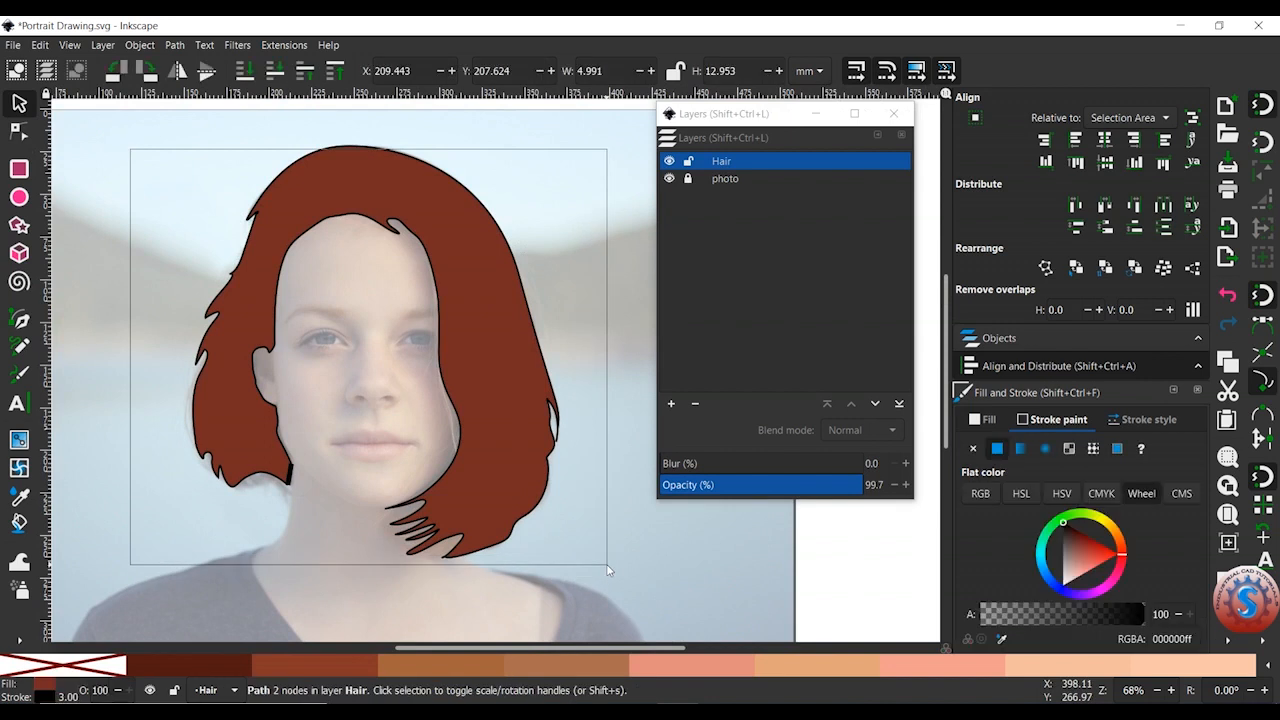
left_click(331, 541)
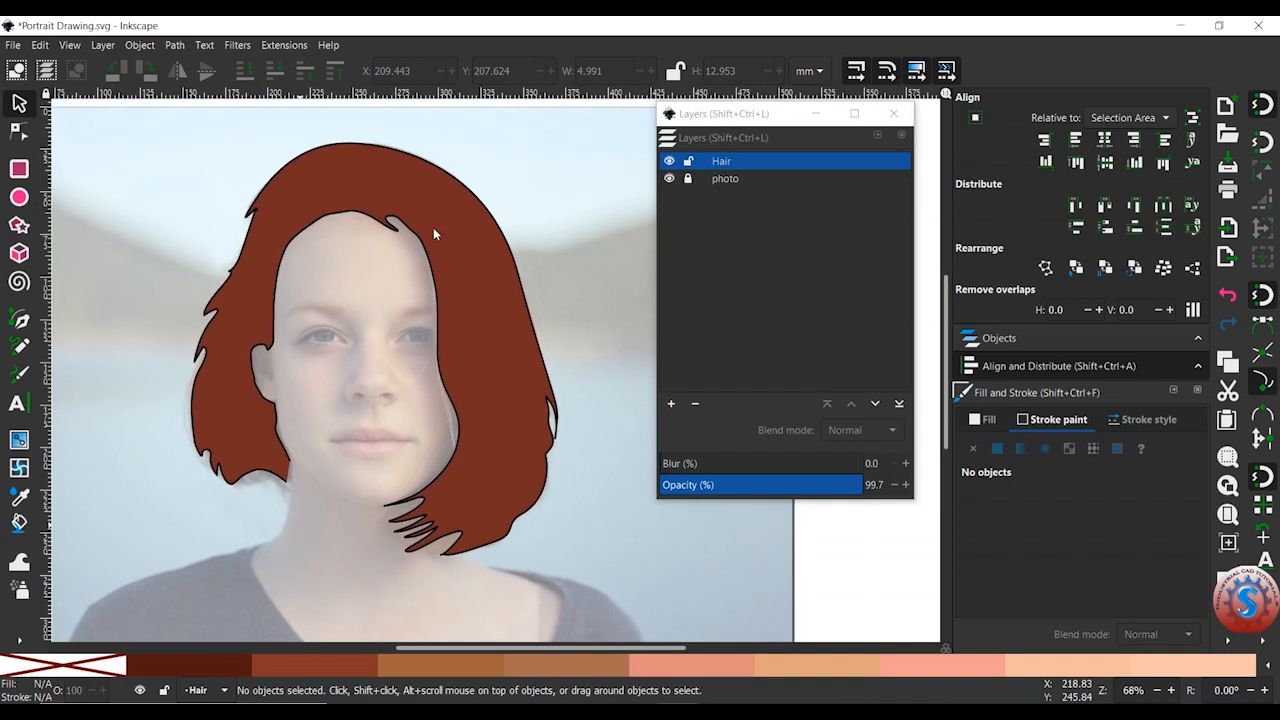
Check which objects remain in the Hair layer by selecting everything around the head, and clear the selection.
left_click_drag(172, 130, 634, 522)
left_click_drag(611, 308, 135, 361)
left_click(734, 180)
left_click(734, 180)
left_click(734, 161)
left_click_drag(180, 137, 498, 508)
left_click_drag(130, 137, 620, 588)
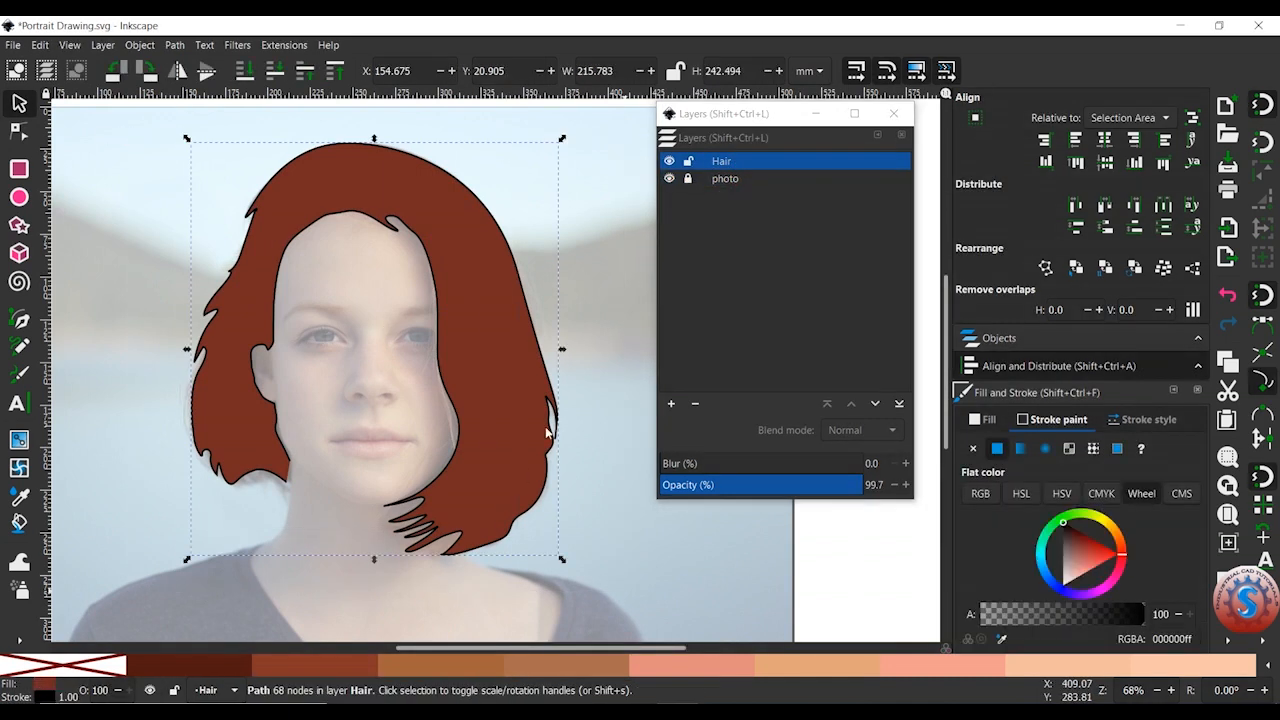
key("shift")
left_click(600, 510)
scroll(603, 506, "left", 1)
scroll(600, 504, "right", 1)
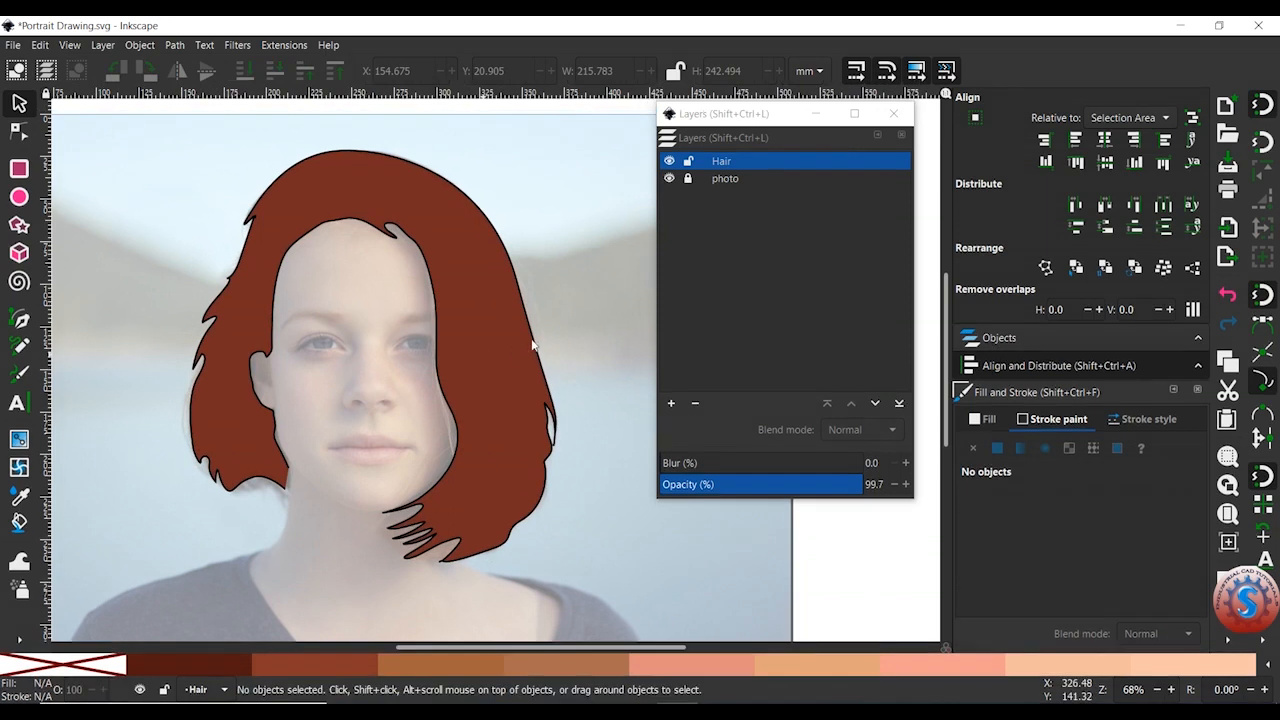
left_click_drag(165, 147, 576, 563)
mouse_move(121, 137)
left_mouse_down()
mouse_move(430, 255)
mouse_move(632, 638)
mouse_move(611, 577)
left_mouse_up()
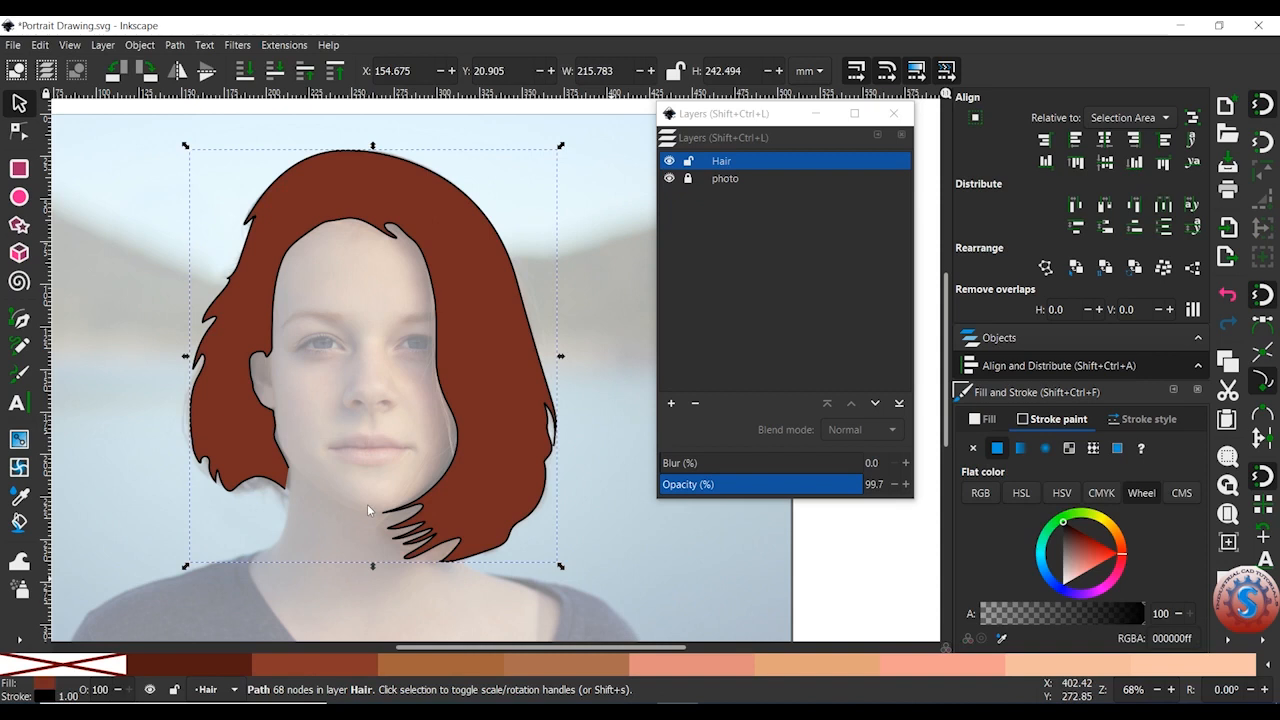
left_click(97, 260)
left_click_drag(341, 356, 364, 359)
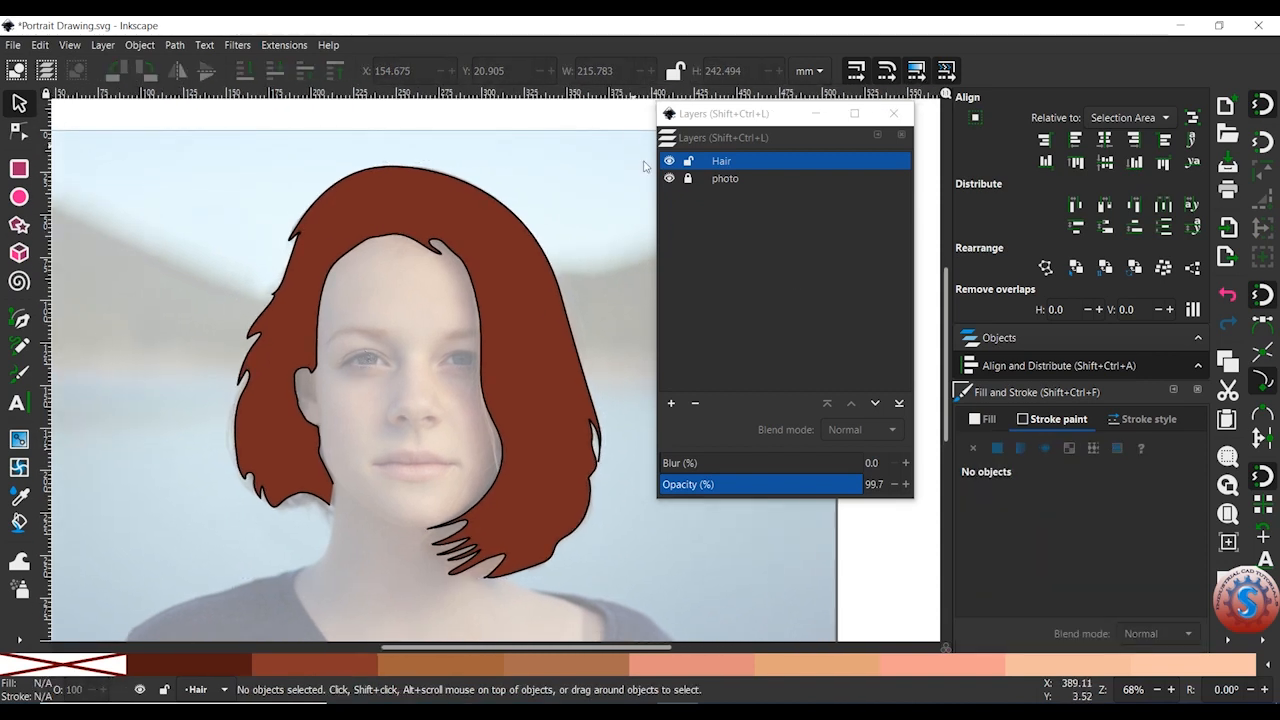
Lock the Hair layer and add a new layer above it.
left_click(687, 161)
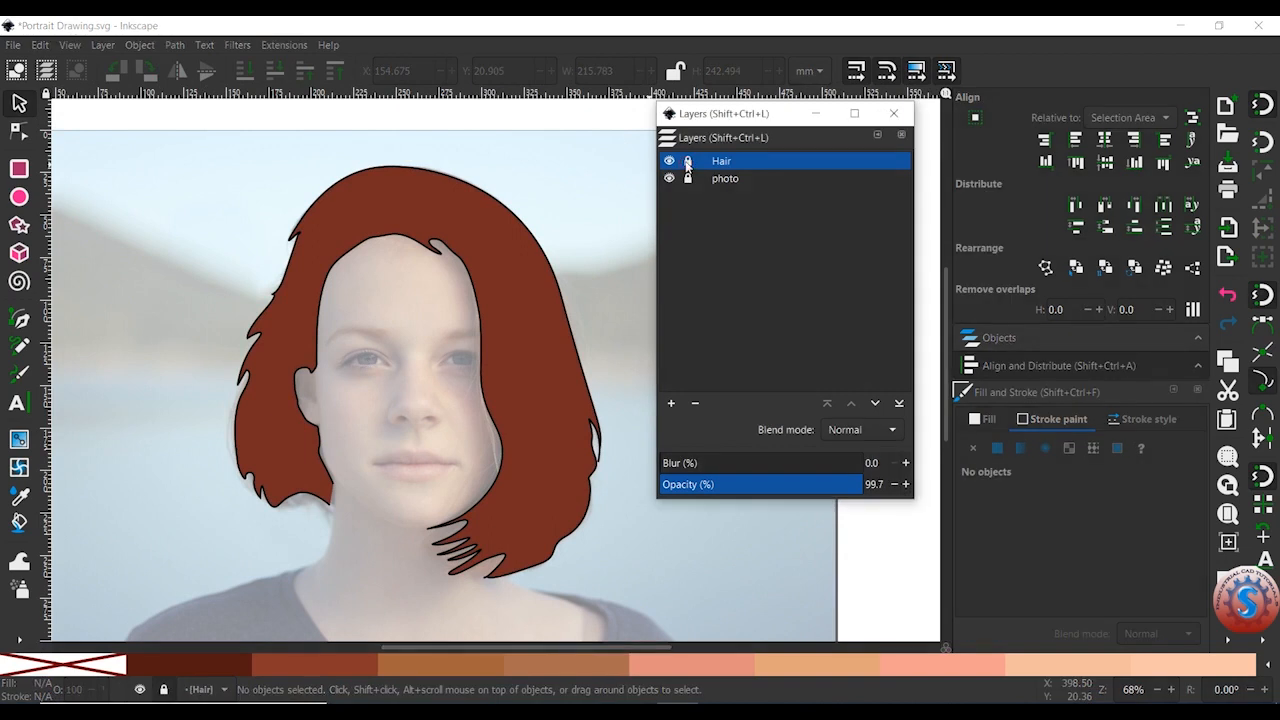
left_click(672, 406)
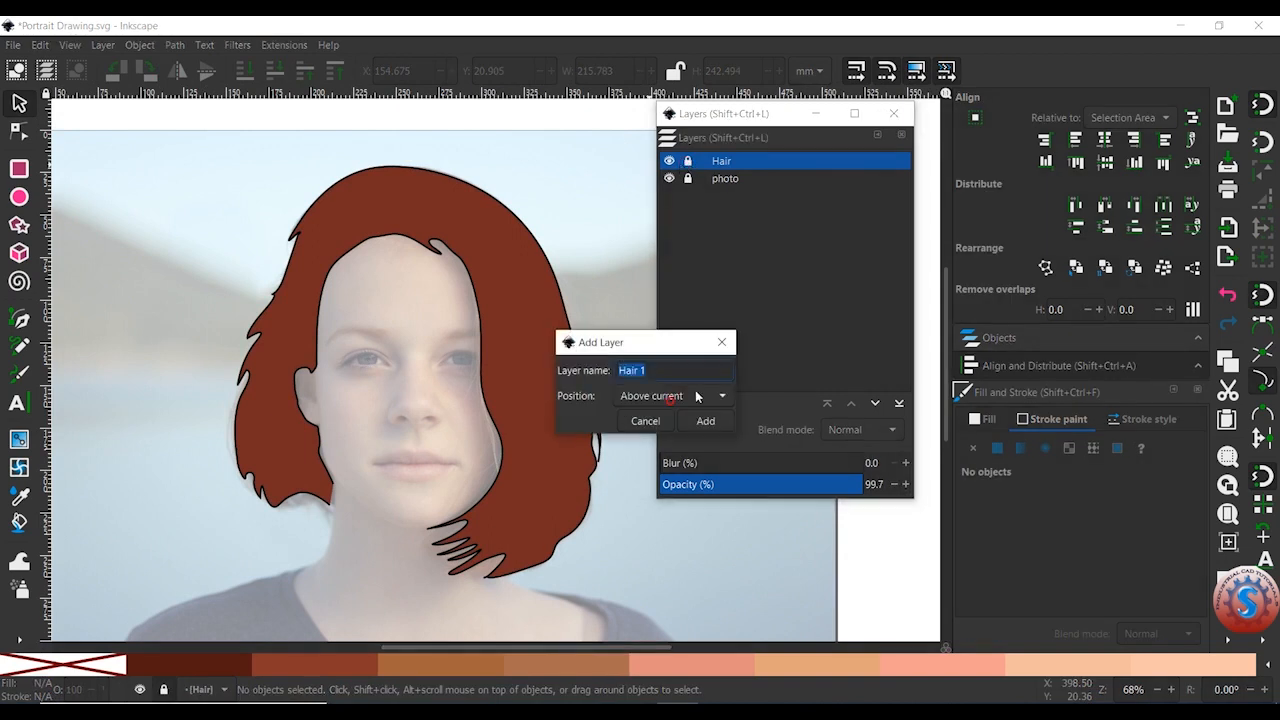
left_click(664, 372)
left_click(713, 423)
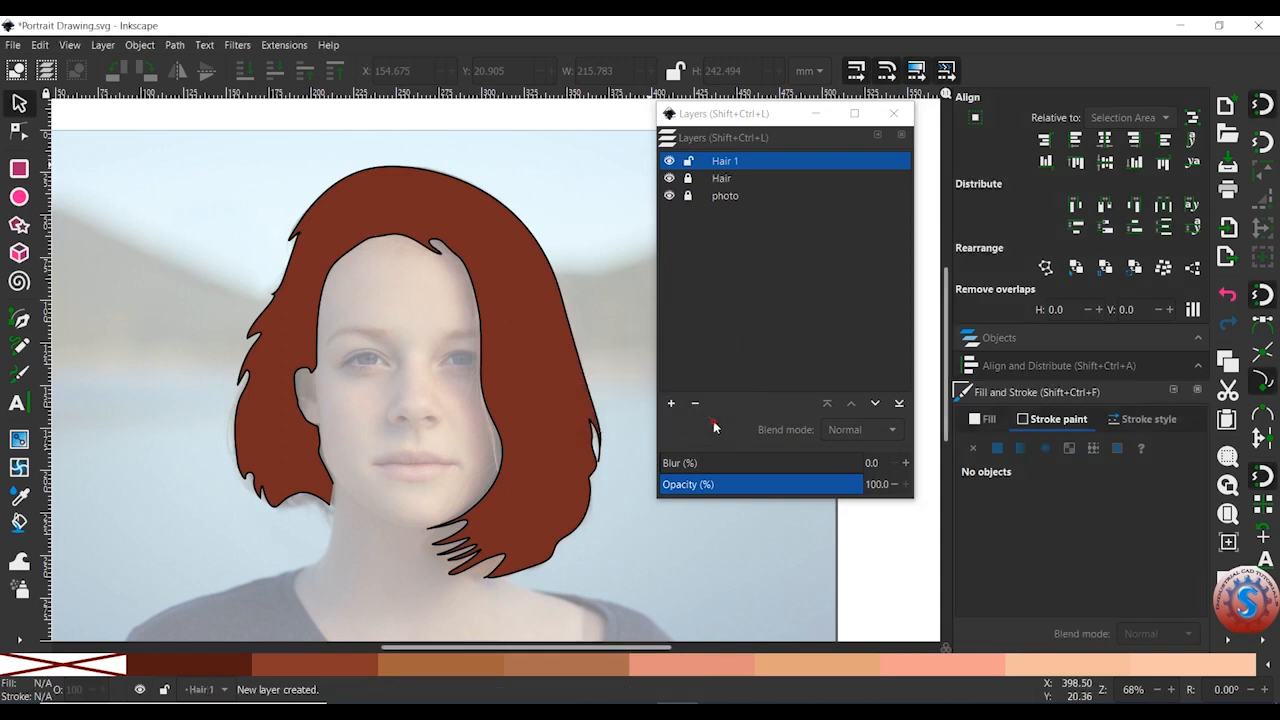
Rename the new layer Hair lines and keep it as the active layer.
double_click(728, 162)
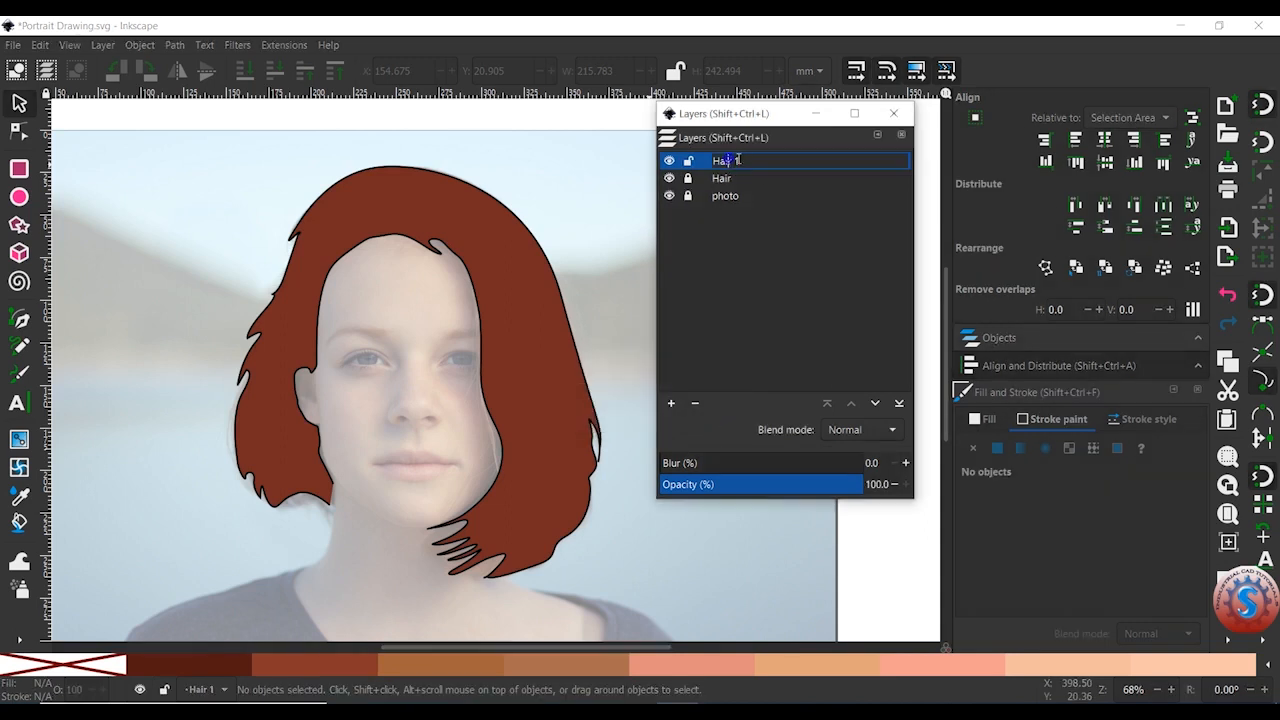
key("BackSpace")
type("lines")
key("Return")
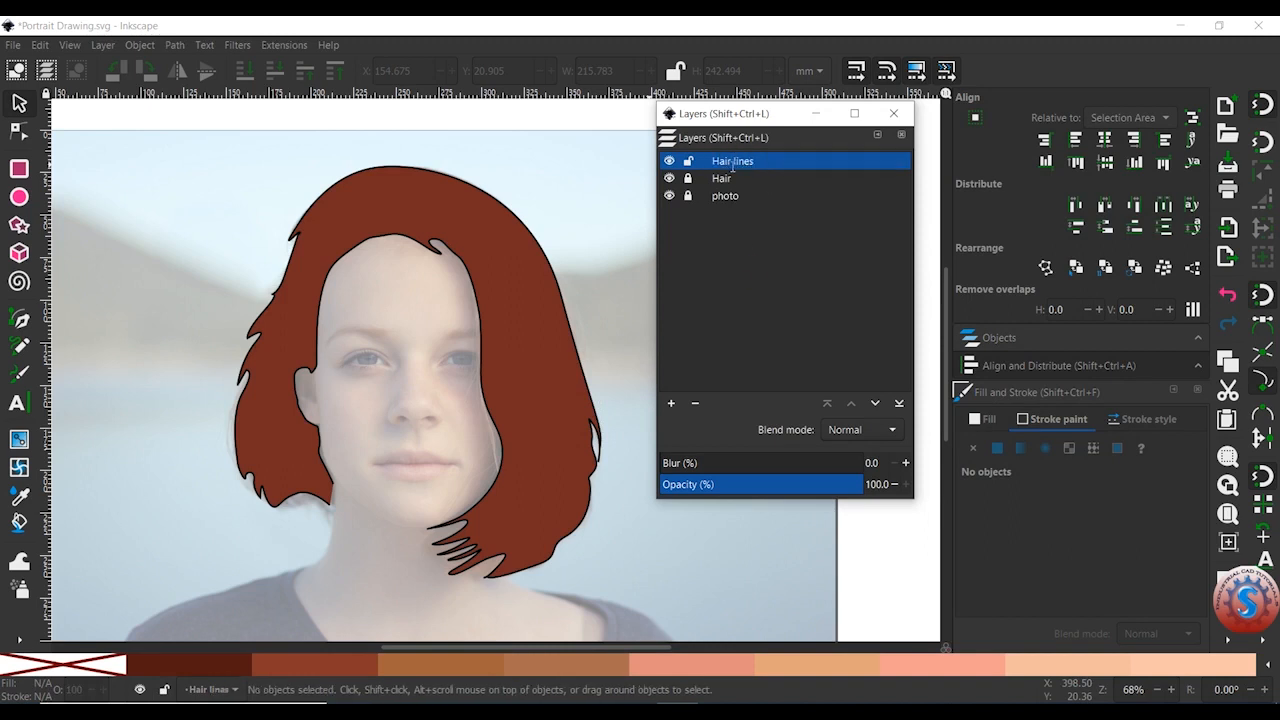
left_click(726, 180)
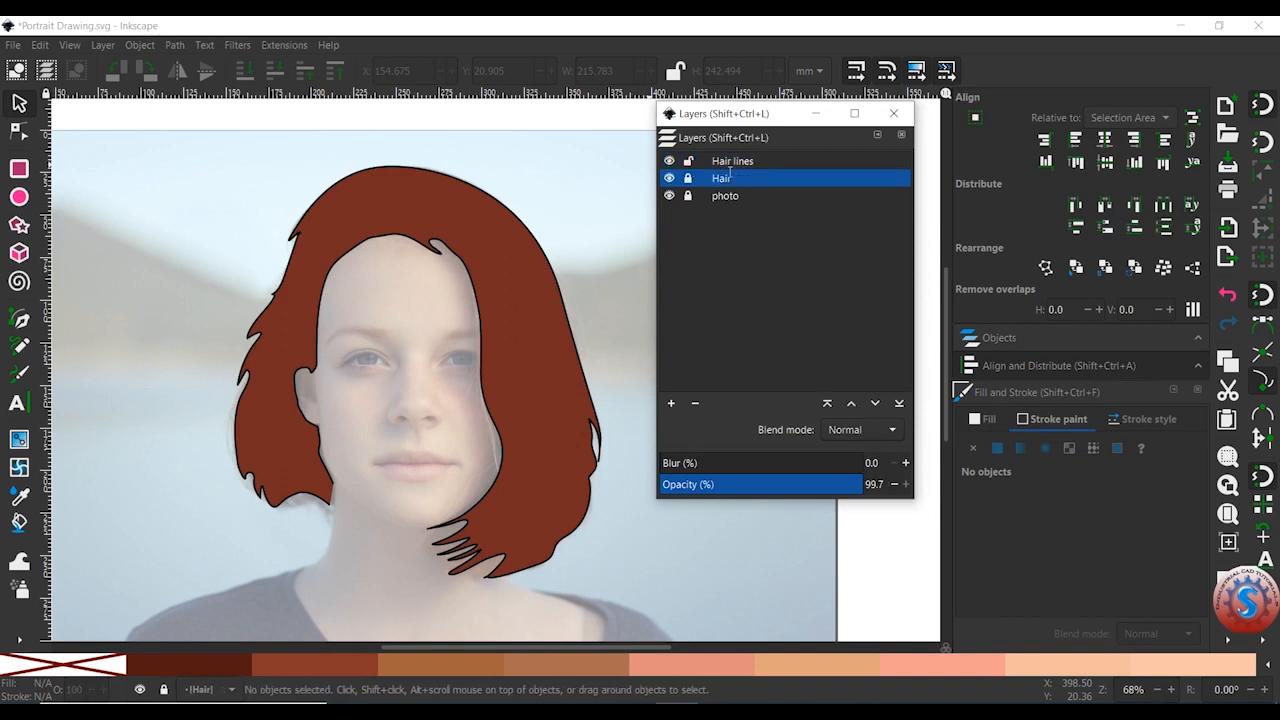
left_click(735, 160)
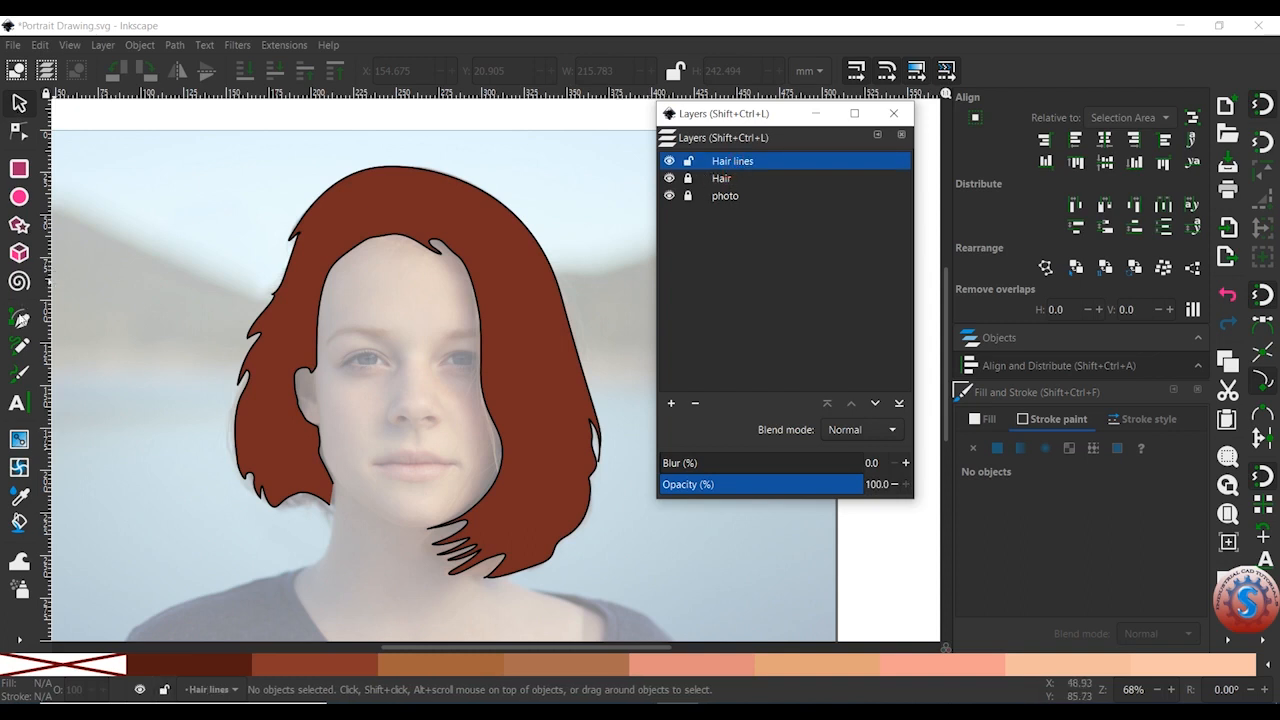
Draw a short curved strand about 28 by 26 mm along the upper outer hair edge, using the Pen tool with the Ellipse shape.
left_click(19, 318)
left_click(262, 71)
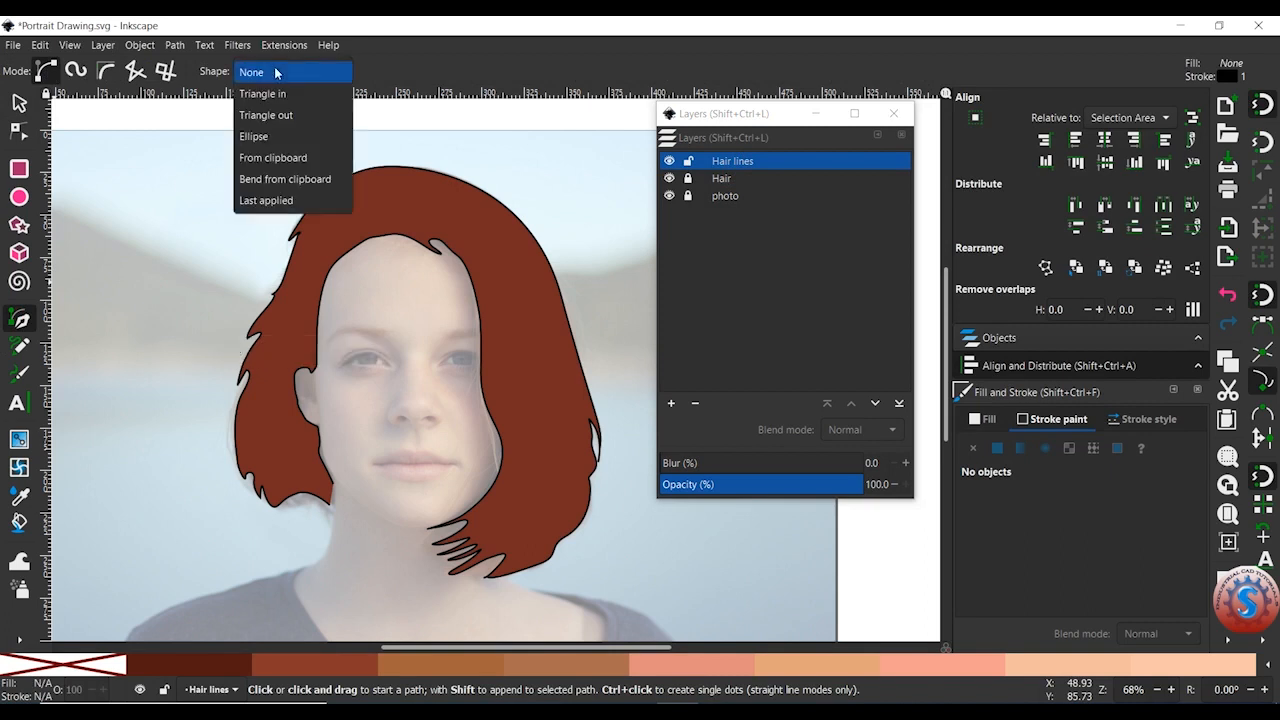
left_click(266, 137)
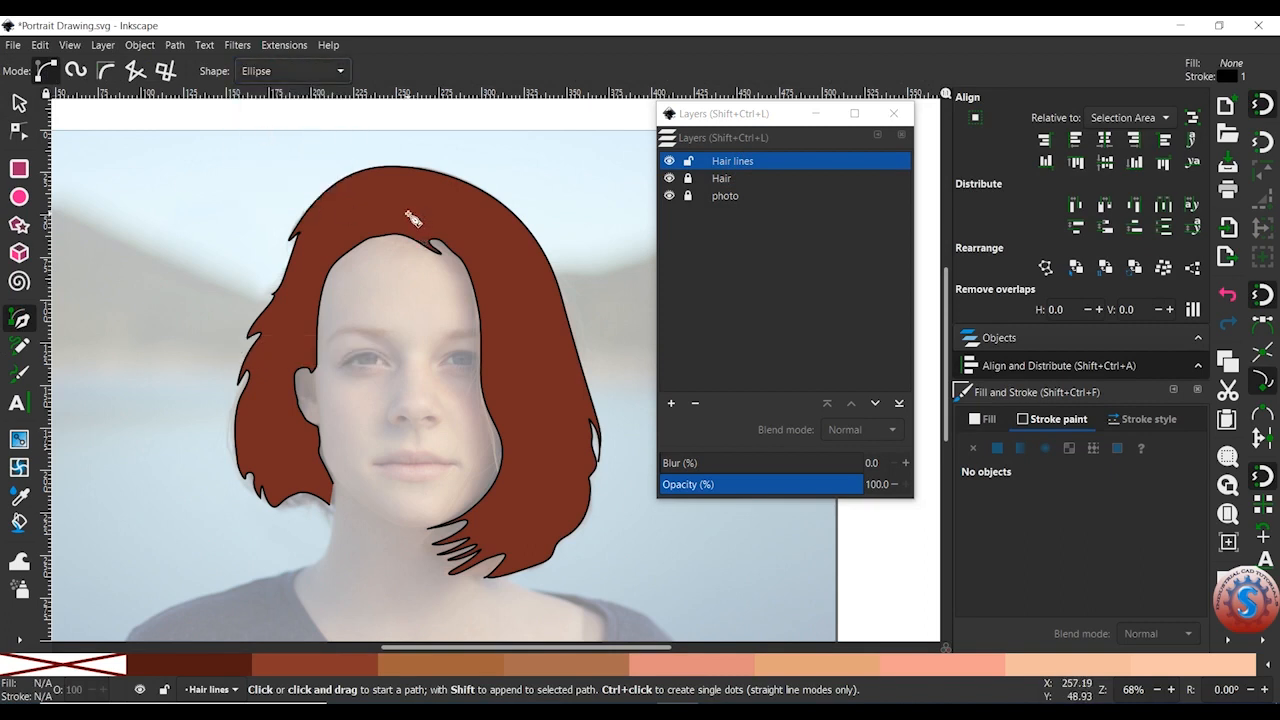
left_click(470, 198)
left_click_drag(517, 242, 527, 264)
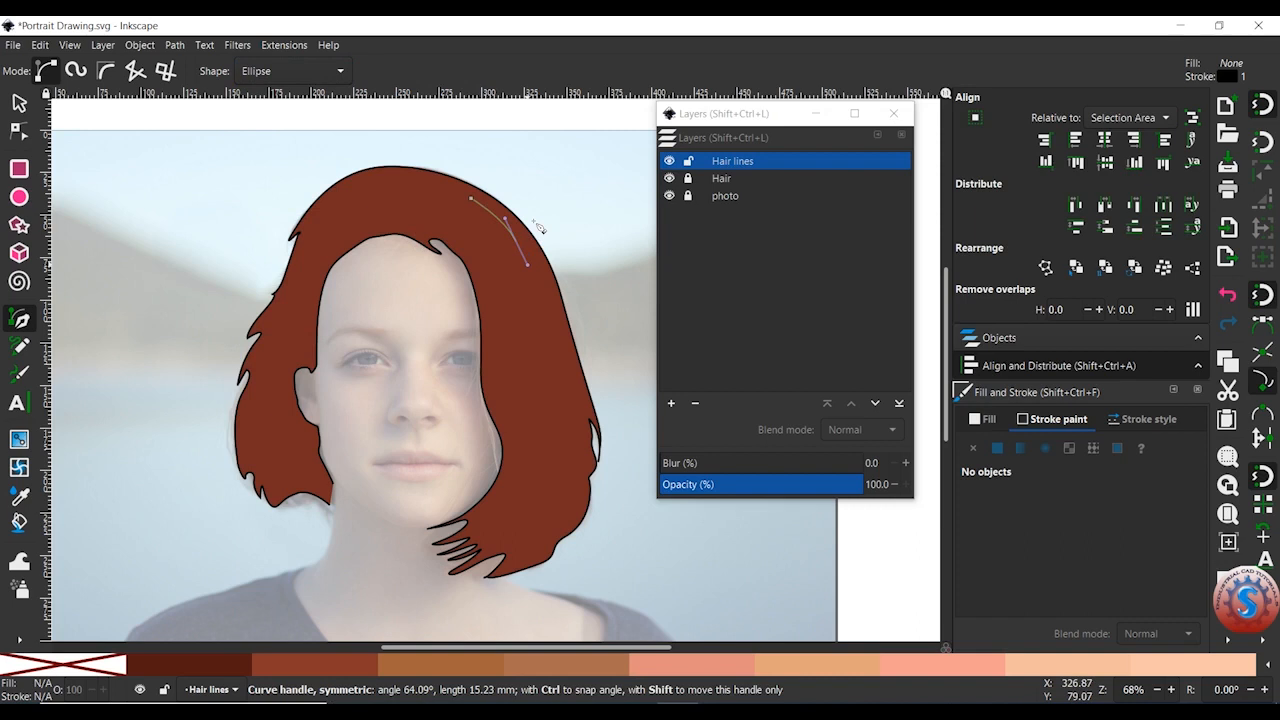
left_click_drag(575, 205, 532, 214)
key("Return")
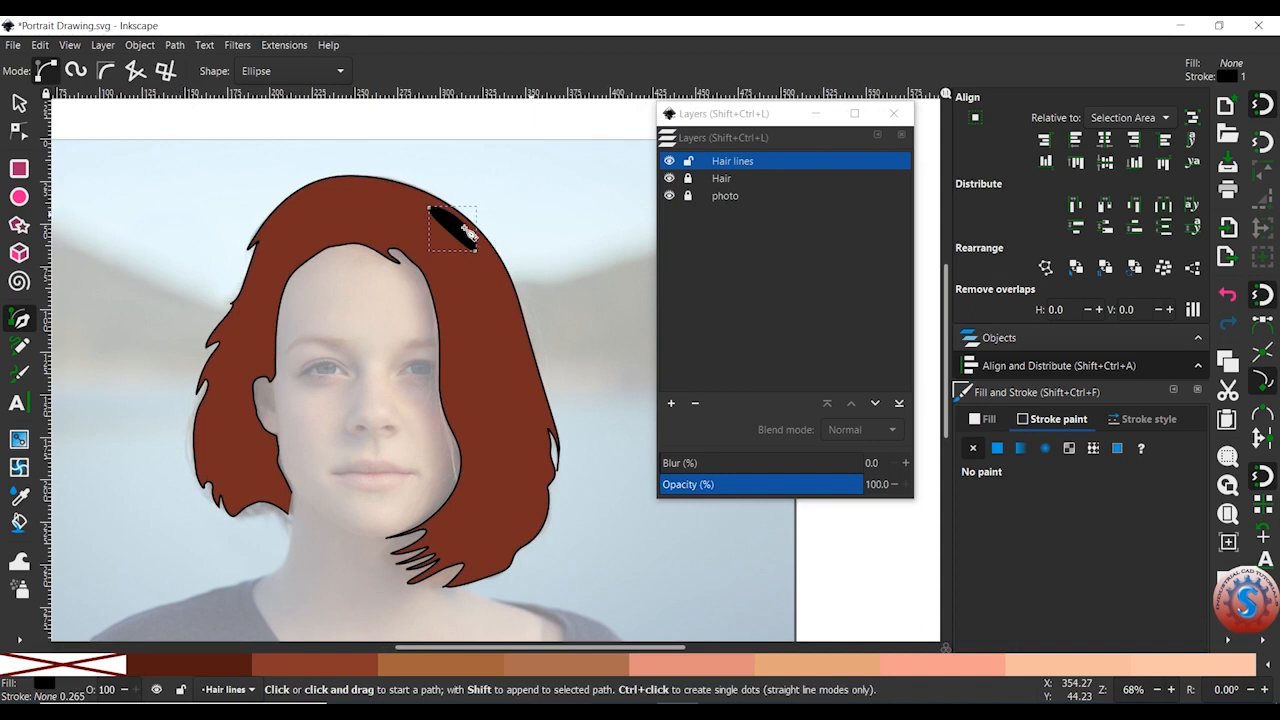
left_click_drag(498, 245, 488, 254)
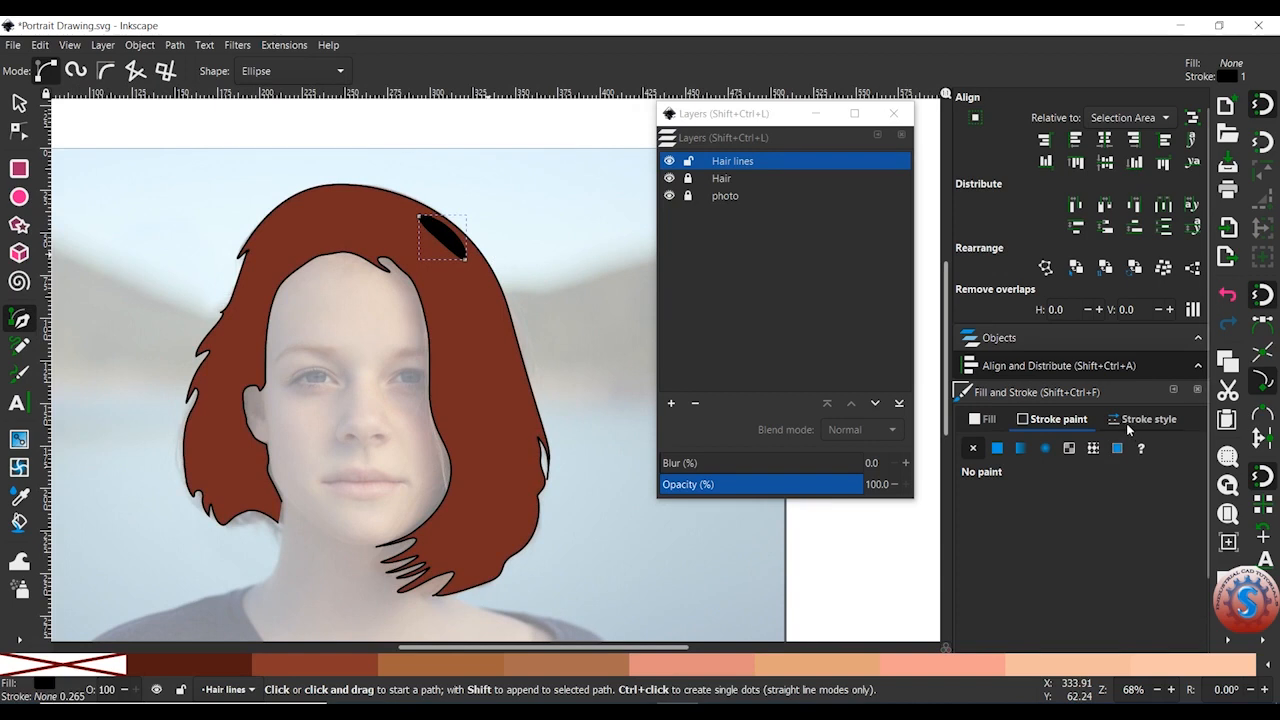
mouse_move(522, 388)
left_mouse_down()
mouse_move(560, 306)
mouse_move(521, 387)
left_mouse_up()
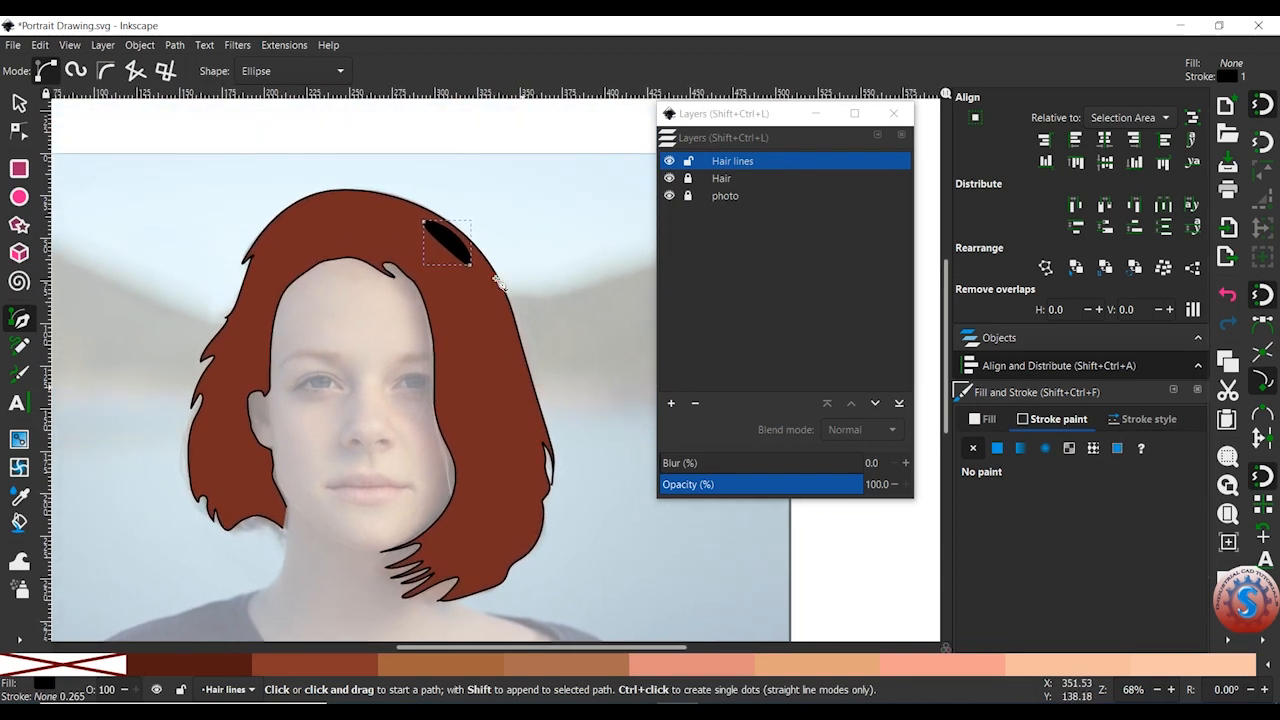
left_click_drag(501, 281, 504, 279)
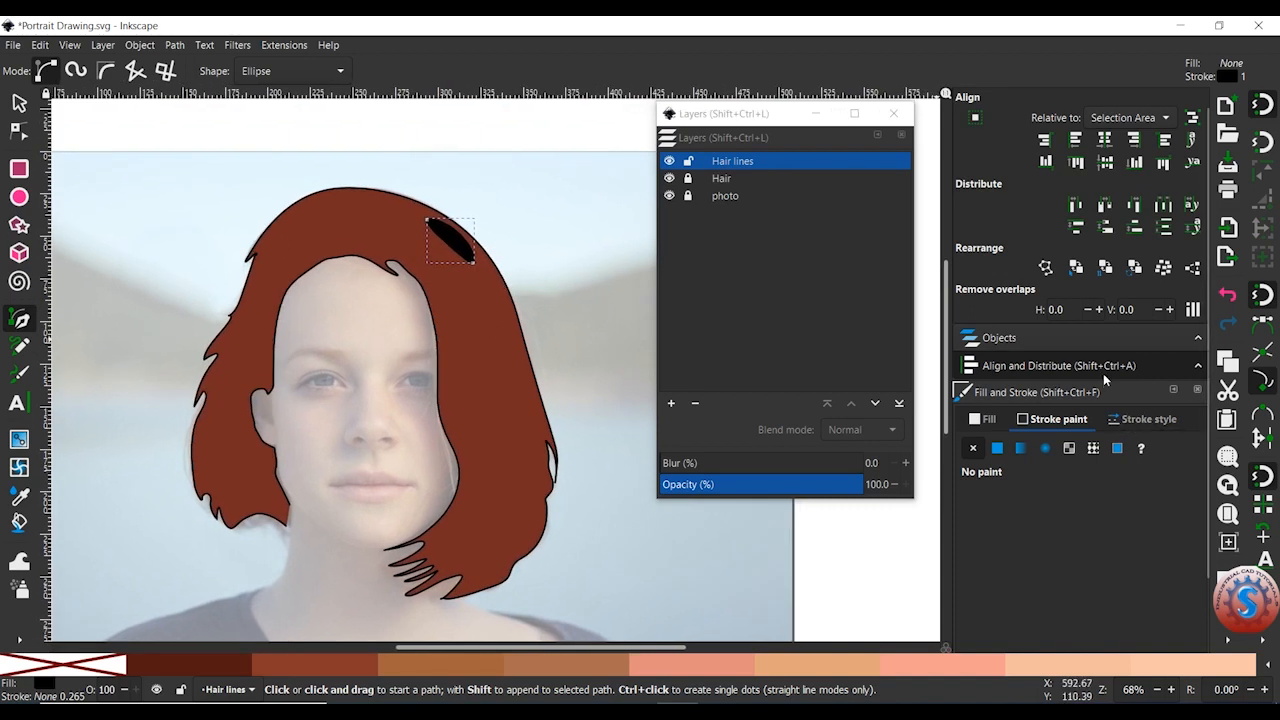
Close the Align and Distribute and the Objects dialogs.
scroll(1103, 370, "up", 1)
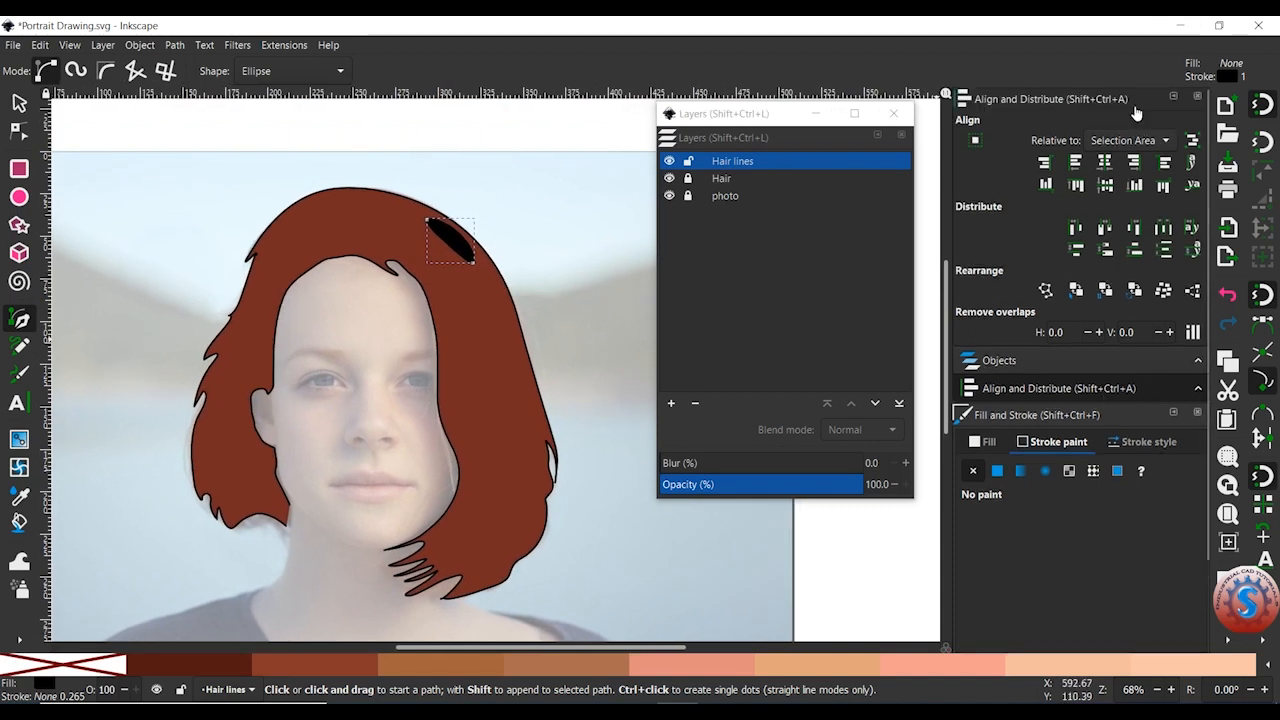
left_click(1197, 98)
left_click(1198, 99)
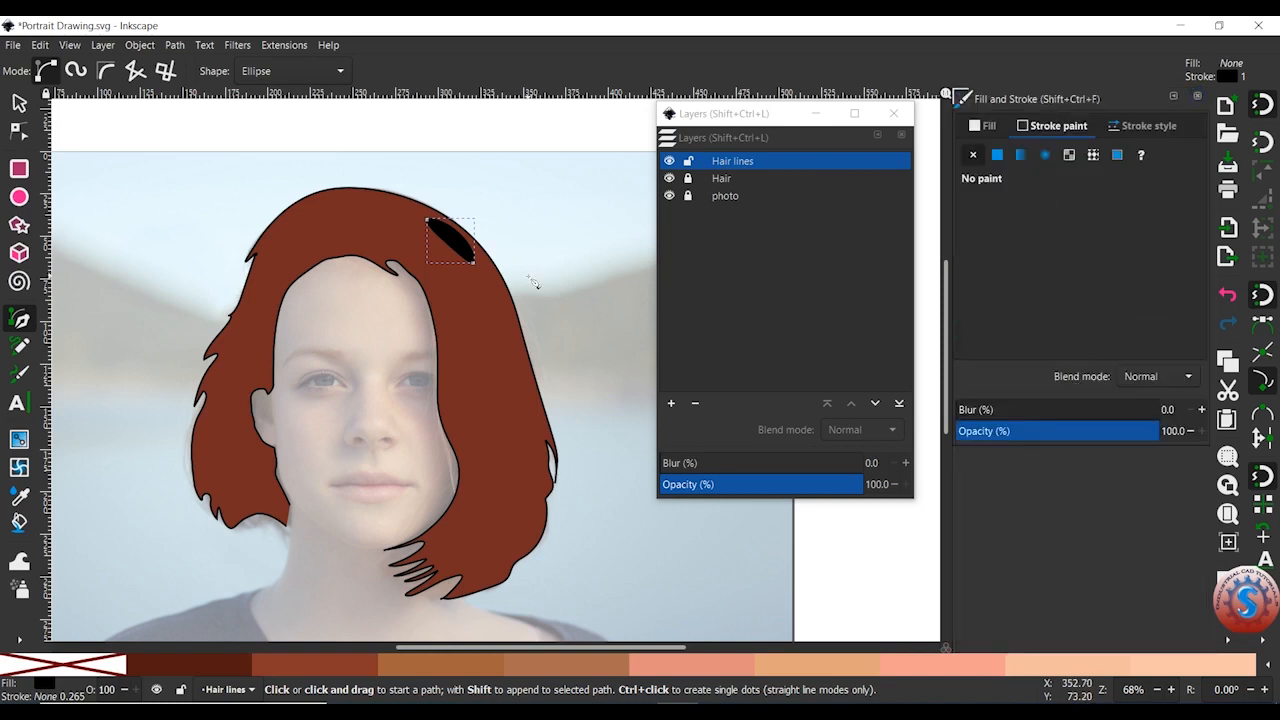
Set the Pattern Along Path width of the short upper strand to 0.2 and deselect it.
left_click(176, 46)
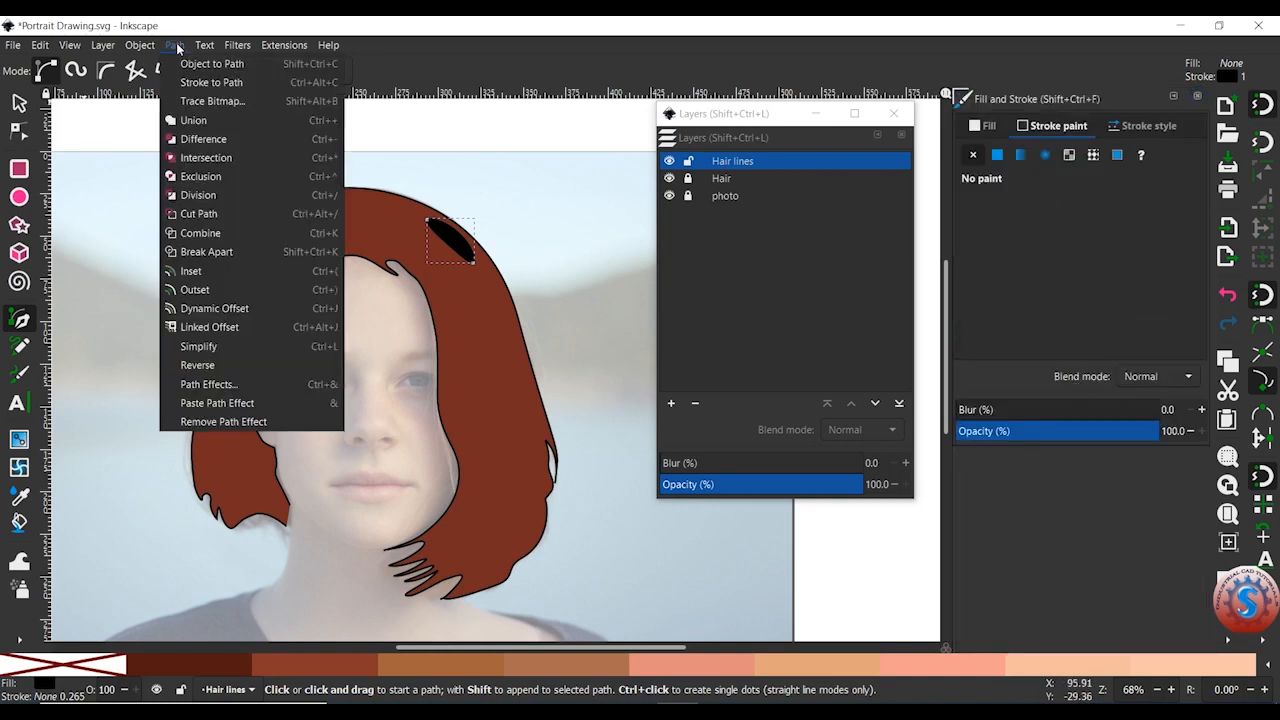
left_click(199, 387)
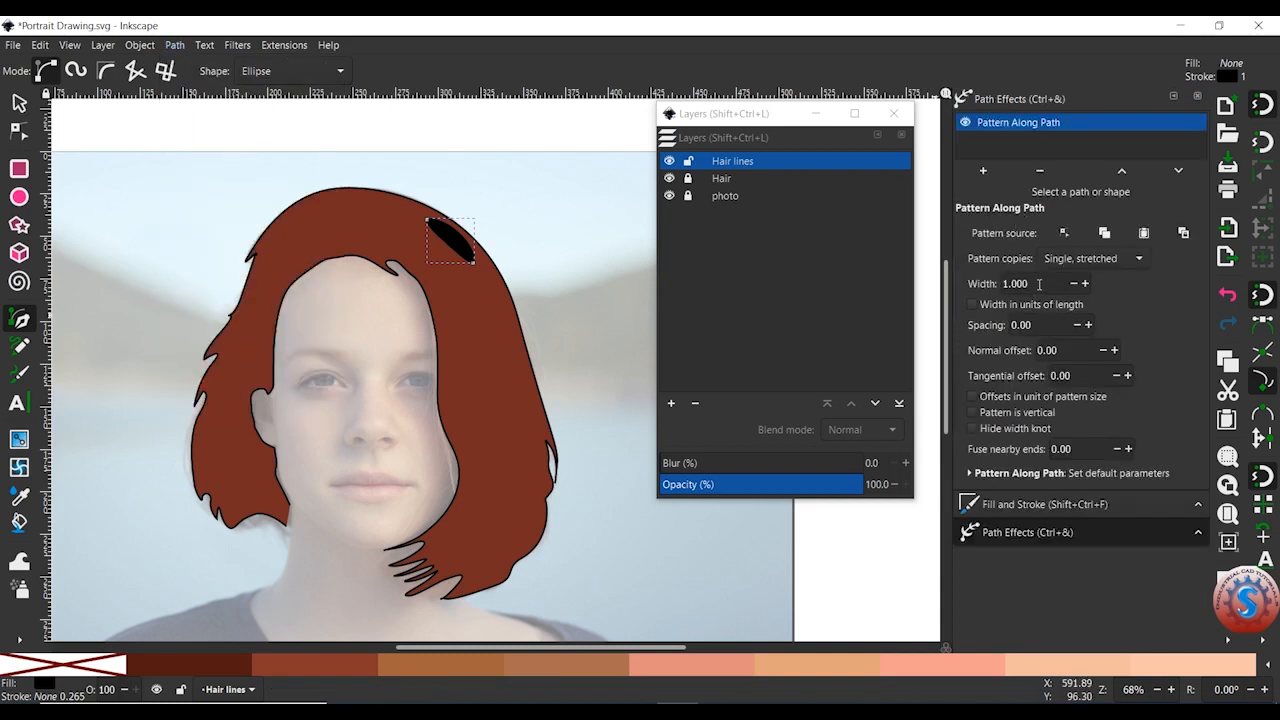
left_click_drag(1039, 284, 968, 284)
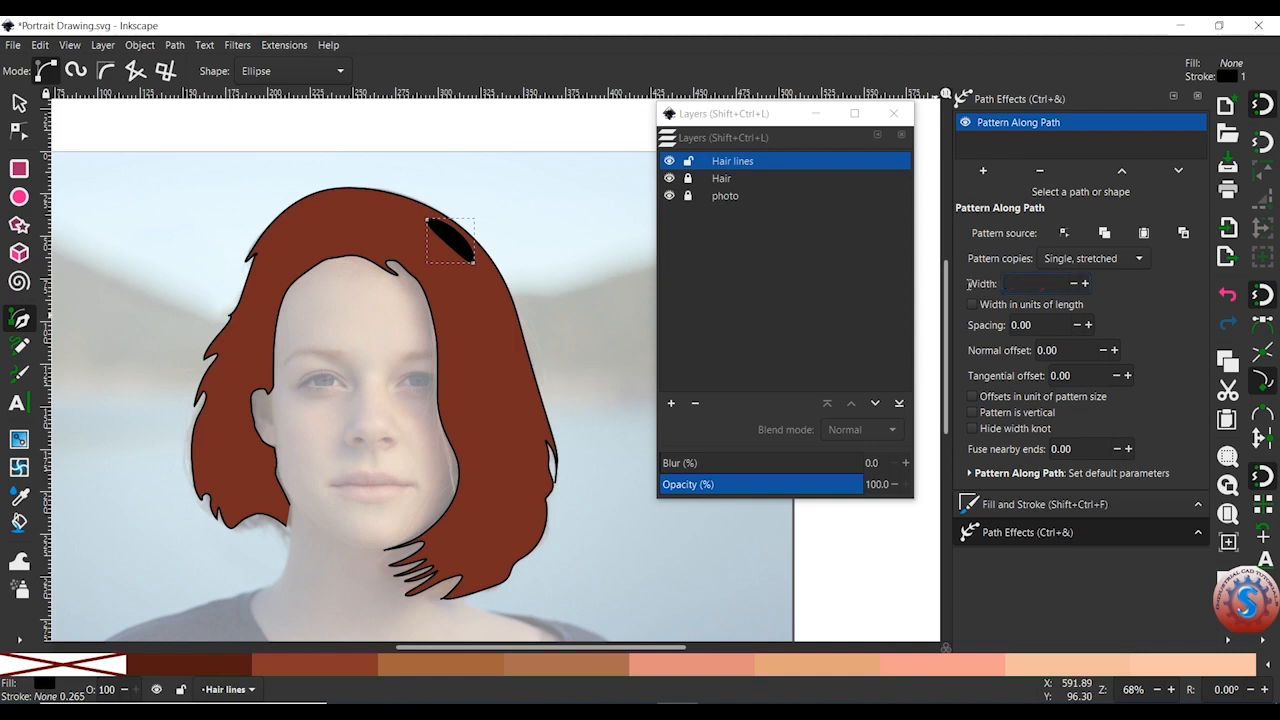
type("0.2")
left_click(885, 520)
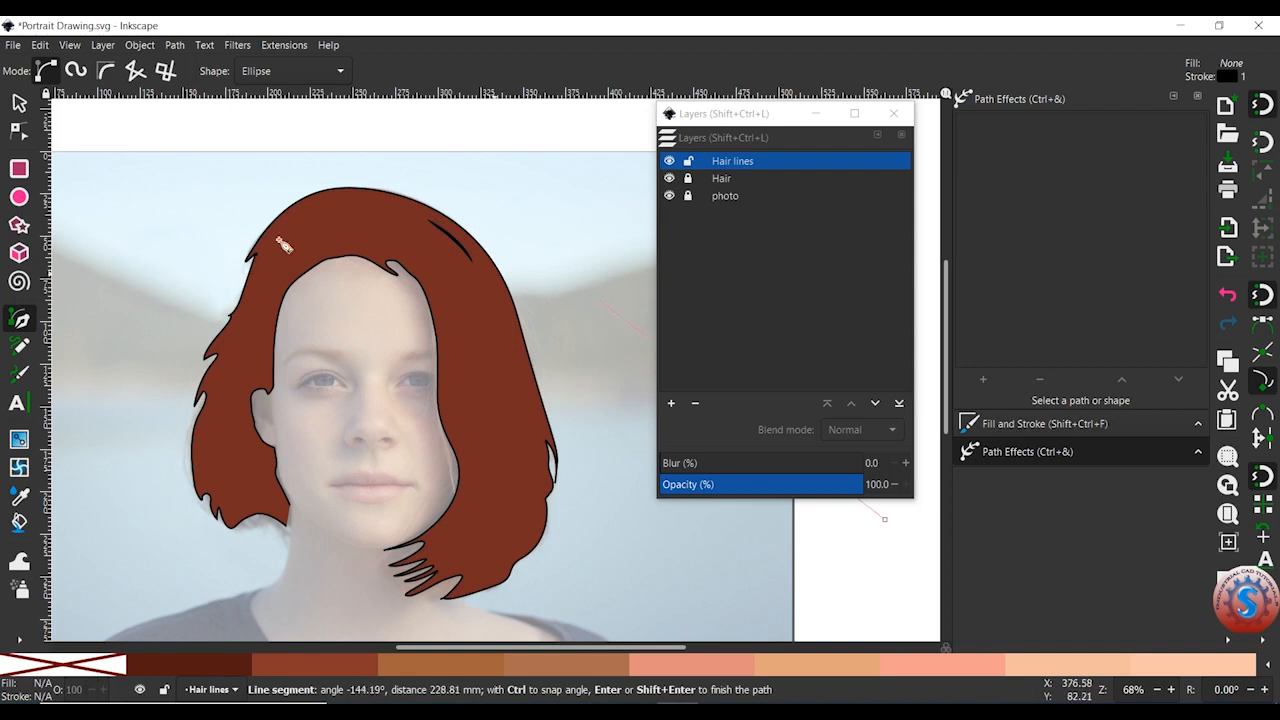
left_click(18, 108)
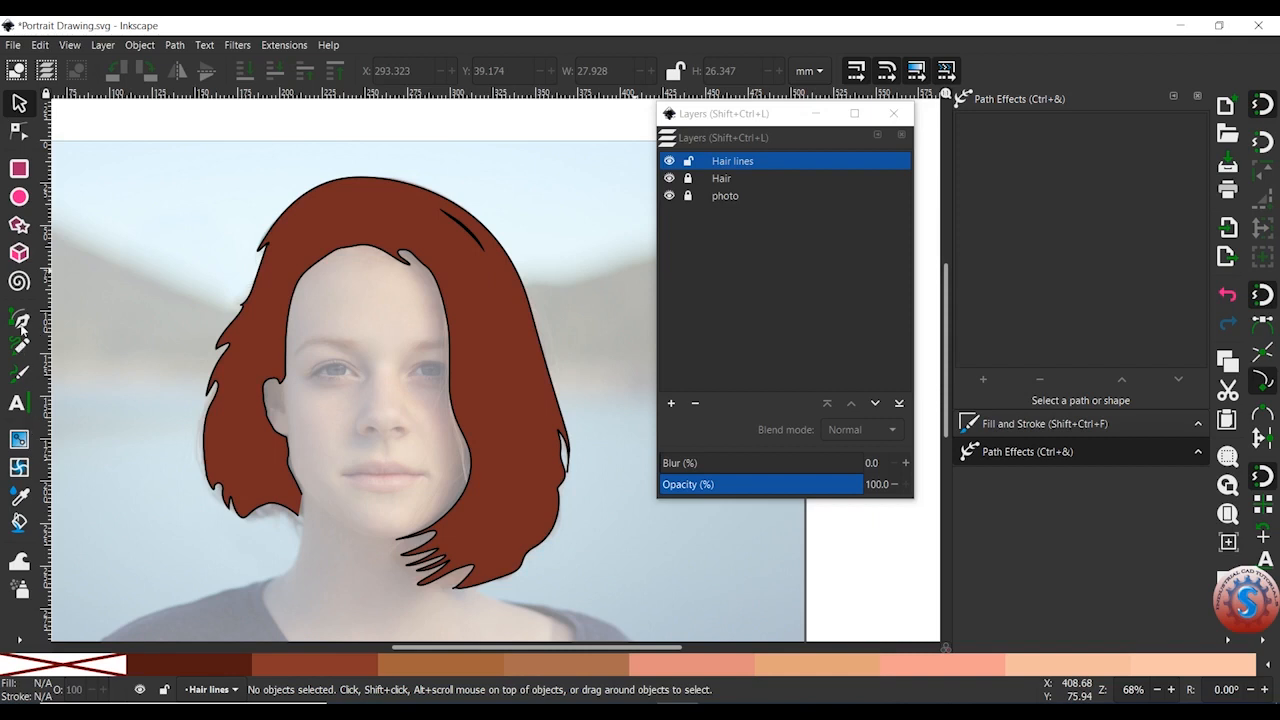
Try to draw a short strand about 17 by 24 mm below the first one, and delete it.
left_click(20, 322)
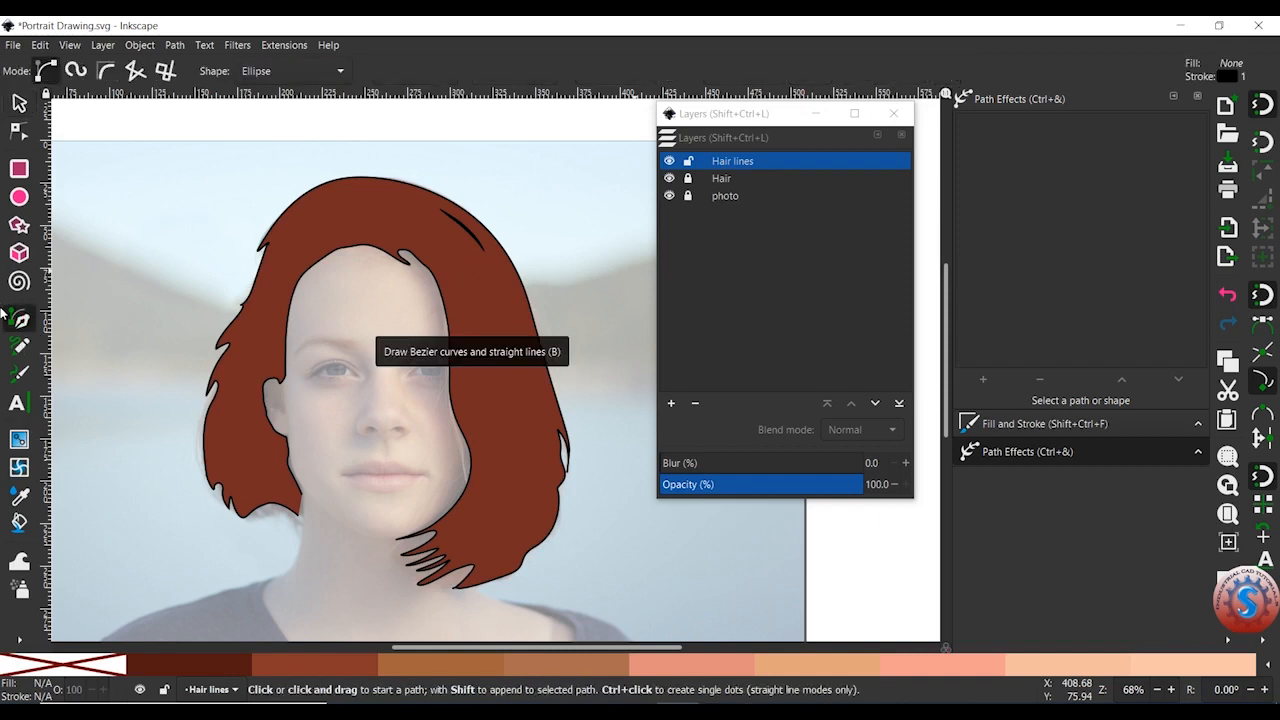
double_click(20, 318)
left_click(929, 57)
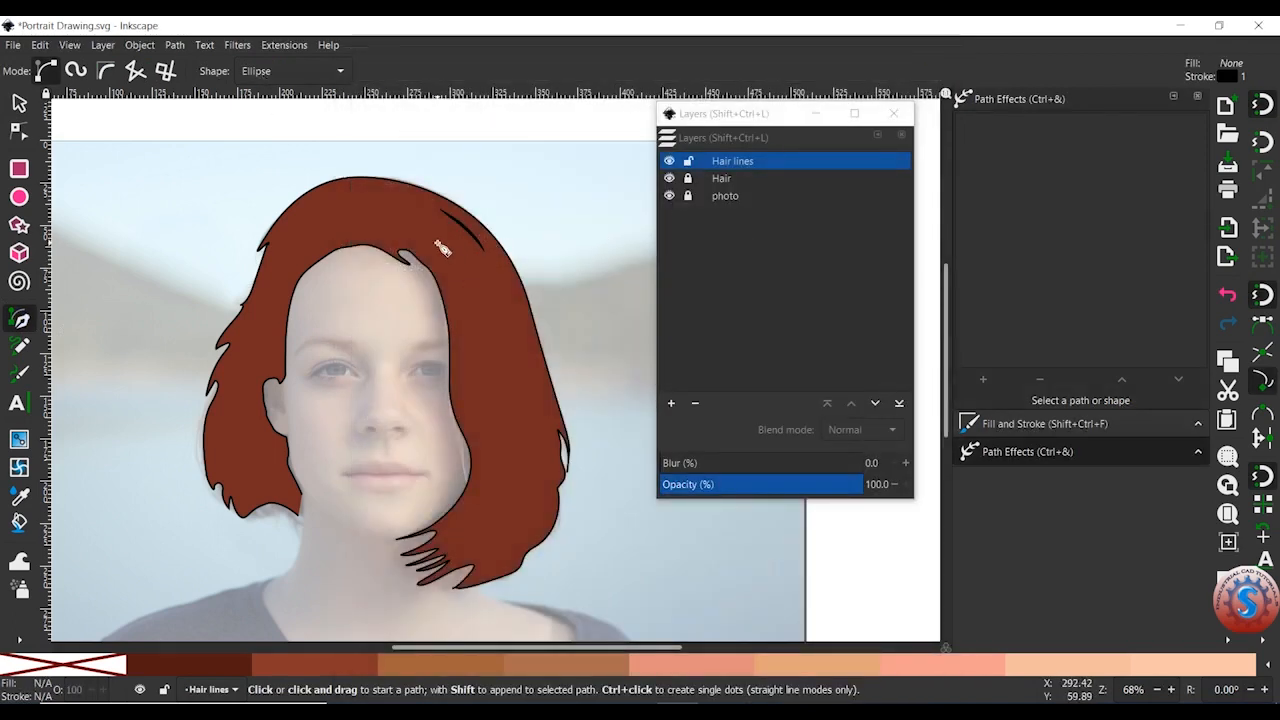
left_click(490, 268)
double_click(516, 308)
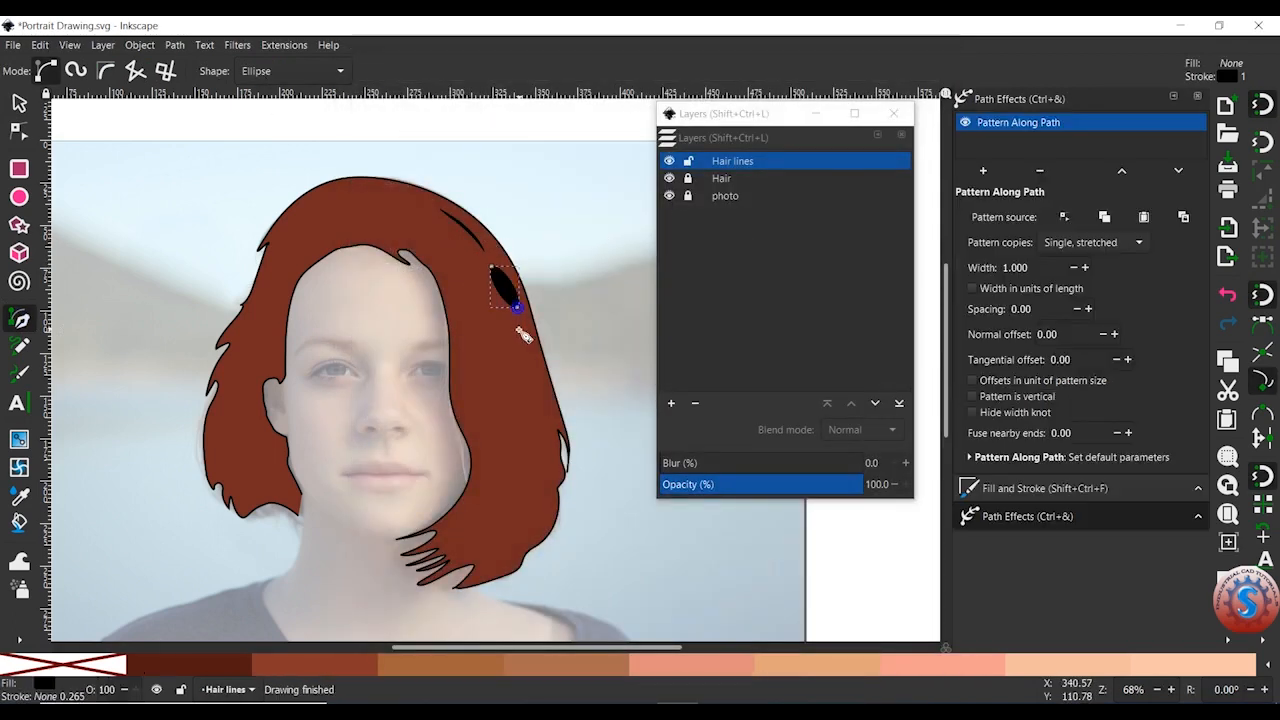
left_click_drag(516, 312, 526, 336)
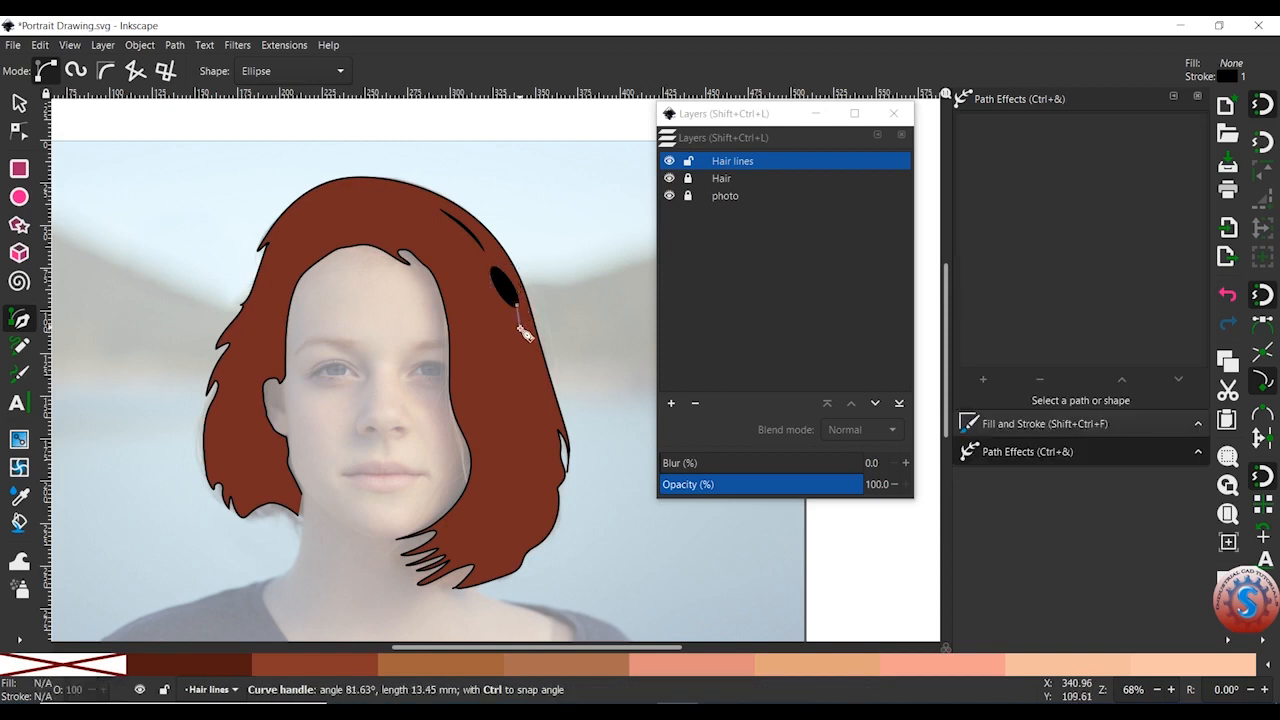
left_click(20, 104)
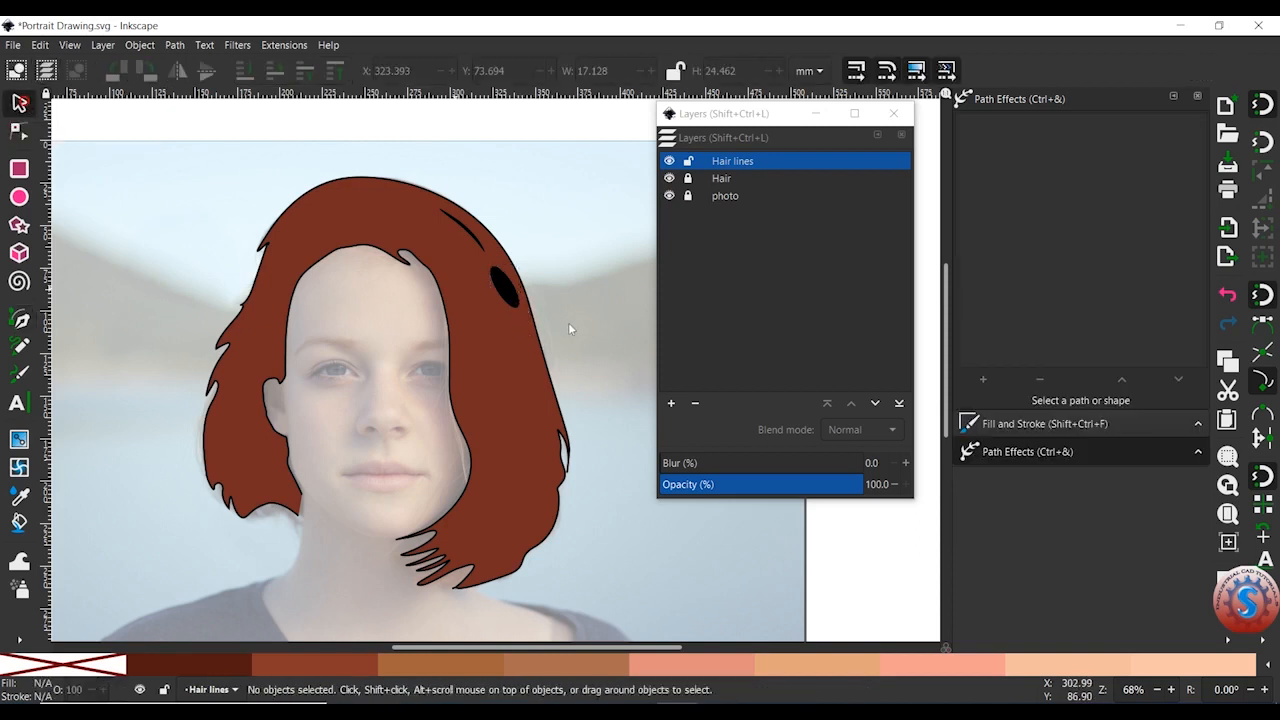
left_click(505, 288)
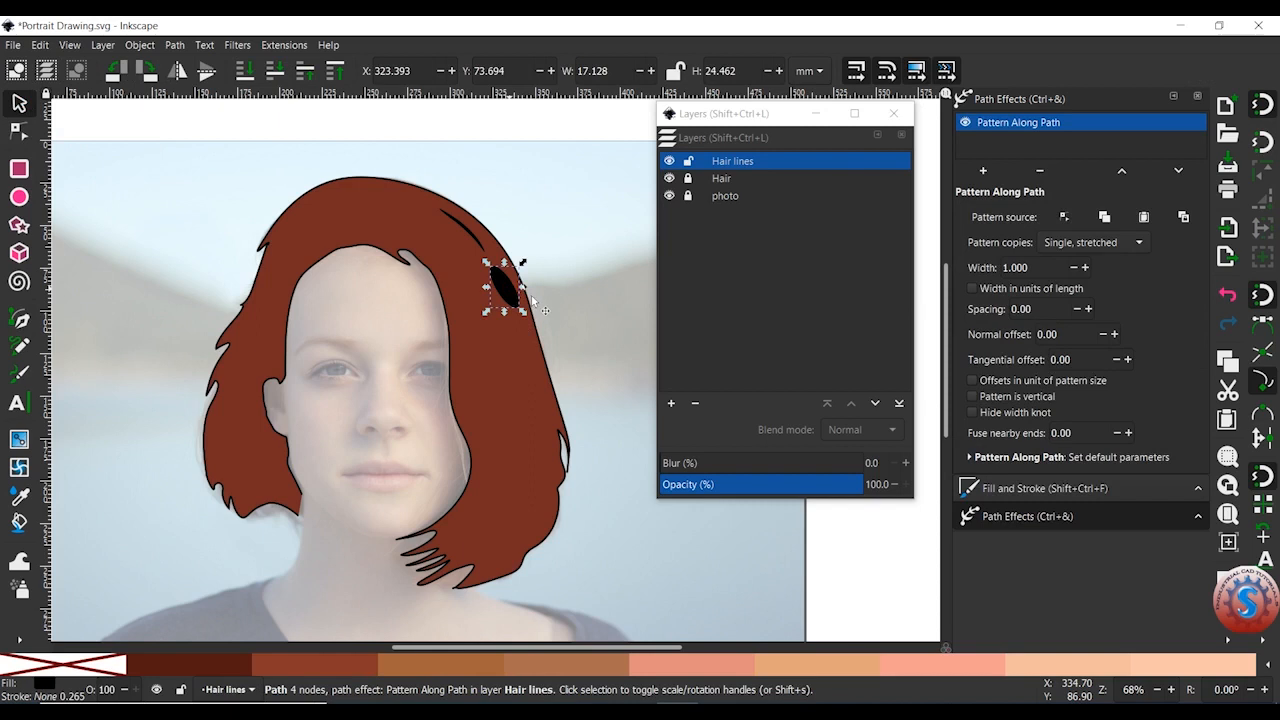
key("Delete")
Draw a curved Ellipse-shaped strand about 41 by 99 mm from above the forehead down along the inner hair edge beside the eye.
left_click(20, 318)
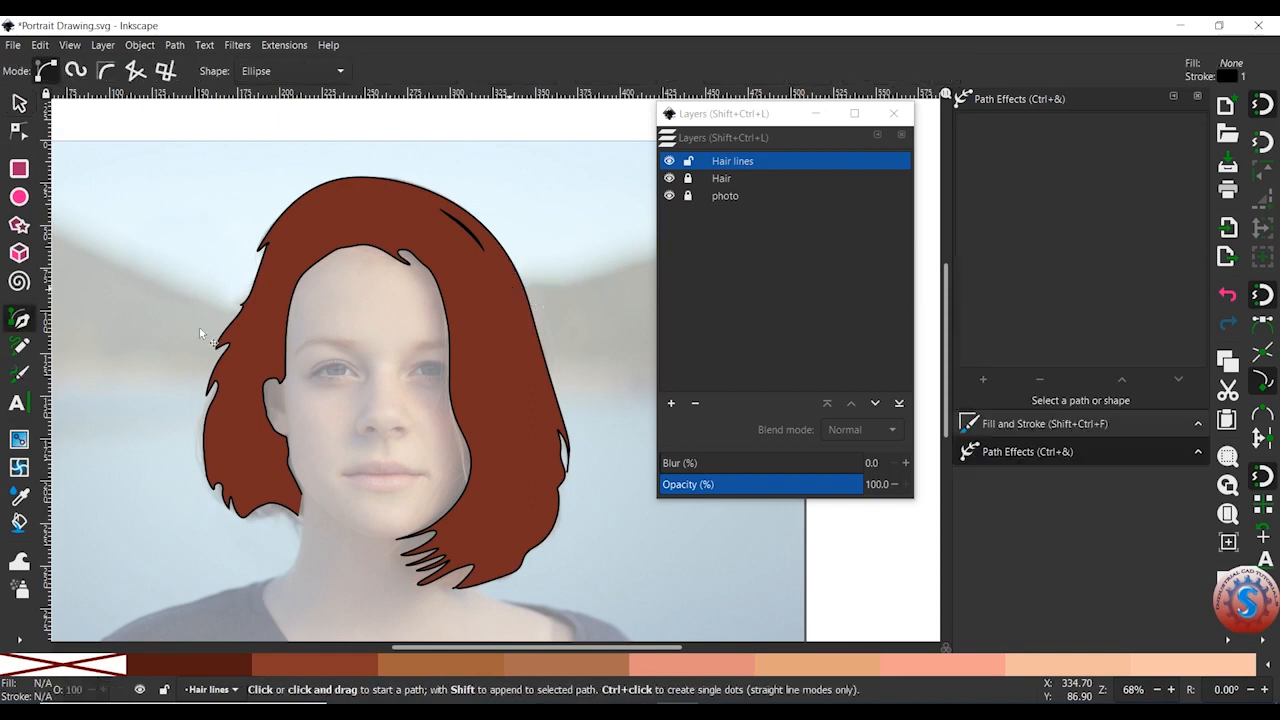
left_click(400, 224)
left_click_drag(459, 276, 461, 336)
left_click_drag(466, 391, 478, 411)
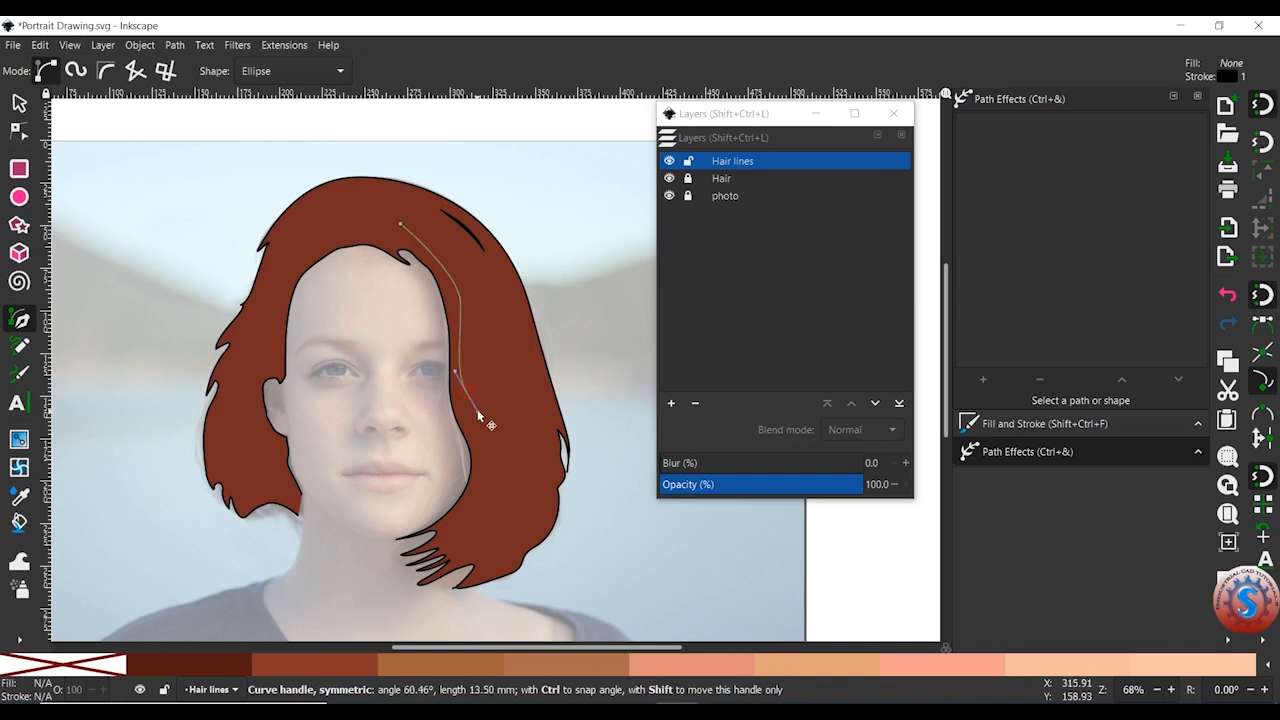
key("Return")
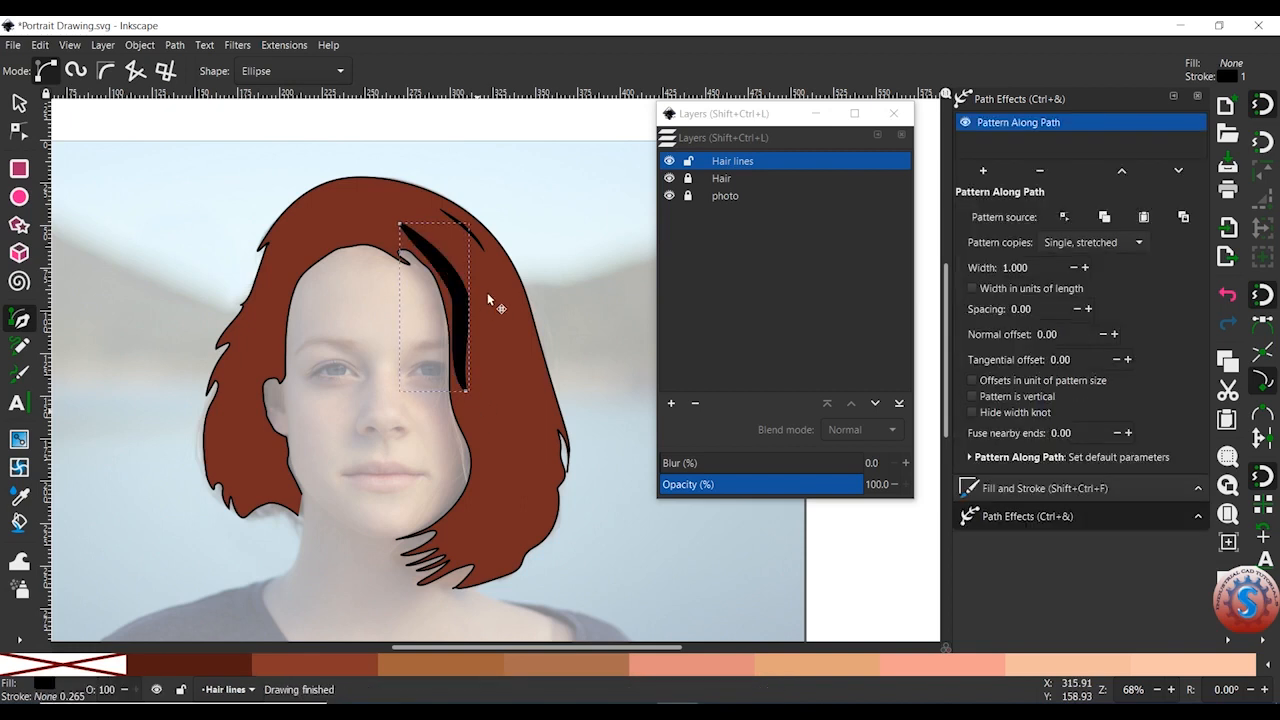
Set the Pattern Along Path width of the strand beside the eye to 0.2.
left_click_drag(1031, 270, 995, 271)
type("0.2")
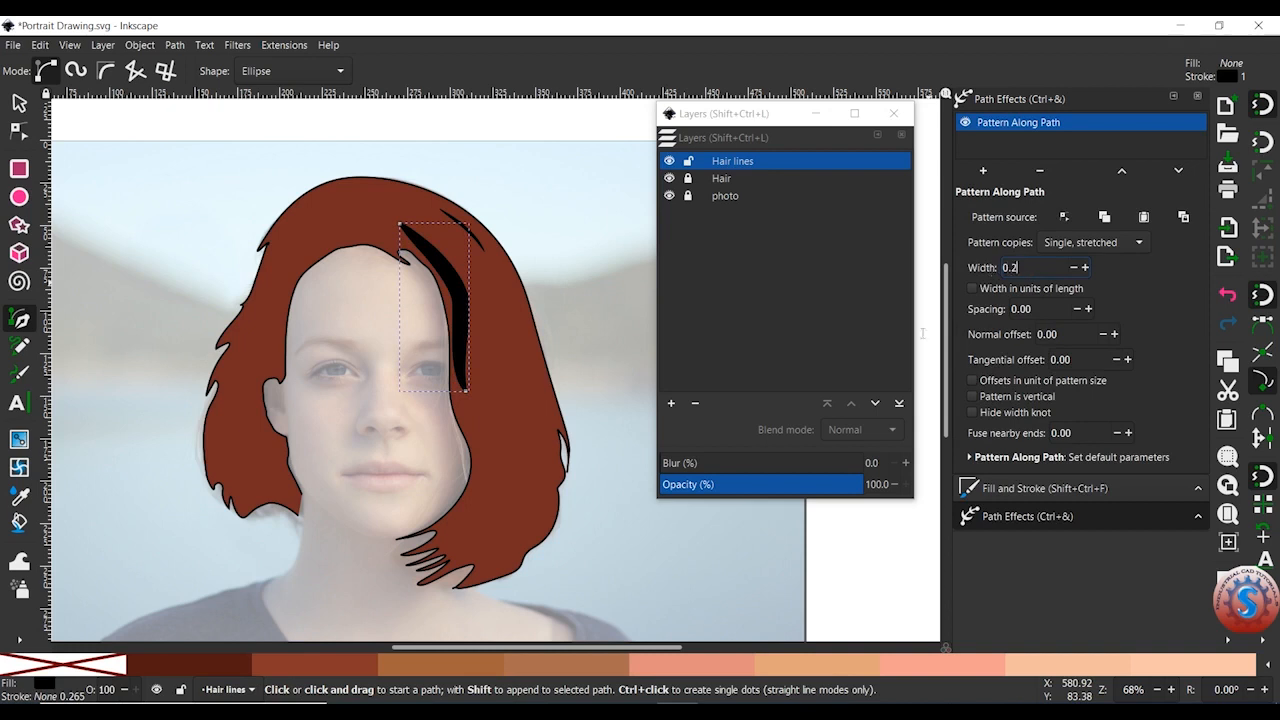
left_click(876, 556)
scroll(605, 400, "down", 1)
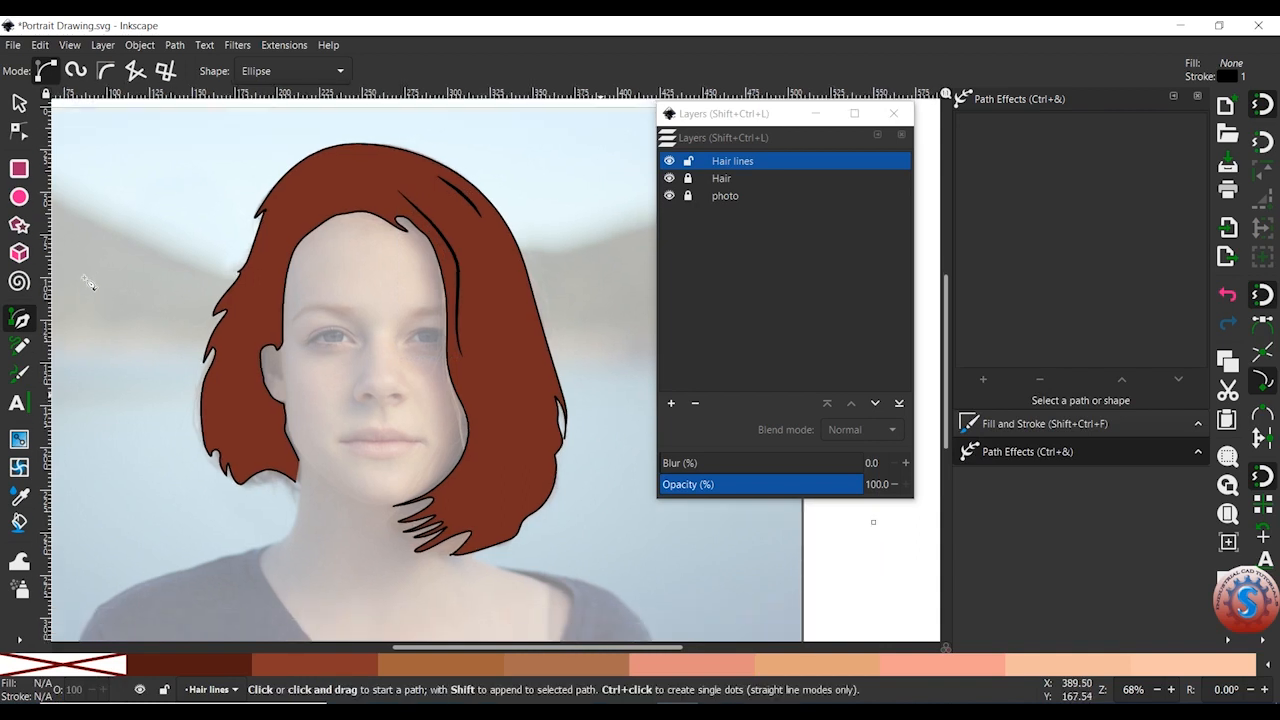
left_click(443, 207)
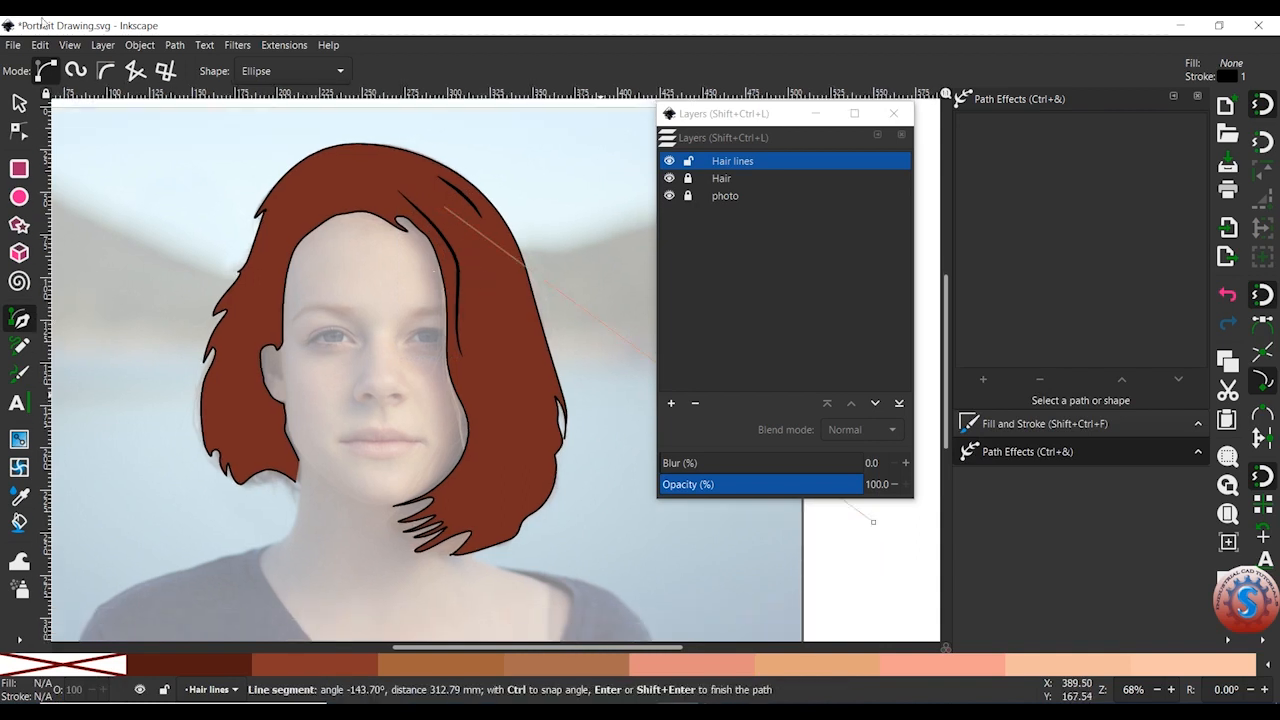
left_click(18, 103)
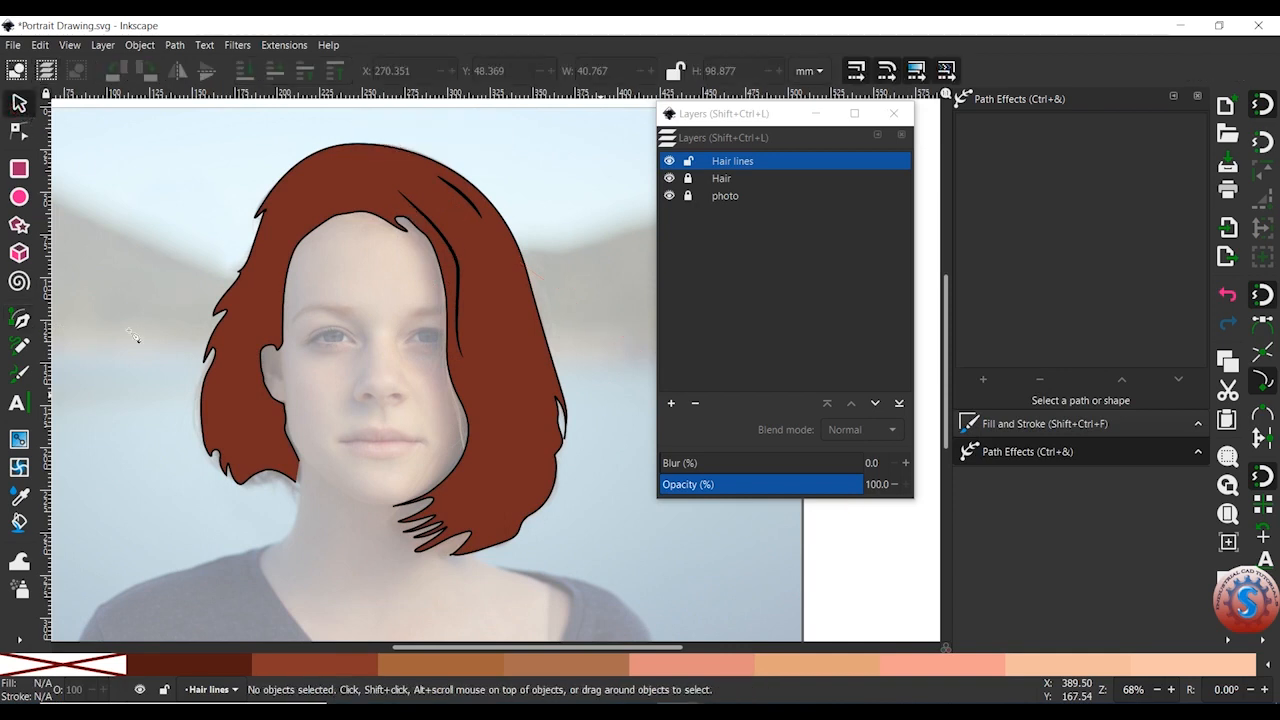
Draw a long wavy Ellipse-shaped strand about 31 by 149 mm from the upper hair down to chin level, outside the inner strand.
double_click(19, 319)
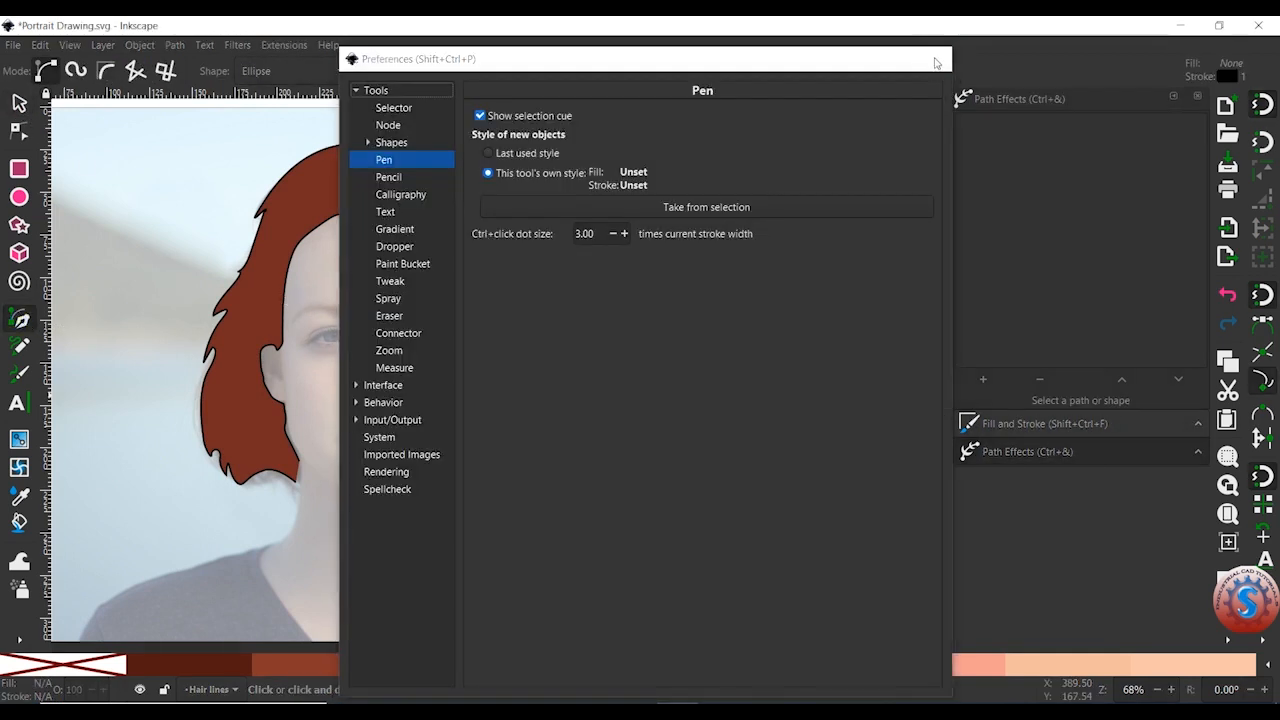
left_click(937, 58)
left_click(450, 212)
left_click_drag(477, 240, 477, 266)
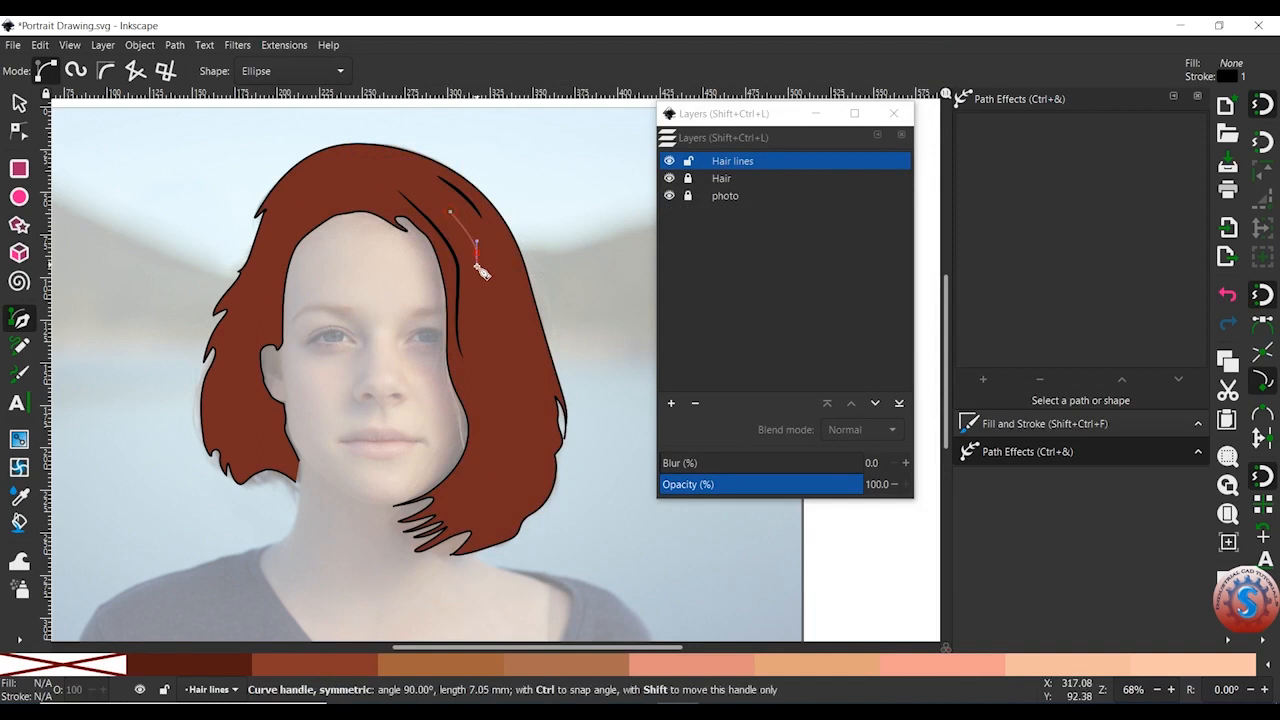
left_click_drag(477, 353, 500, 400)
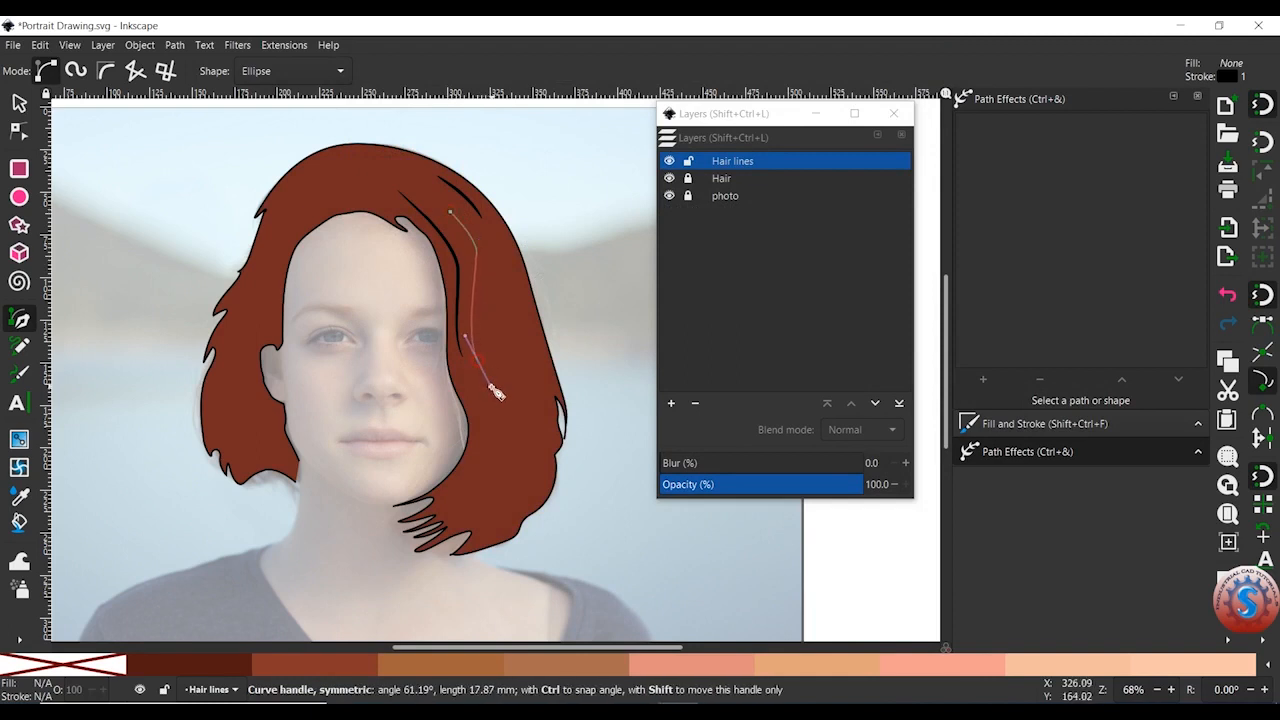
left_click_drag(496, 446, 475, 497)
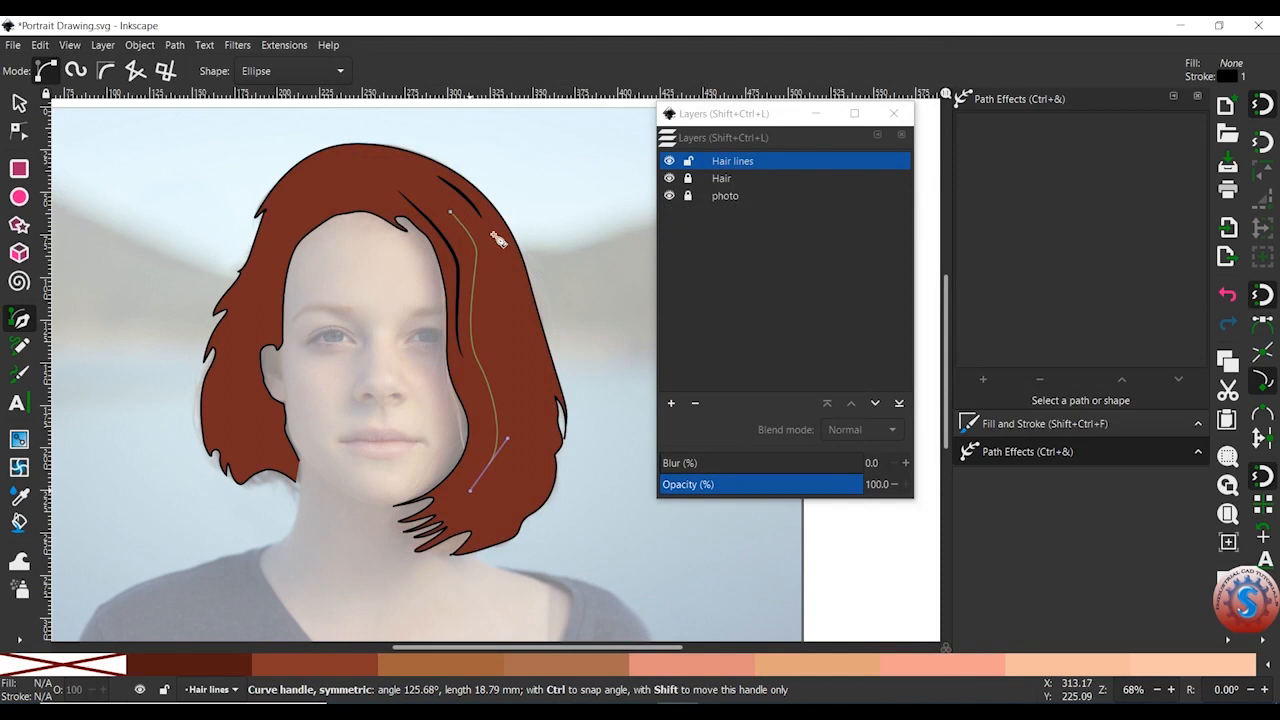
left_click(18, 104)
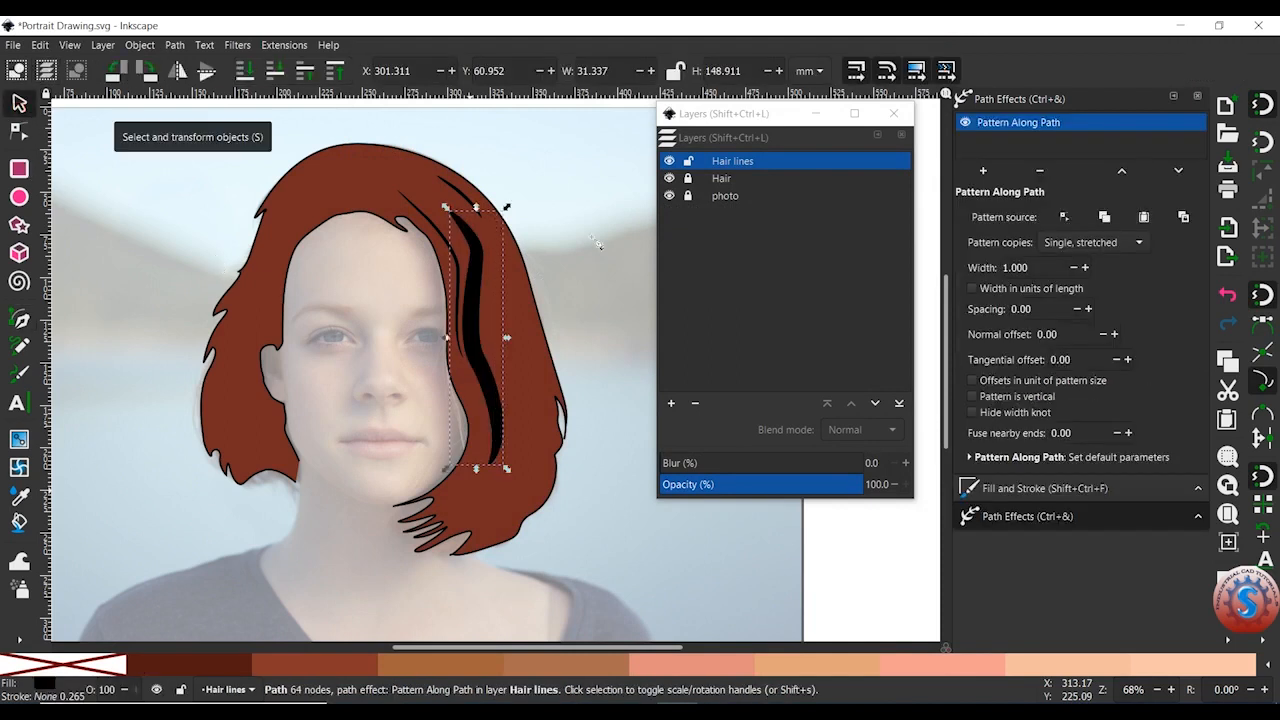
Reduce the long wavy strand's Pattern Along Path width to 0.2 and deselect it.
left_click_drag(1040, 270, 985, 270)
type("0.2")
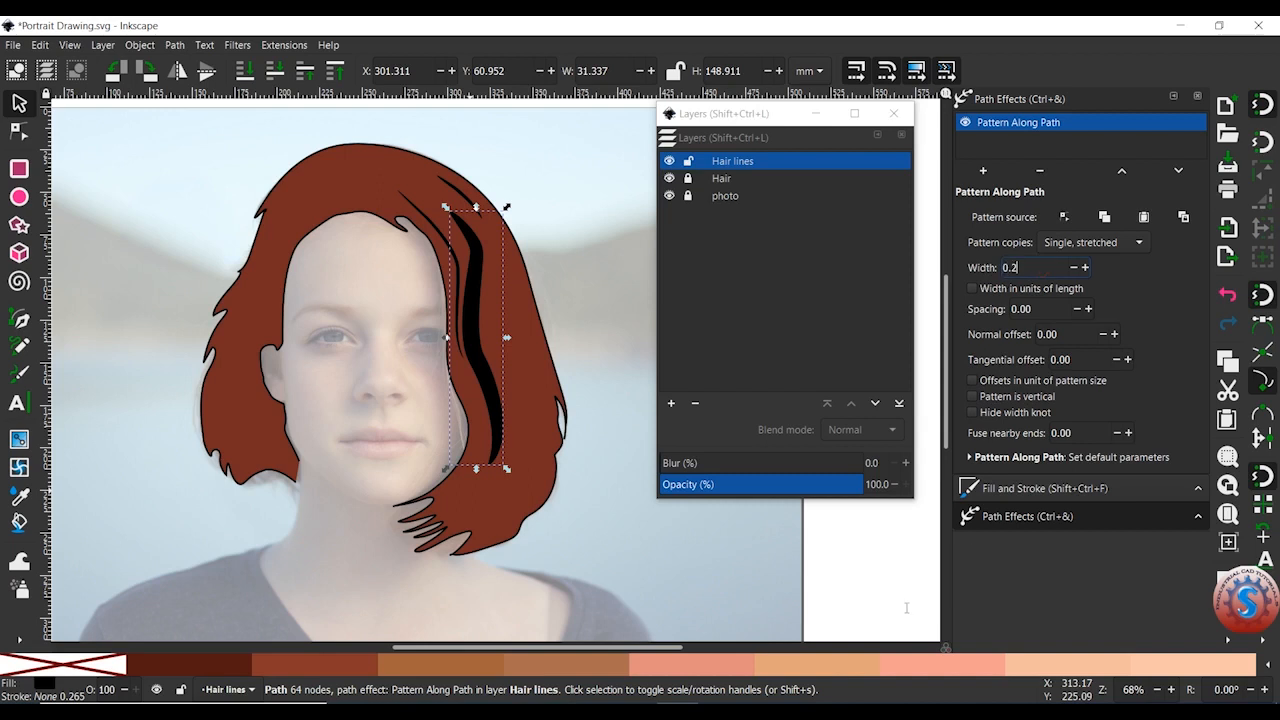
left_click(906, 607)
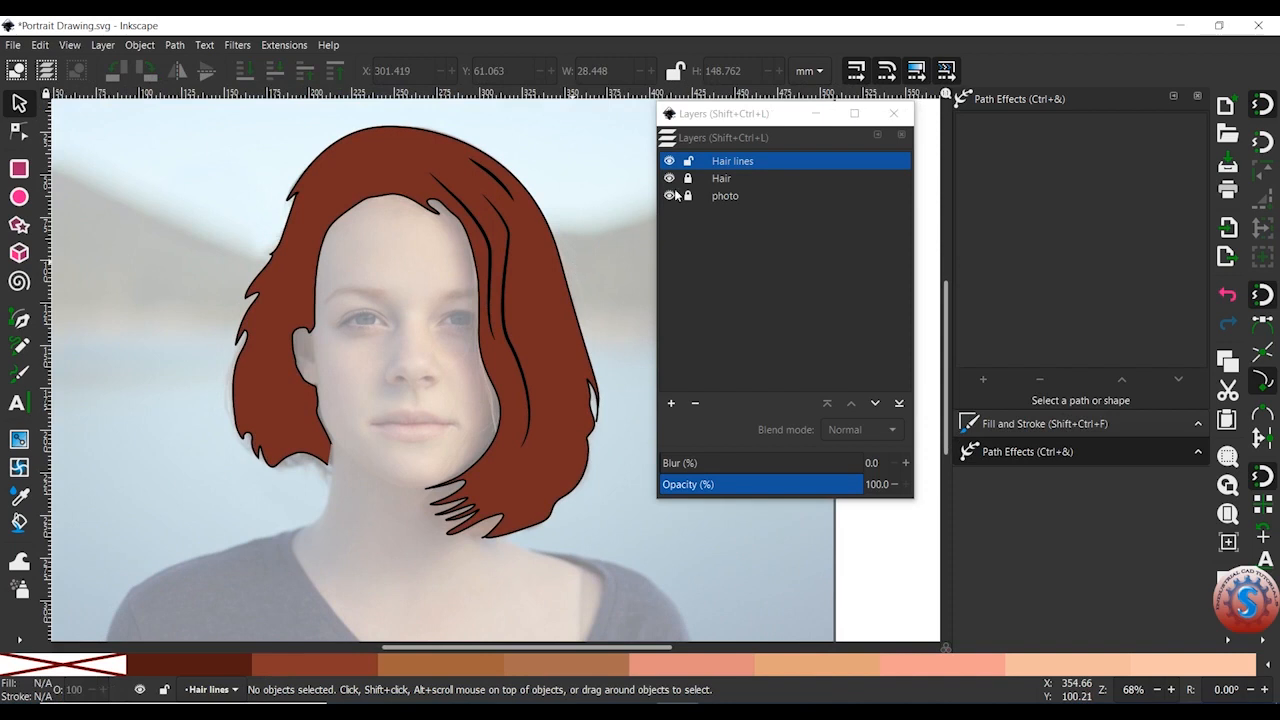
Toggle the photo layer's visibility to compare, leaving it shown, and hide the Hair layer.
left_click(669, 196)
left_click(669, 196)
left_click(669, 196)
left_click(669, 196)
left_click(669, 178)
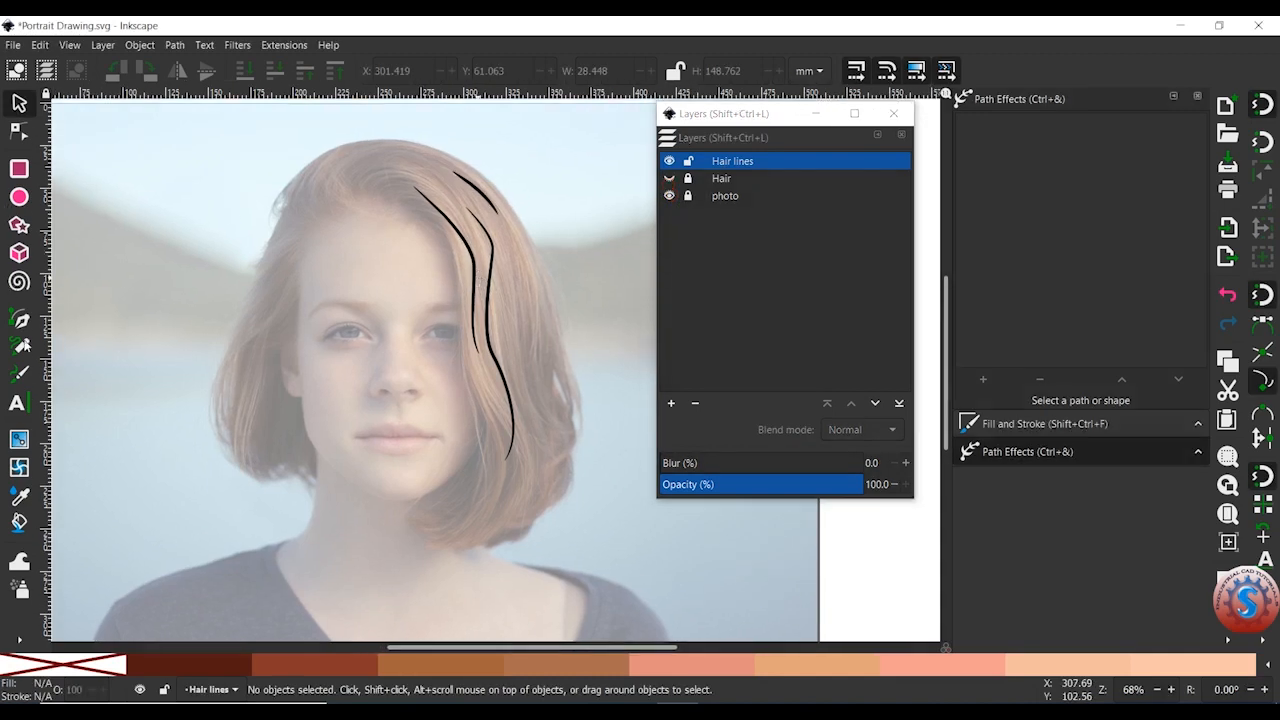
Draw a curved Ellipse-shaped strand about 56 by 23 mm arching above the forehead and reduce its Pattern Along Path width.
left_click(19, 318)
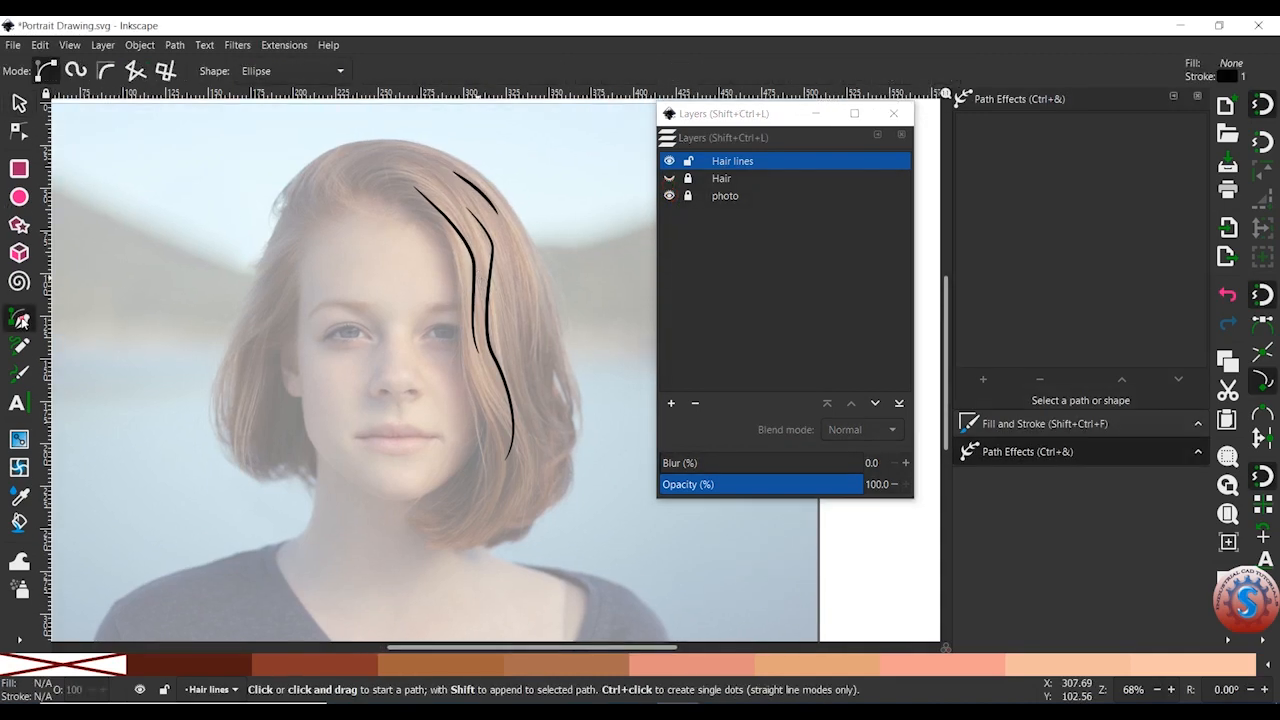
left_click(356, 197)
left_click_drag(388, 171, 462, 218)
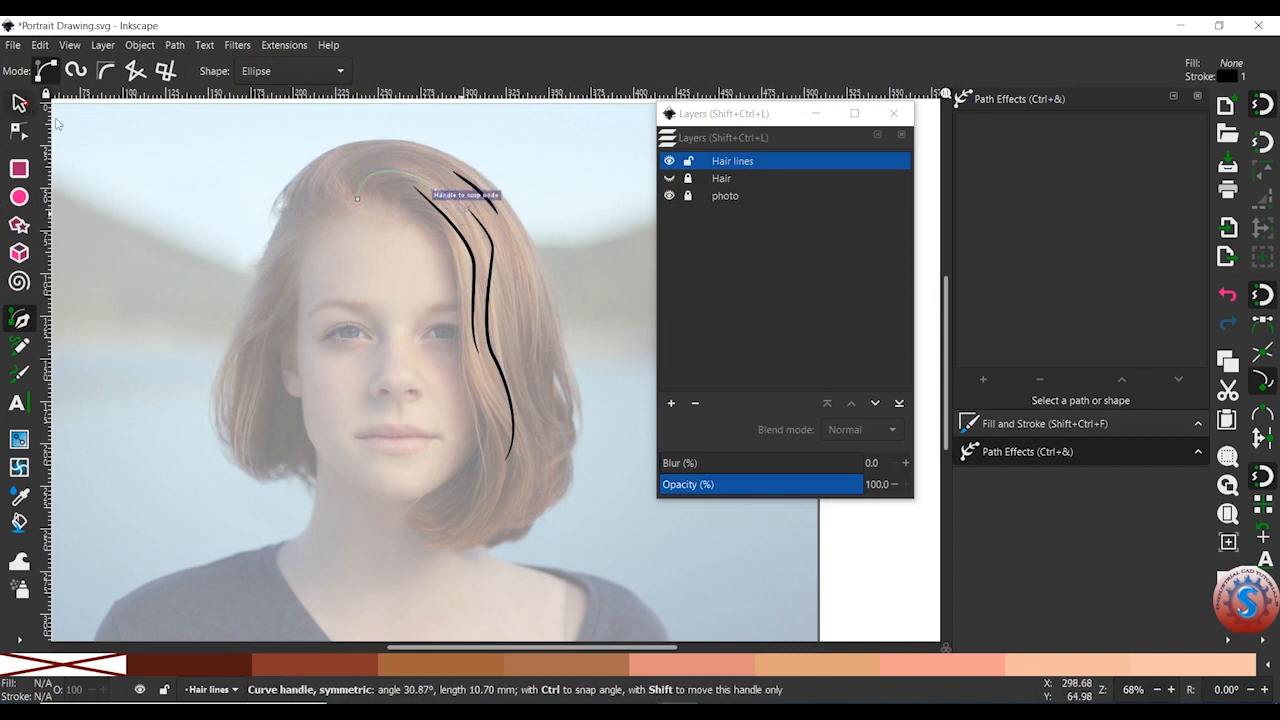
left_click(19, 103)
left_click_drag(1038, 267, 956, 268)
key("BackSpace")
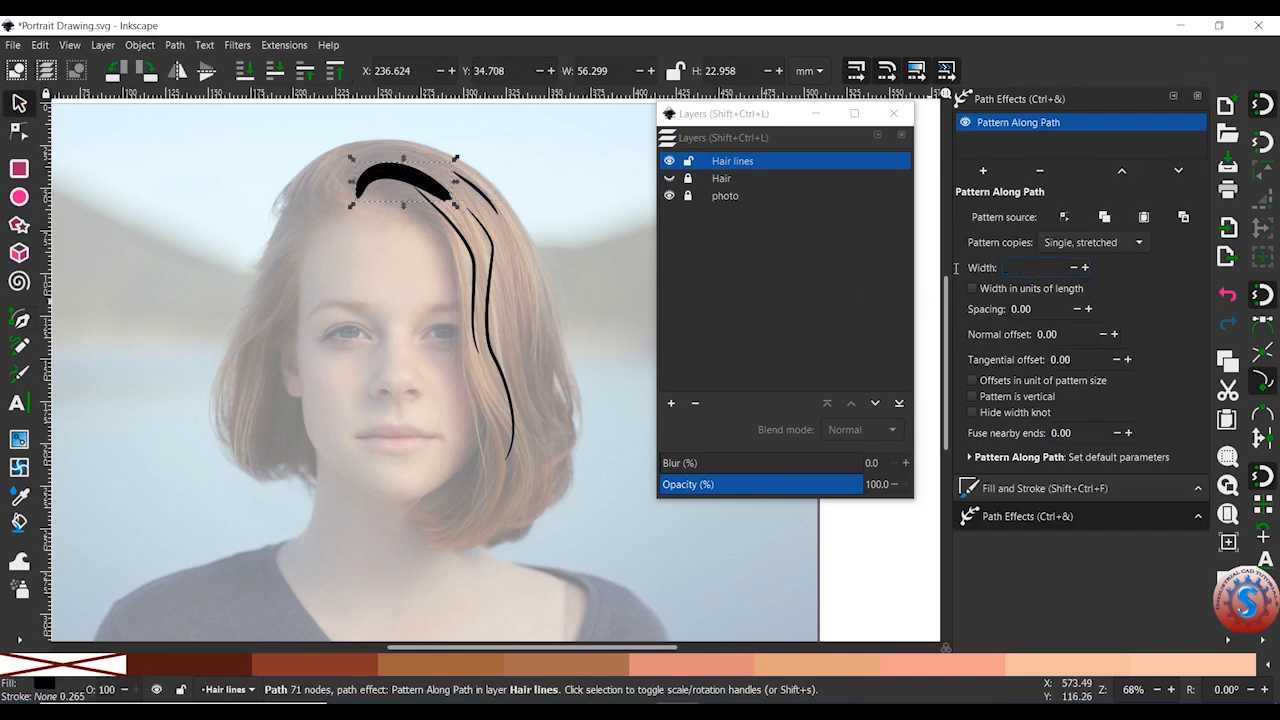
left_click(891, 585)
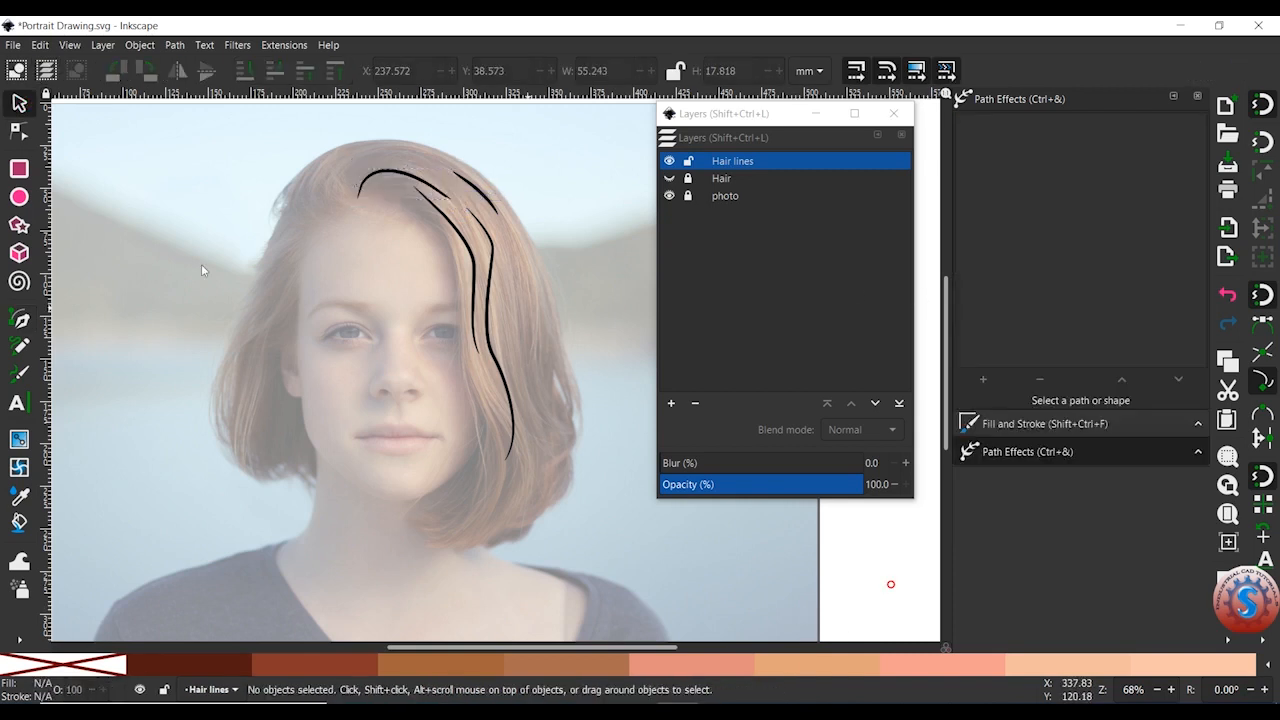
left_click(19, 322)
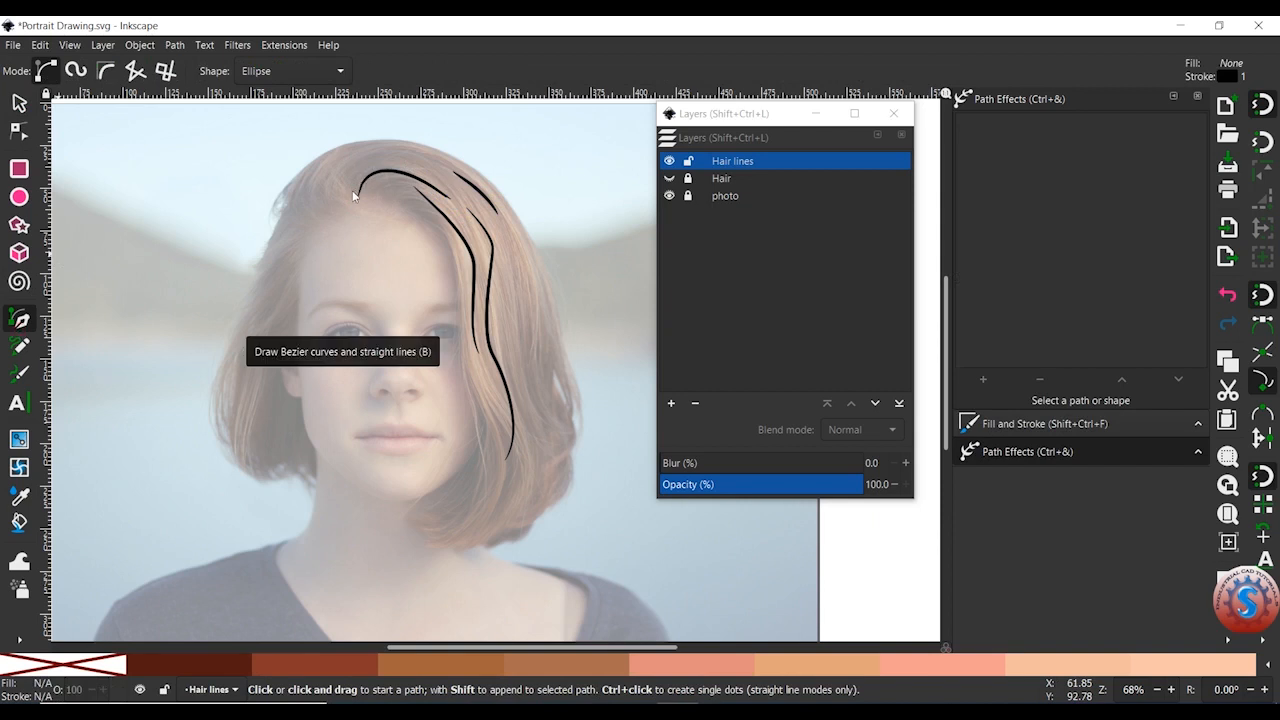
left_click(349, 193)
left_click(12, 319)
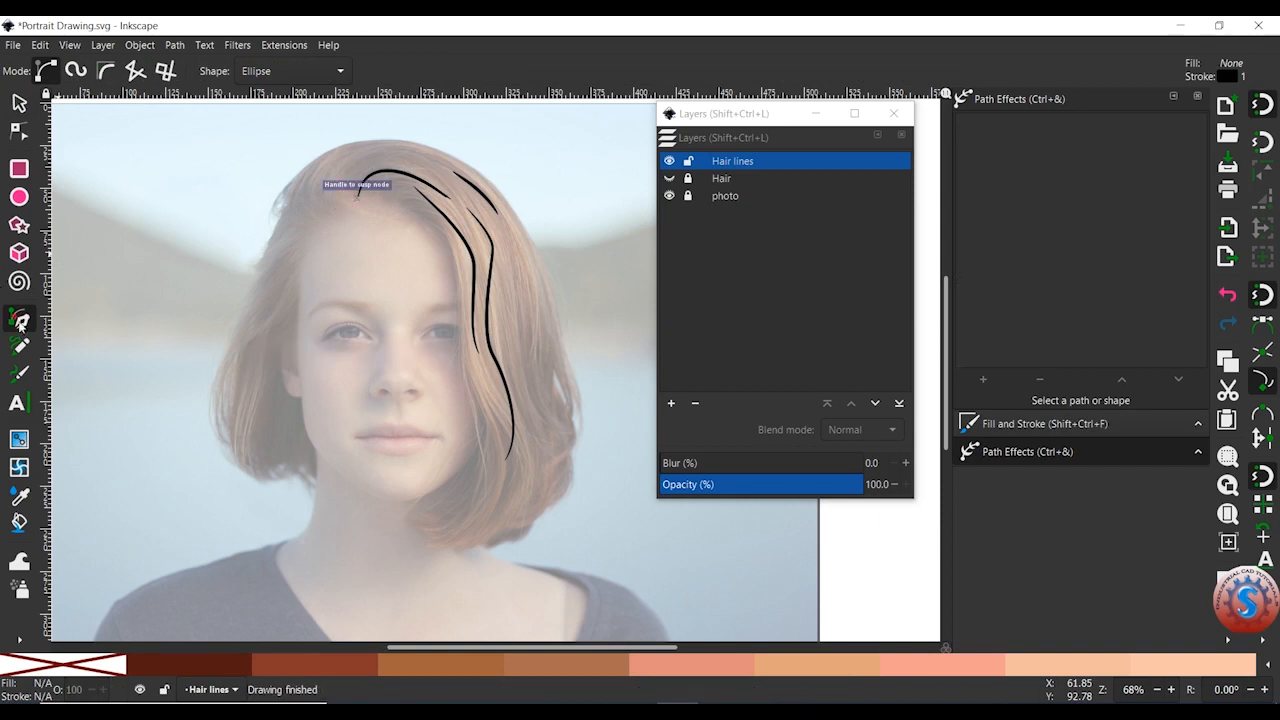
left_click(340, 198)
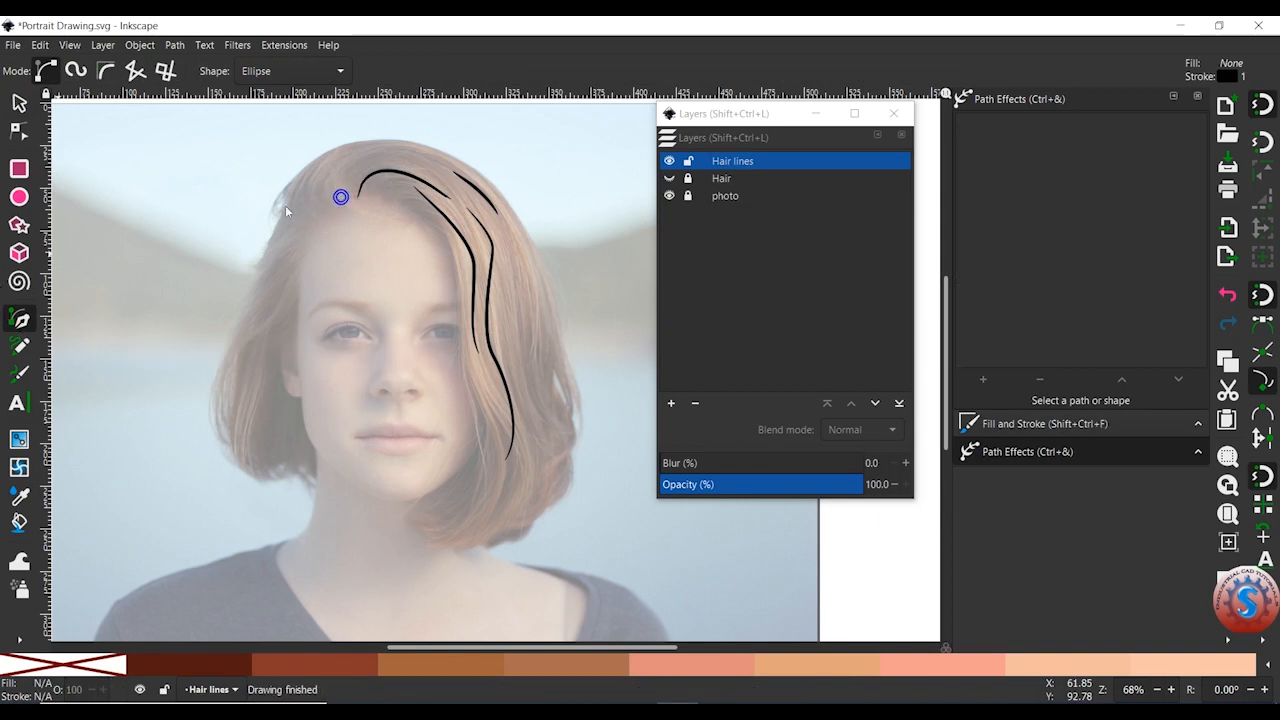
left_click(341, 195)
left_click_drag(418, 157, 471, 200)
key("BackSpace")
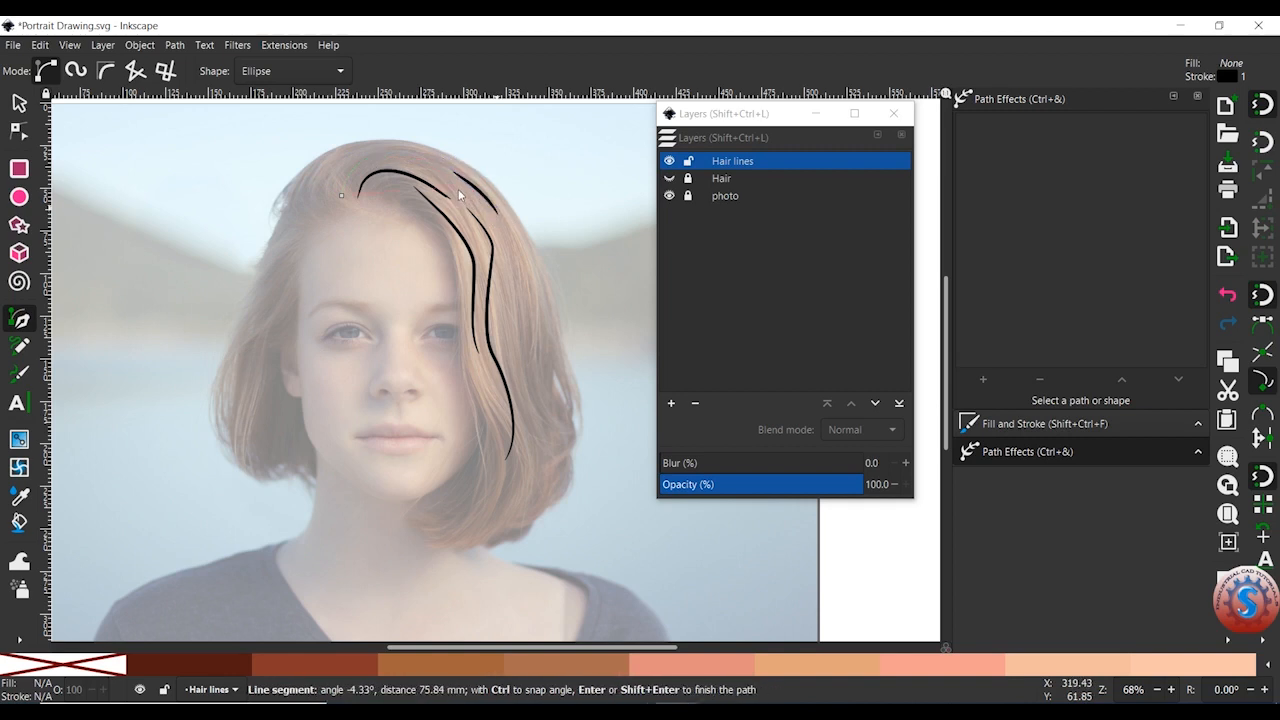
key("BackSpace")
left_click(357, 197)
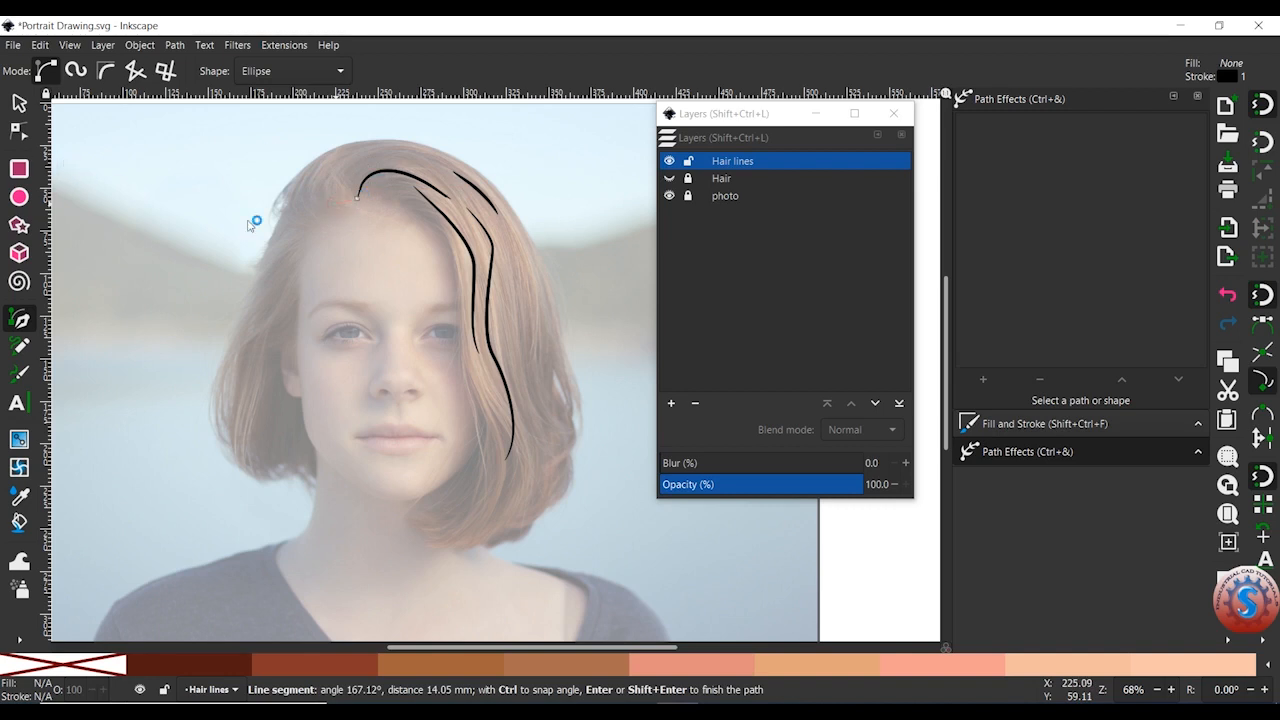
key("BackSpace")
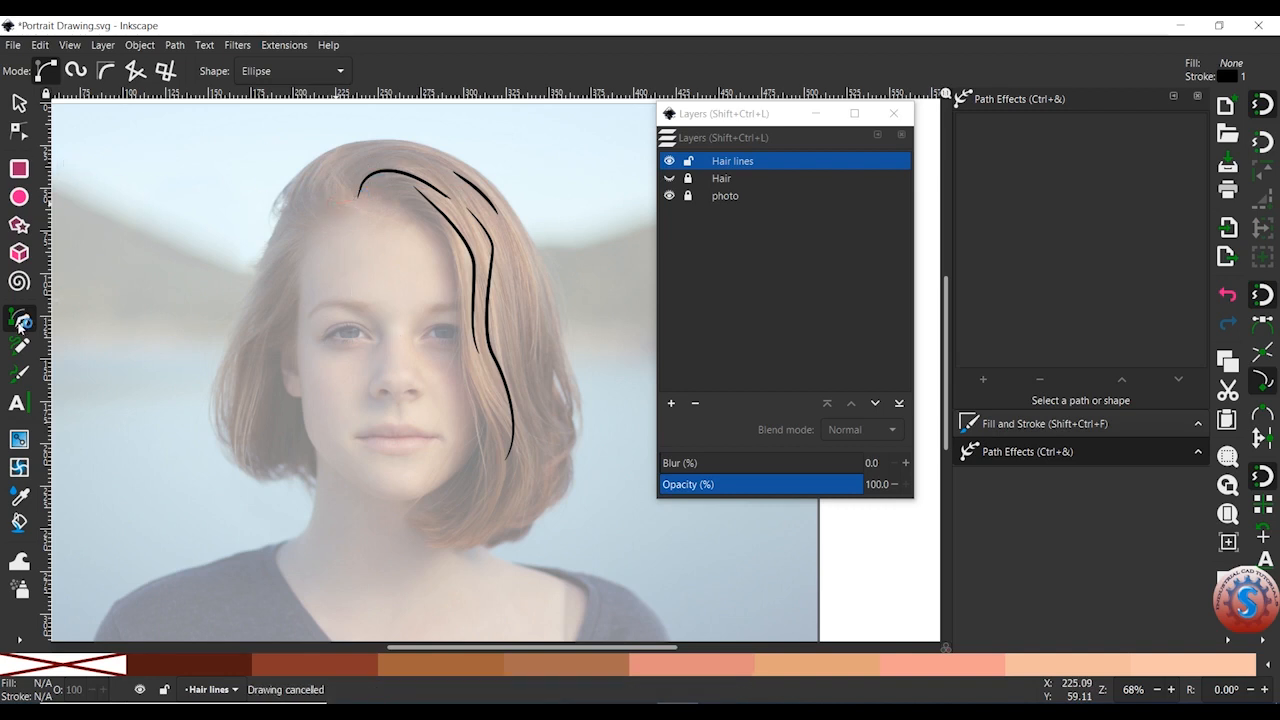
left_click(346, 200)
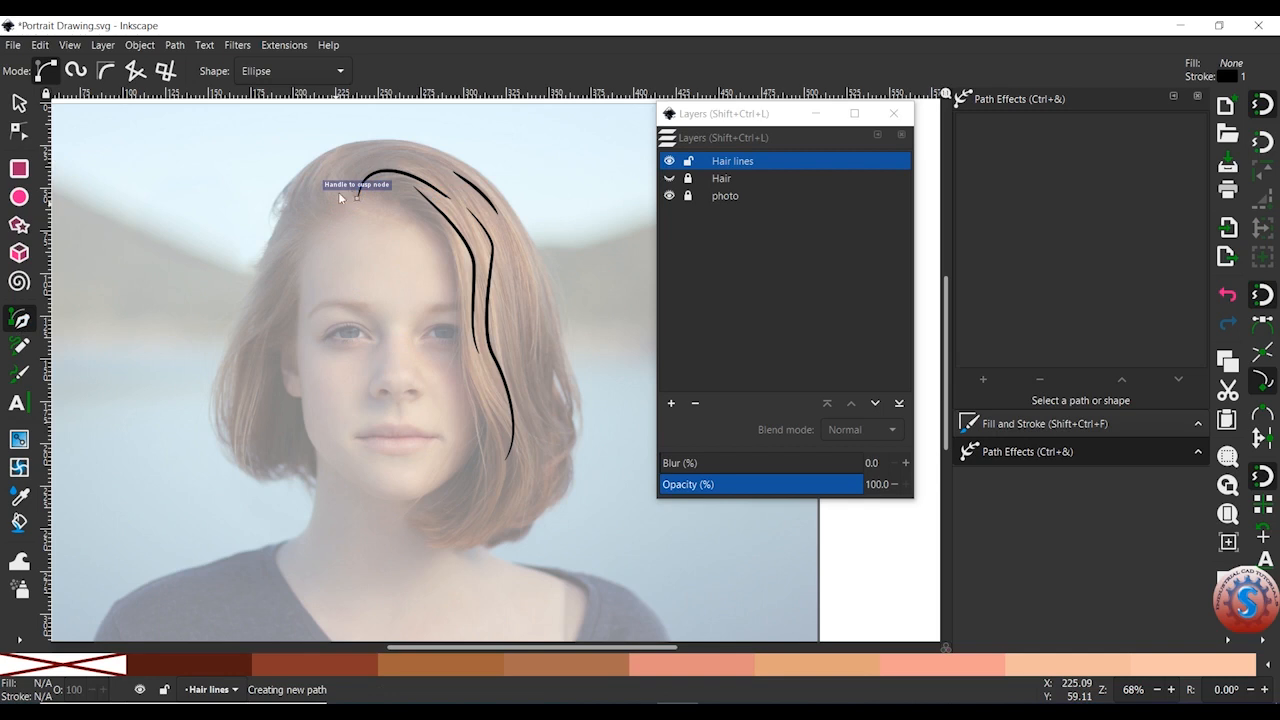
left_click(18, 103)
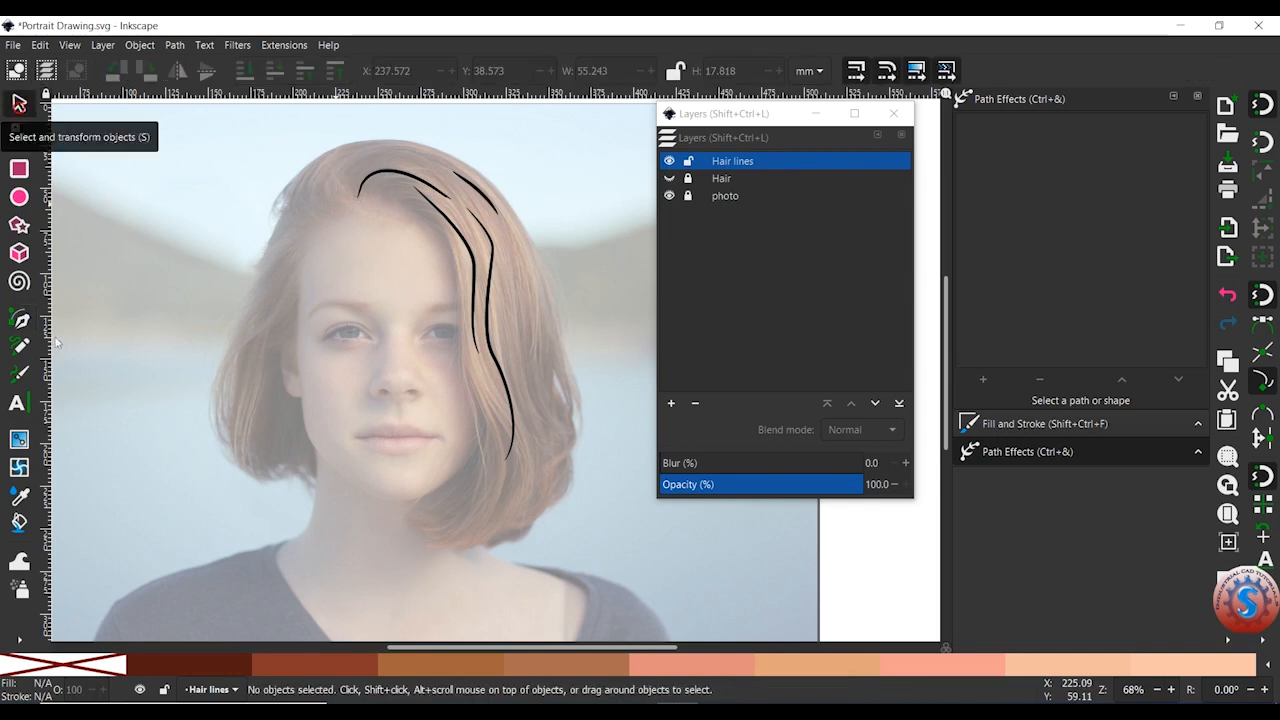
Draw a curved Ellipse-shaped strand about 62 by 34 mm over the crown, just outside the arched strand above the forehead.
left_click(19, 318)
left_click(343, 204)
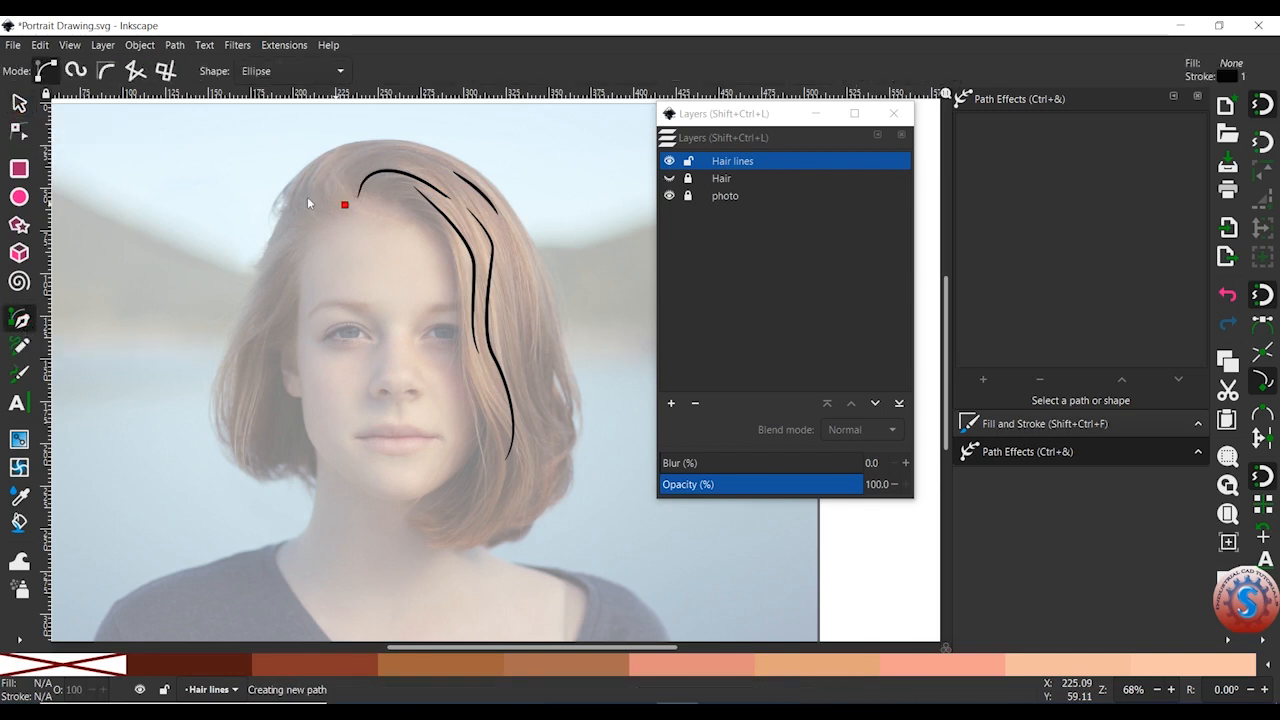
left_click_drag(358, 159, 461, 191)
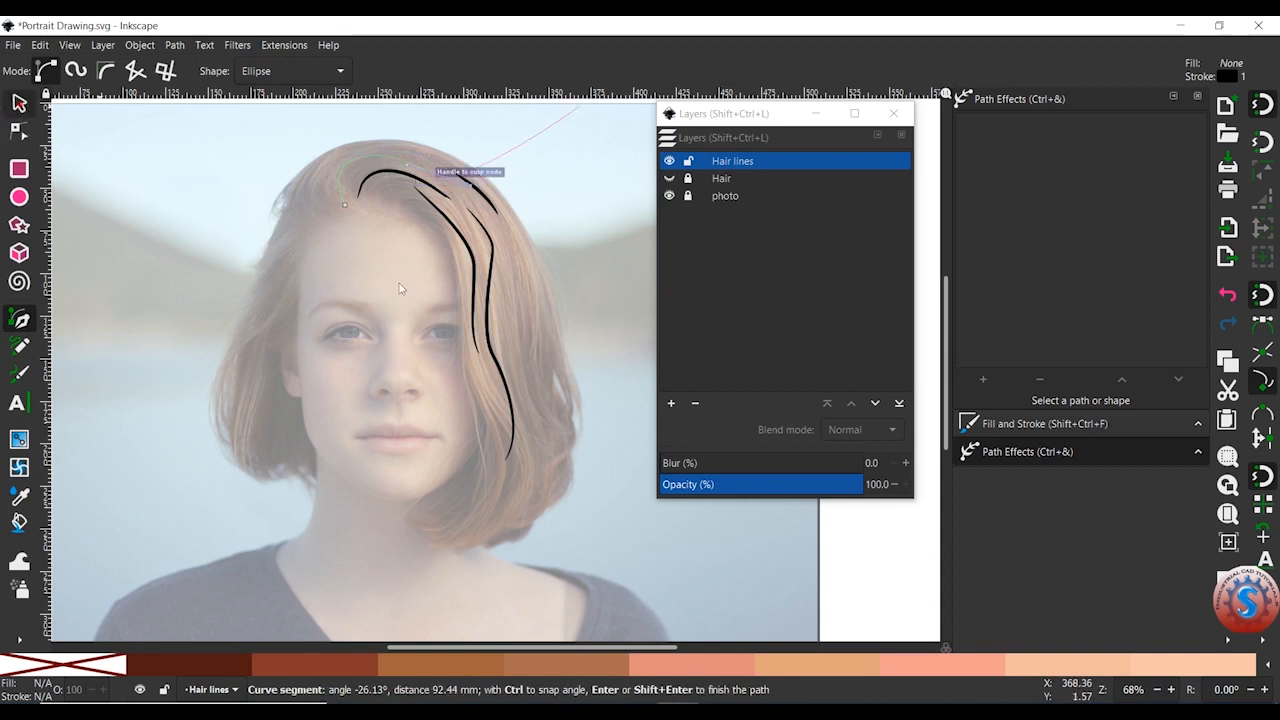
left_click(19, 103)
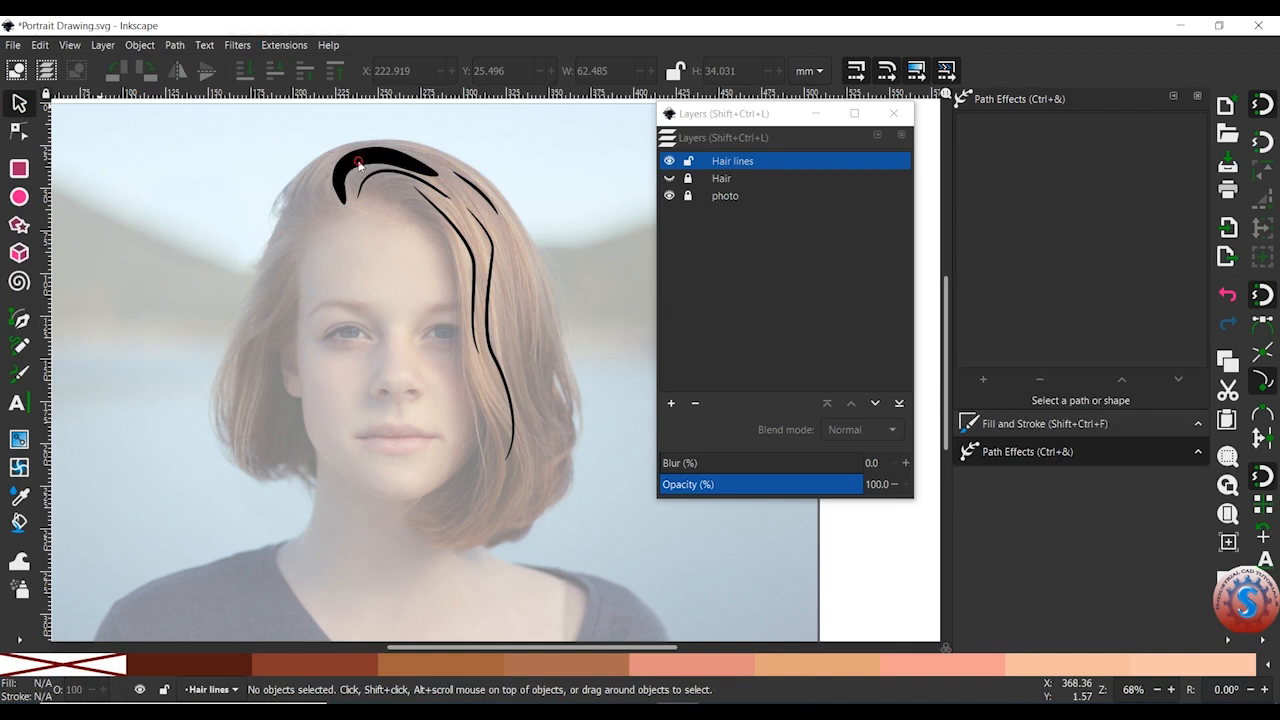
Briefly show the Hair layer to compare it with the strands, hide it again, and keep Hair lines as the active layer.
mouse_move(308, 130)
left_mouse_down()
mouse_move(351, 180)
mouse_move(321, 213)
mouse_move(358, 190)
mouse_move(346, 242)
left_mouse_up()
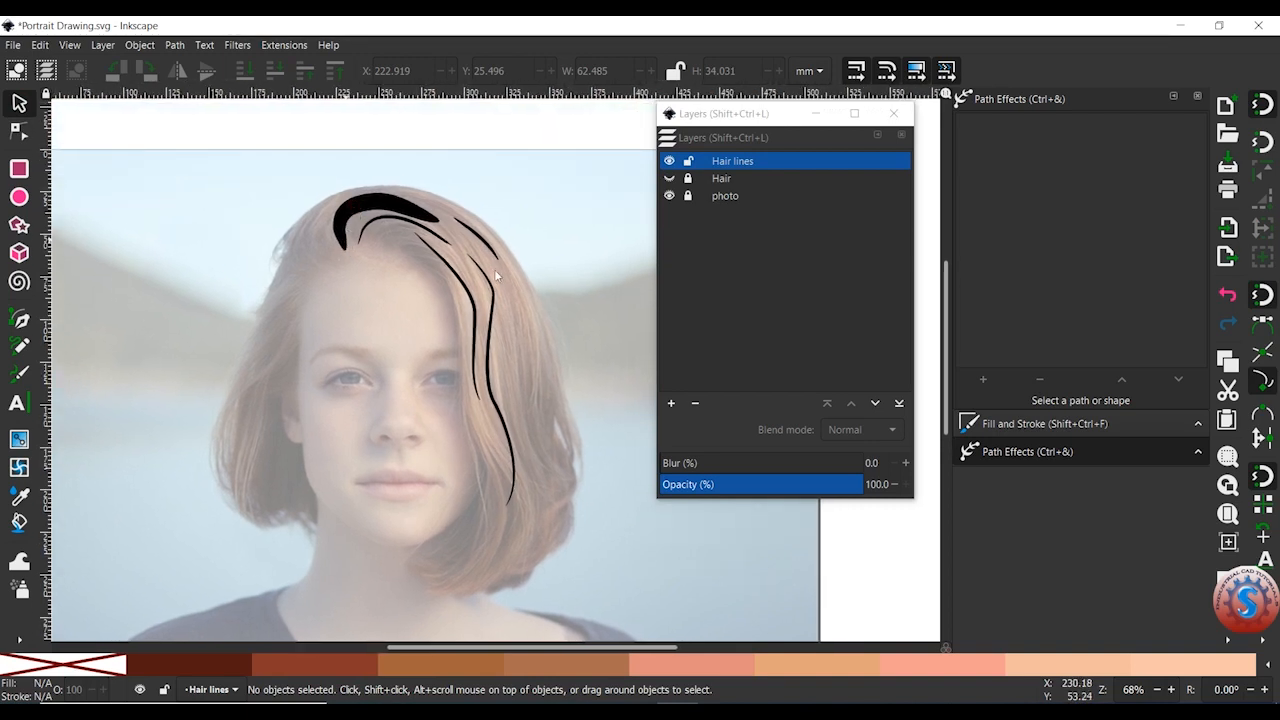
left_click_drag(485, 303, 490, 266)
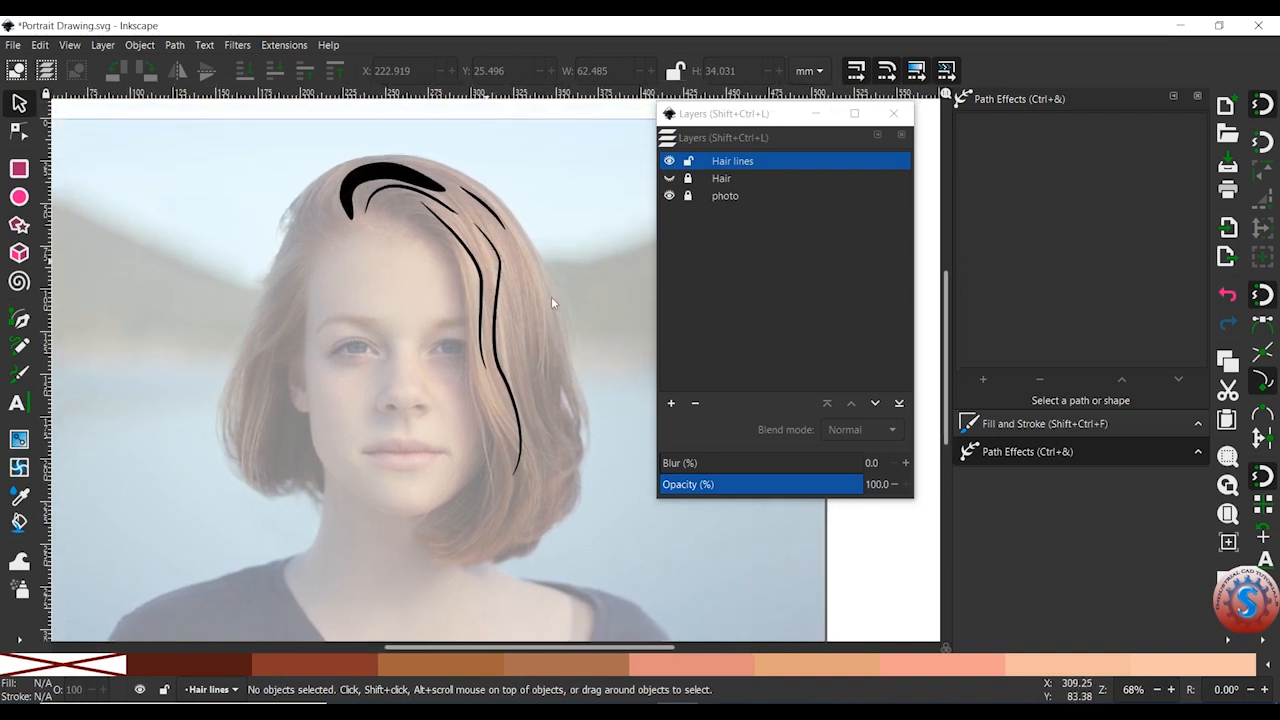
left_click_drag(545, 300, 548, 320)
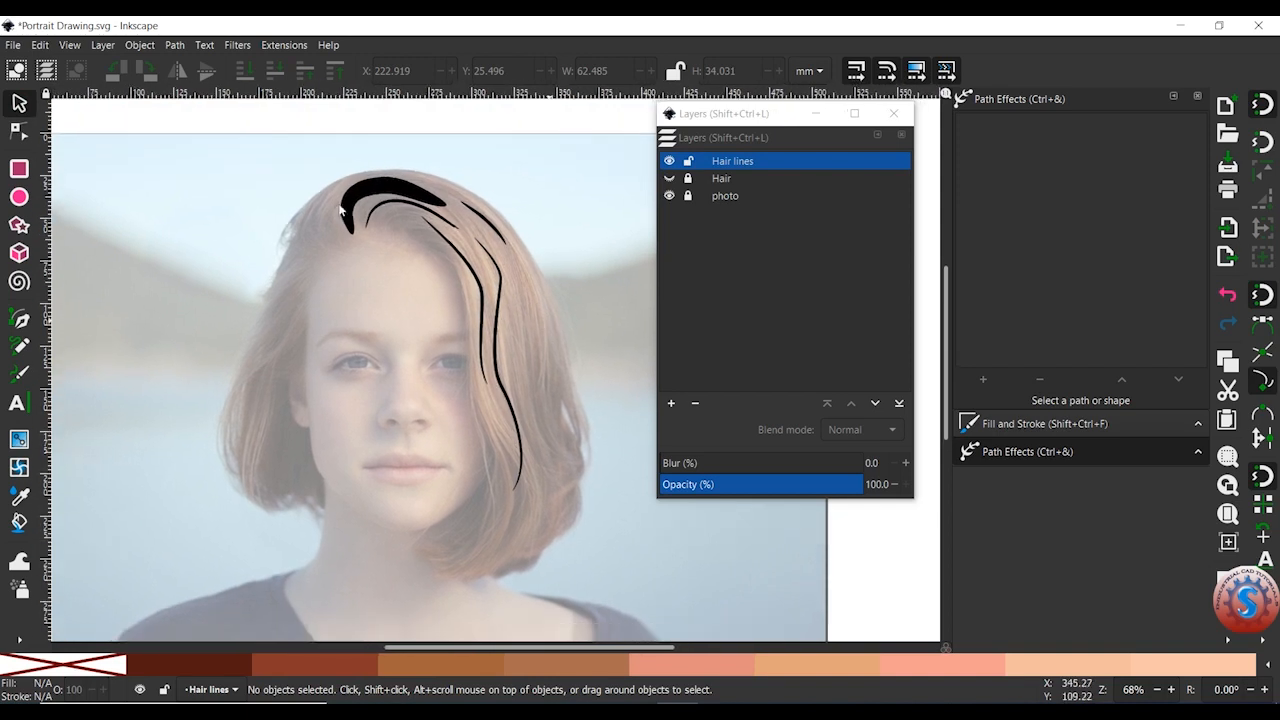
left_click_drag(341, 215, 331, 187)
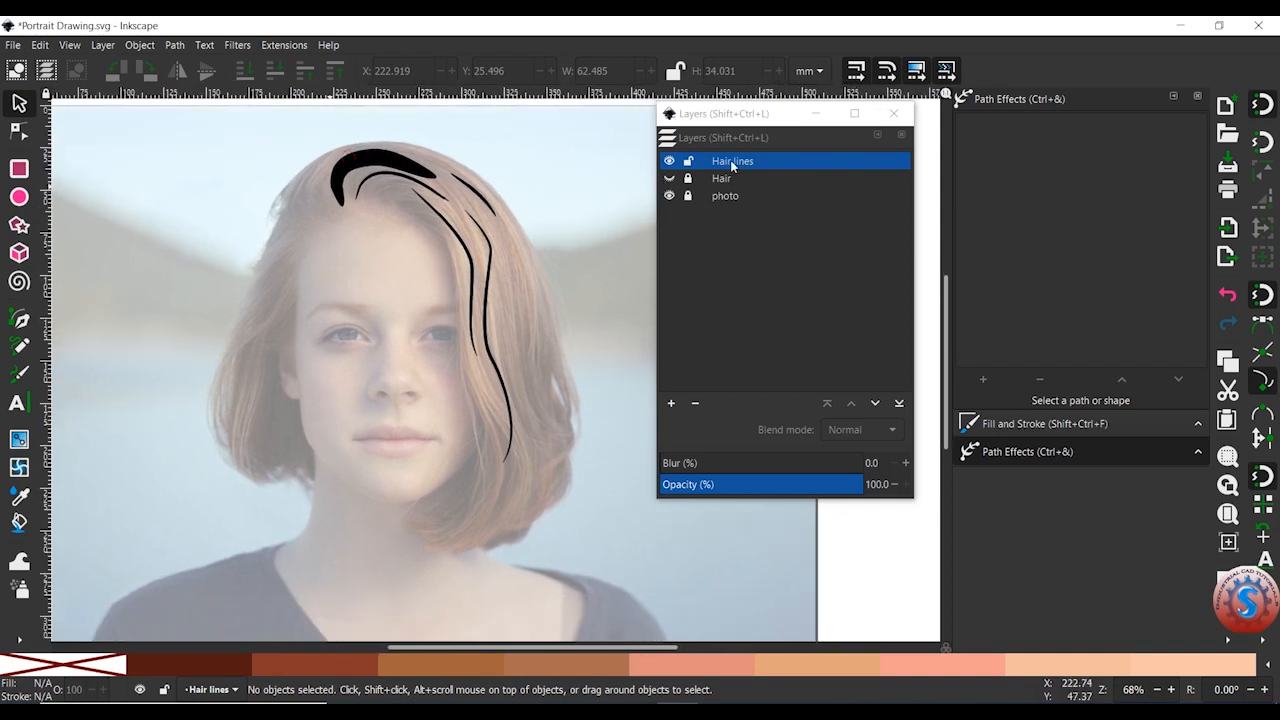
left_click(722, 178)
left_click(728, 195)
left_click(718, 167)
left_click(670, 178)
left_click(670, 178)
Set the Pattern Along Path width of the thick strand over the crown to 0.2 and deselect it.
left_click(422, 160)
left_click_drag(1040, 267, 998, 267)
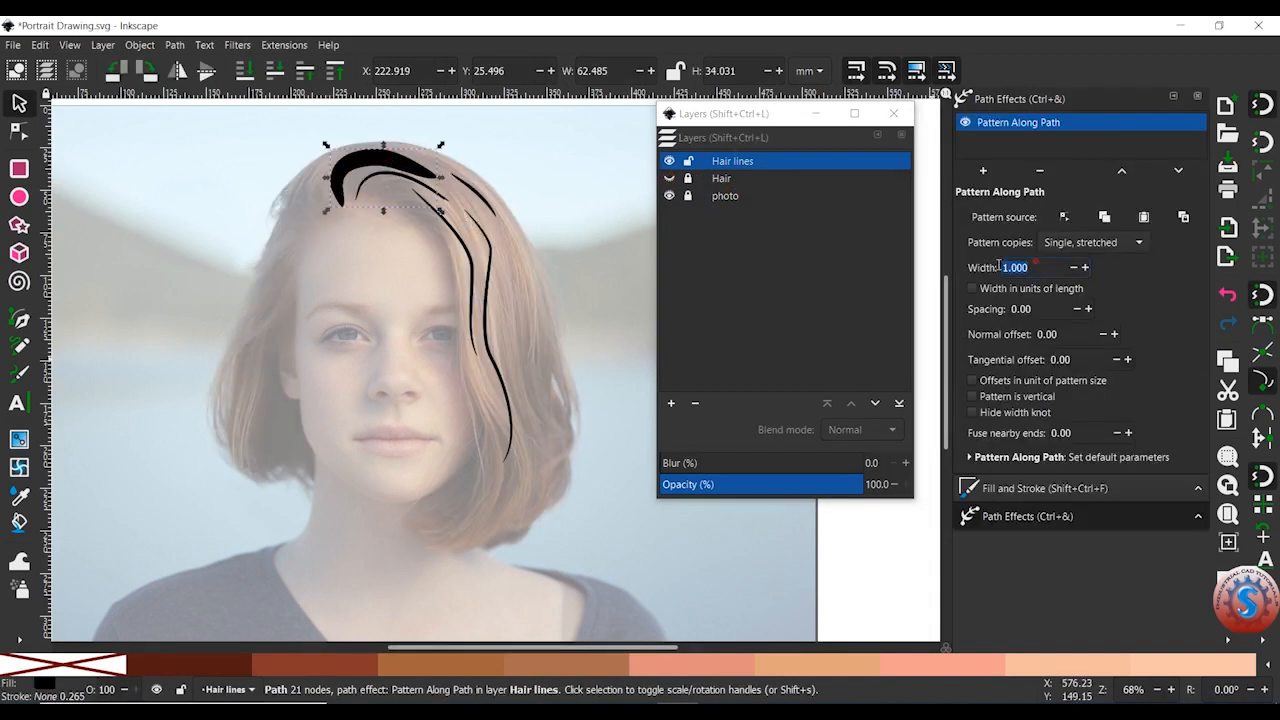
type("0")
type(".02")
left_click(745, 527)
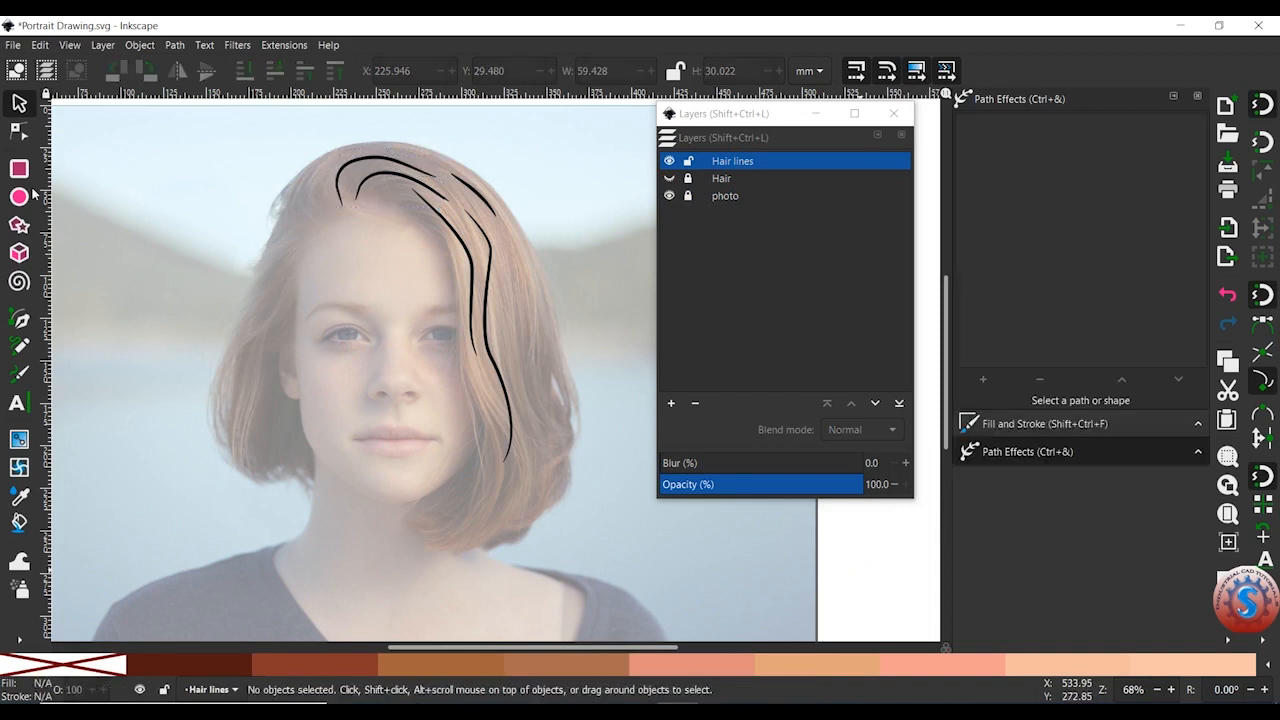
left_click(19, 320)
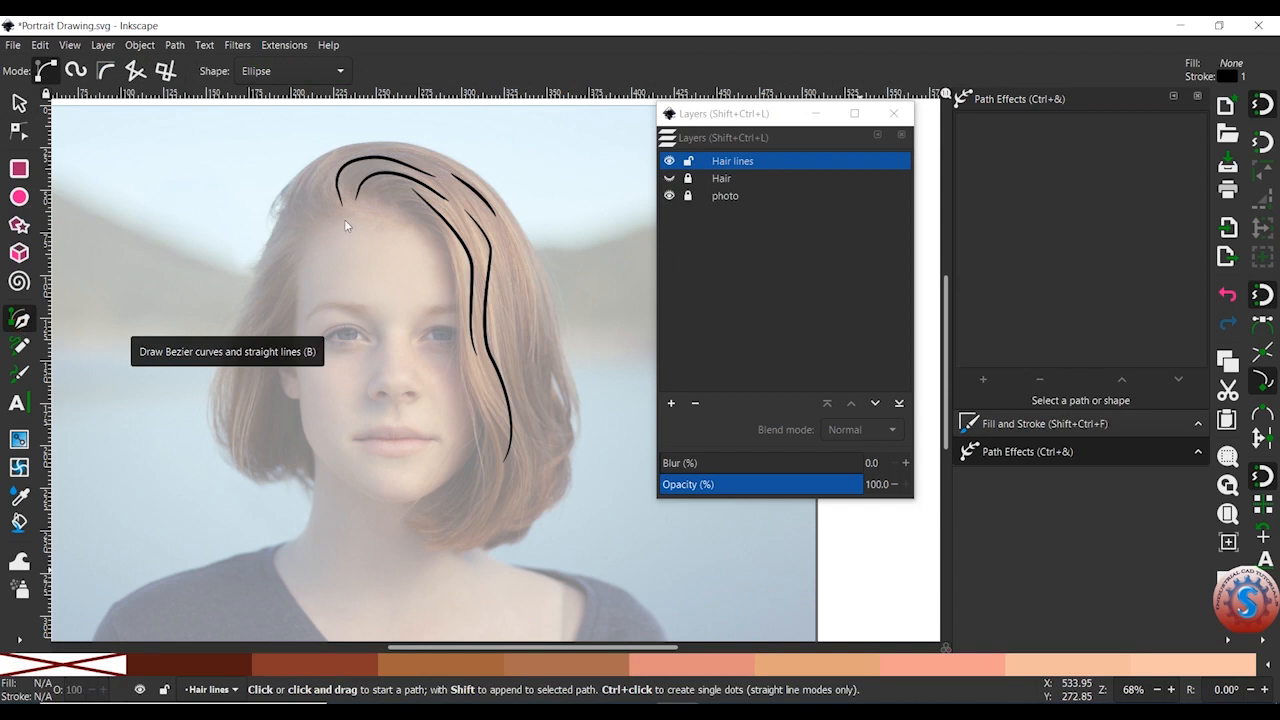
left_click(297, 240)
left_click_drag(268, 276, 250, 324)
key("BackSpace")
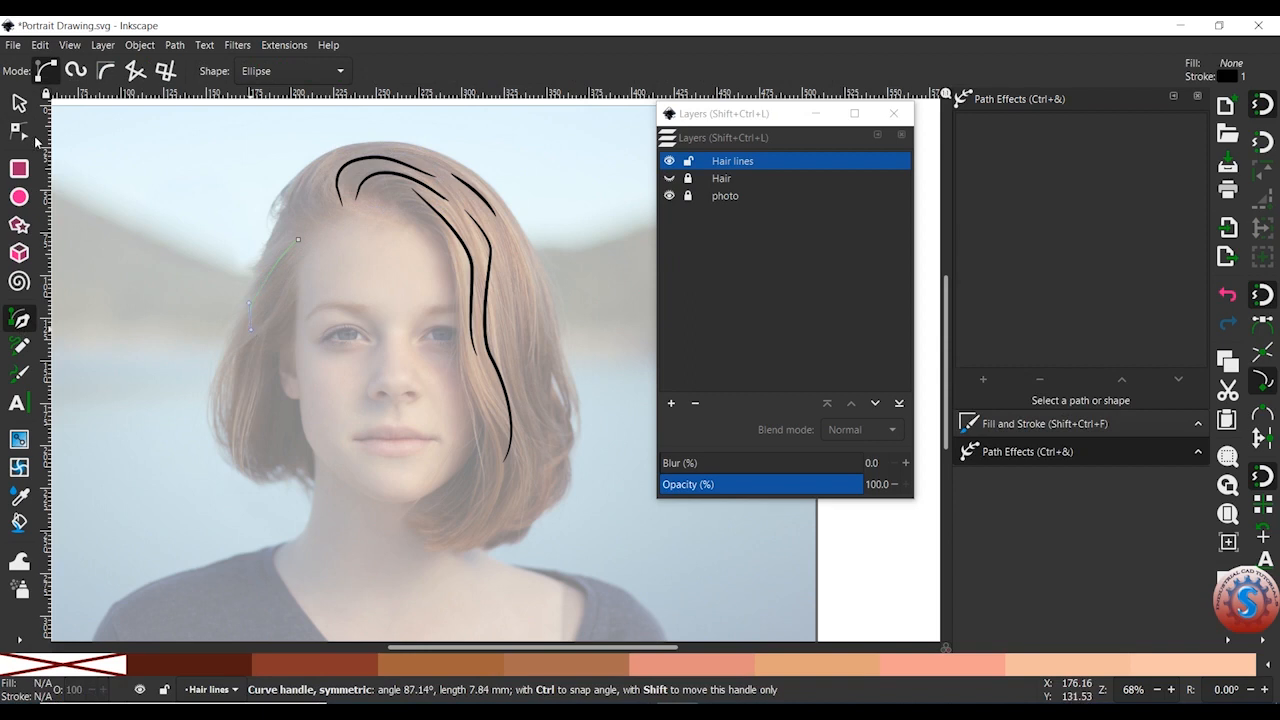
key("BackSpace")
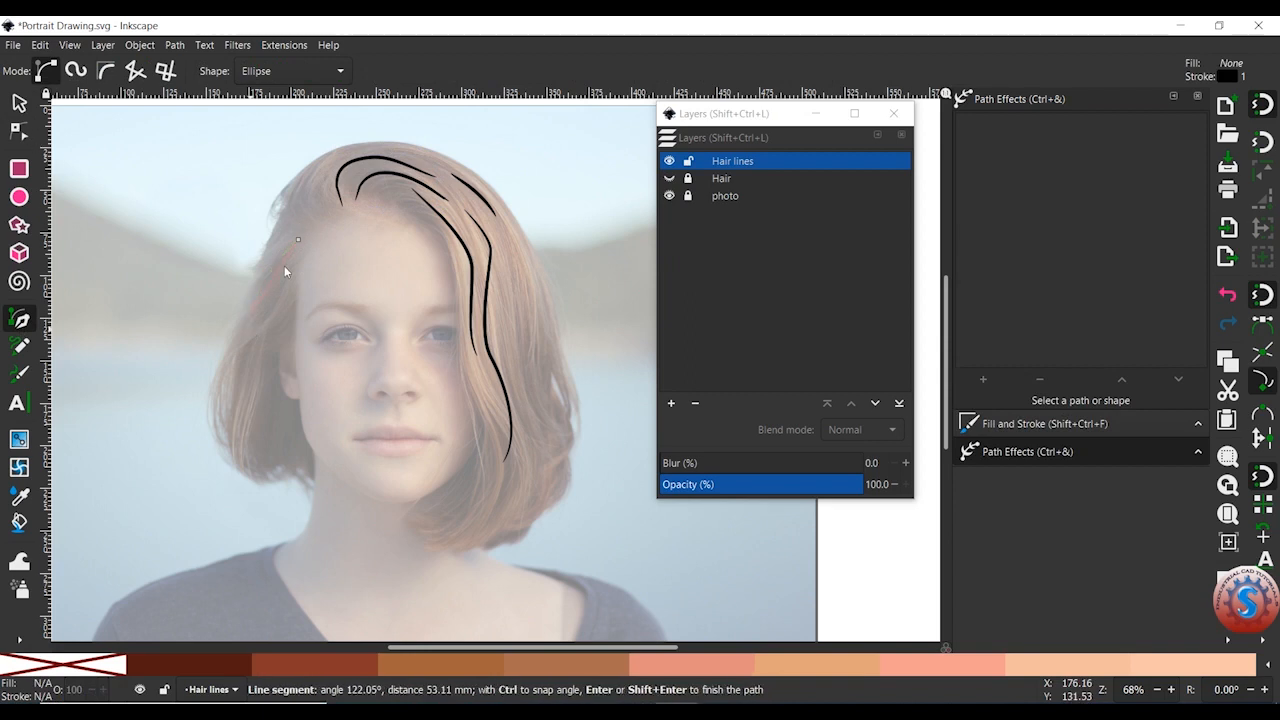
key("BackSpace")
Draw a short Ellipse-shaped strand about 23 by 21 mm beside the forehead, opposite the long strands, with Pattern Along Path width 0.2.
left_click_drag(289, 245, 244, 294)
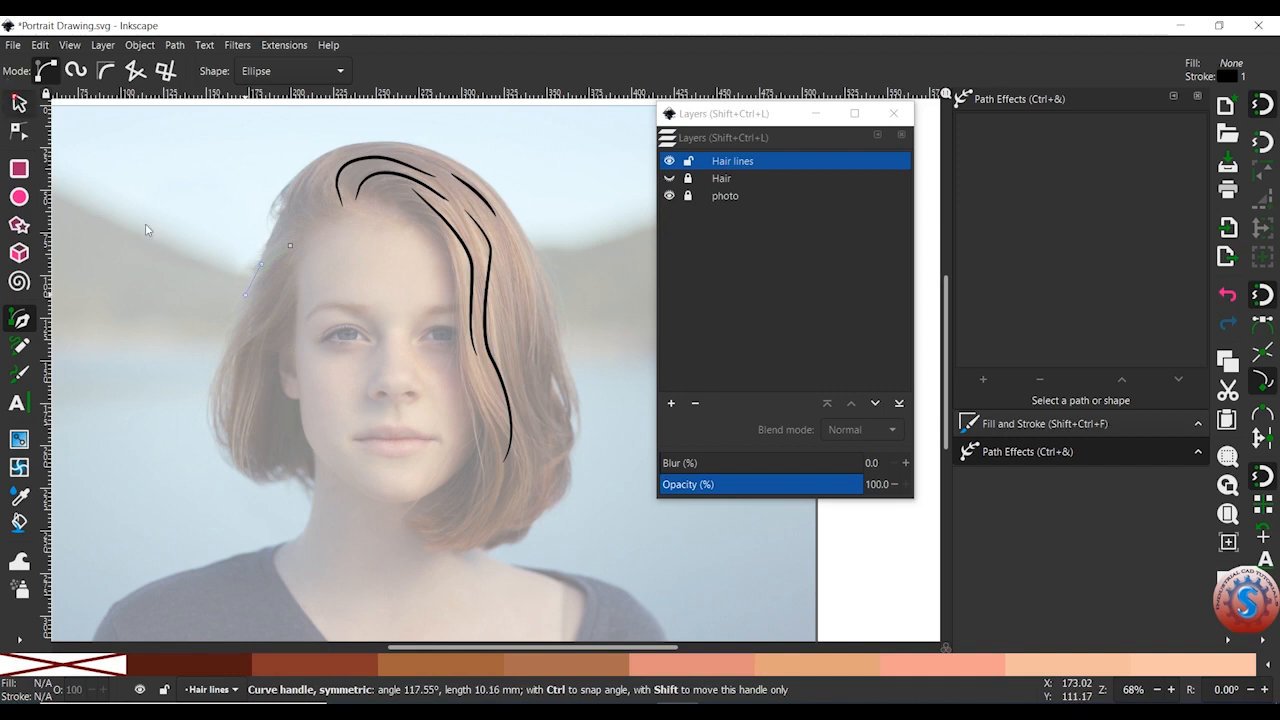
key("Return")
key("s")
left_click_drag(1053, 270, 974, 271)
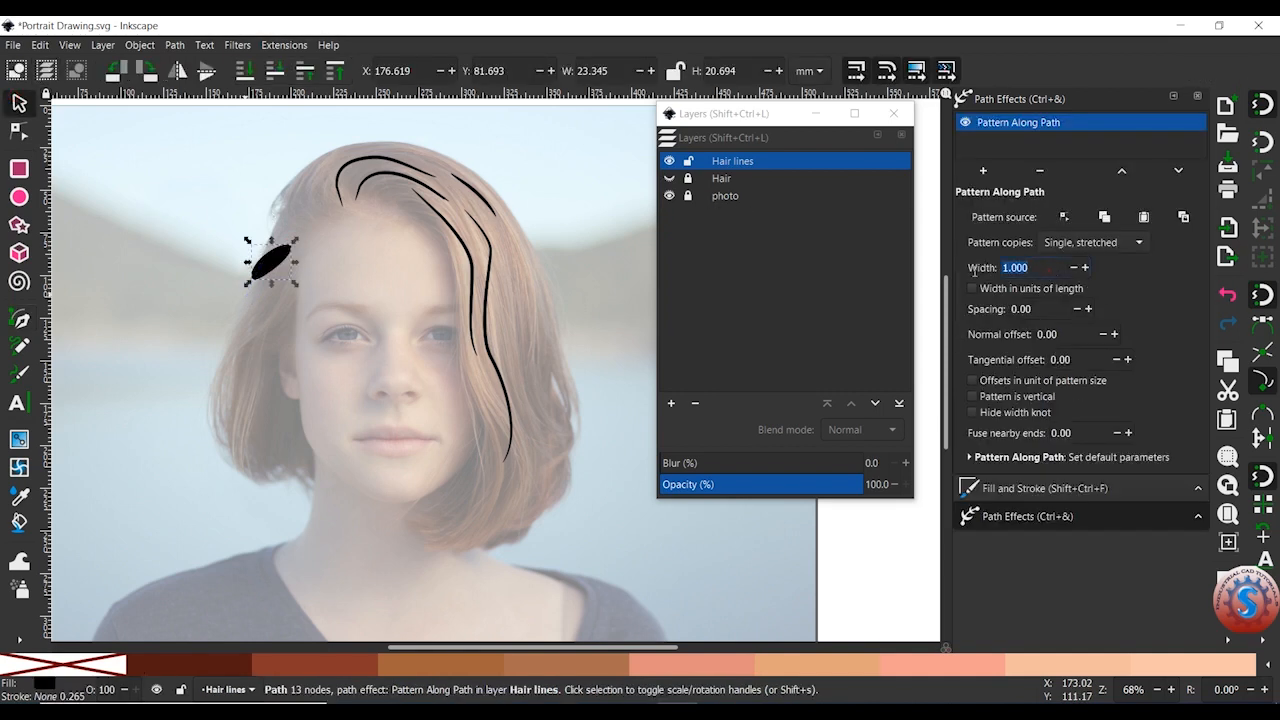
type("0.2")
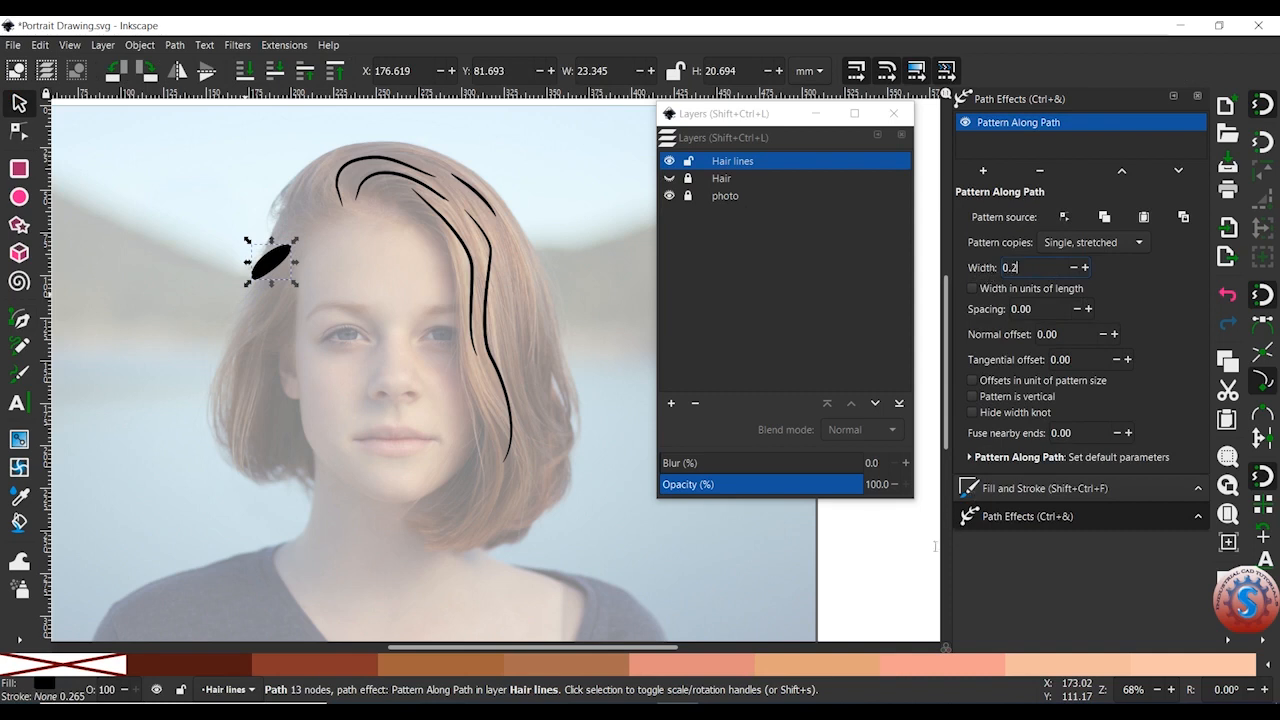
left_click(870, 563)
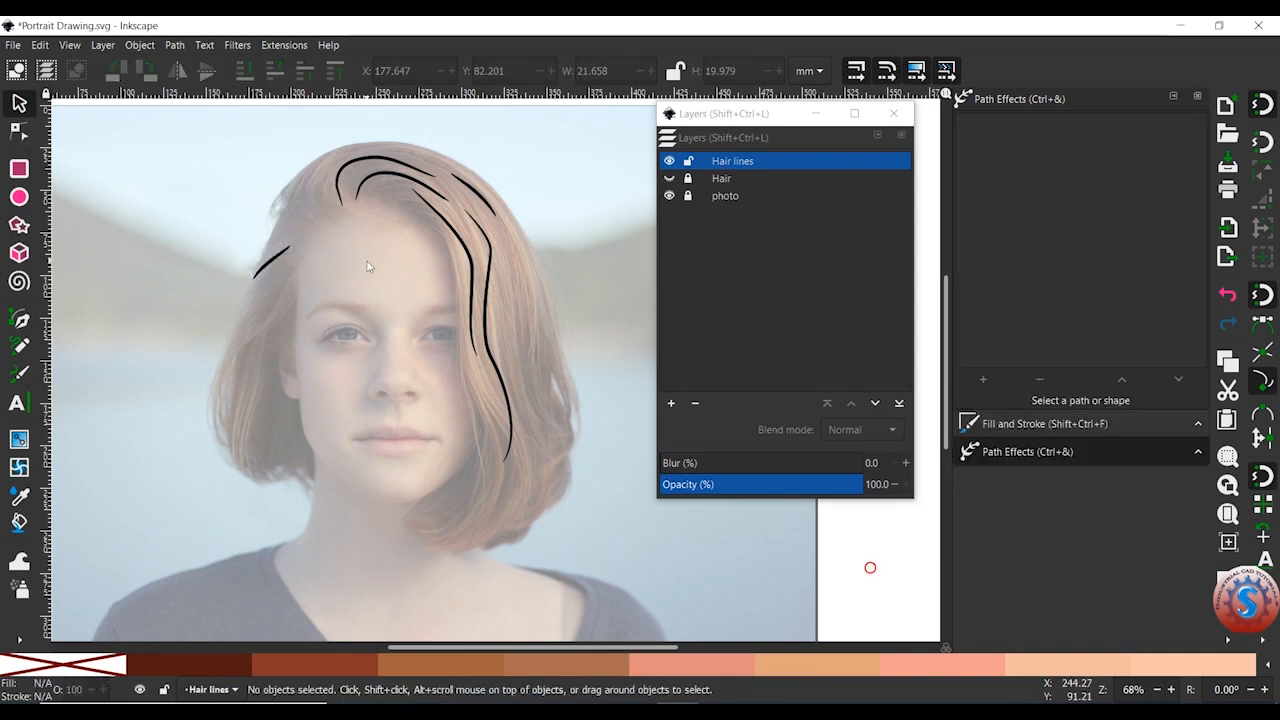
Draw a wavy Ellipse-shaped strand about 38 by 78 mm from below the short strand down the hair beside the cheek.
scroll(376, 217, "down", 2)
left_click_drag(356, 244, 335, 286)
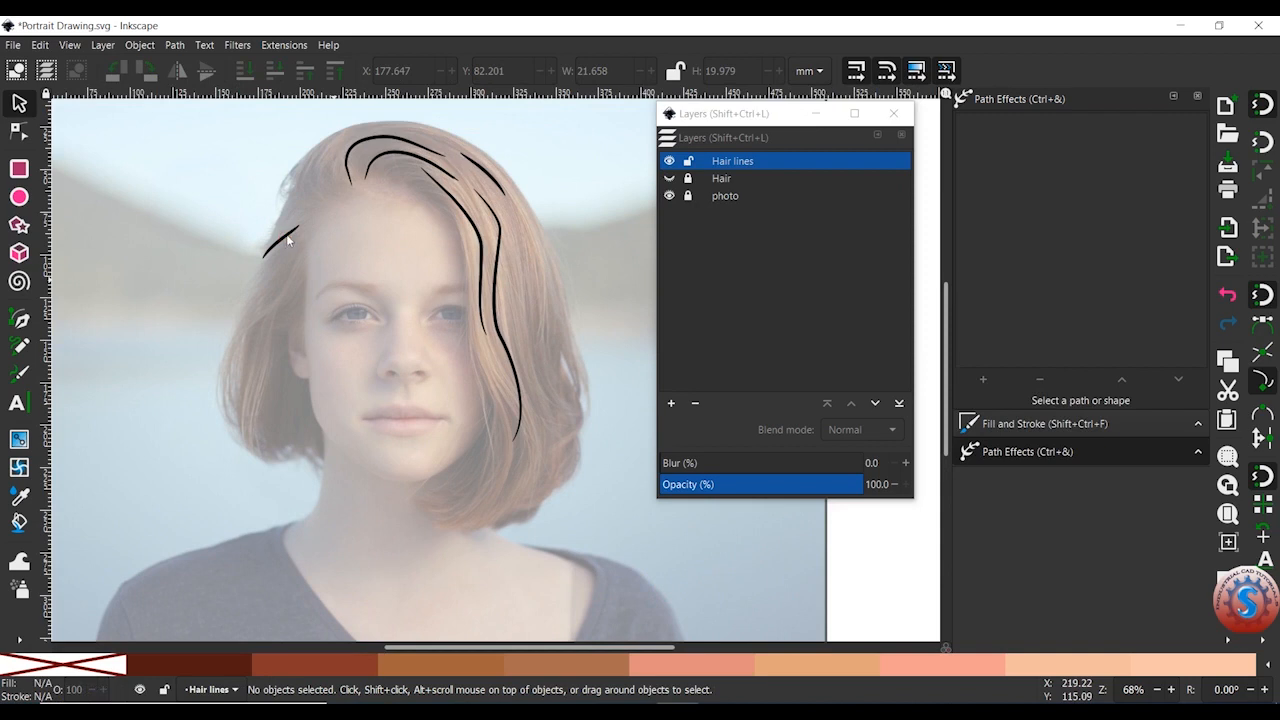
scroll(185, 216, "right", 1)
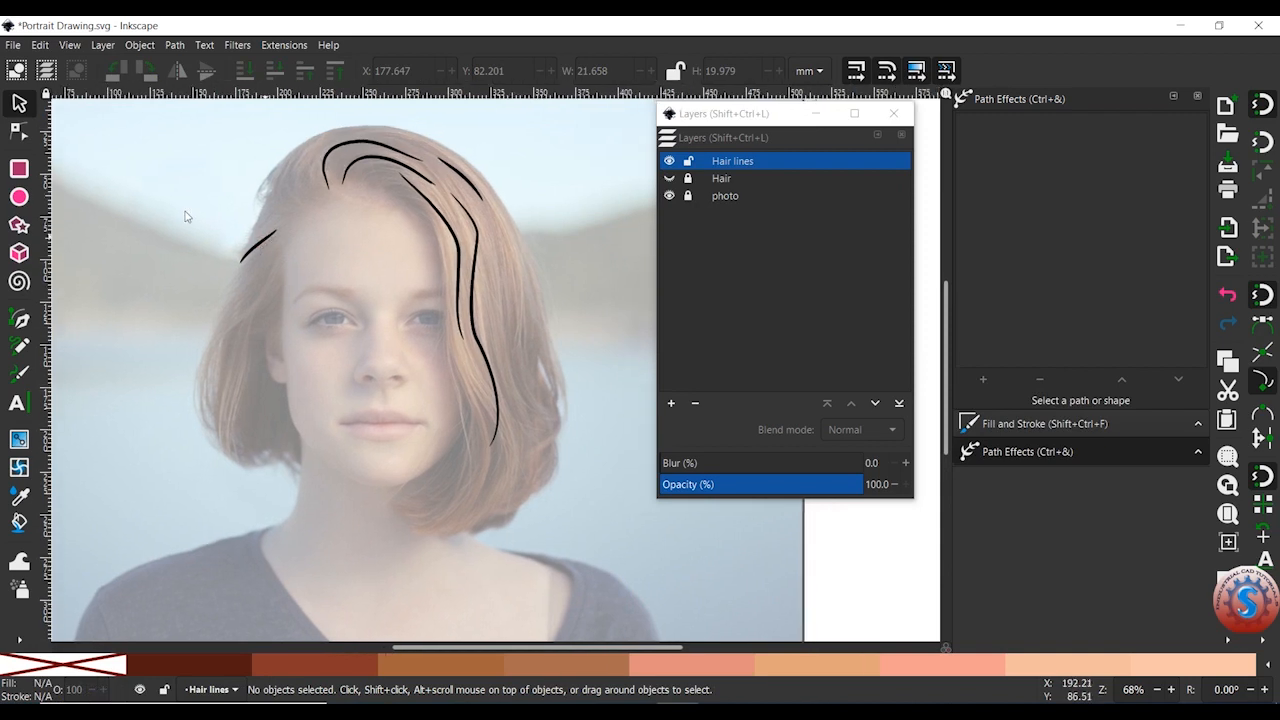
left_click(19, 318)
scroll(290, 300, "down", 1)
scroll(290, 300, "left", 1)
left_click(293, 214)
left_click_drag(257, 280, 237, 292)
left_click_drag(245, 350, 245, 380)
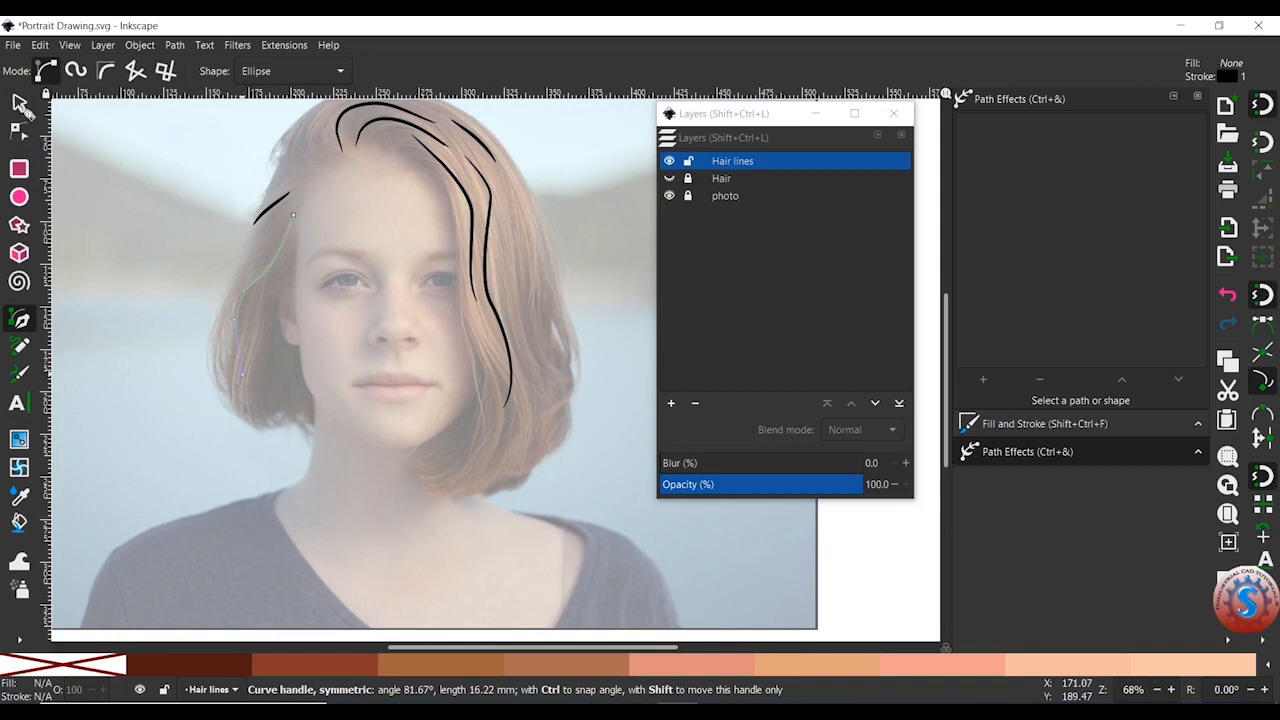
left_click(19, 103)
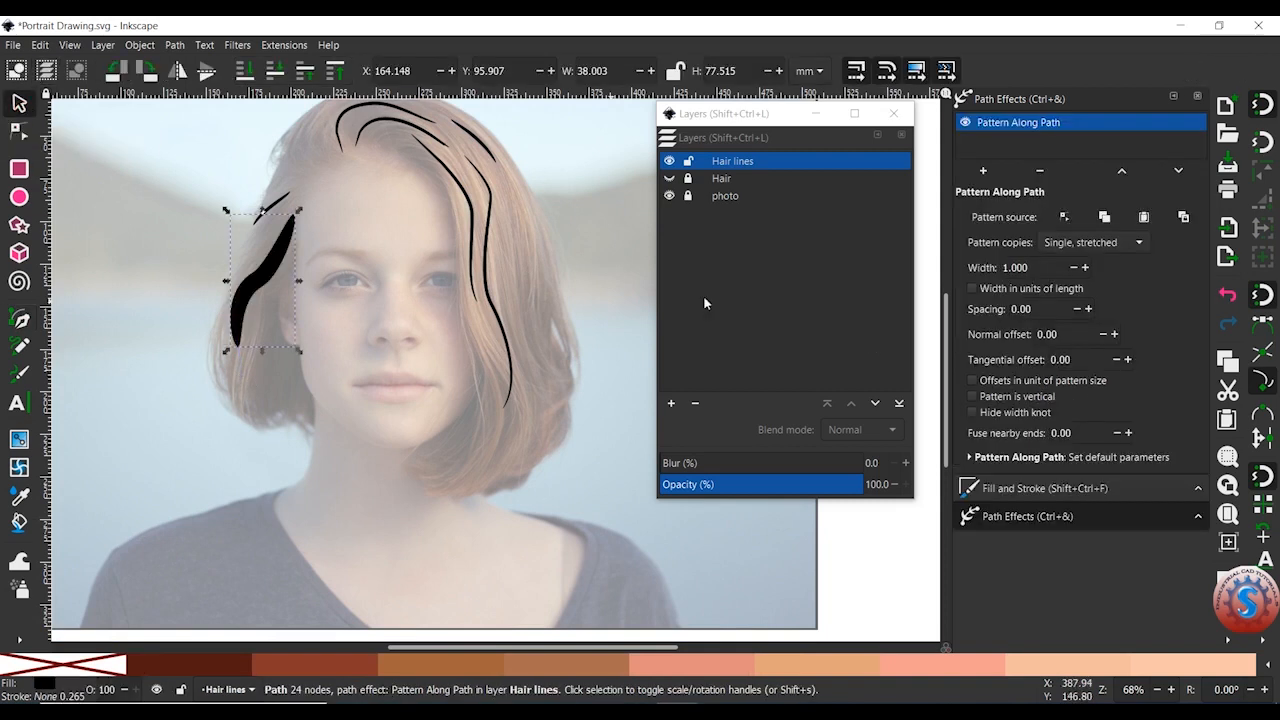
Reduce the Pattern Along Path width of the wavy strand beside the cheek and deselect it.
left_click_drag(1023, 268, 991, 269)
key("BackSpace")
left_click(867, 564)
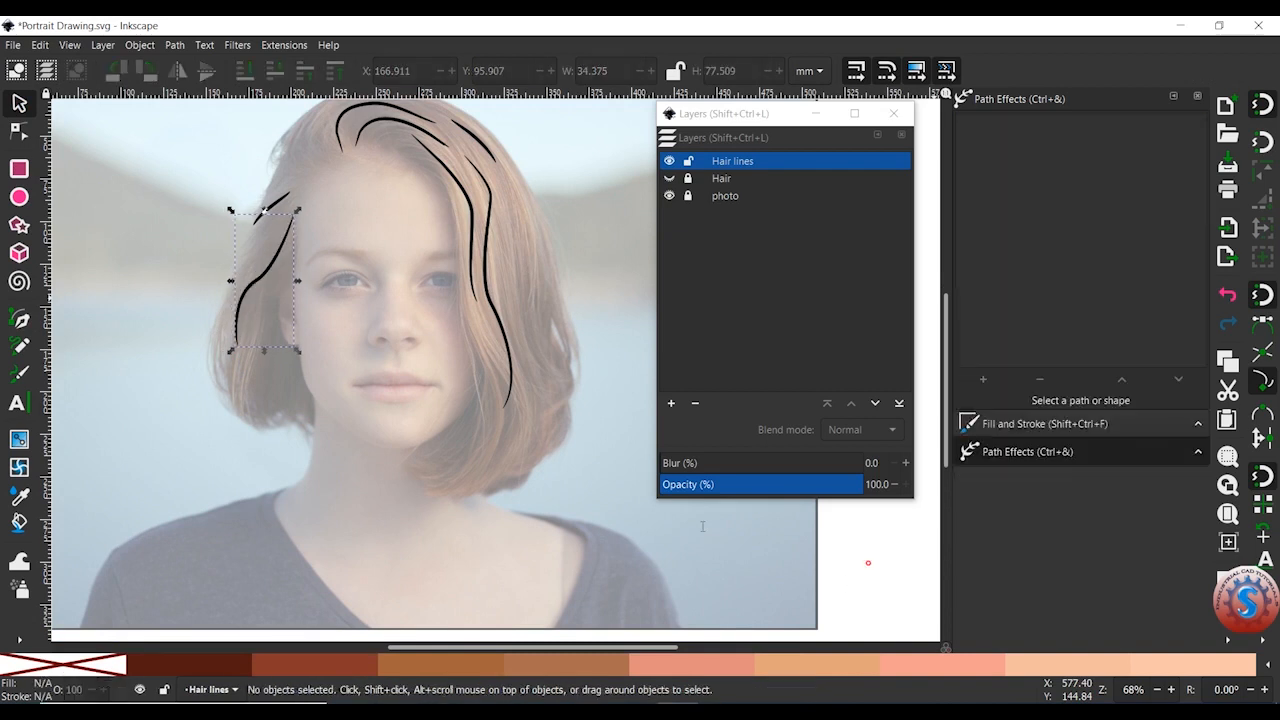
Draw a long Ellipse-shaped strand about 25 by 94 mm from beside the forehead down to the hair's lower edge by the cheek.
left_click_drag(354, 305, 349, 285)
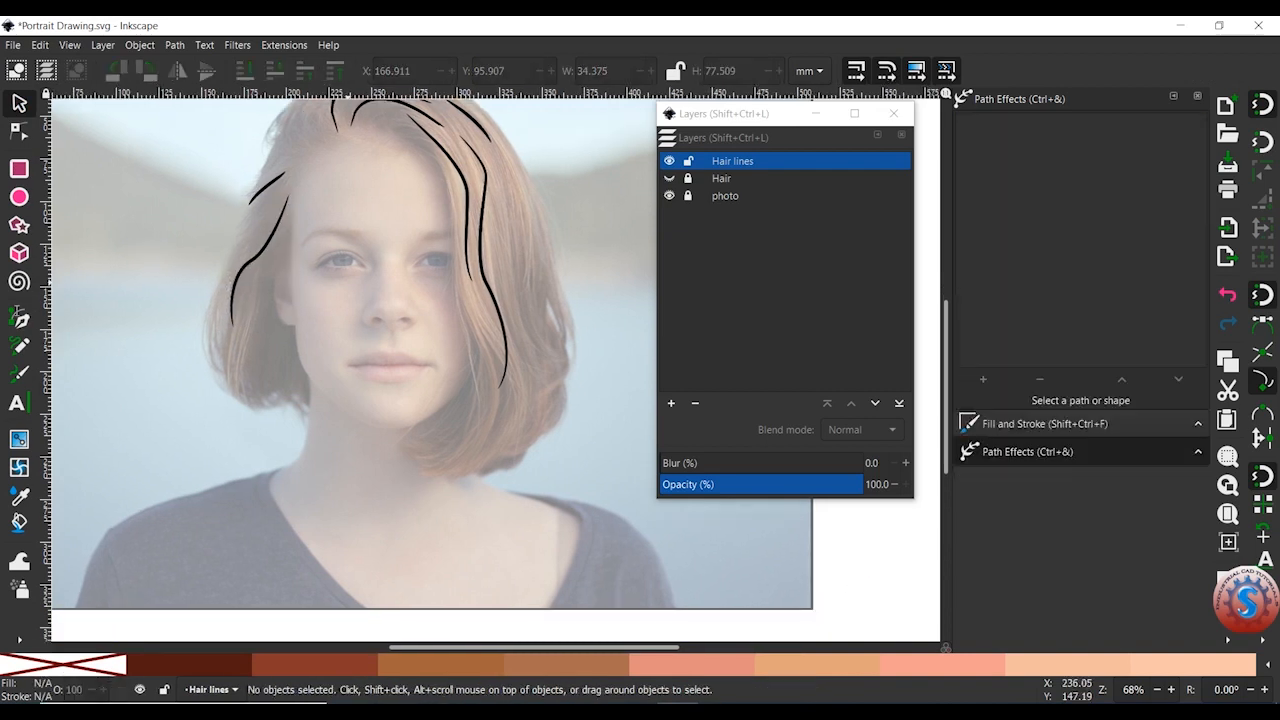
left_click(20, 318)
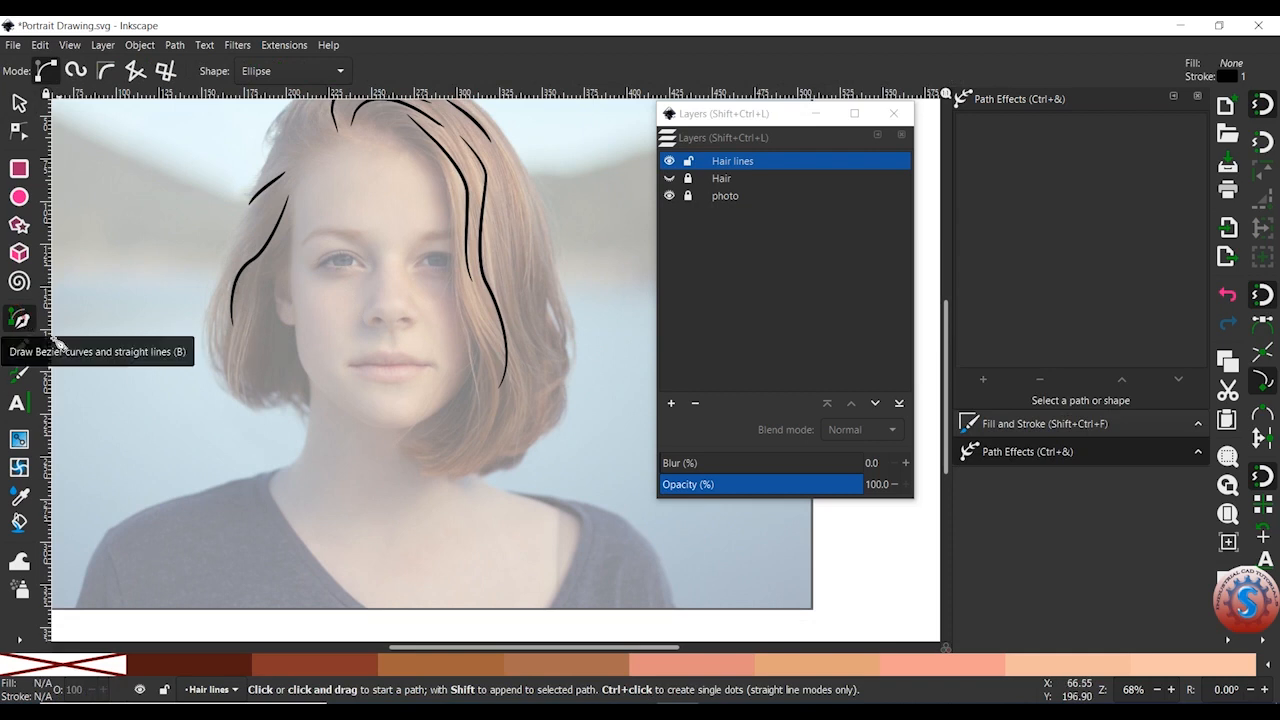
left_click(285, 237)
left_click_drag(258, 284, 244, 406)
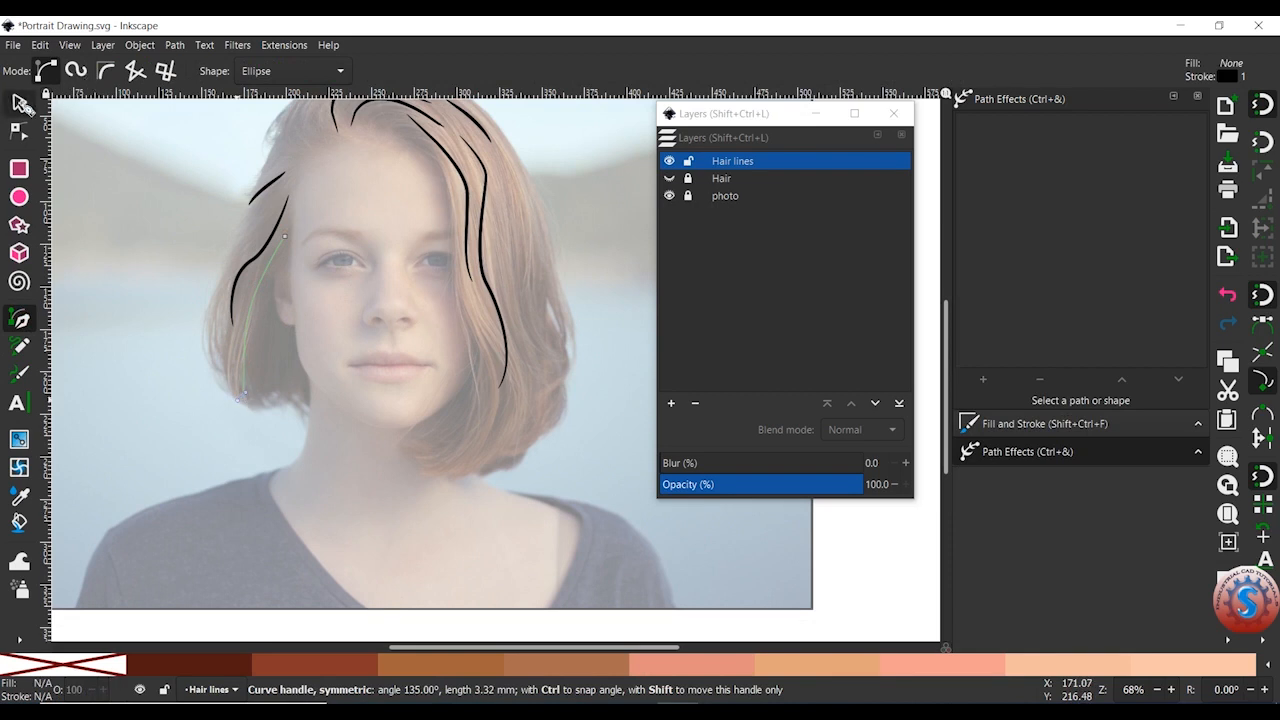
left_click(20, 103)
Set the Pattern Along Path width of the long strand beside the cheek to 0.2 and deselect it.
left_click(1042, 267)
key("BackSpace")
key("BackSpace")
key("BackSpace")
key("BackSpace")
type("0.2")
key("Return")
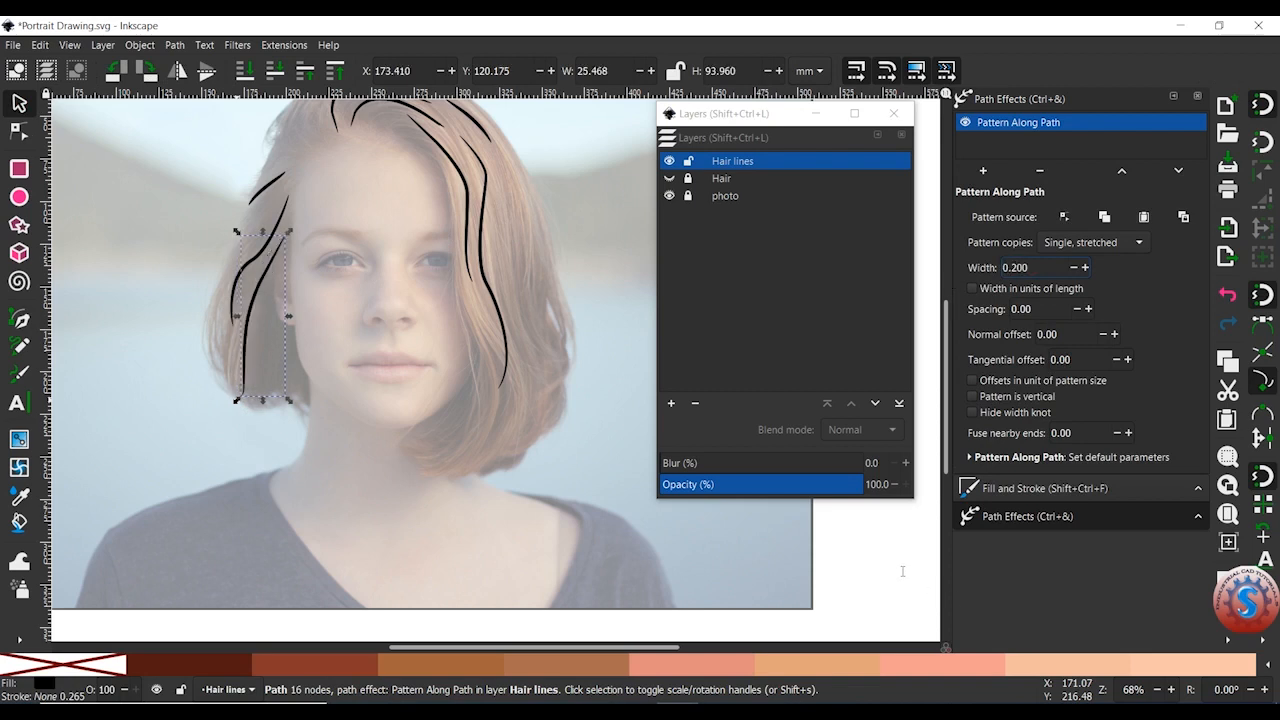
left_click(902, 570)
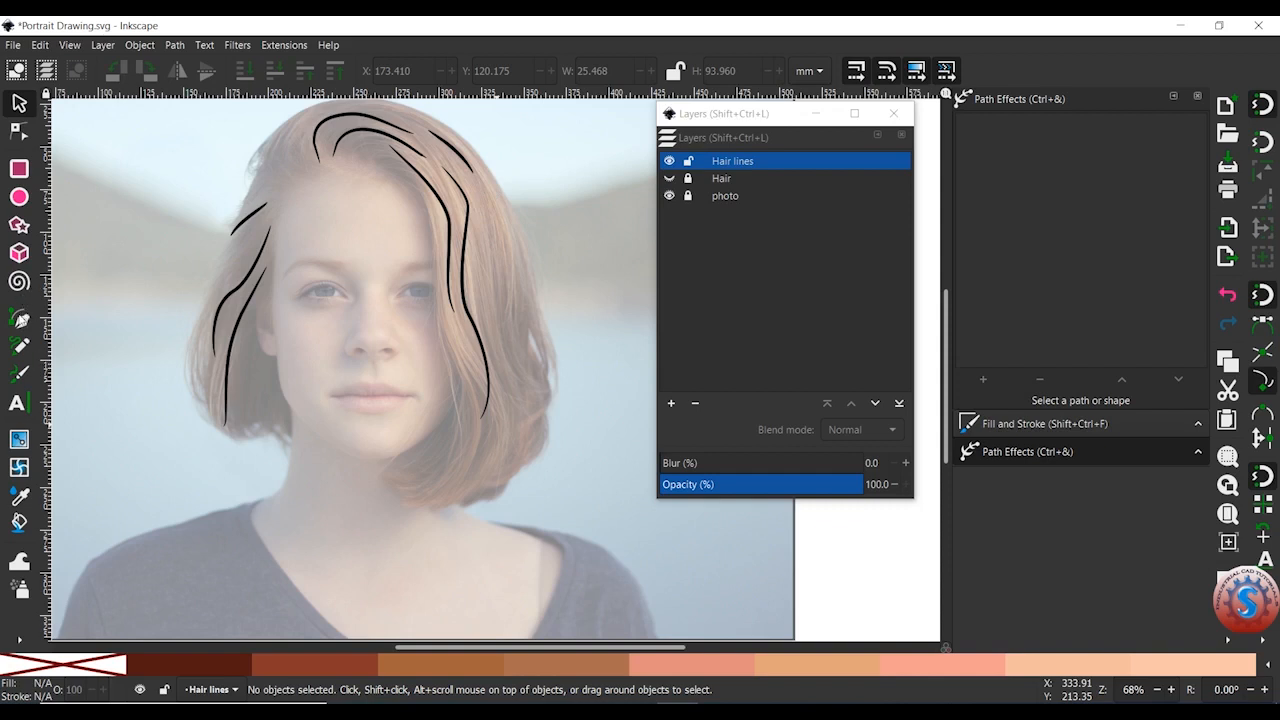
left_click(18, 318)
left_click(468, 184)
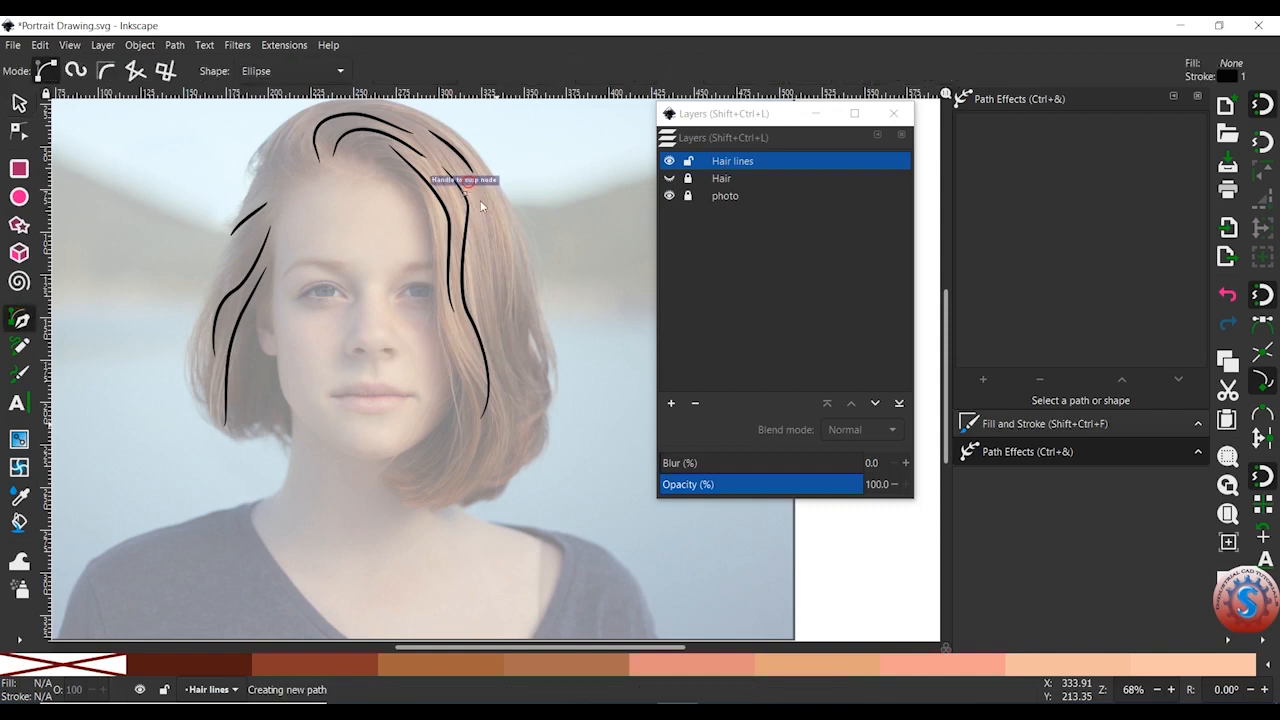
key("s")
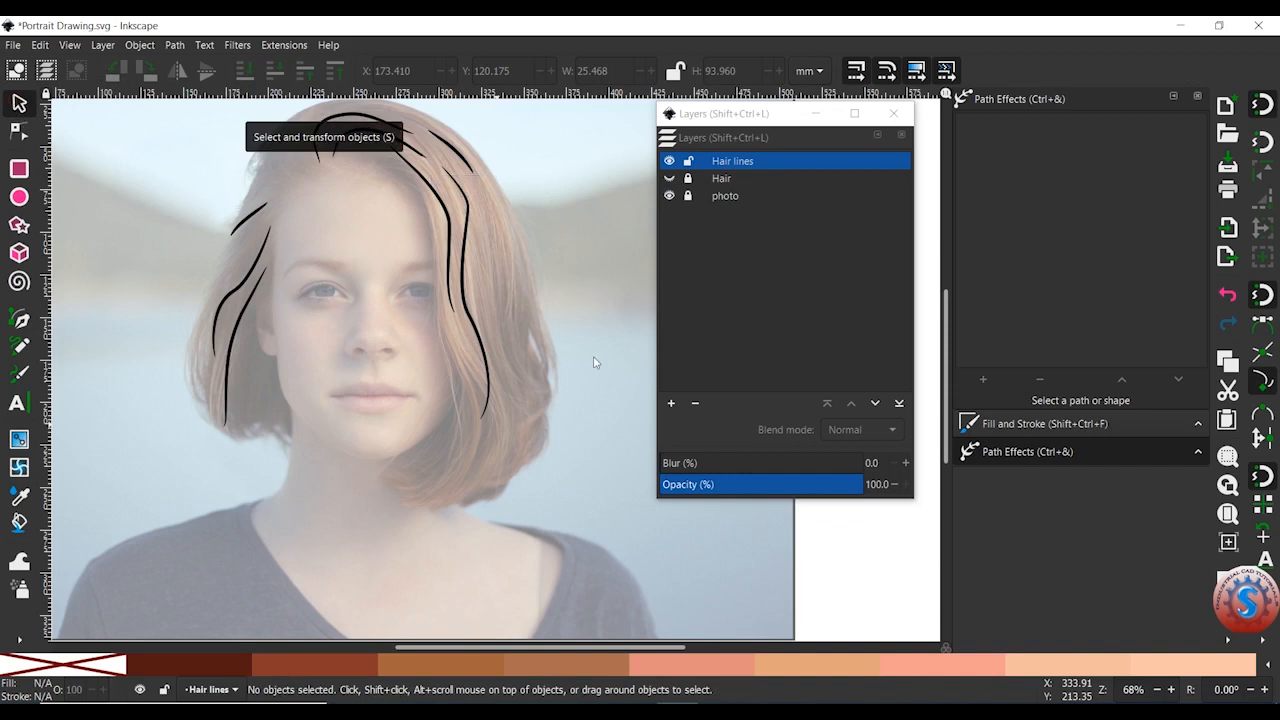
scroll(549, 360, "up", 1)
left_click_drag(549, 355, 565, 310)
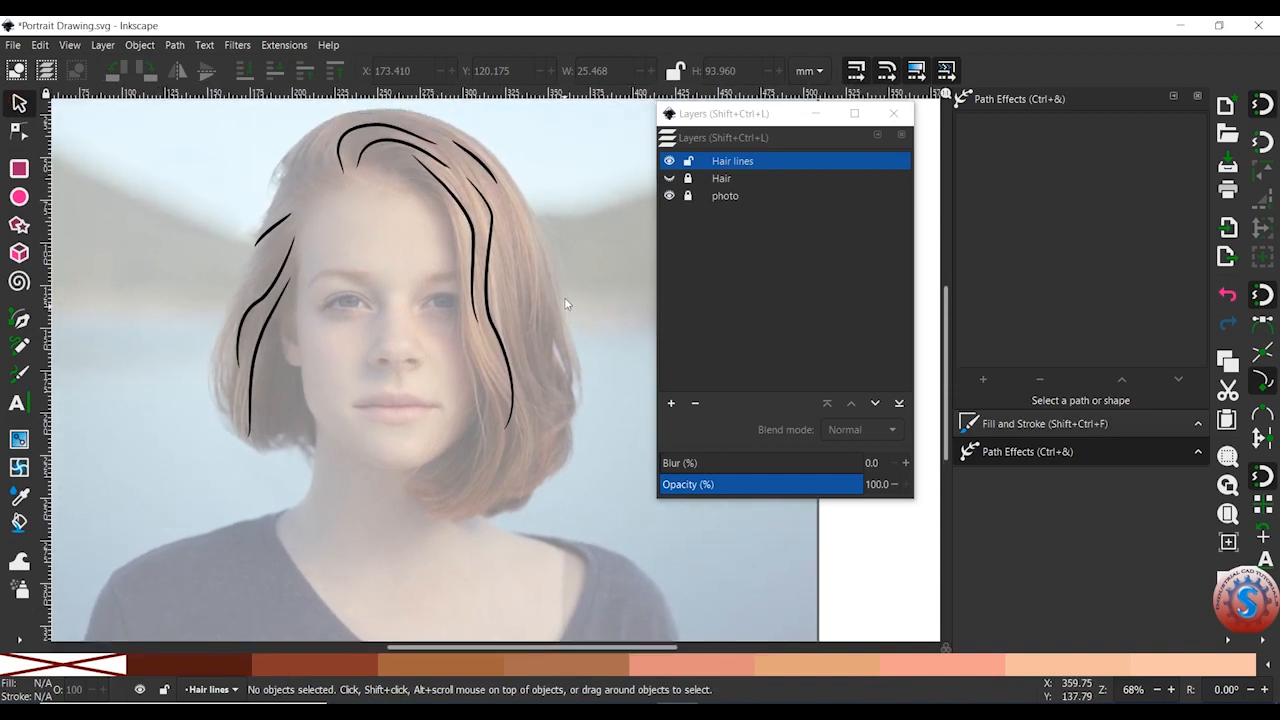
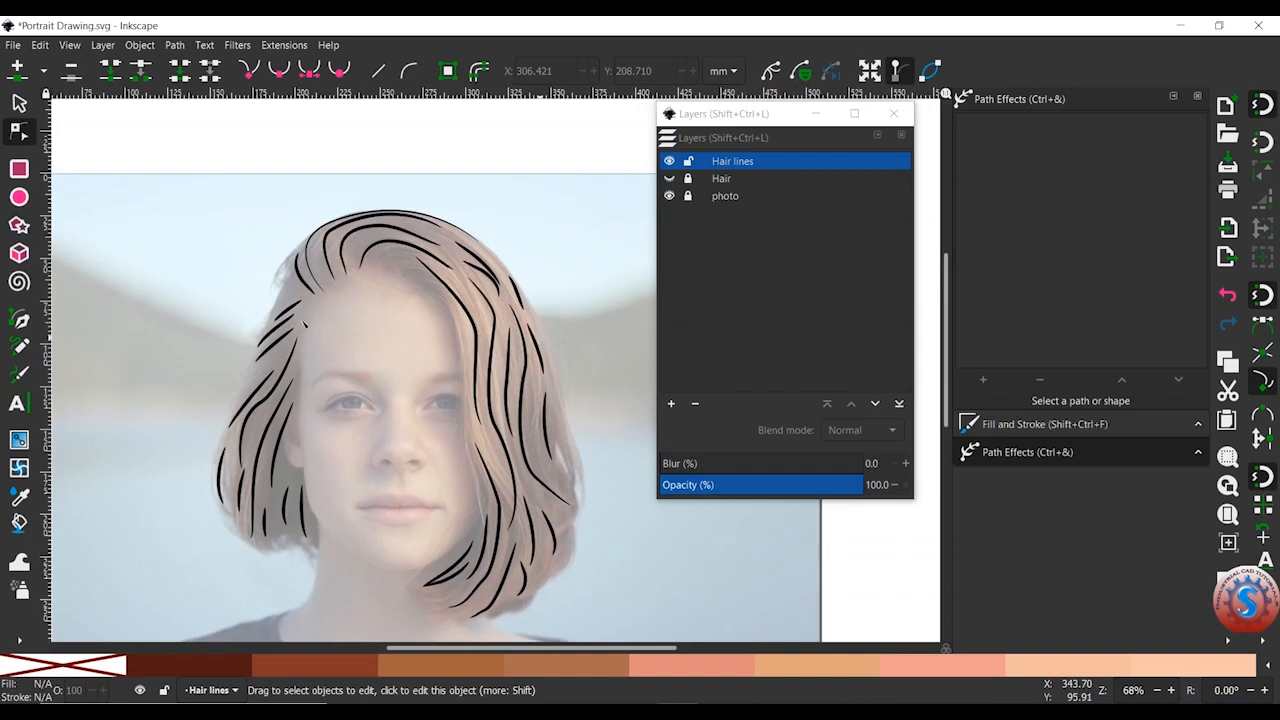
Show and hide the Hair layer to compare the strands with the hair shape.
scroll(350, 380, "down", 2)
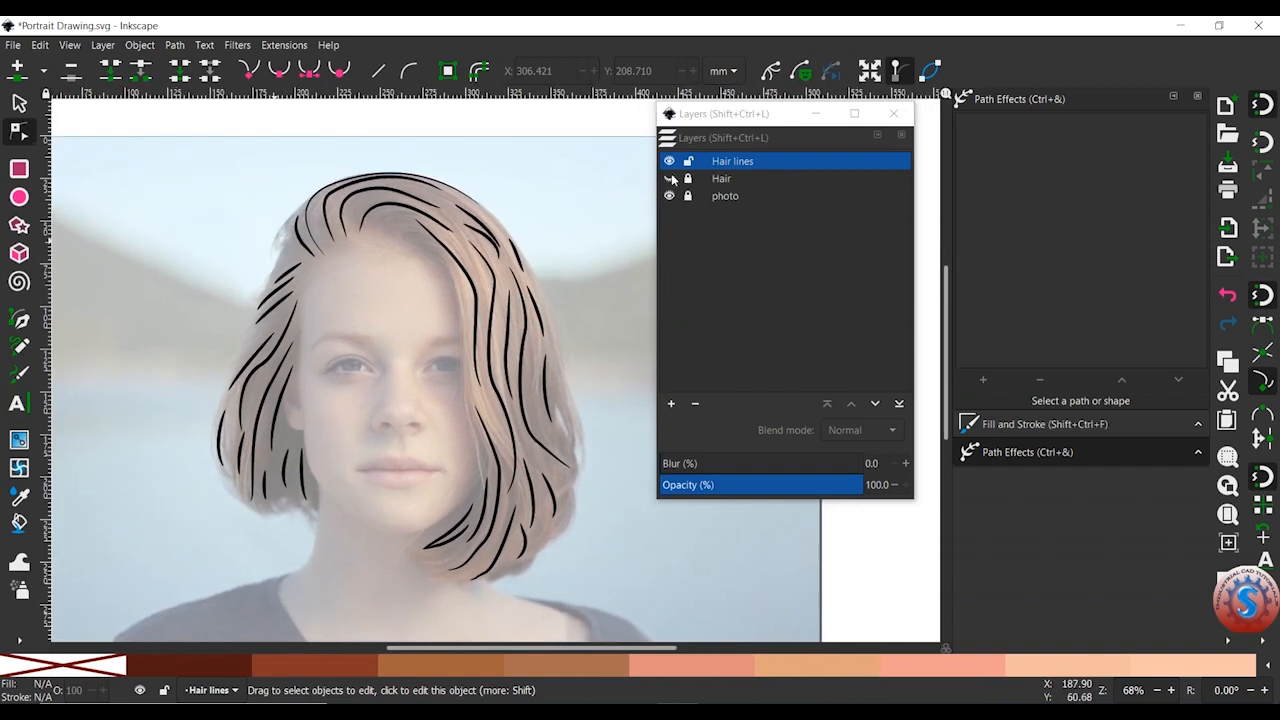
left_click(670, 178)
left_click(670, 178)
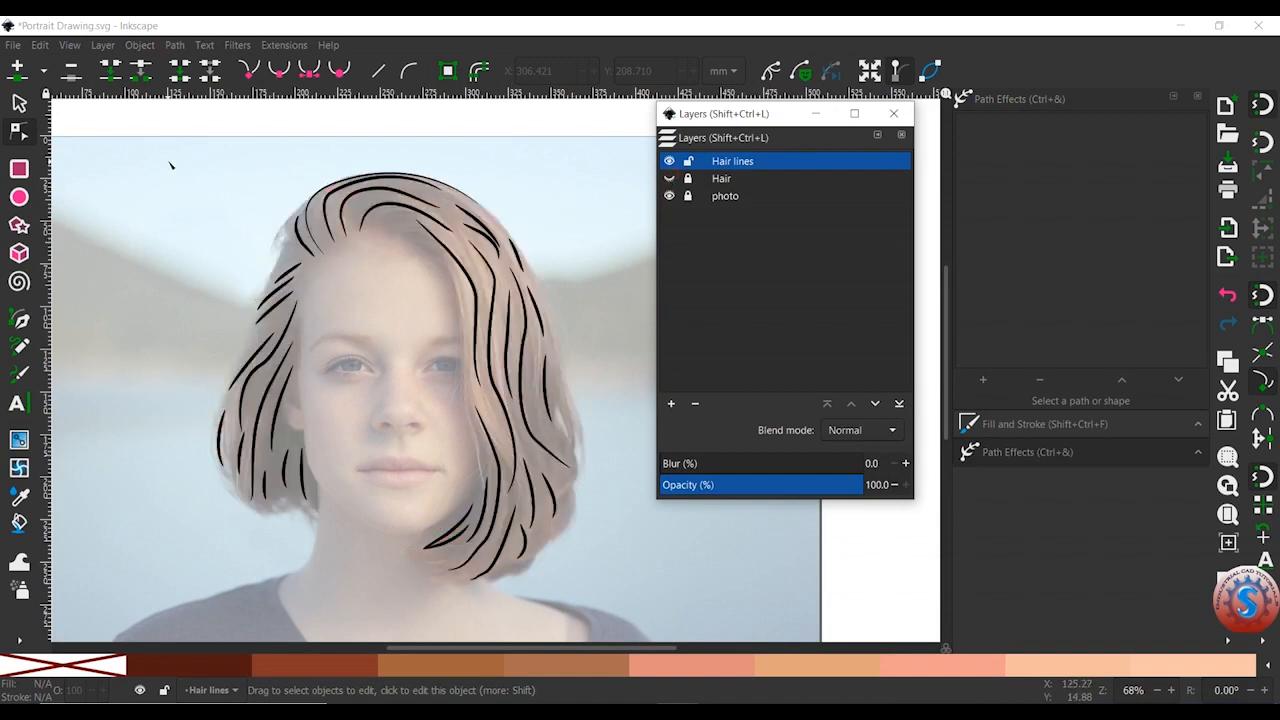
Select all the strands on the Hair lines layer and recolour them light brown from the palette.
left_click(18, 103)
left_click_drag(189, 167, 613, 587)
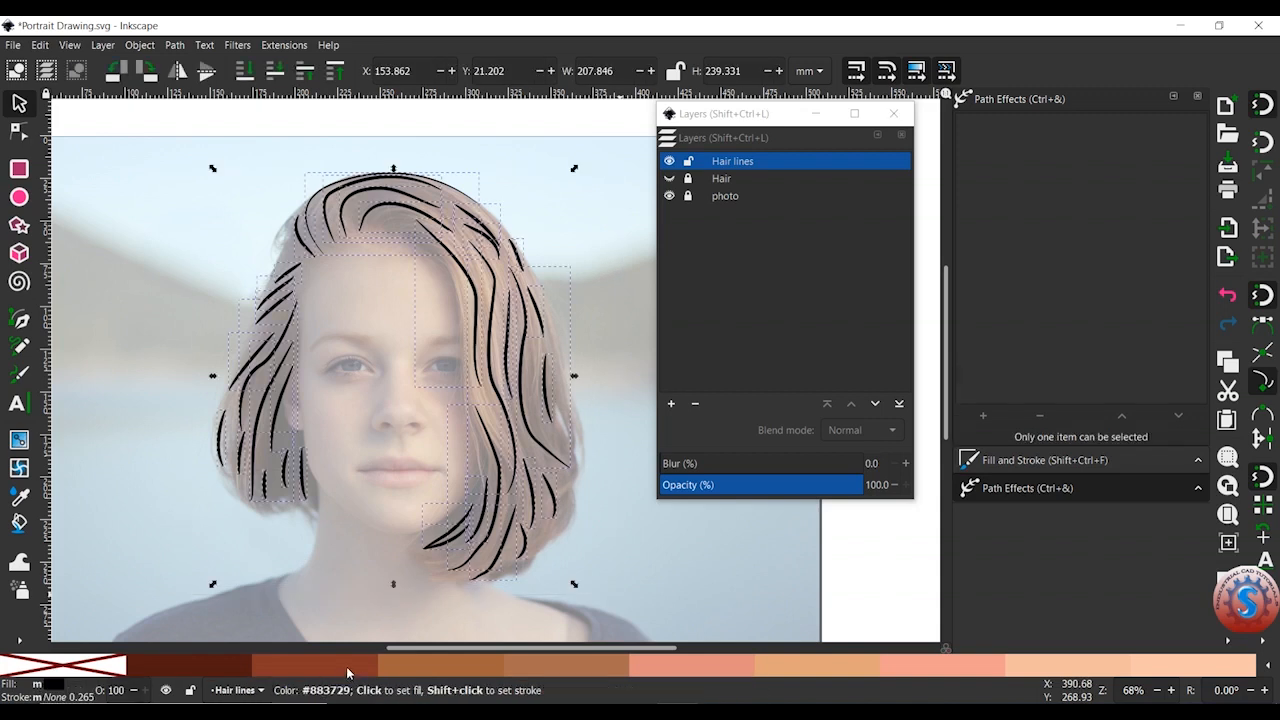
left_click(450, 672, "shift")
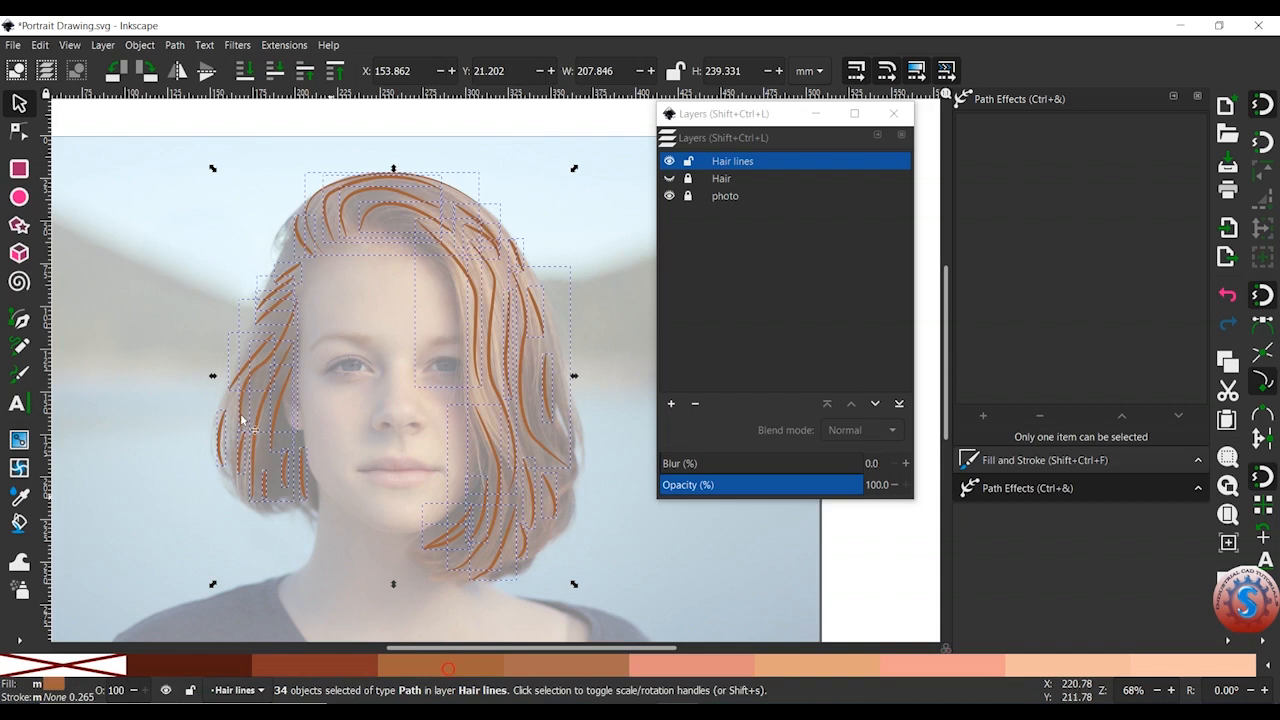
Make the Hair layer visible beneath the light brown strands and deselect them.
left_click(669, 178)
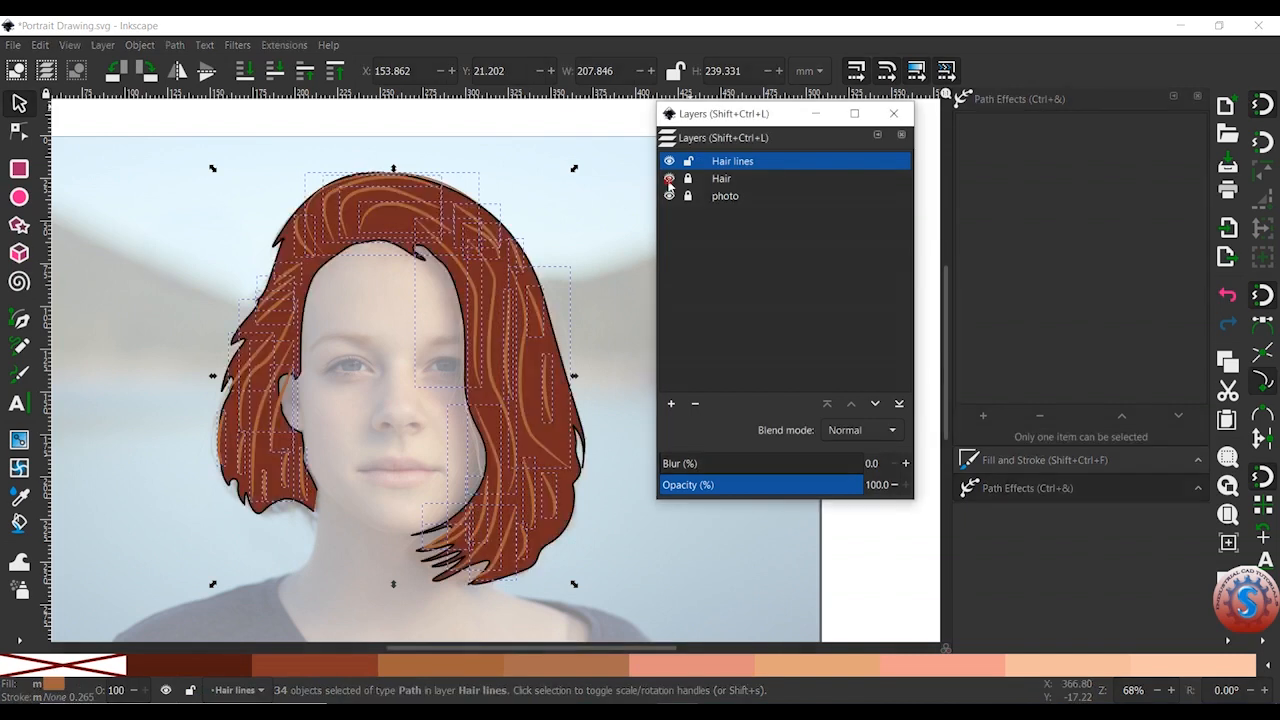
left_click(575, 217)
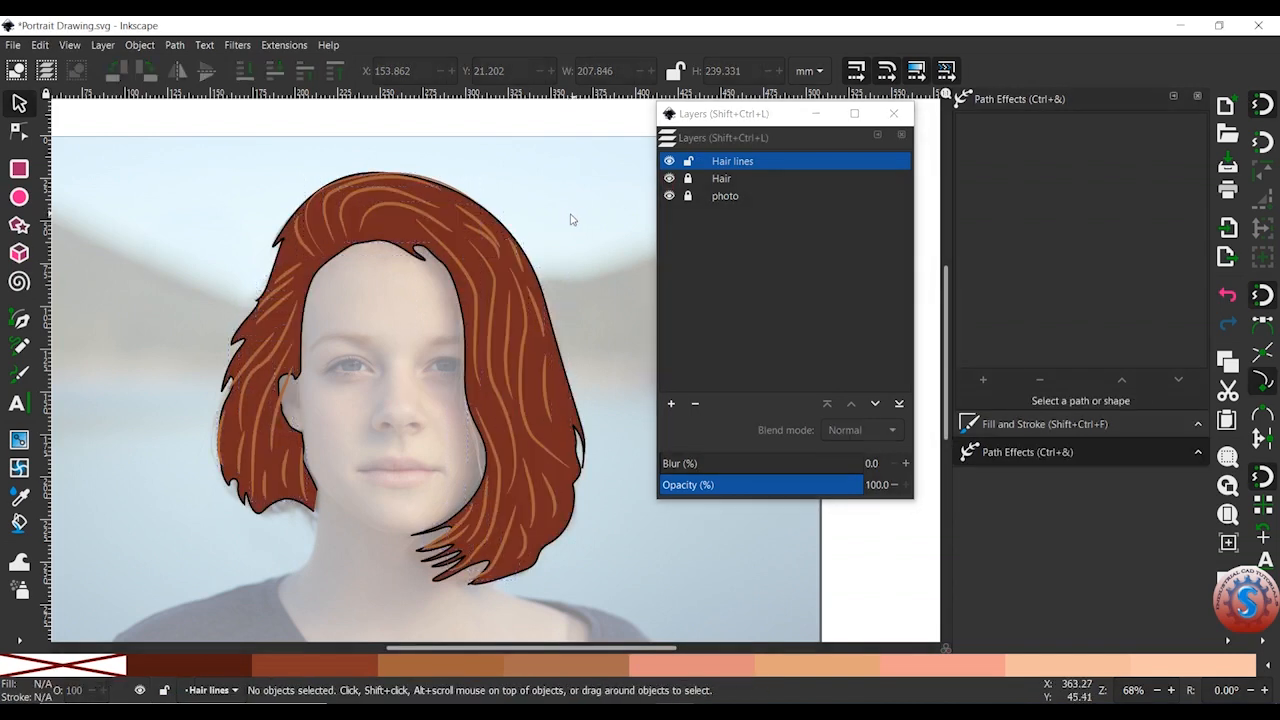
left_click_drag(576, 215, 548, 208)
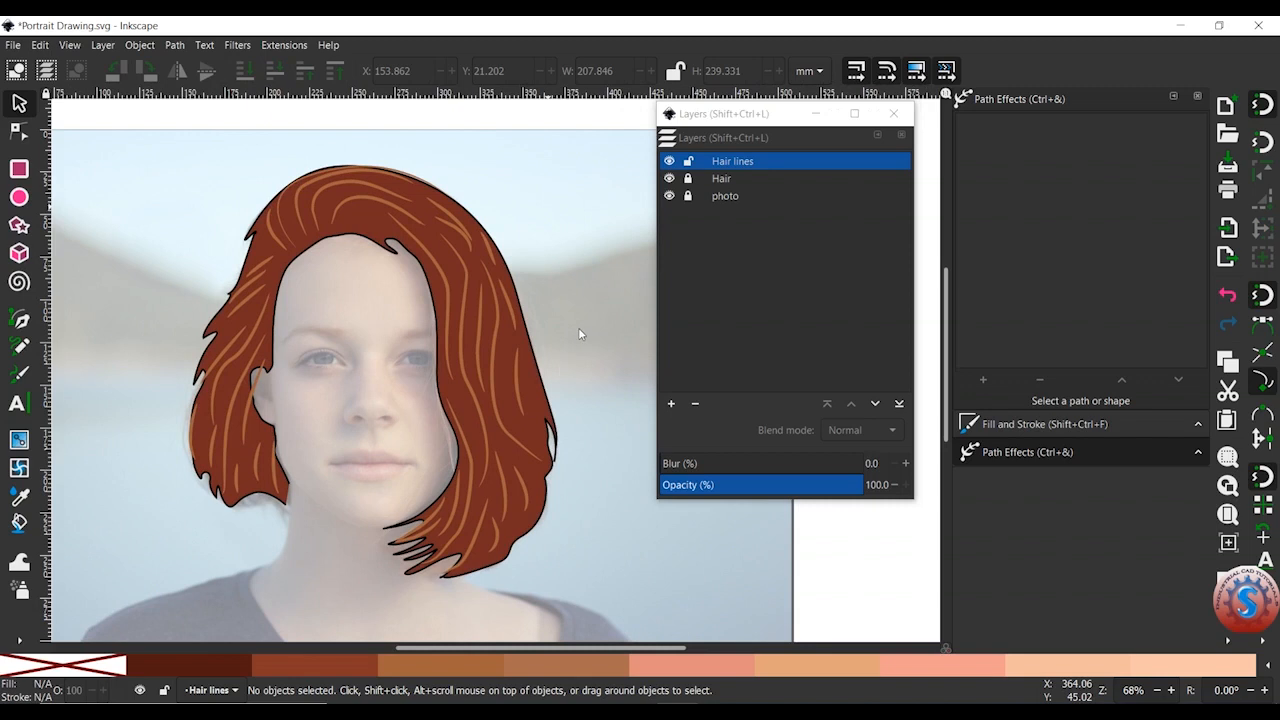
mouse_move(582, 317)
left_mouse_down()
mouse_move(567, 335)
mouse_move(574, 318)
left_mouse_up()
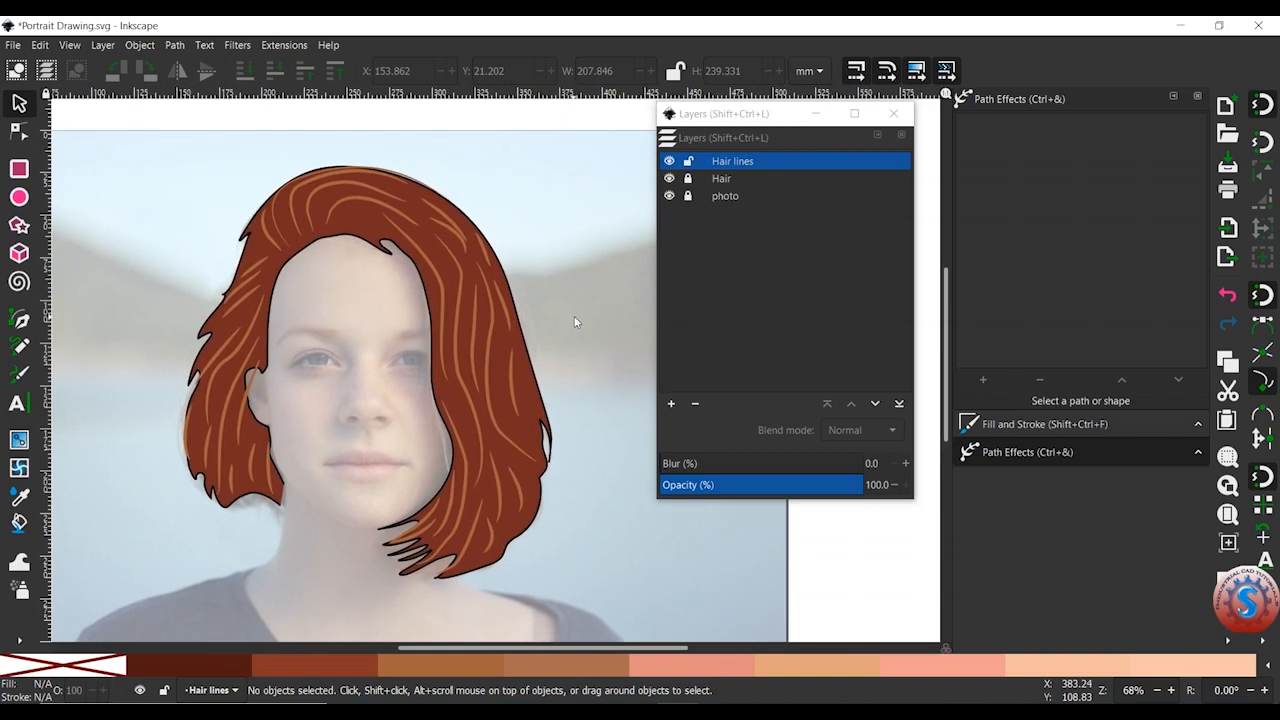
left_click_drag(533, 413, 545, 403)
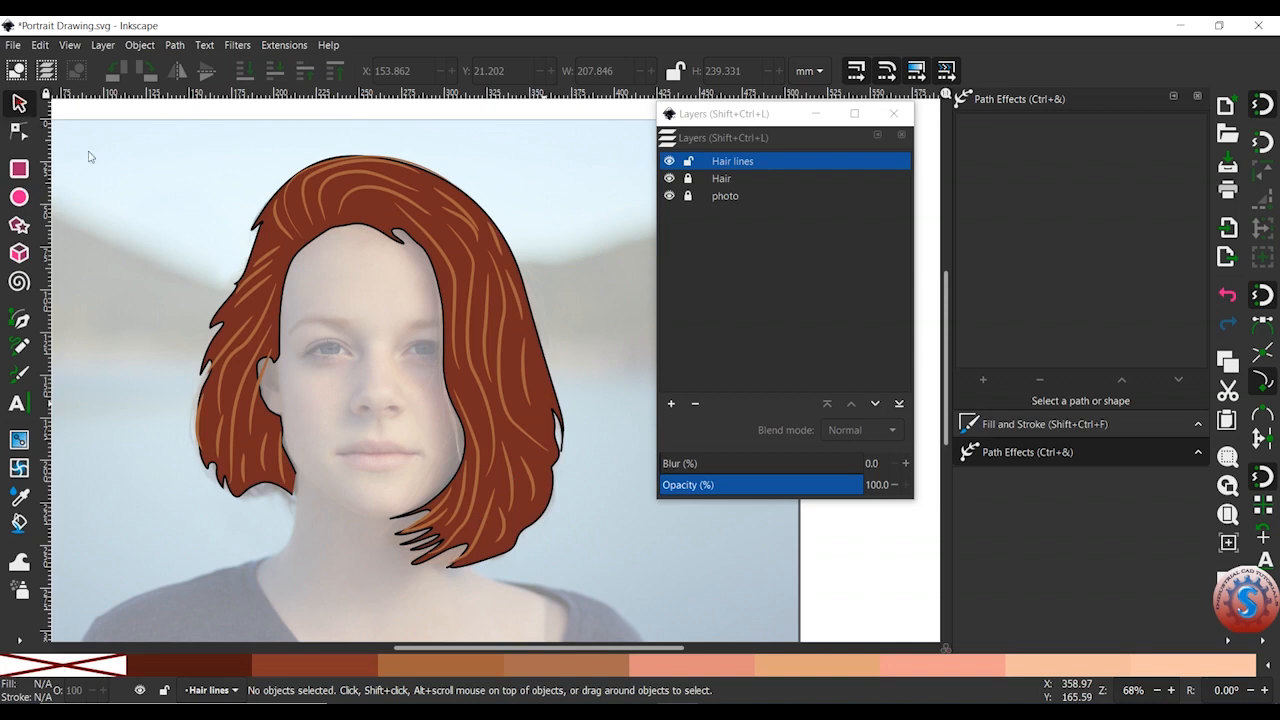
Reselect all the strands on the Hair lines layer and examine their colour against the hair at close and wide views.
left_click_drag(183, 171, 591, 573)
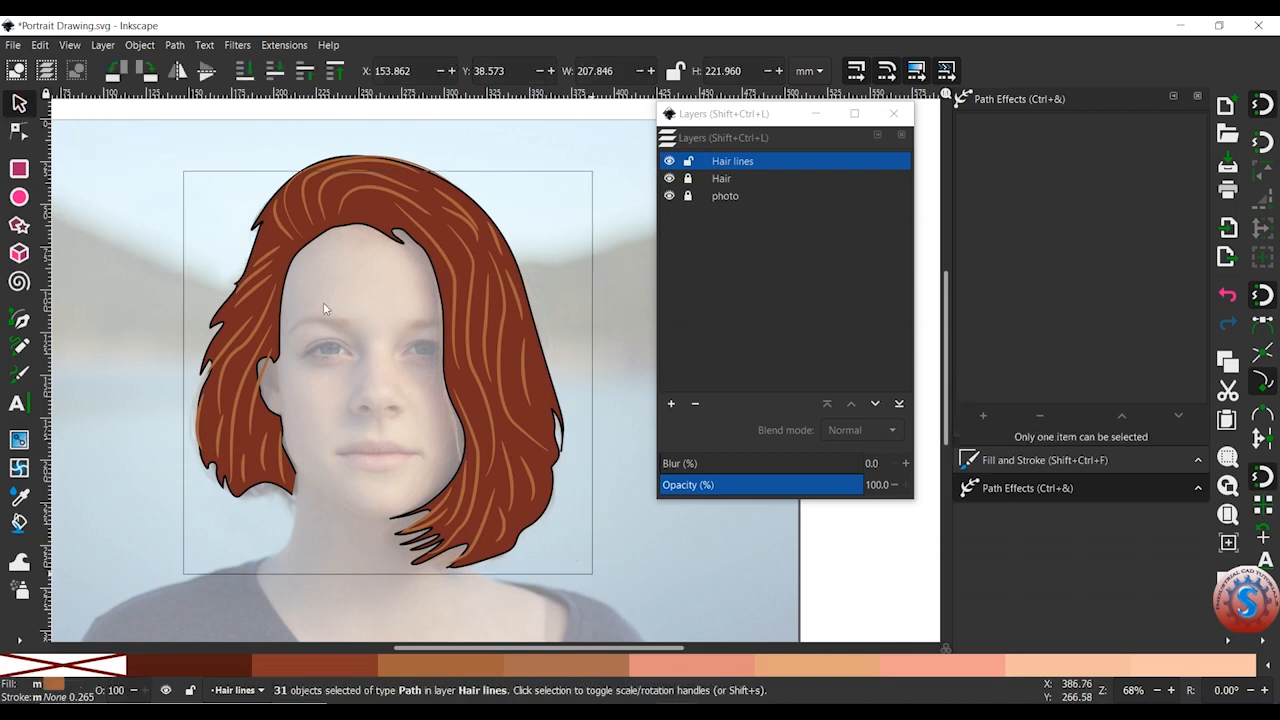
left_click_drag(158, 132, 640, 597)
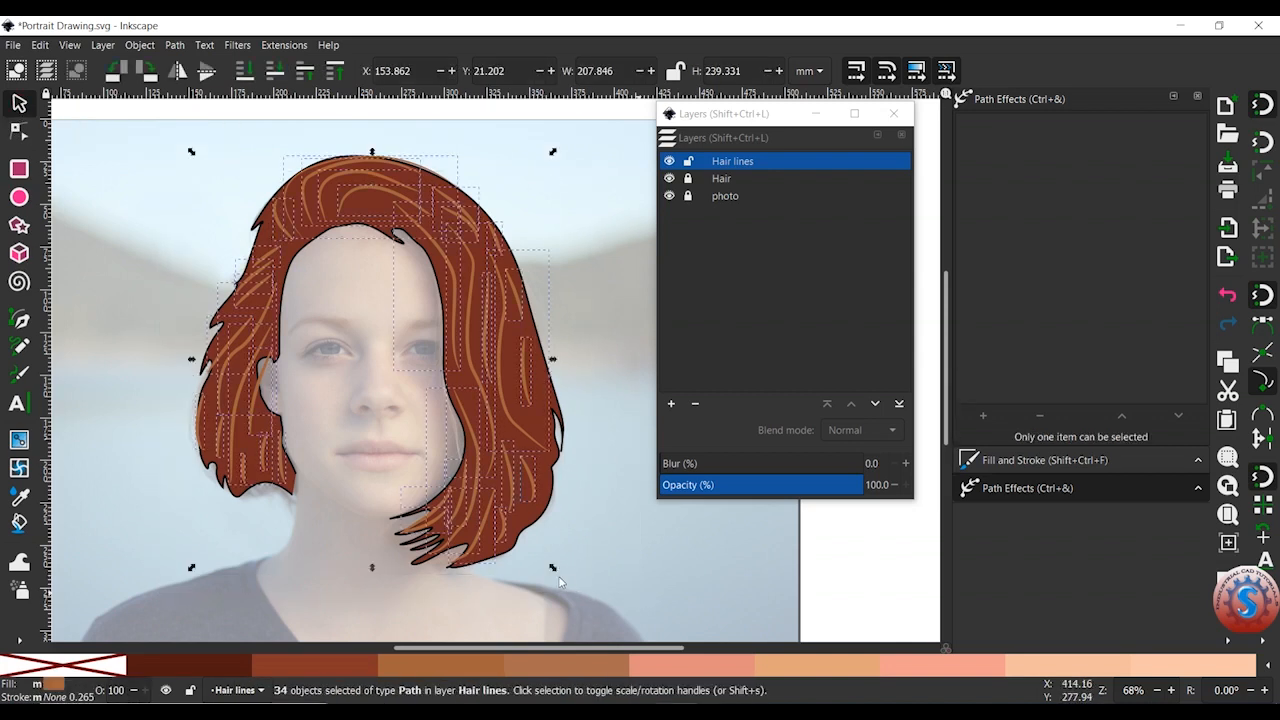
left_click(437, 666)
left_click_drag(443, 530, 486, 494)
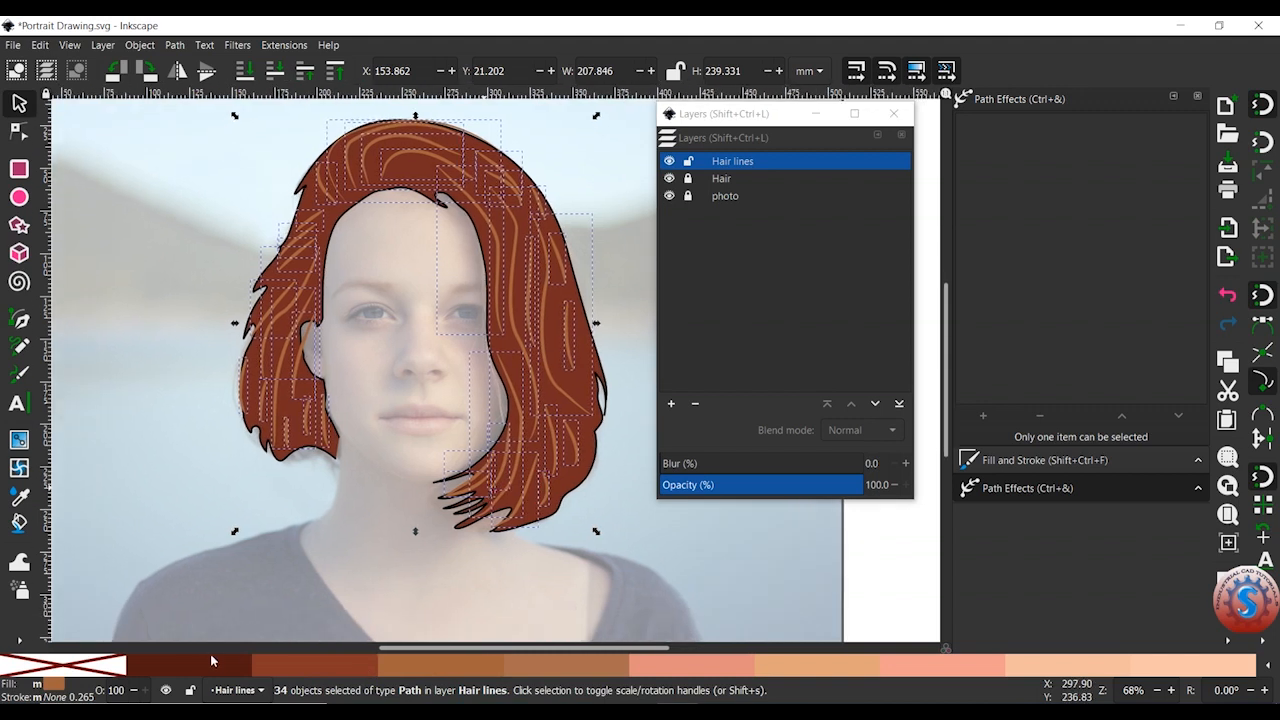
left_click(220, 667)
left_click_drag(437, 529, 378, 564)
scroll(378, 564, "up", 1)
left_click_drag(417, 454, 418, 486)
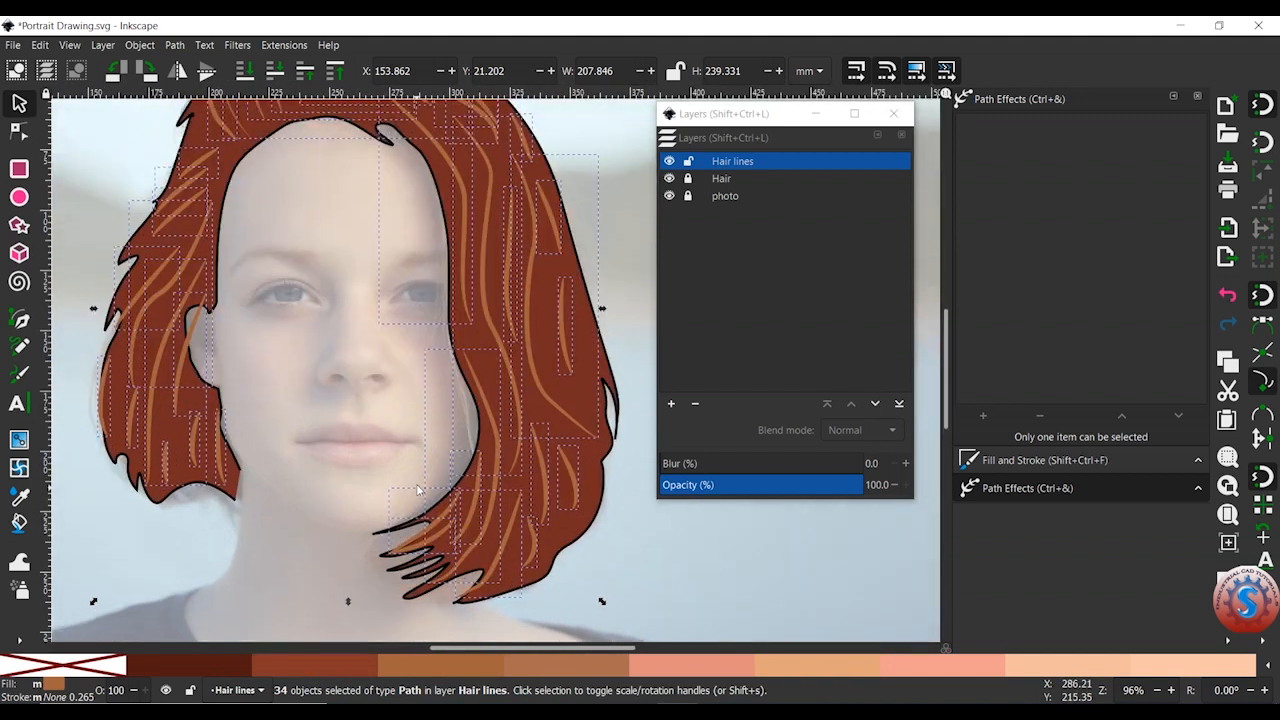
scroll(418, 480, "down", 2)
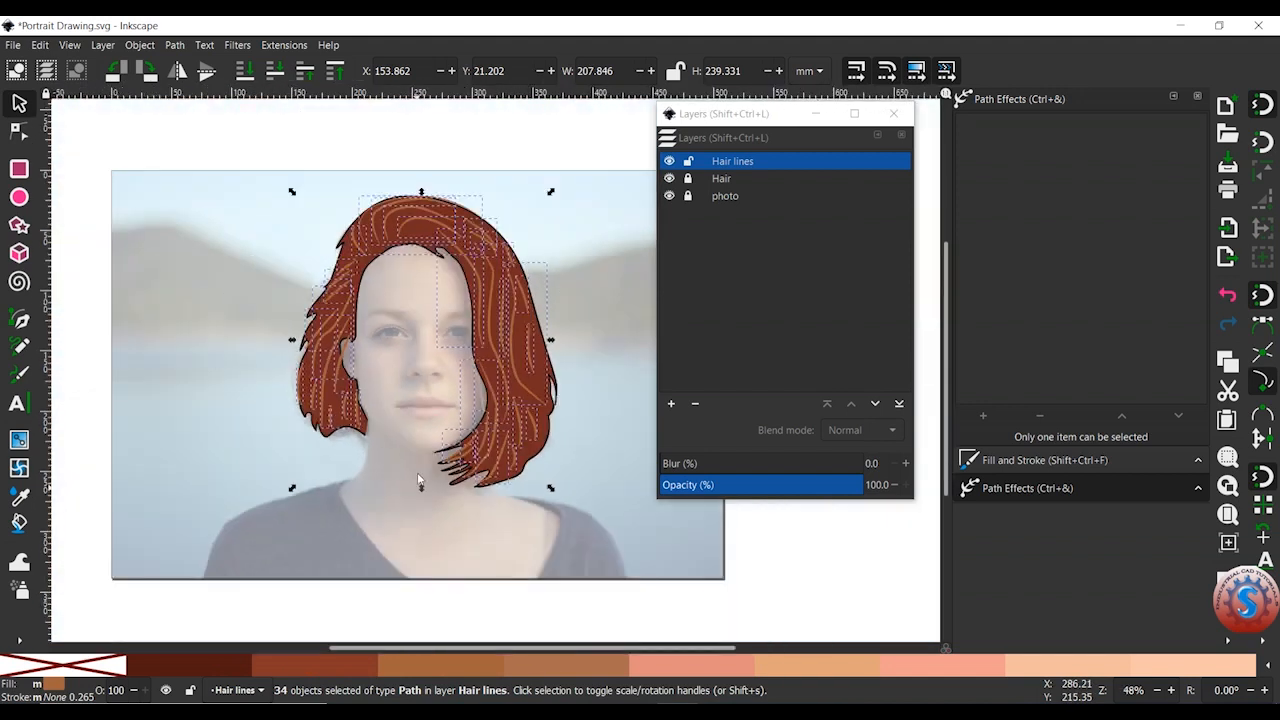
scroll(418, 480, "up", 1)
left_click_drag(437, 428, 451, 449)
scroll(451, 449, "up", 1)
left_click_drag(429, 390, 418, 424)
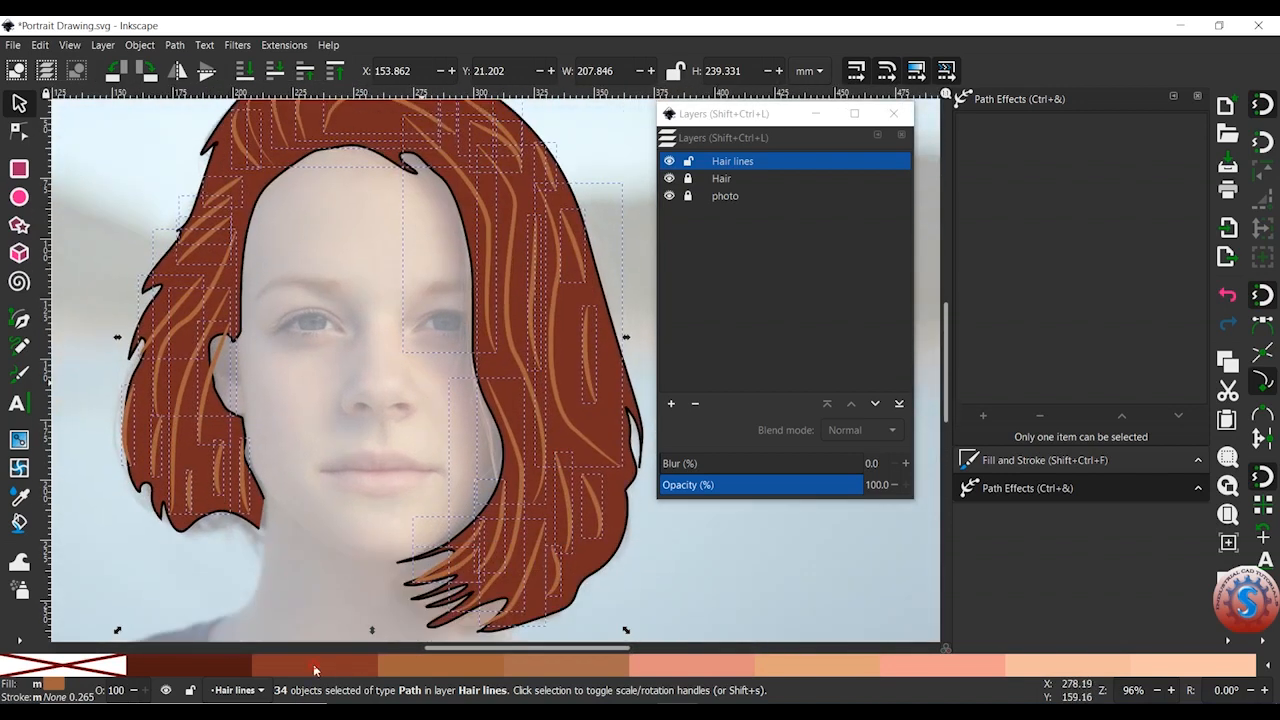
Inspect the stroke paint and stroke style settings of the selected strands.
left_click(1050, 461)
scroll(534, 381, "up", 2)
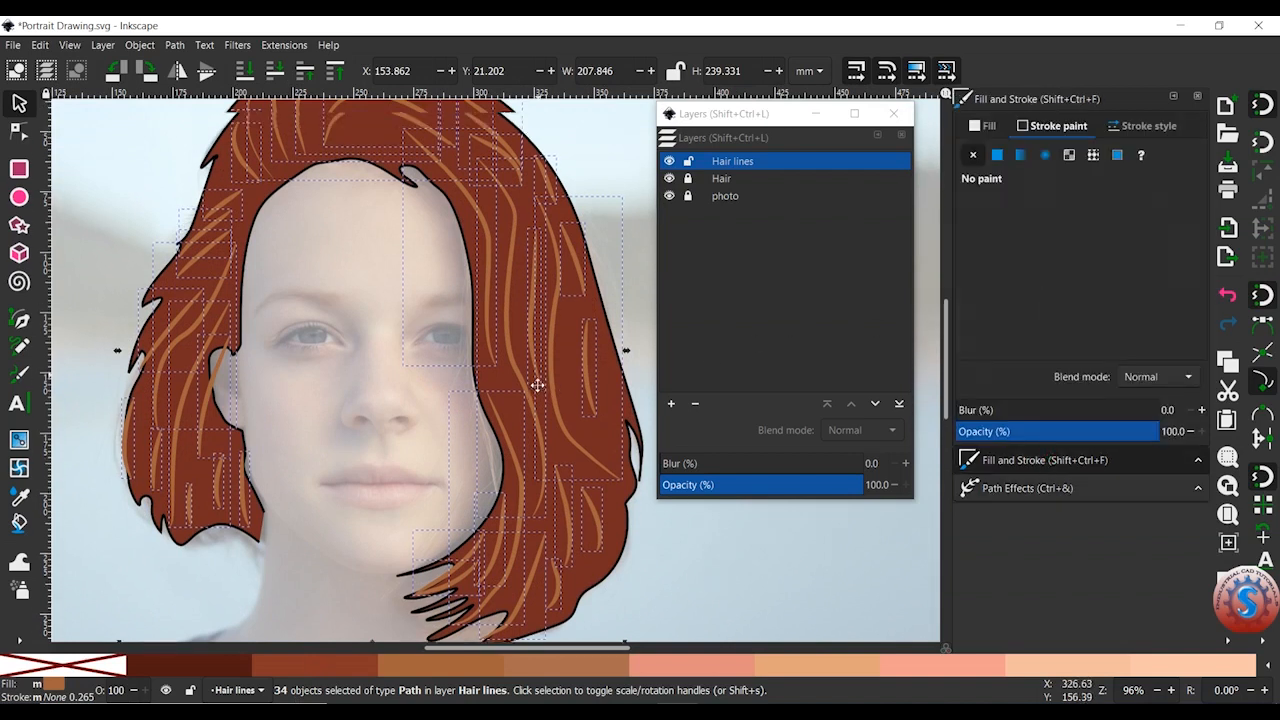
scroll(538, 369, "down", 3)
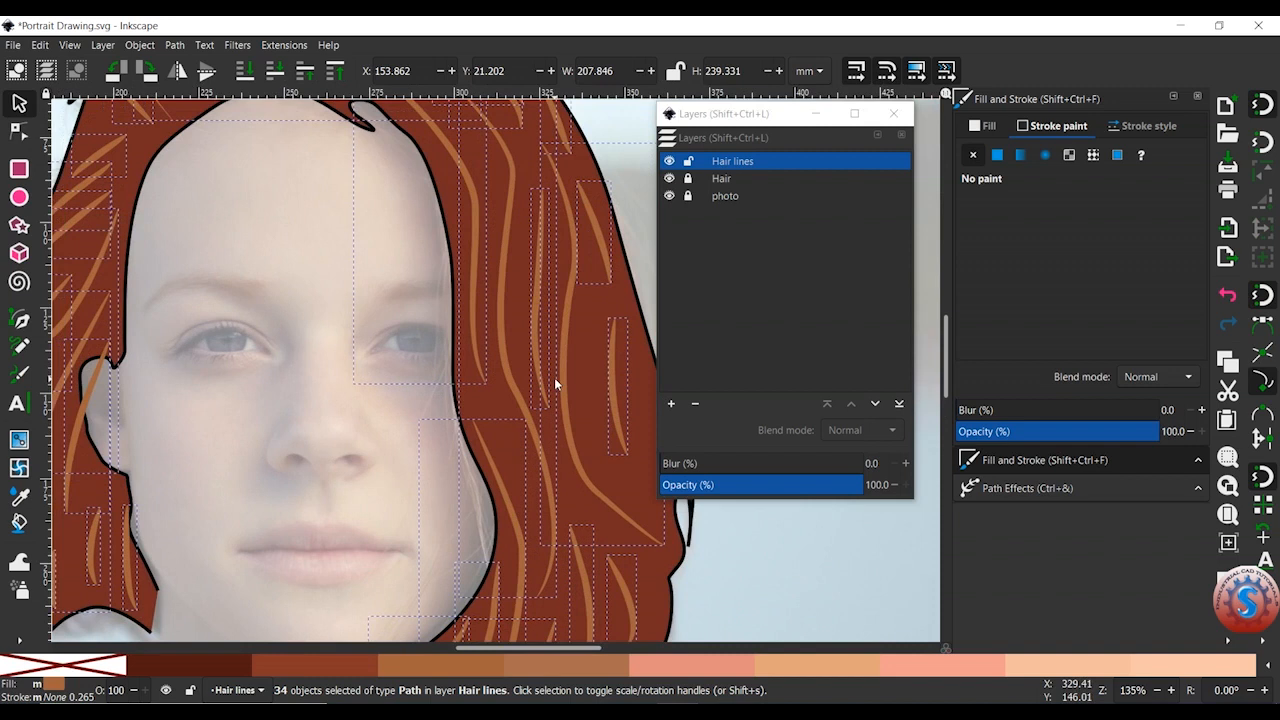
scroll(557, 384, "up", 1)
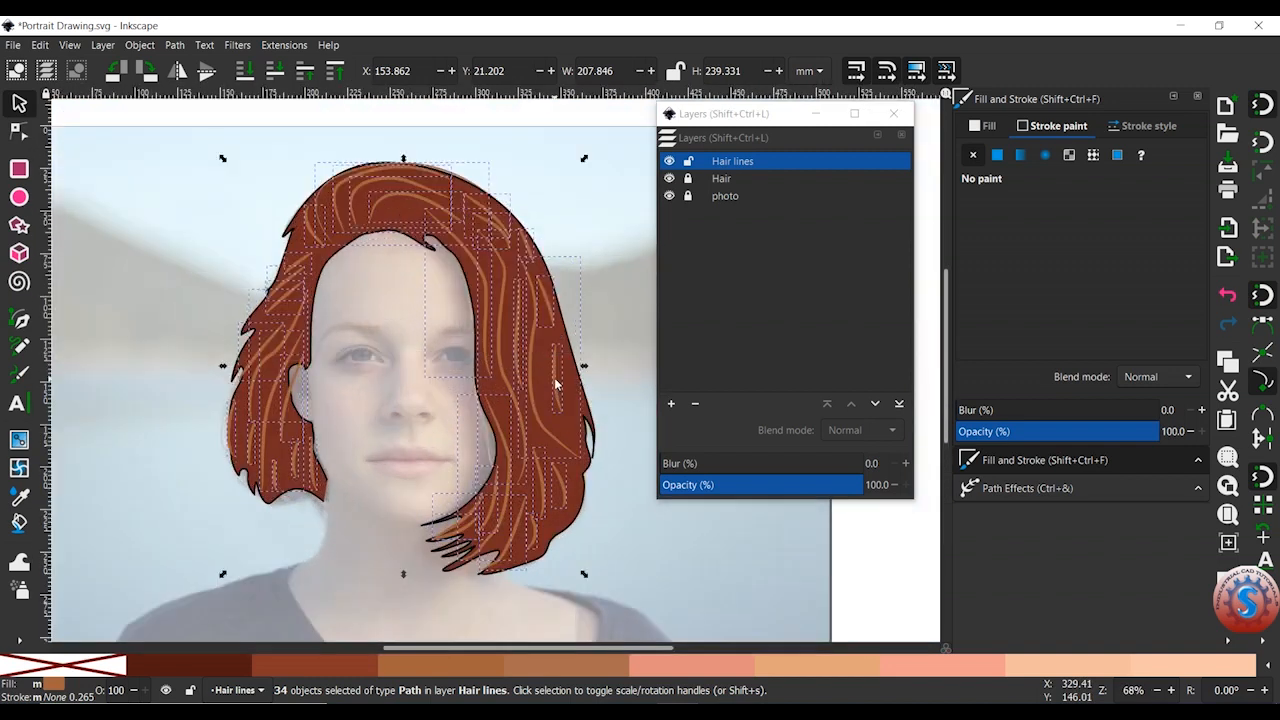
left_click(1168, 131)
left_click(1053, 128)
Check the Path Effects settings for the selected strands, deselect them and review the whole hair.
left_click(1060, 490)
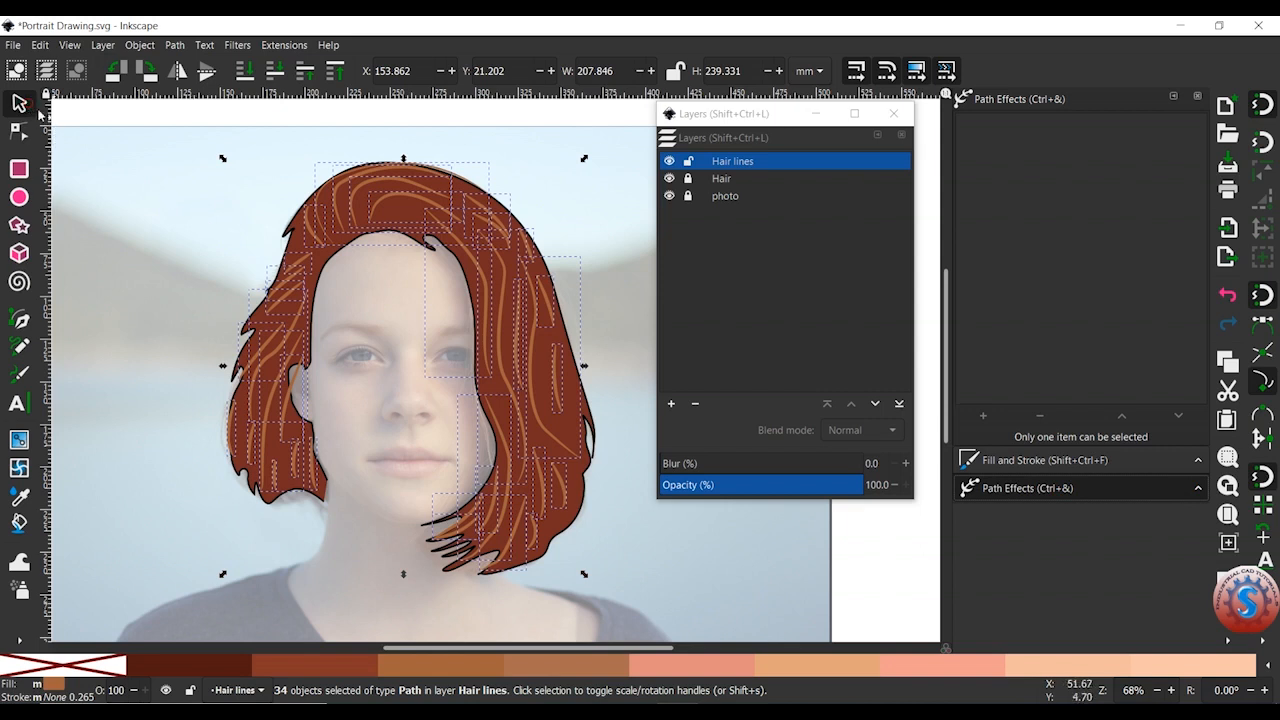
left_click(172, 238)
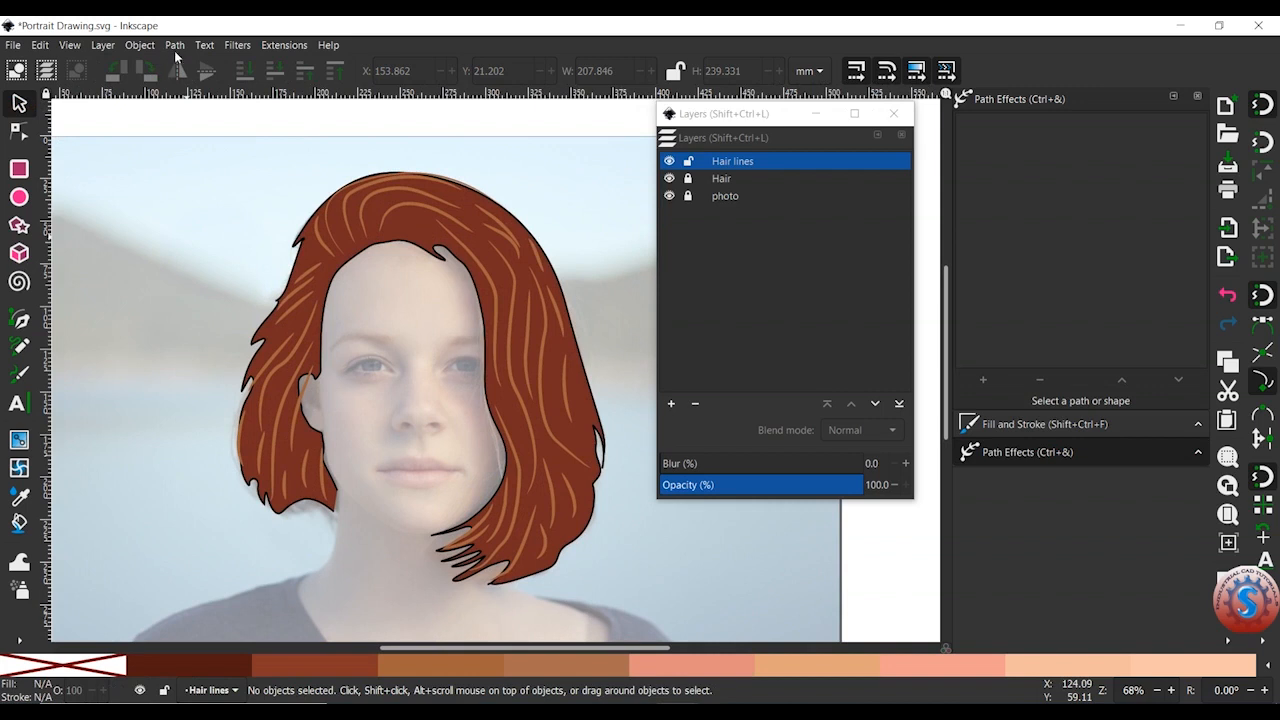
left_click(174, 45)
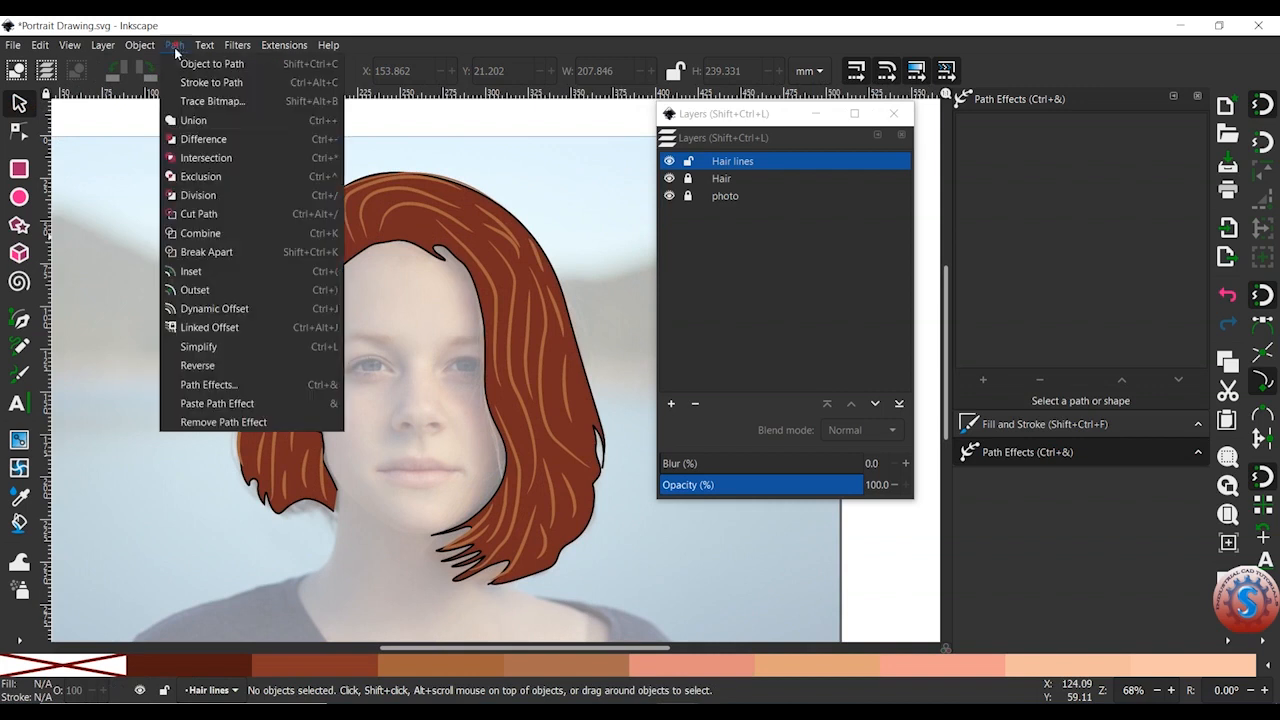
left_click(228, 386)
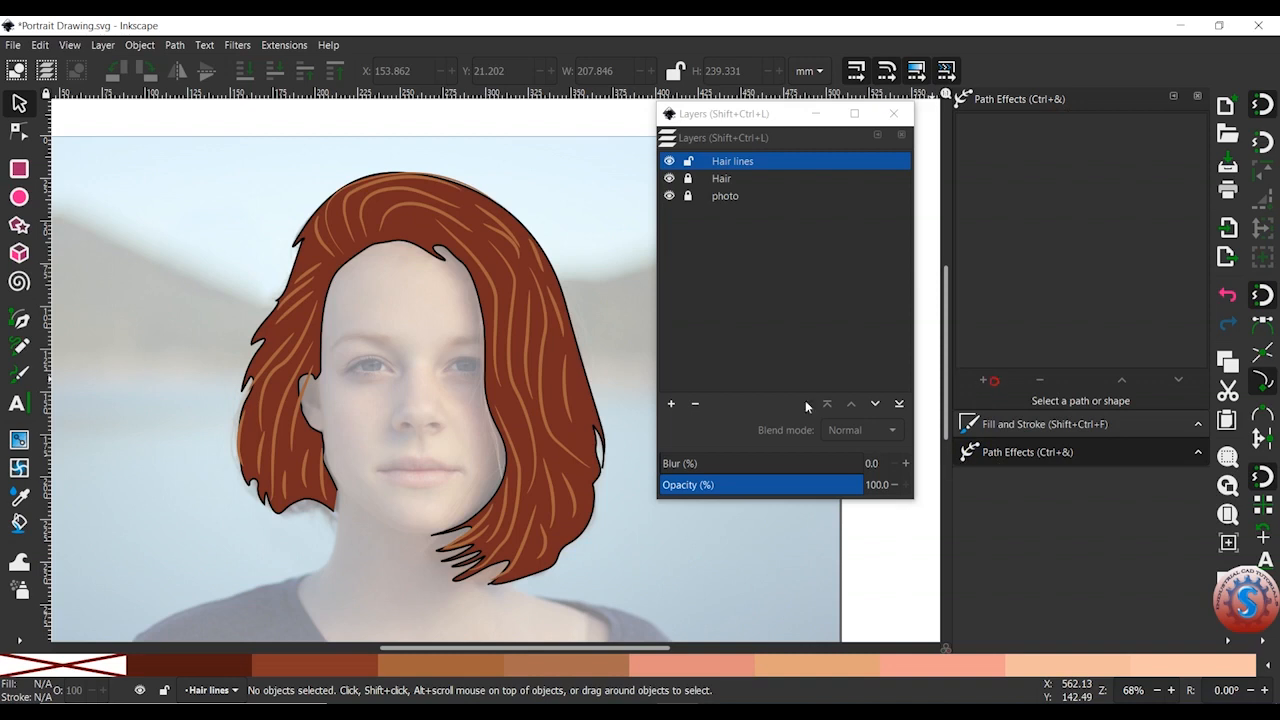
left_click_drag(523, 239, 513, 220)
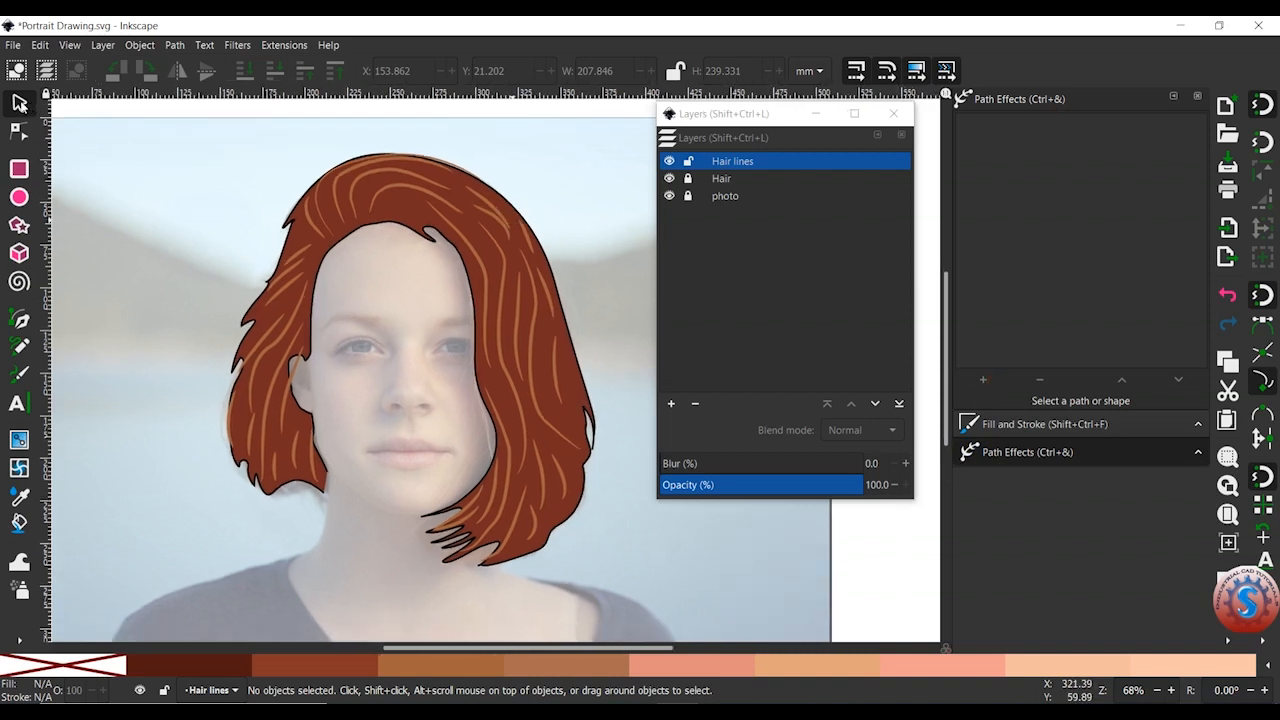
mouse_move(332, 305)
left_mouse_down()
mouse_move(316, 334)
mouse_move(323, 278)
mouse_move(323, 304)
mouse_move(347, 260)
left_mouse_up()
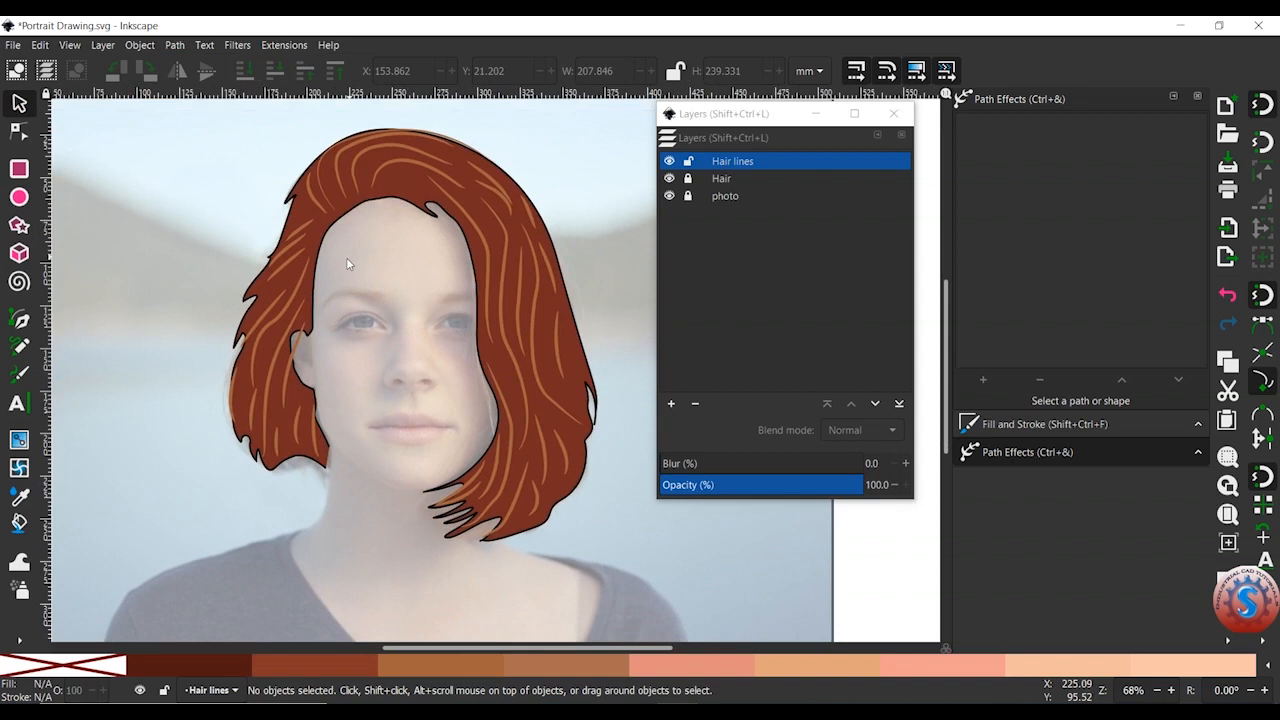
left_click(744, 177)
left_click(745, 196)
left_click(744, 179)
left_click(740, 162)
mouse_move(520, 280)
left_mouse_down()
mouse_move(528, 180)
mouse_move(506, 263)
mouse_move(517, 309)
mouse_move(498, 310)
left_mouse_up()
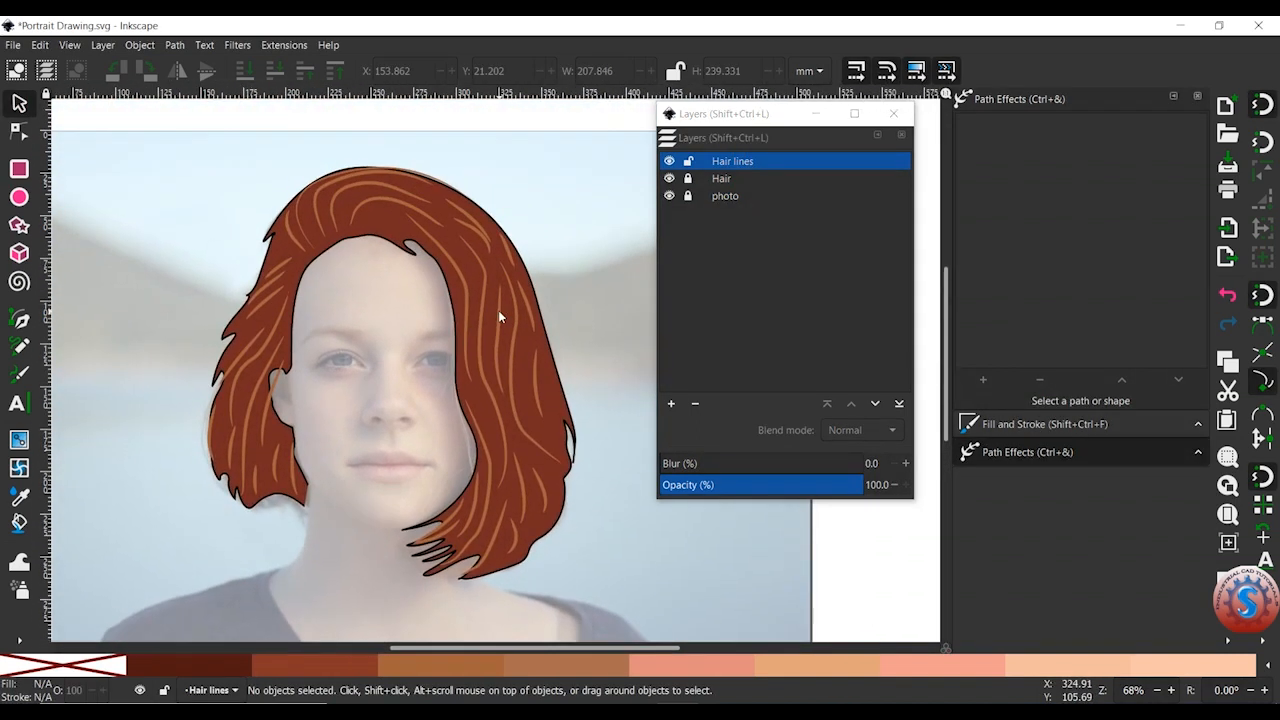
left_click(671, 403)
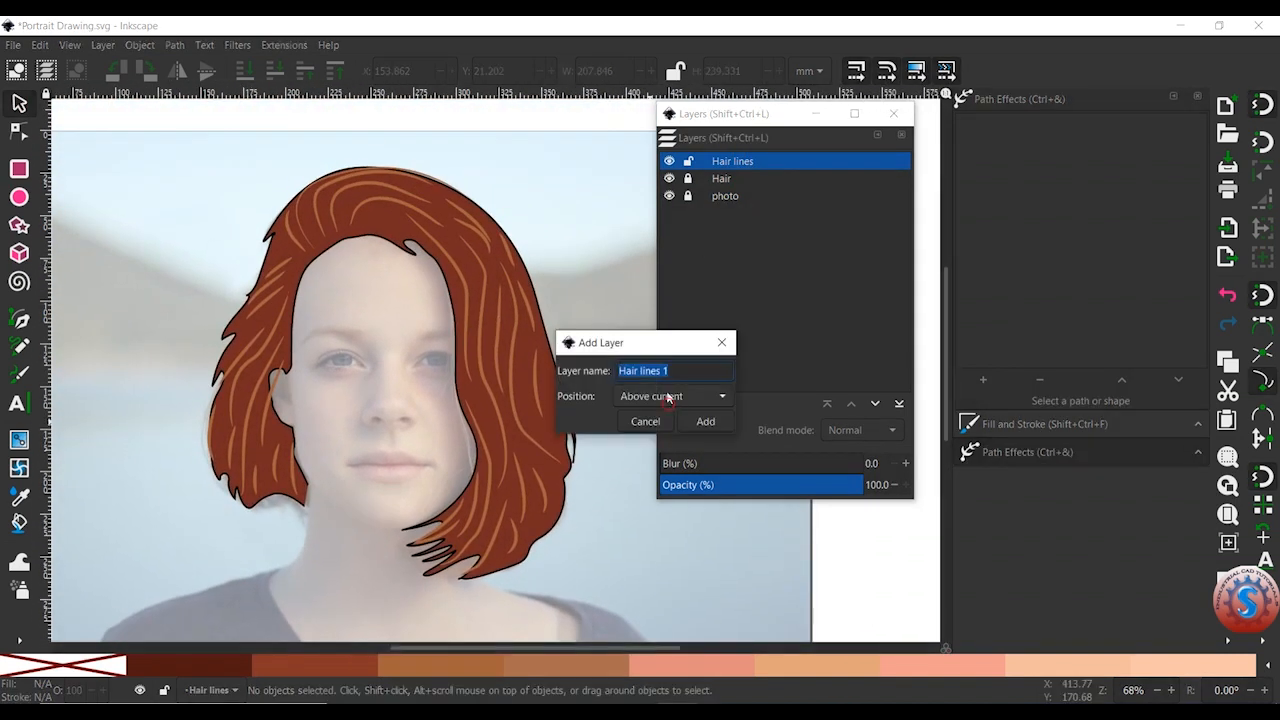
left_click(721, 342)
mouse_move(600, 318)
left_mouse_down()
mouse_move(605, 301)
mouse_move(611, 316)
left_mouse_up()
scroll(604, 307, "up", 2)
left_click_drag(517, 241, 547, 275)
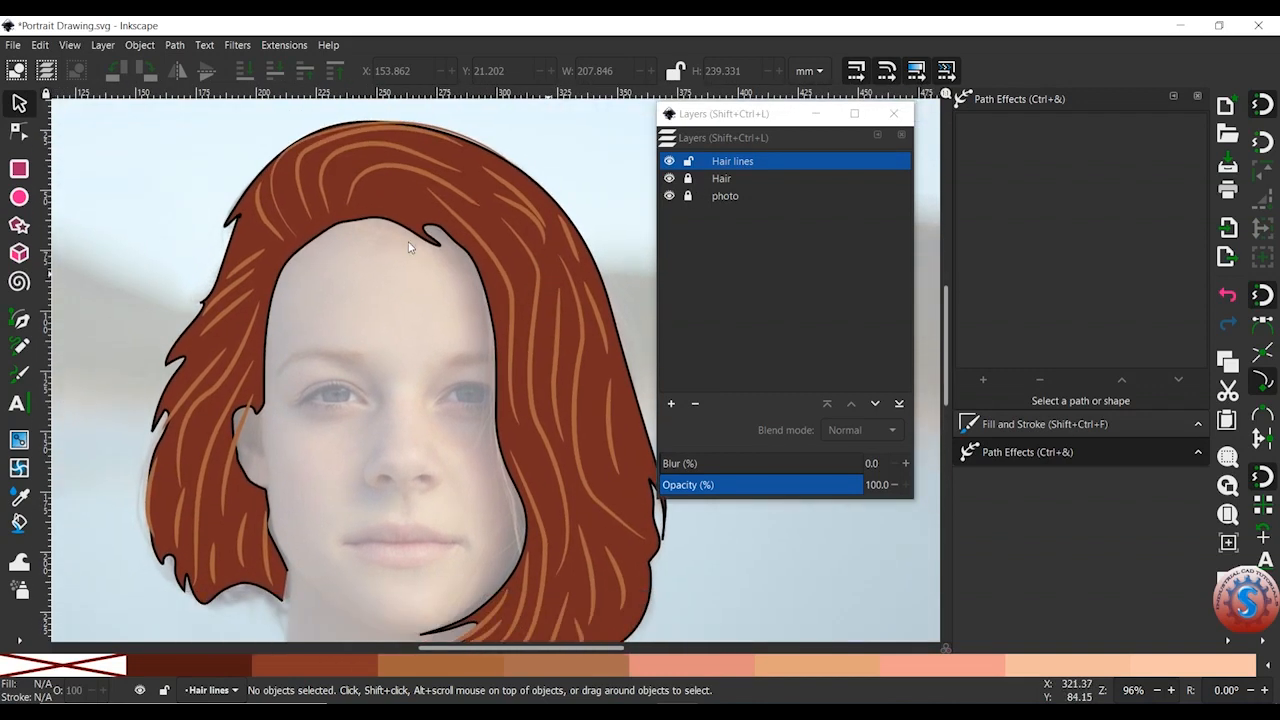
Select the strands across the hair on the Hair lines layer, keeping the Hair and photo layers locked.
scroll(408, 246, "down", 2)
left_click_drag(276, 237, 608, 563)
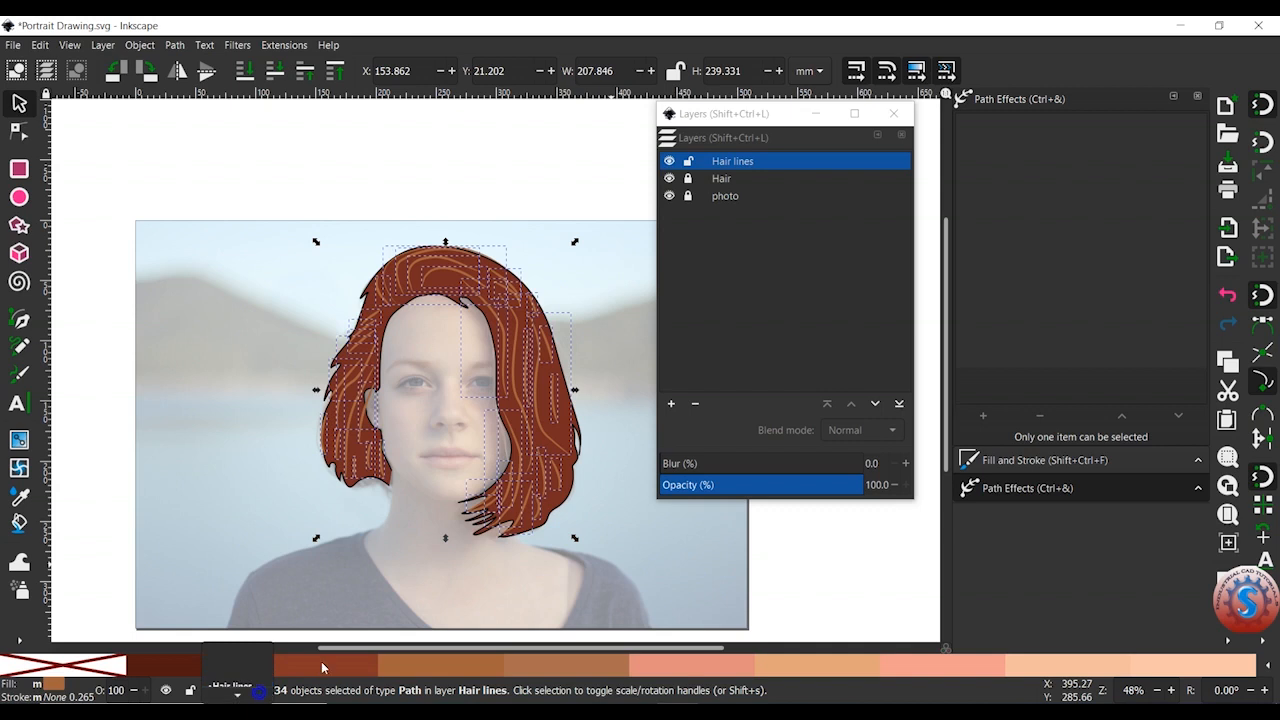
left_click_drag(501, 330, 432, 284)
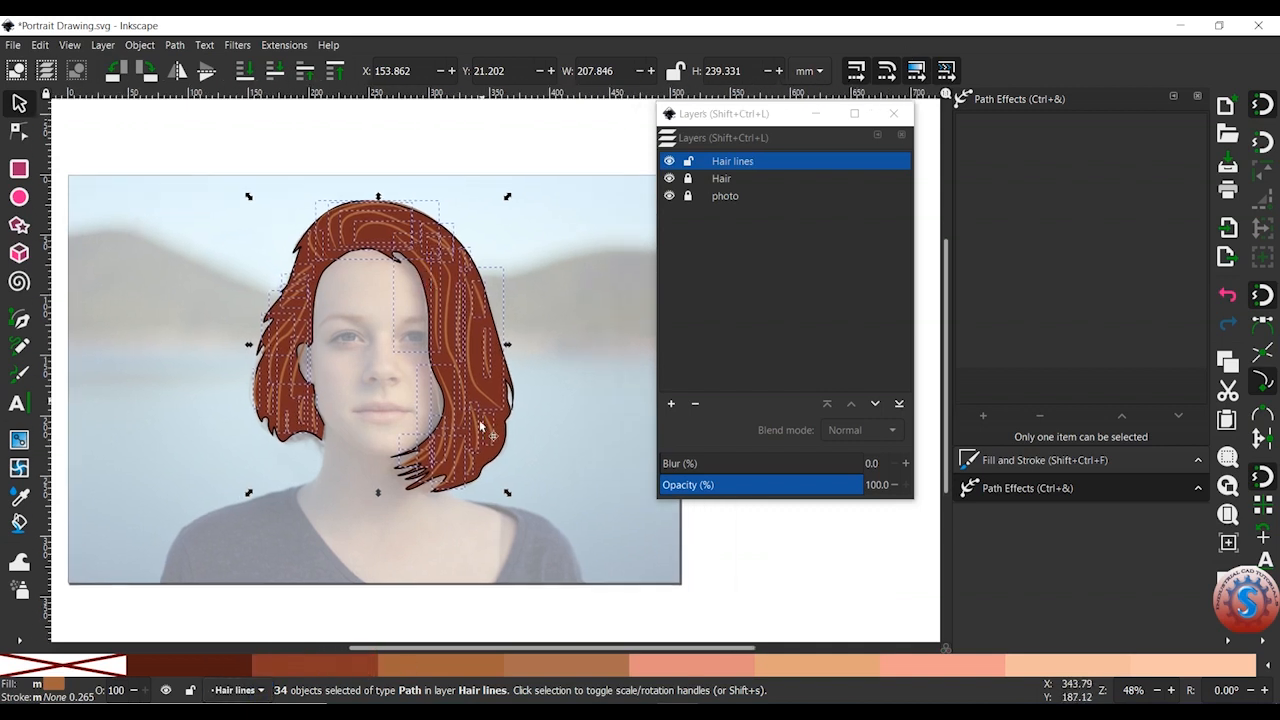
left_click(717, 187)
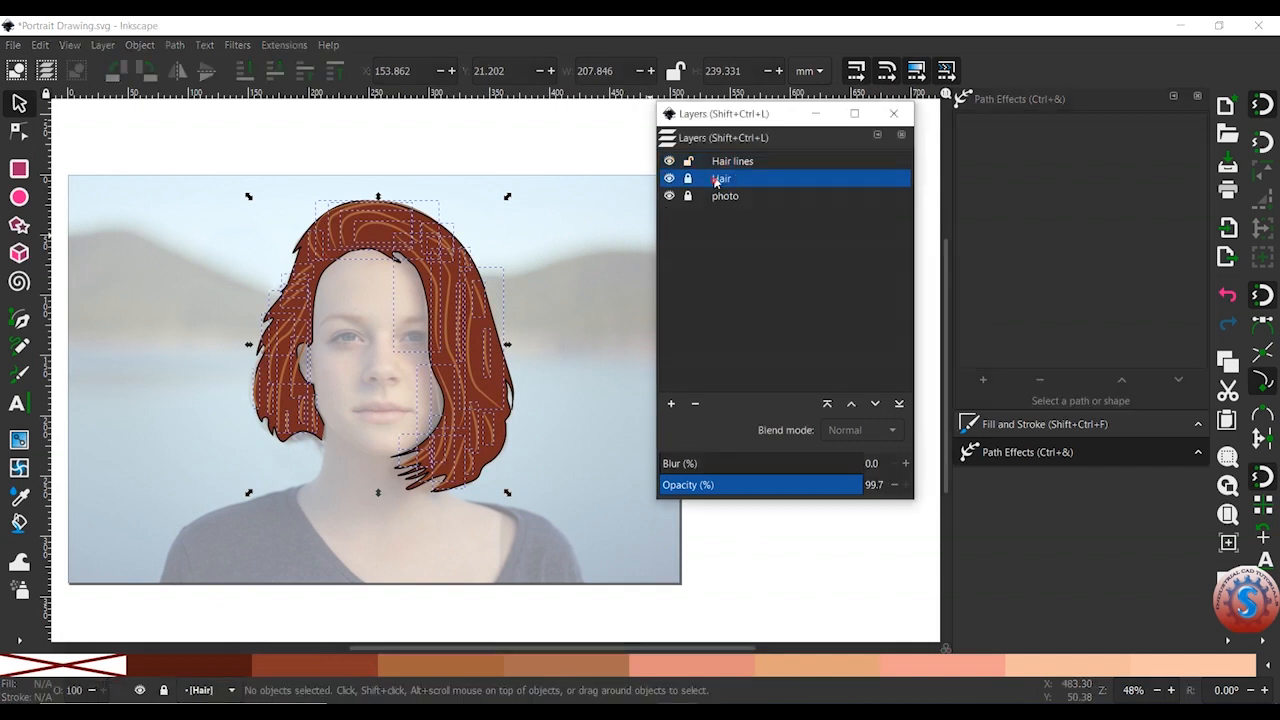
left_click(719, 166)
left_click_drag(234, 192, 505, 502)
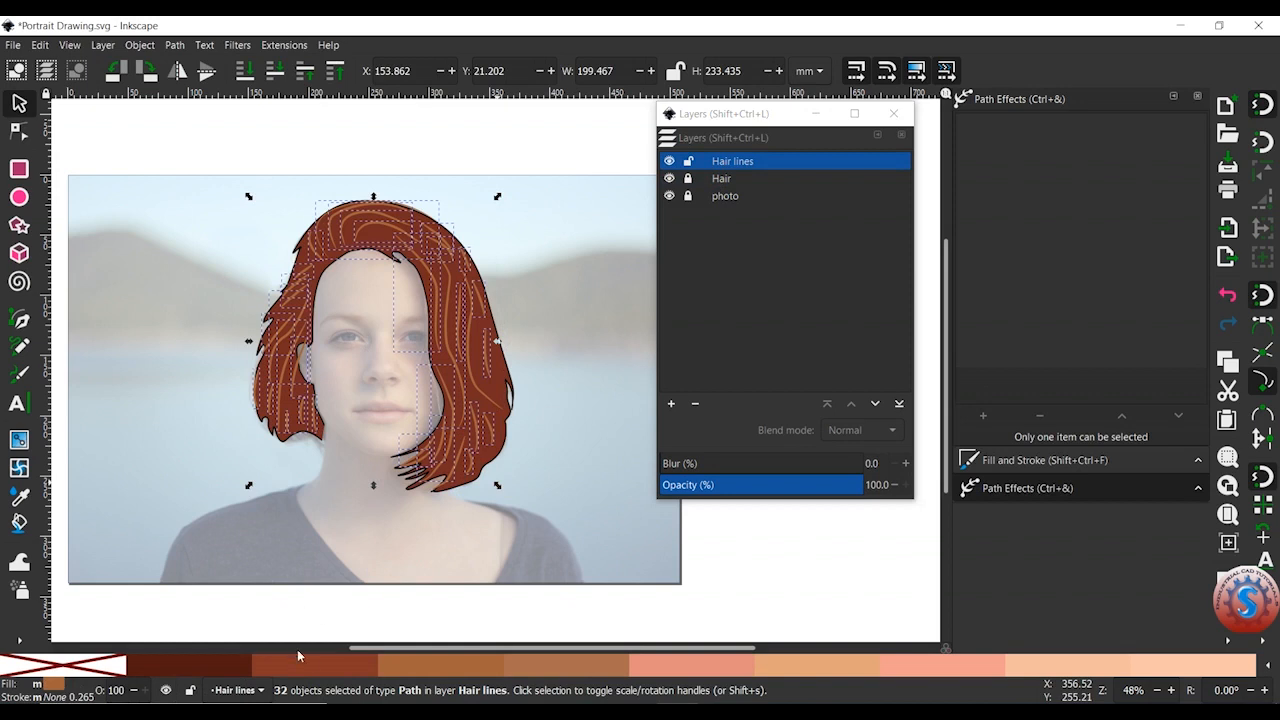